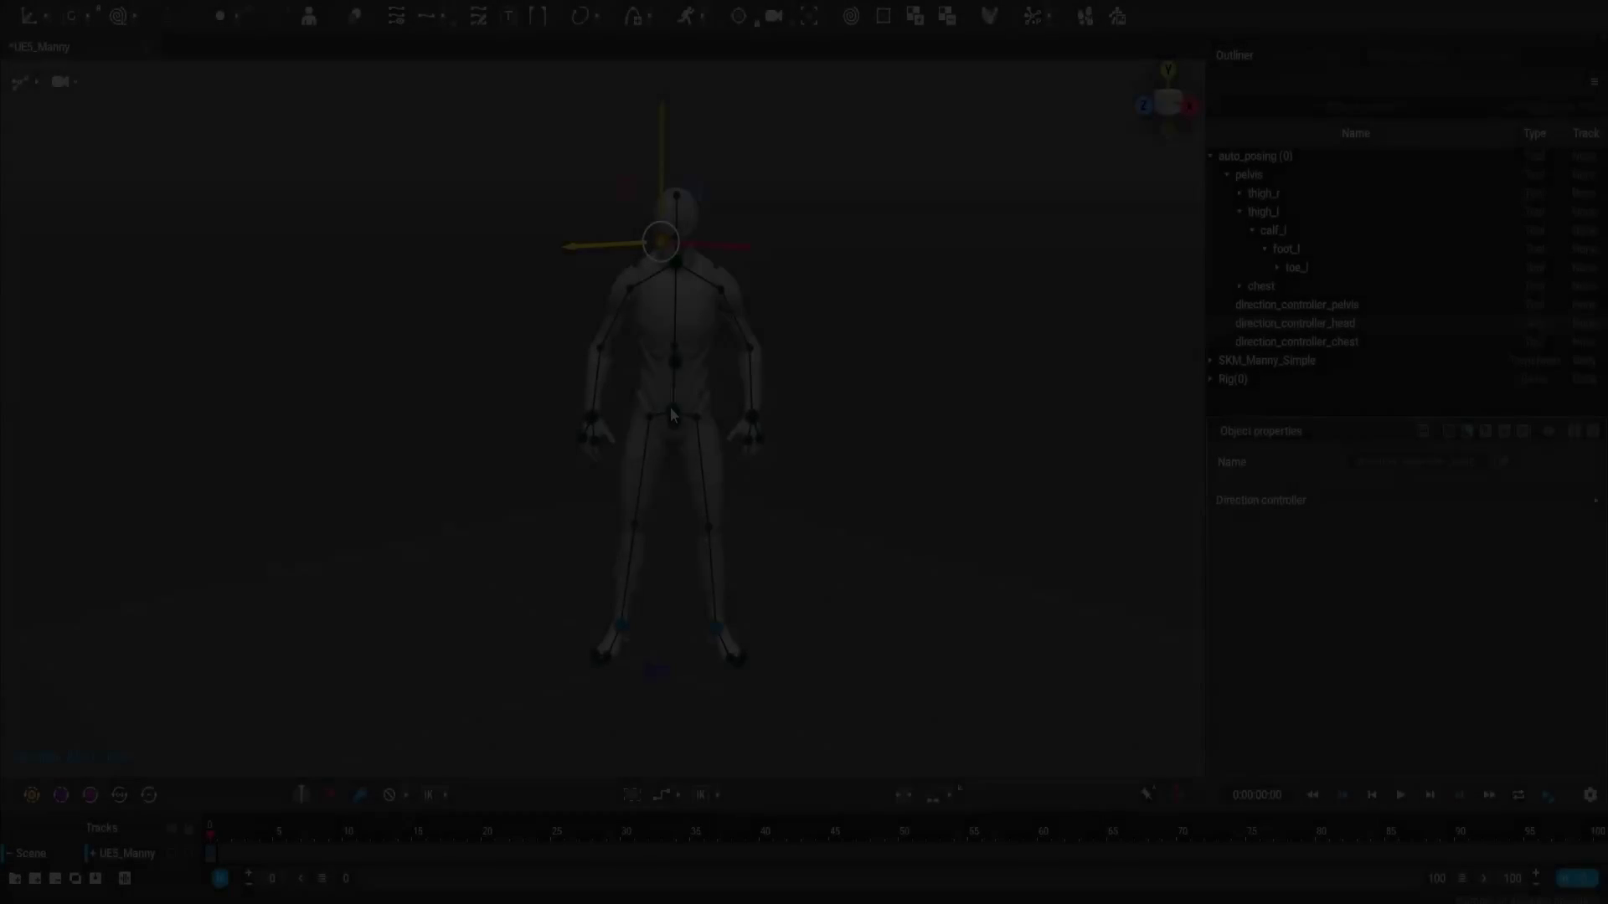
Step: Widen Manny's stance by pulling the left foot out, then twist and bend the torso
left_click(672, 414)
left_click_drag(709, 640, 734, 627)
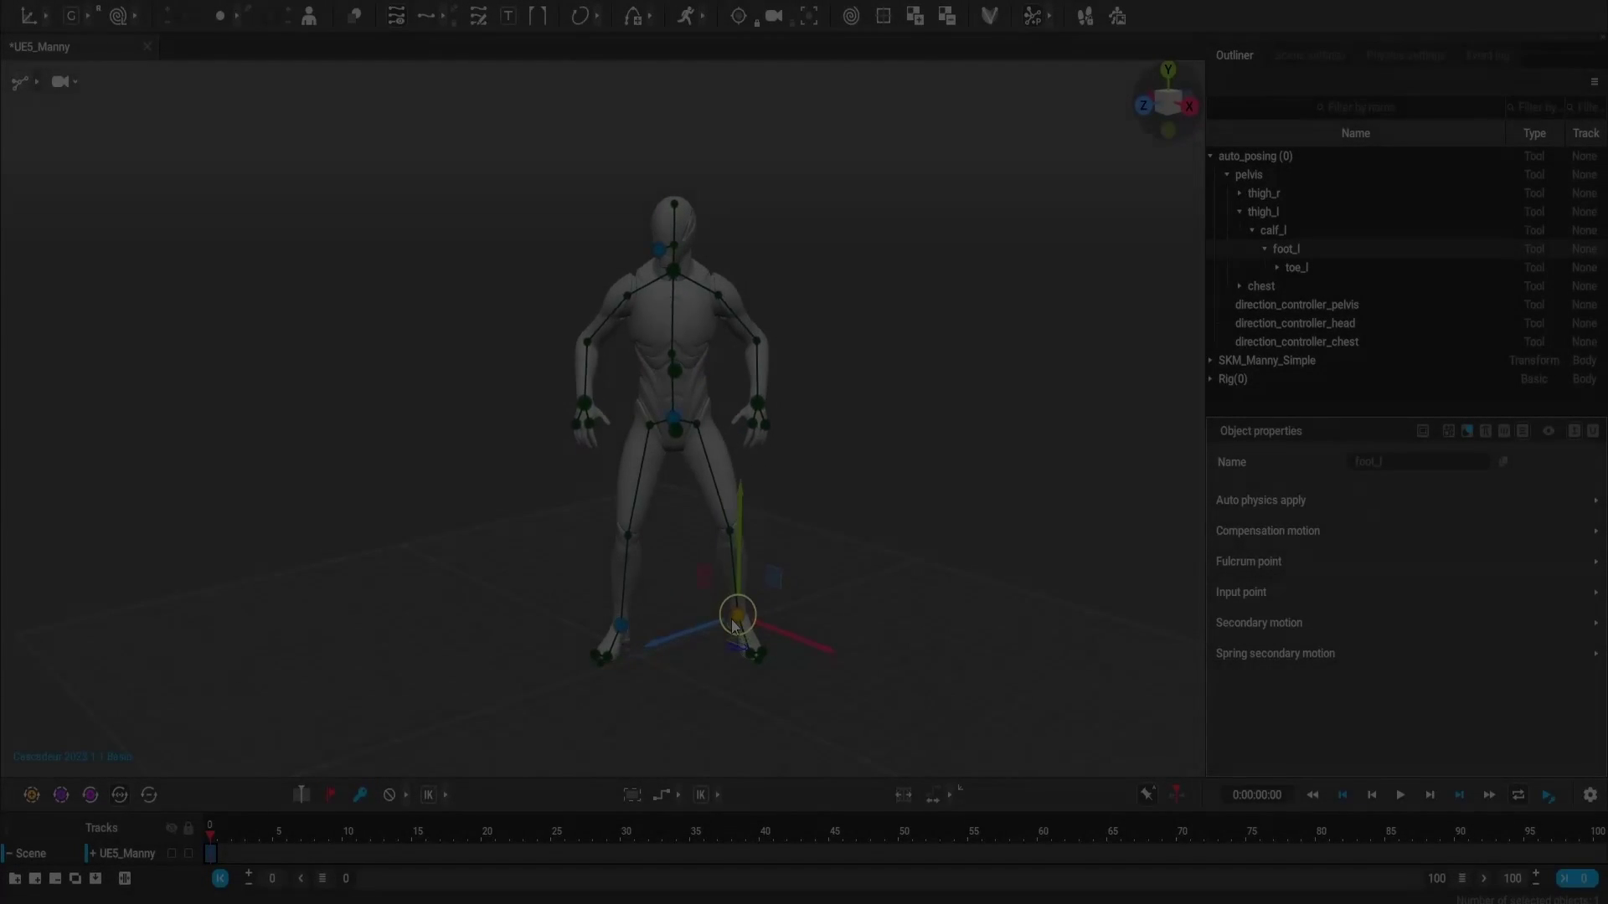
left_click(649, 442)
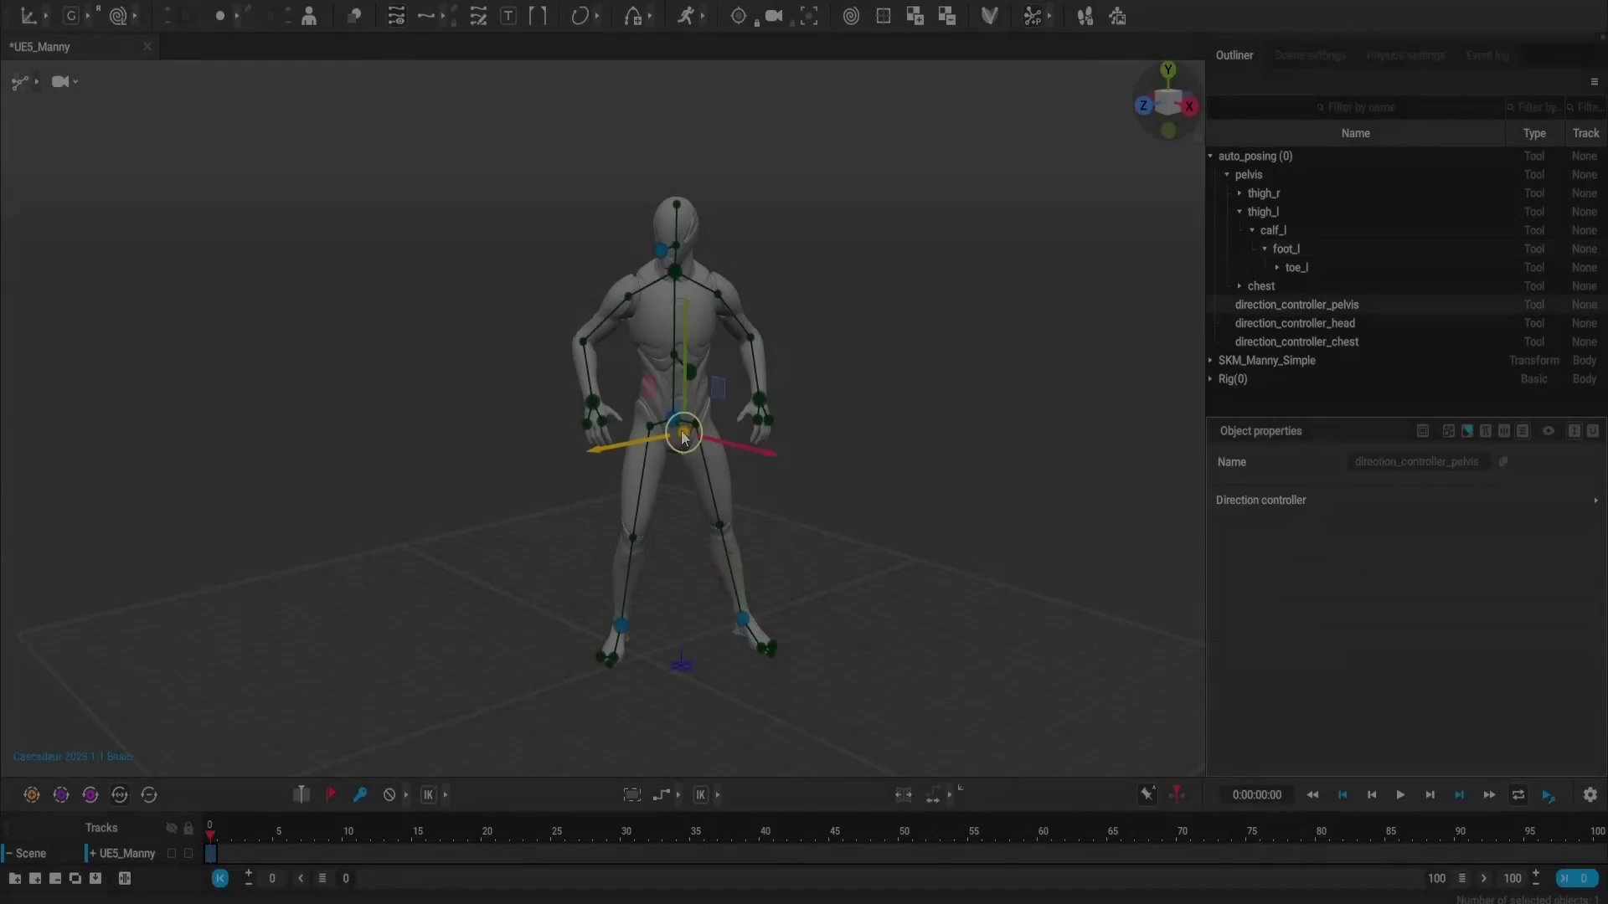
left_click(635, 388)
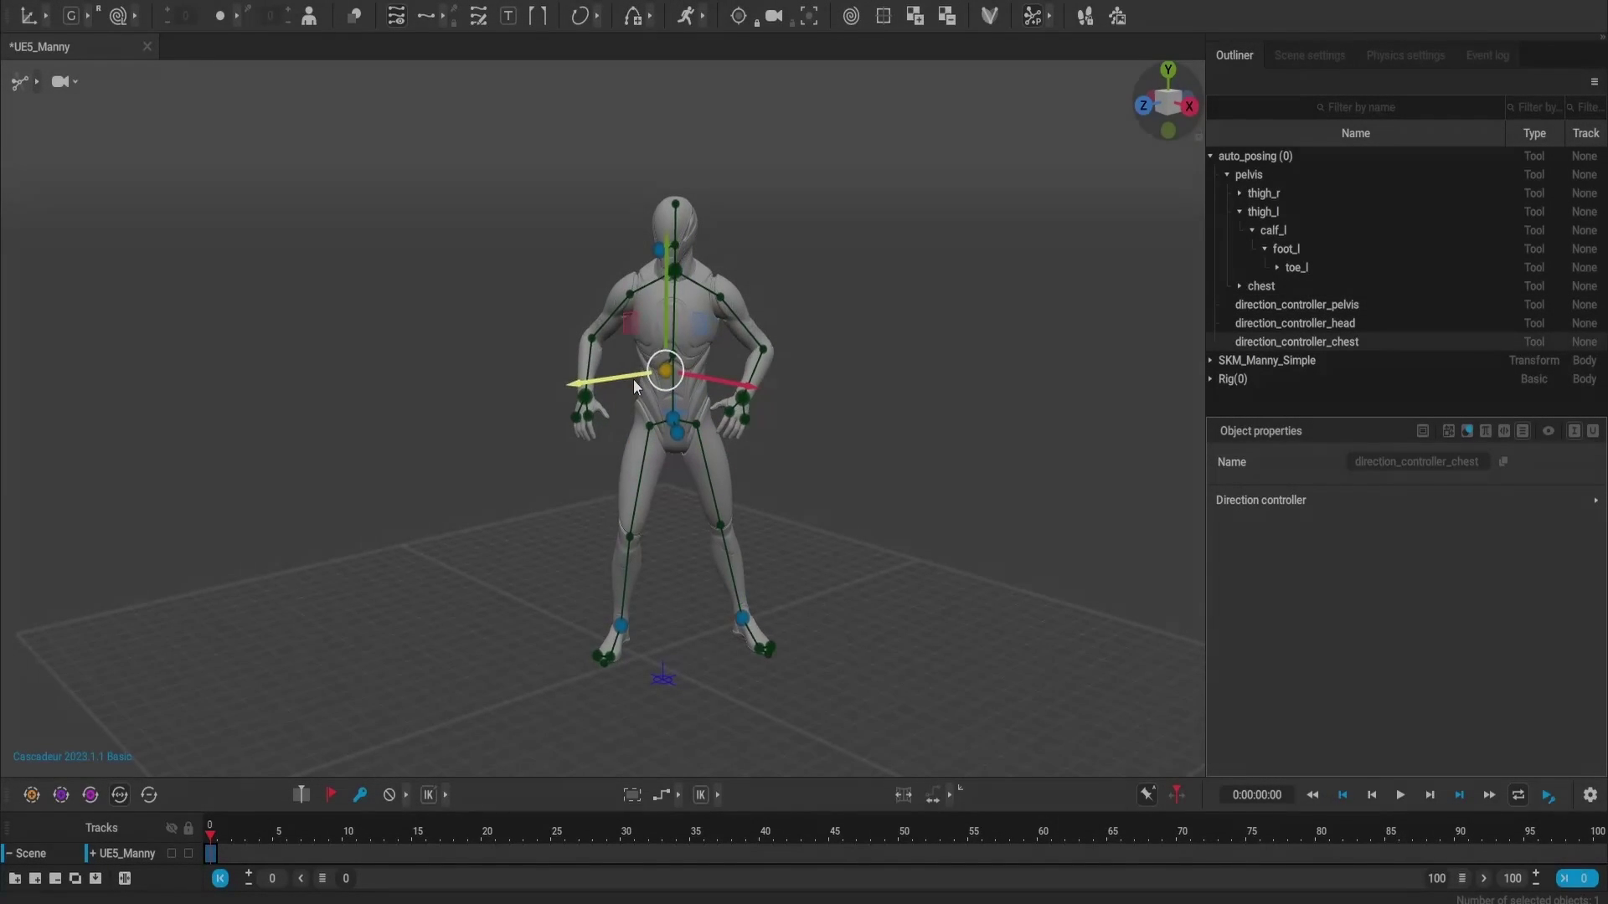
left_click_drag(670, 348, 646, 377)
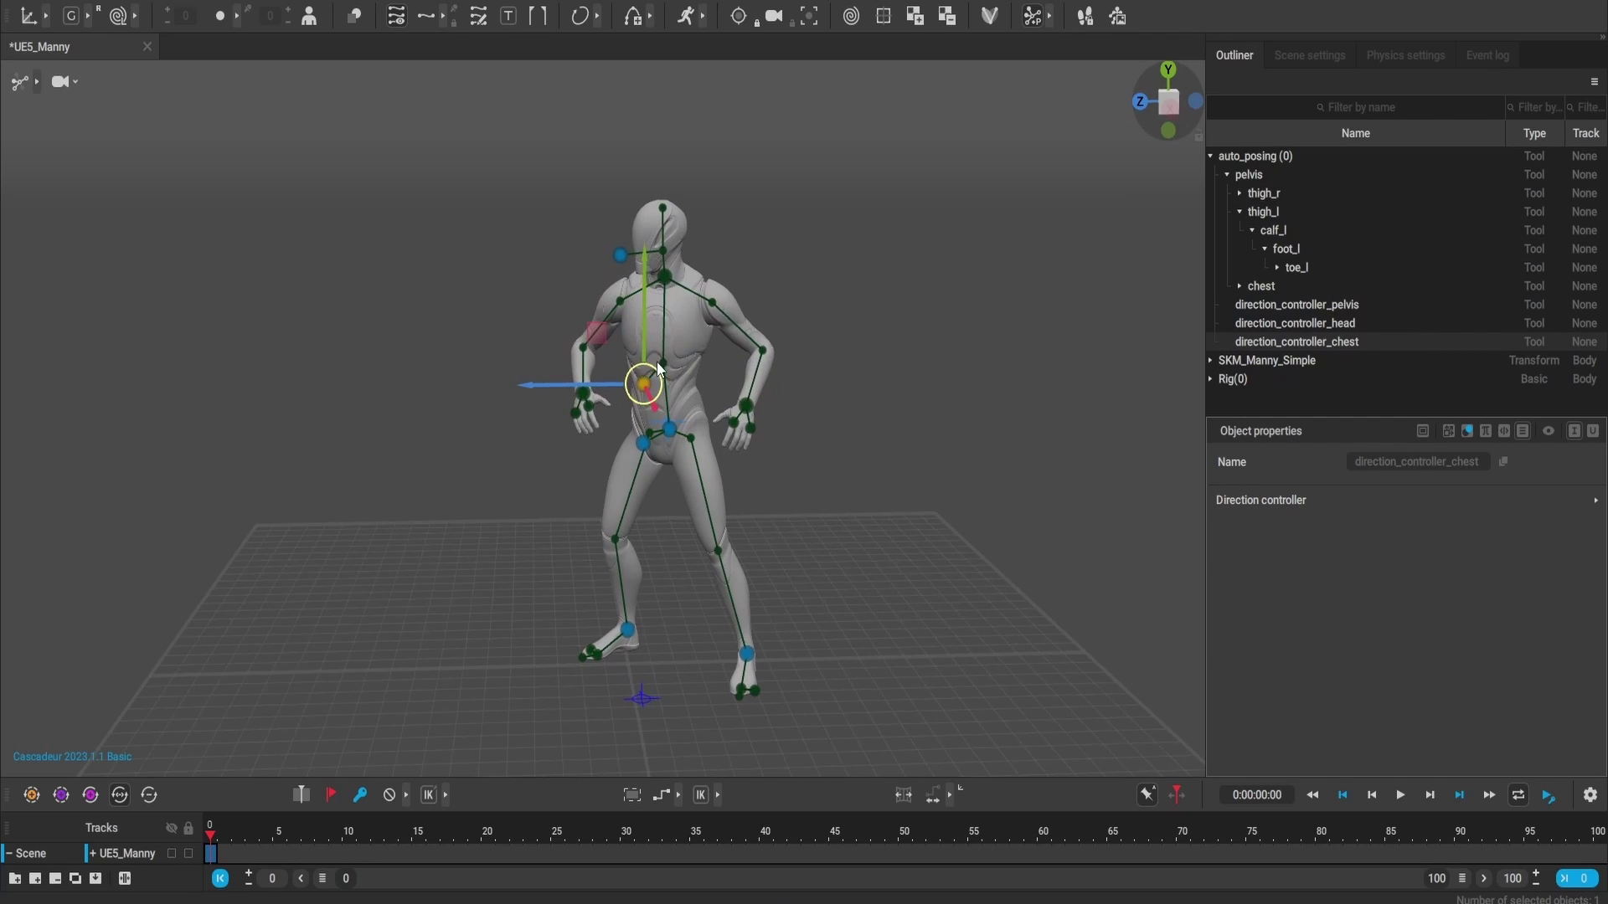
Step: Raise the right hand up and outward, reposition both feet, and shift the body right
left_click(667, 363)
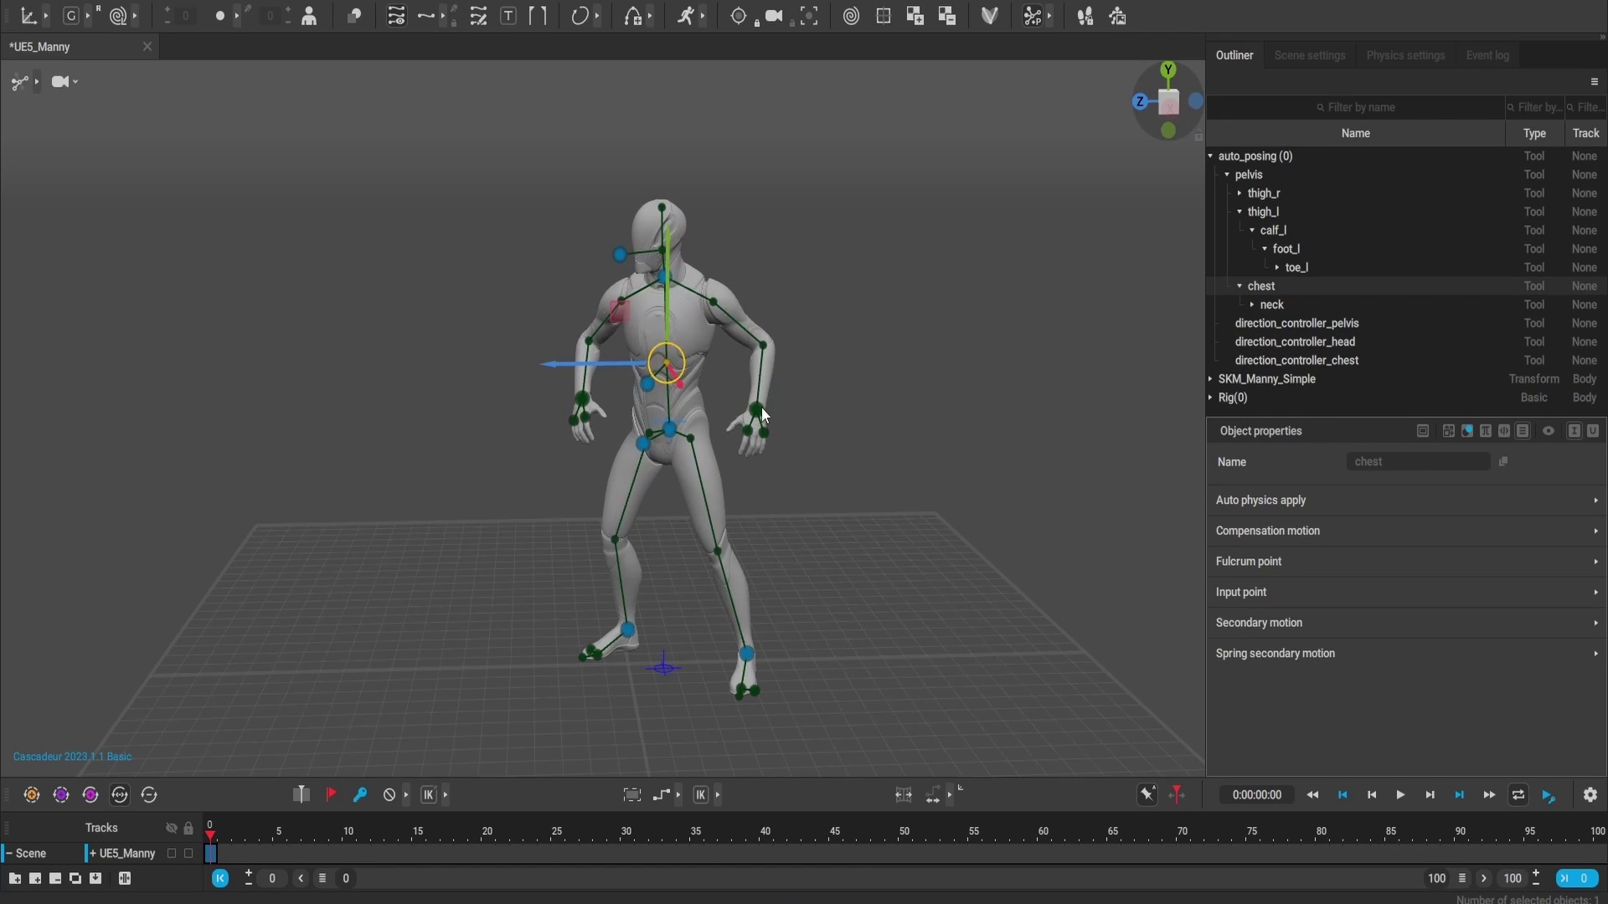
left_click(764, 415)
left_click_drag(582, 405, 553, 383)
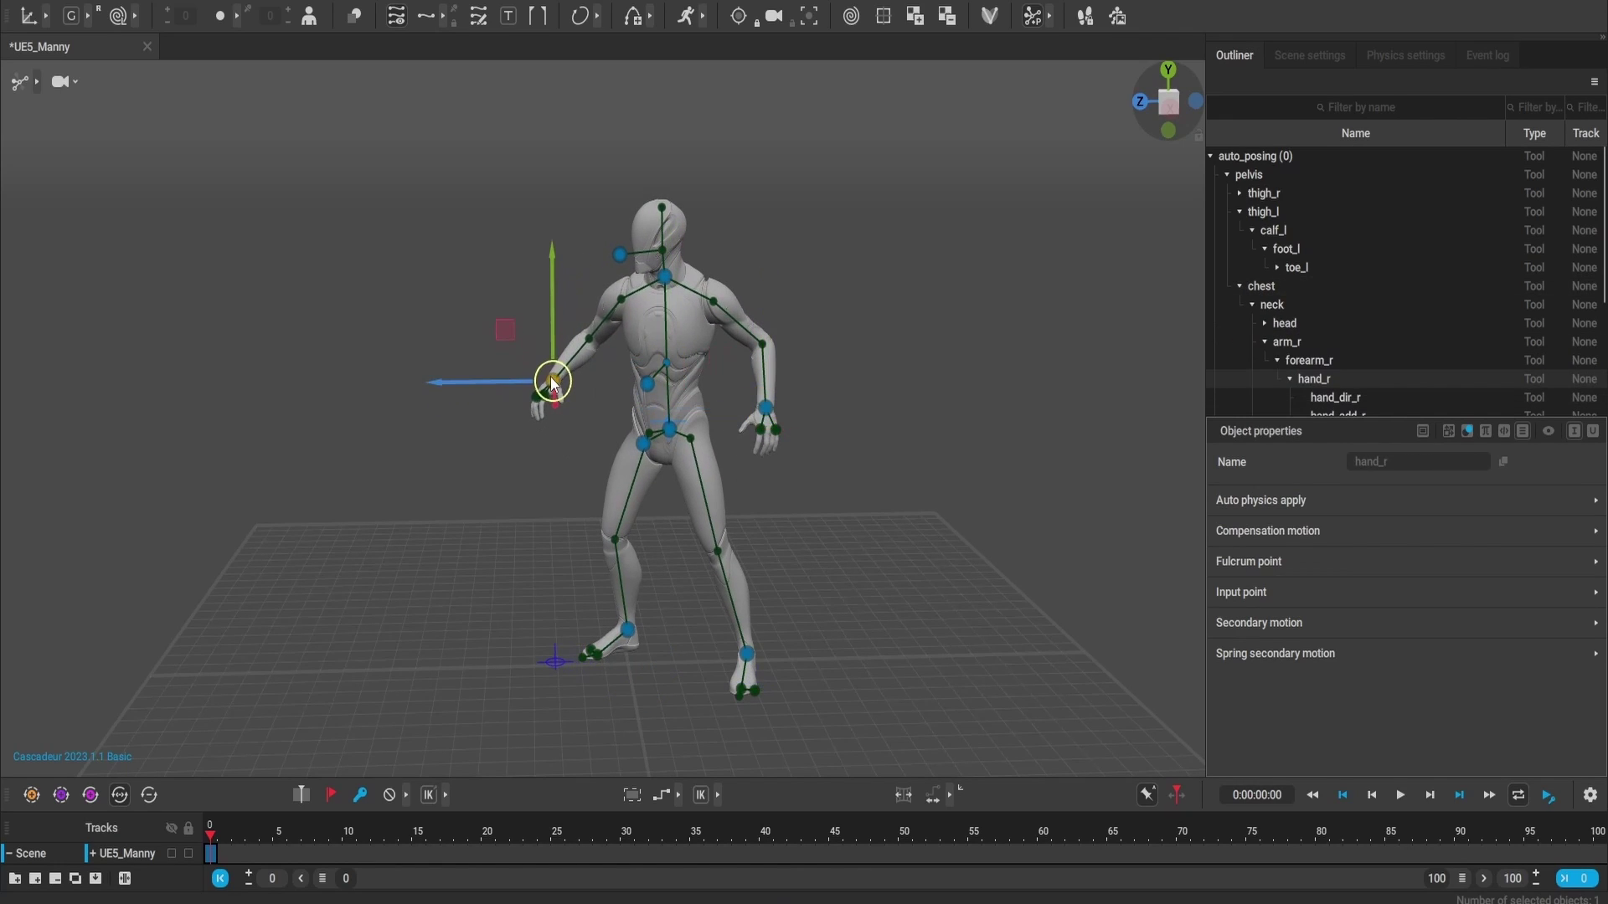
left_click_drag(633, 636, 605, 629)
left_click(746, 655)
left_click_drag(748, 653, 754, 655)
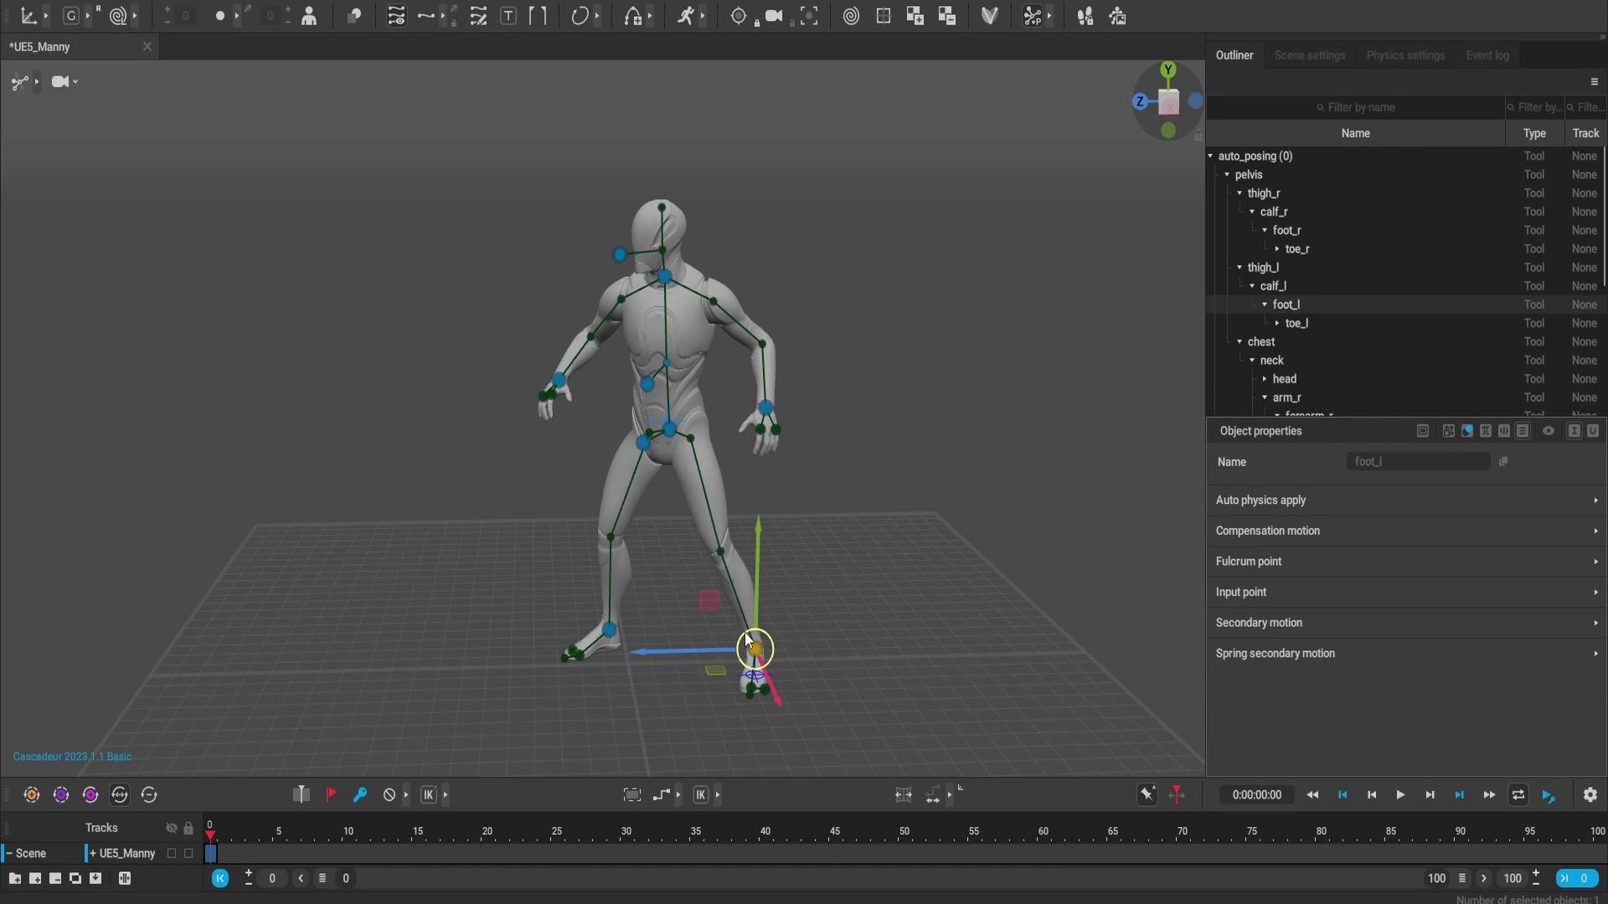
left_click(643, 447)
left_click_drag(642, 453, 658, 450)
Step: Shift the upper body slightly up and left with the chest control
left_click(675, 374)
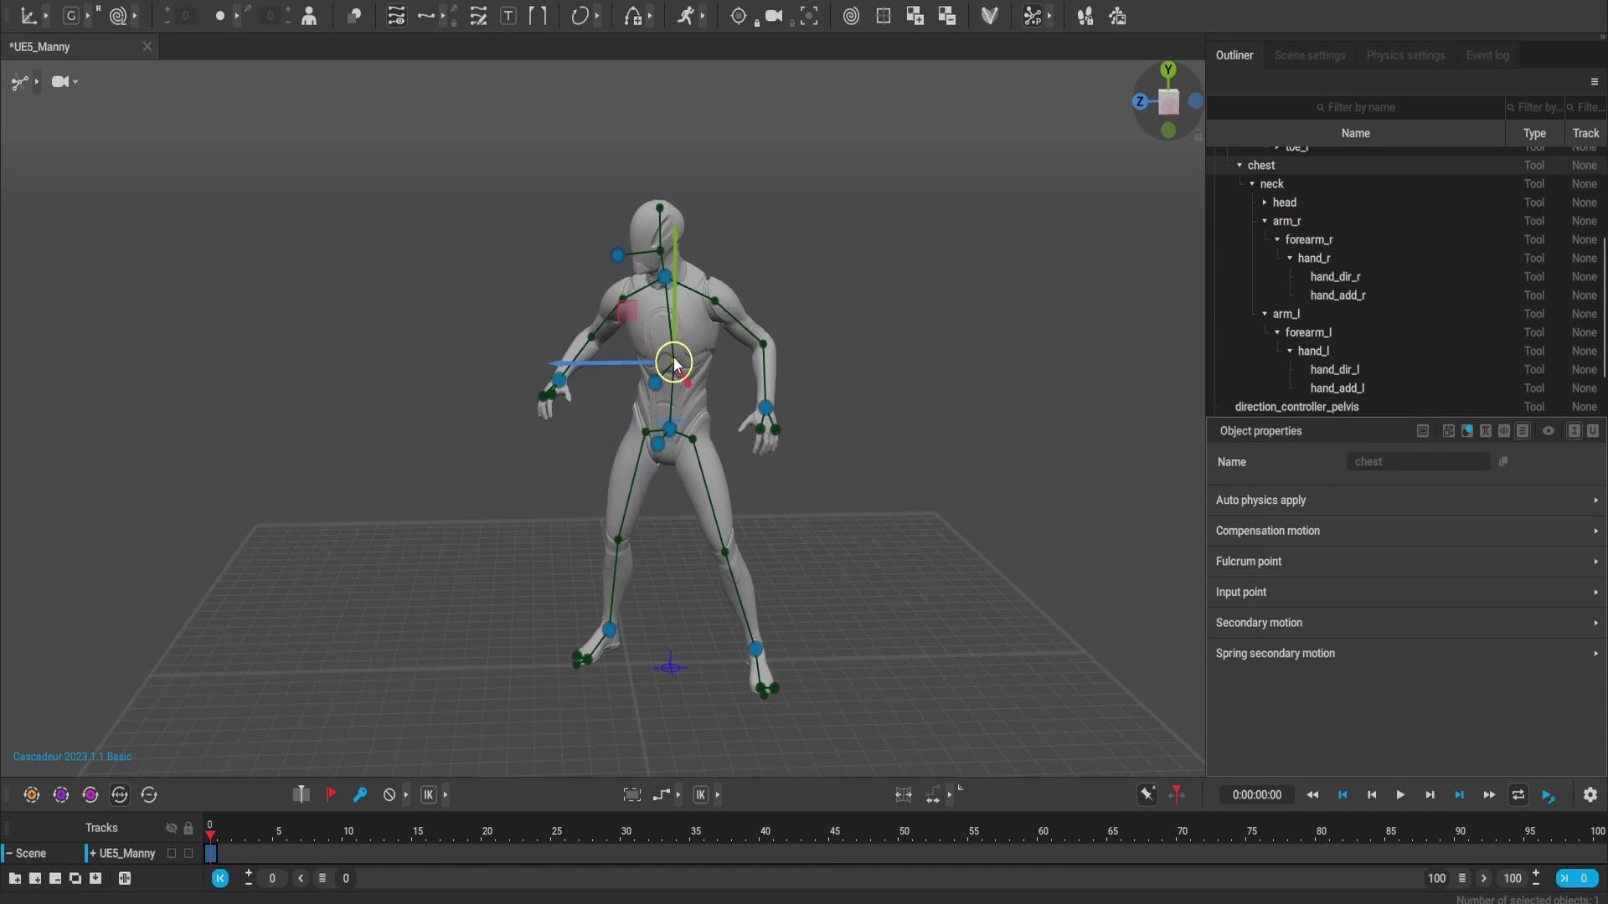
left_click_drag(708, 370, 719, 308)
left_click_drag(796, 228, 867, 239)
left_click_drag(674, 353, 671, 354)
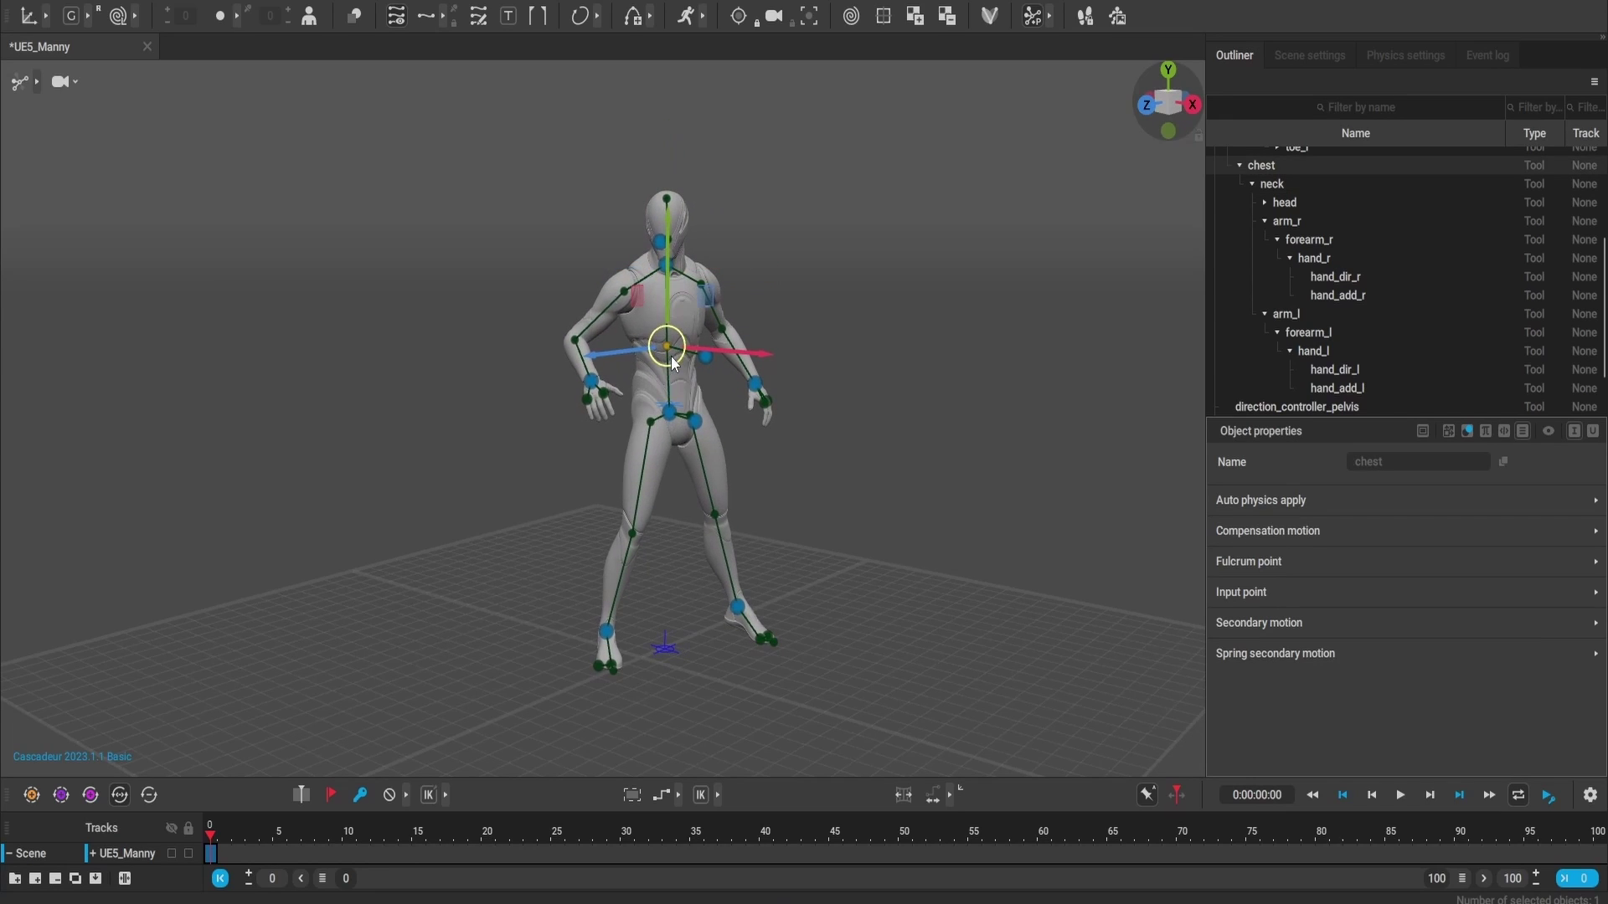
left_click(734, 598)
left_click(735, 603)
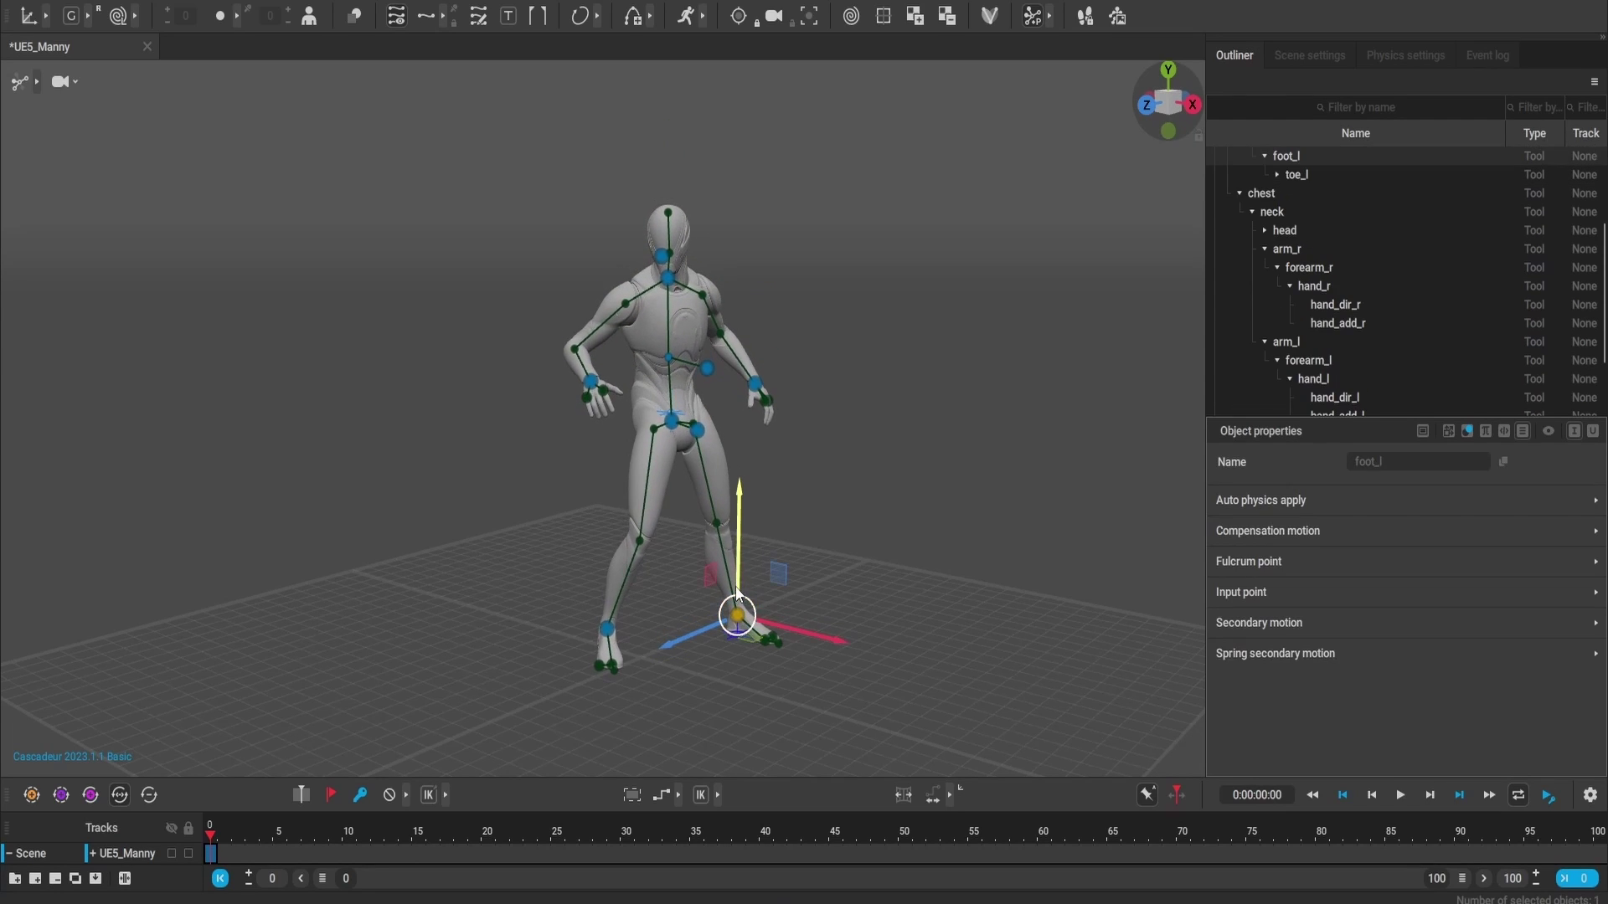
left_click(667, 360)
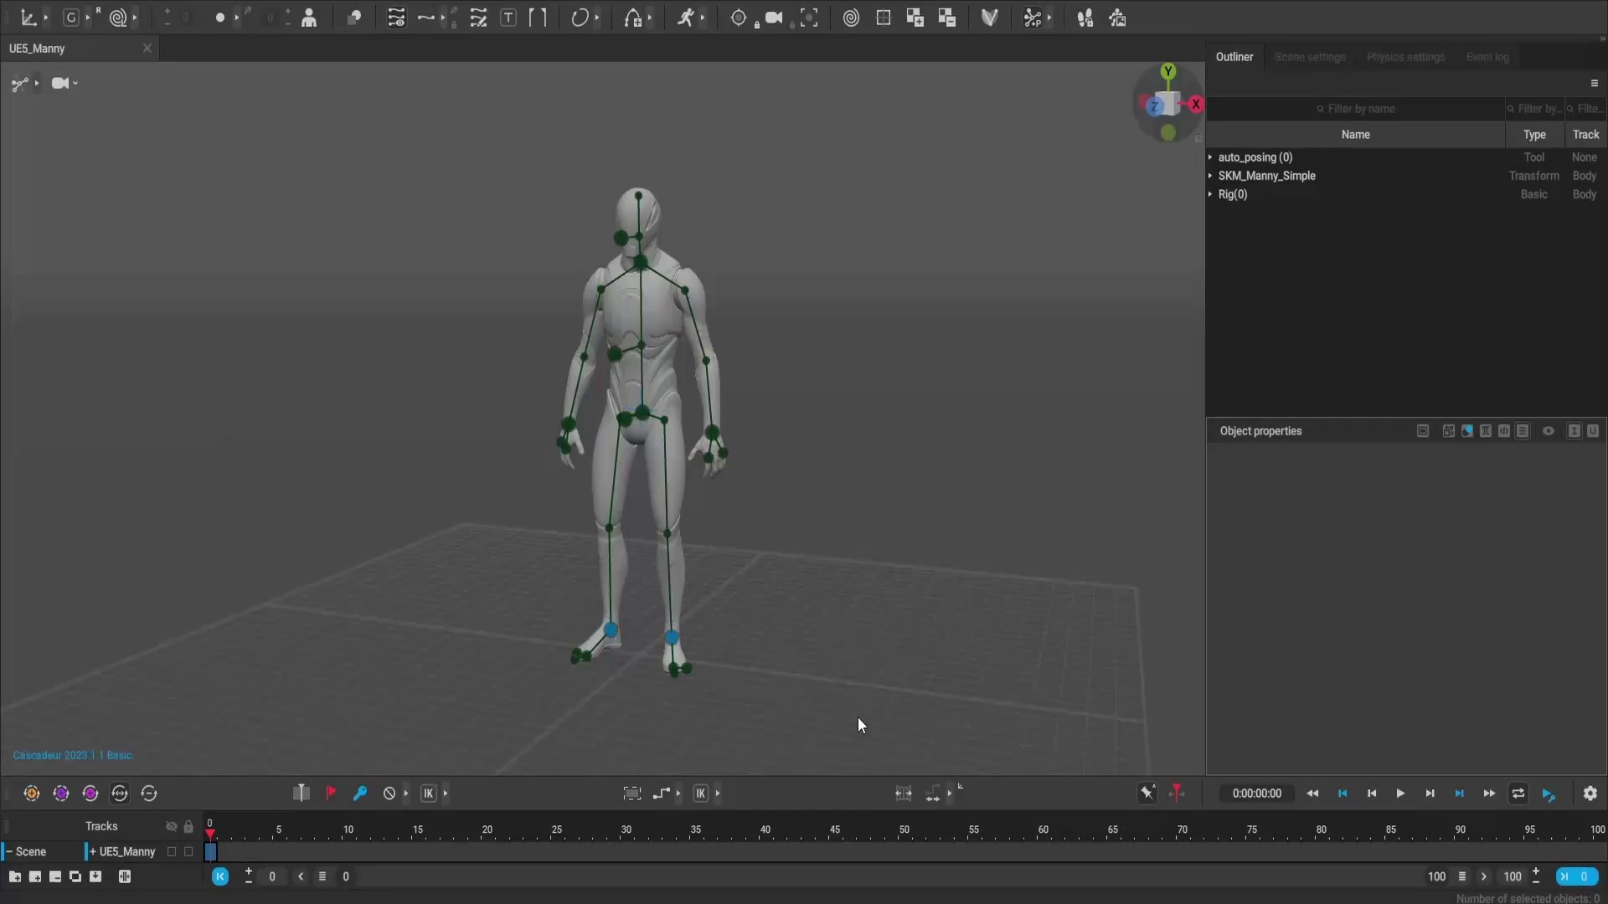
Step: Move the left foot up and out, turn the torso forward, and lean into a crouch
left_click(672, 639)
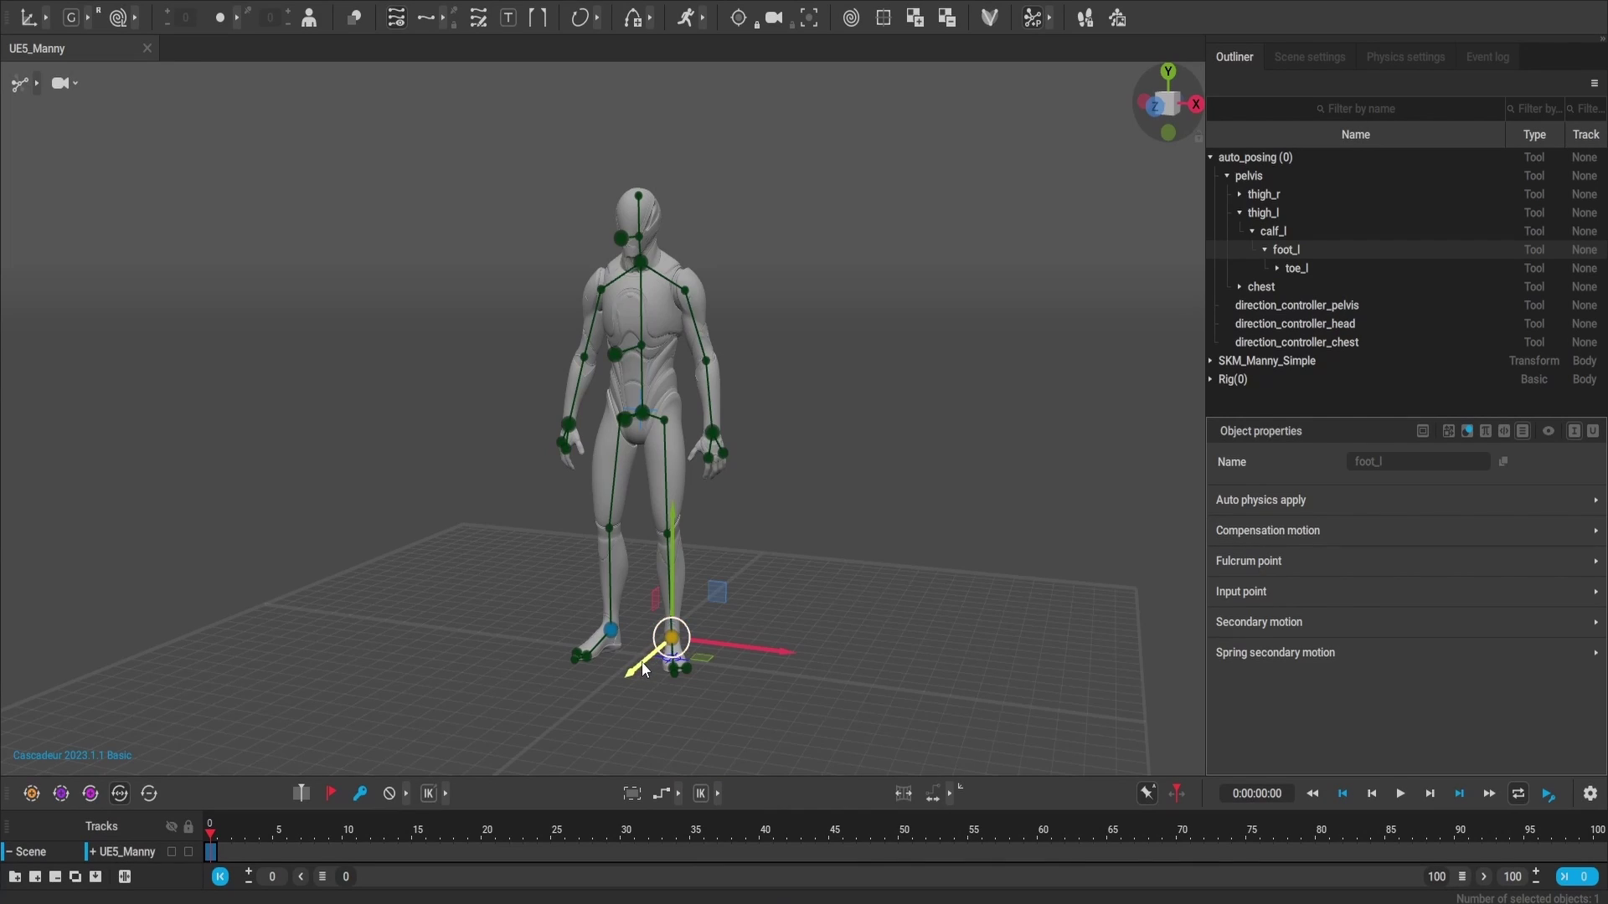
left_click_drag(644, 668, 686, 625)
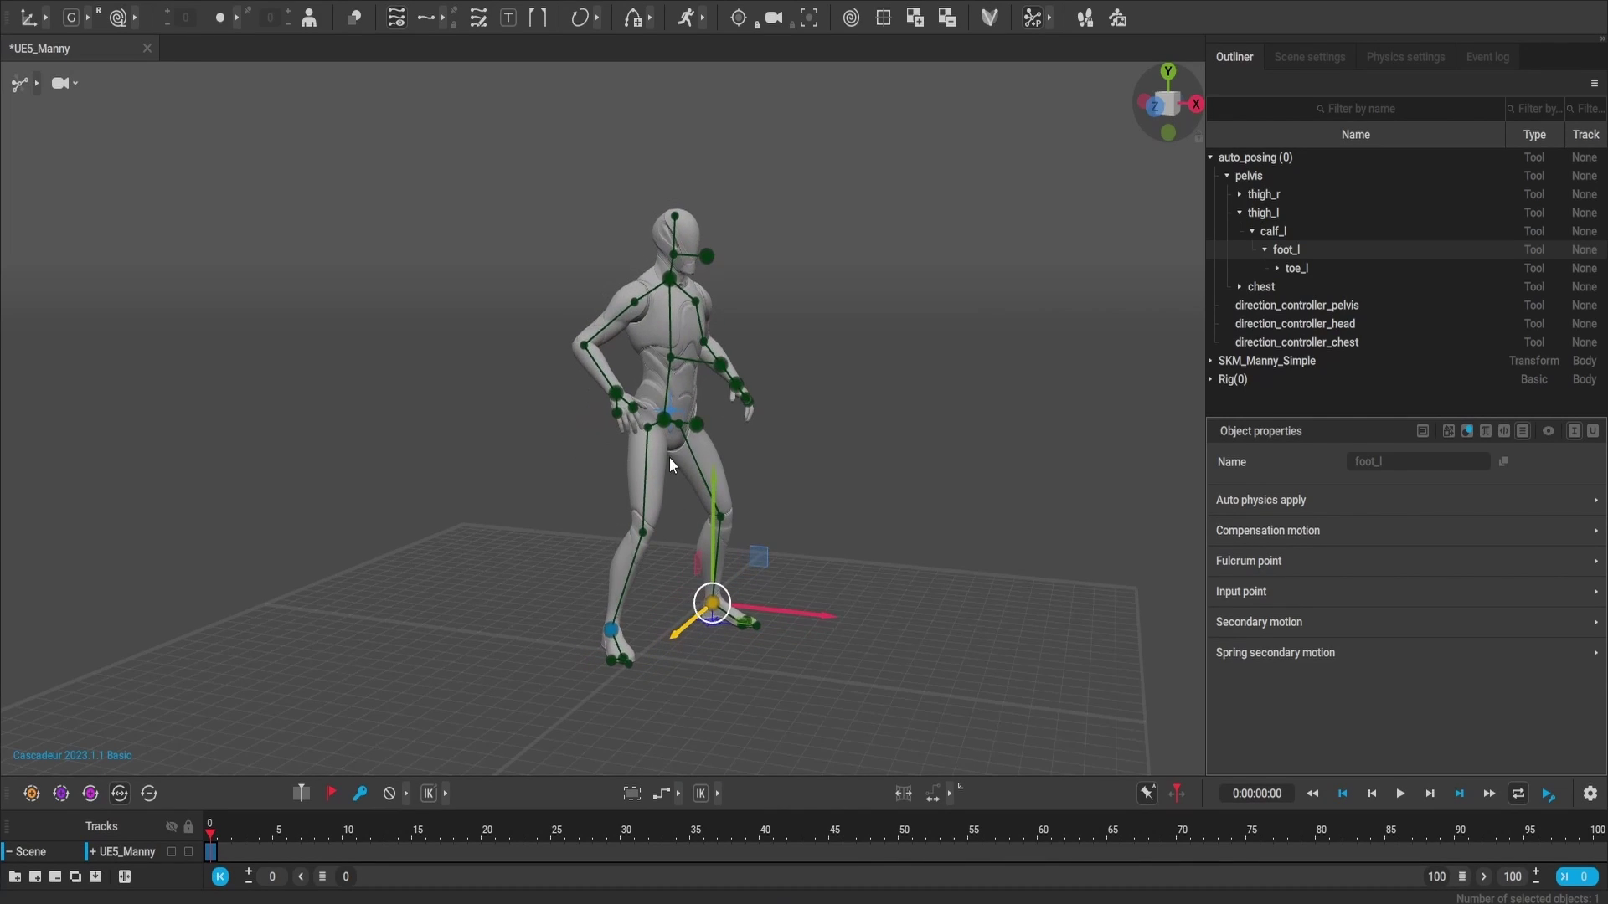
left_click(721, 368)
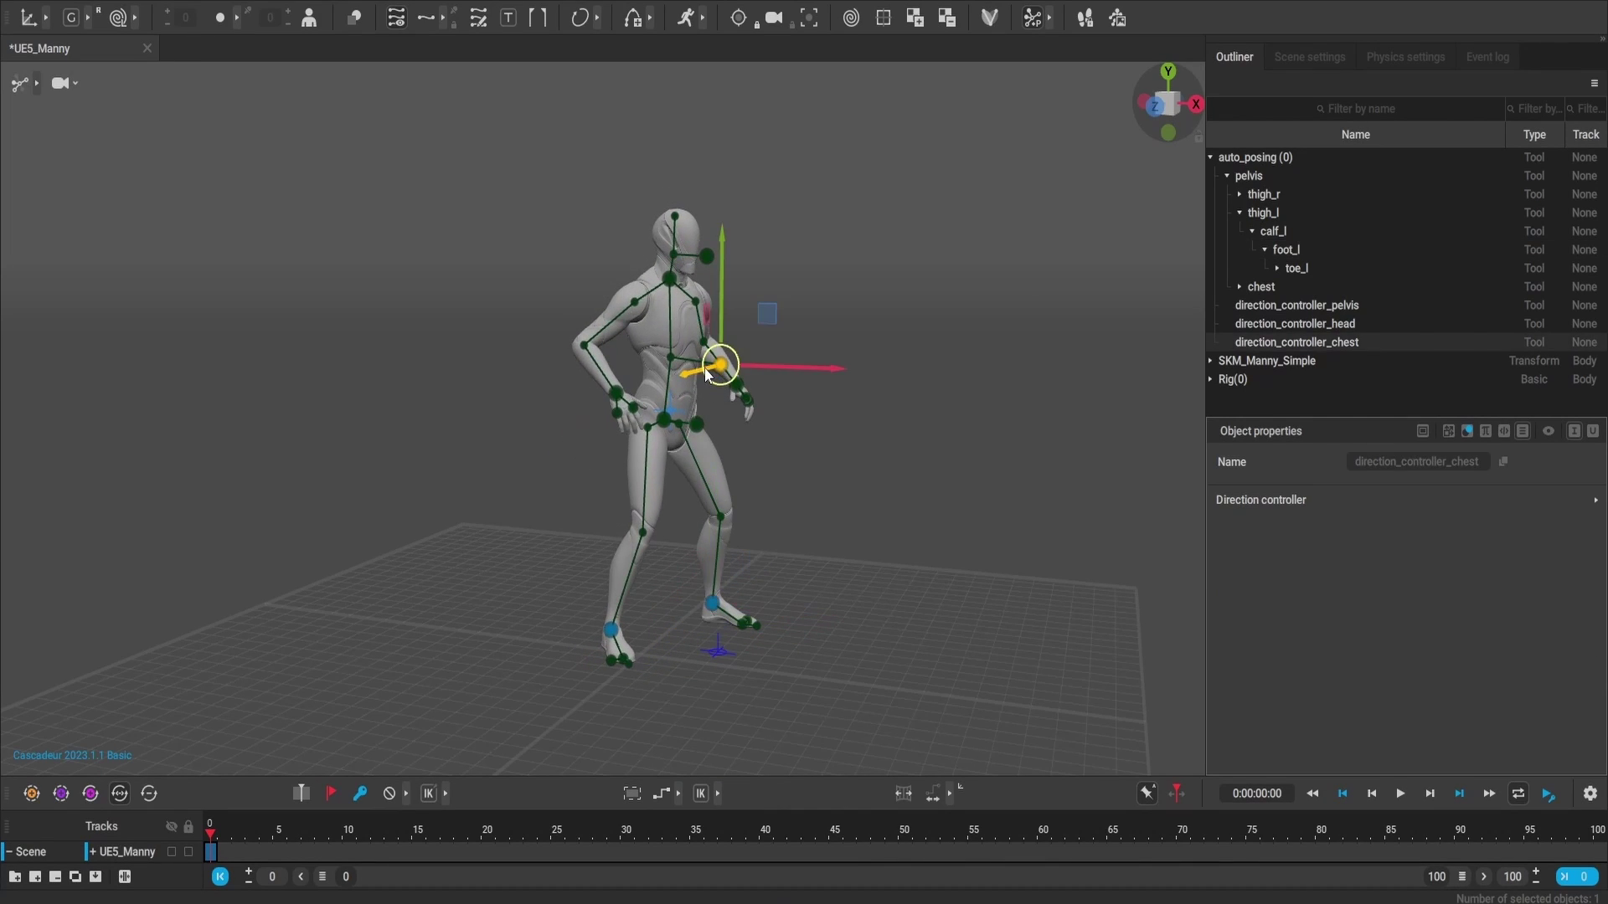
left_click_drag(708, 376, 678, 352)
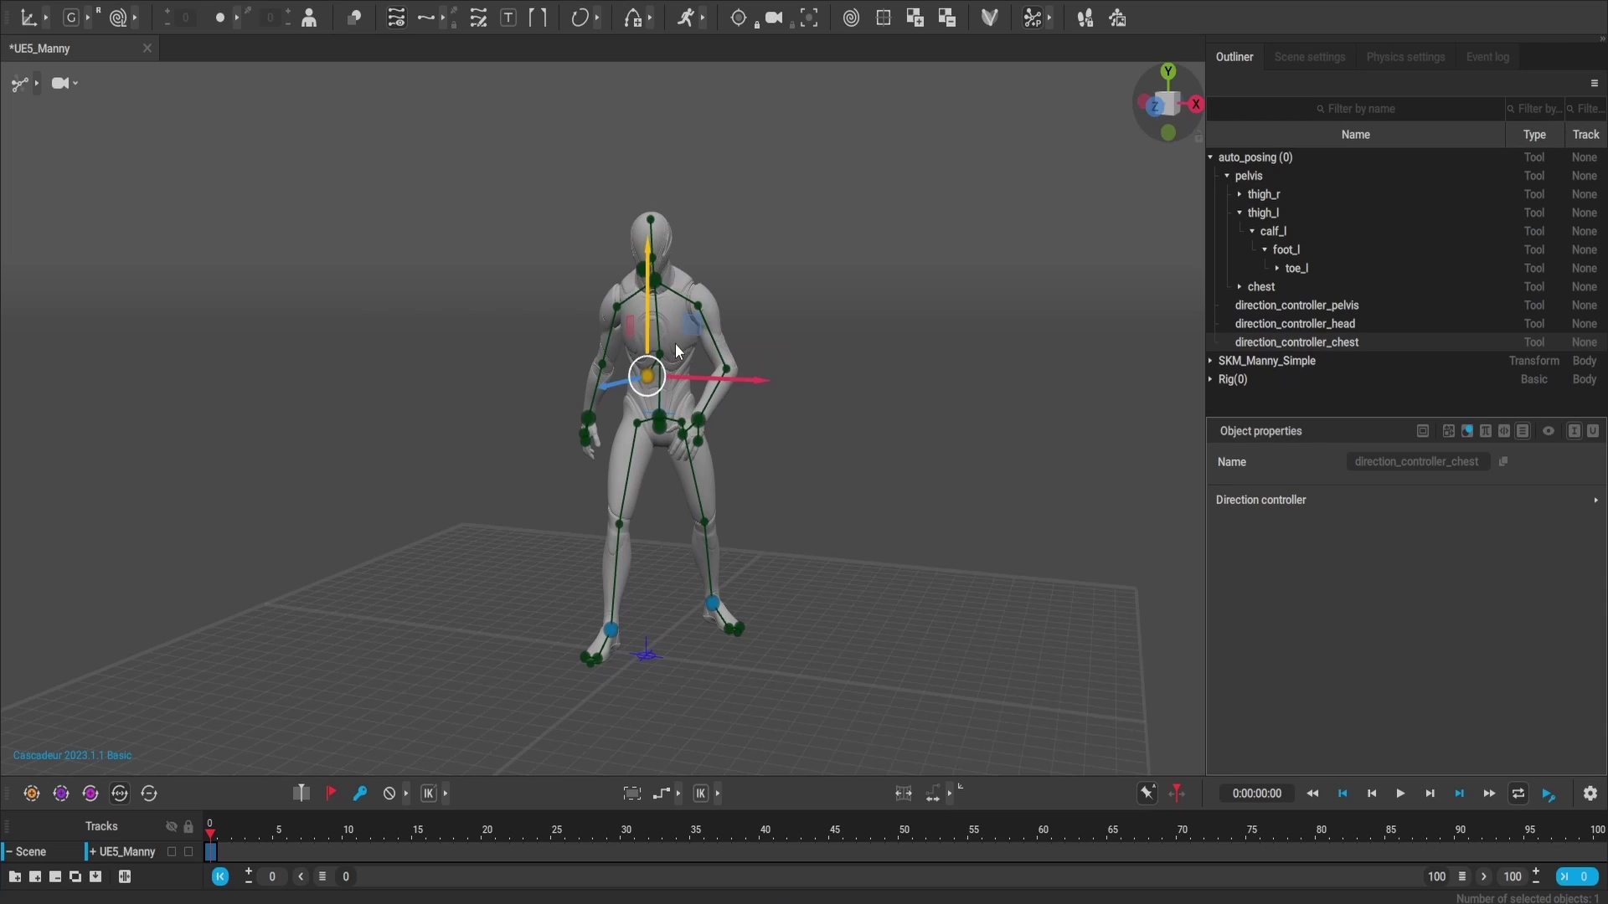
left_click_drag(767, 459, 676, 440)
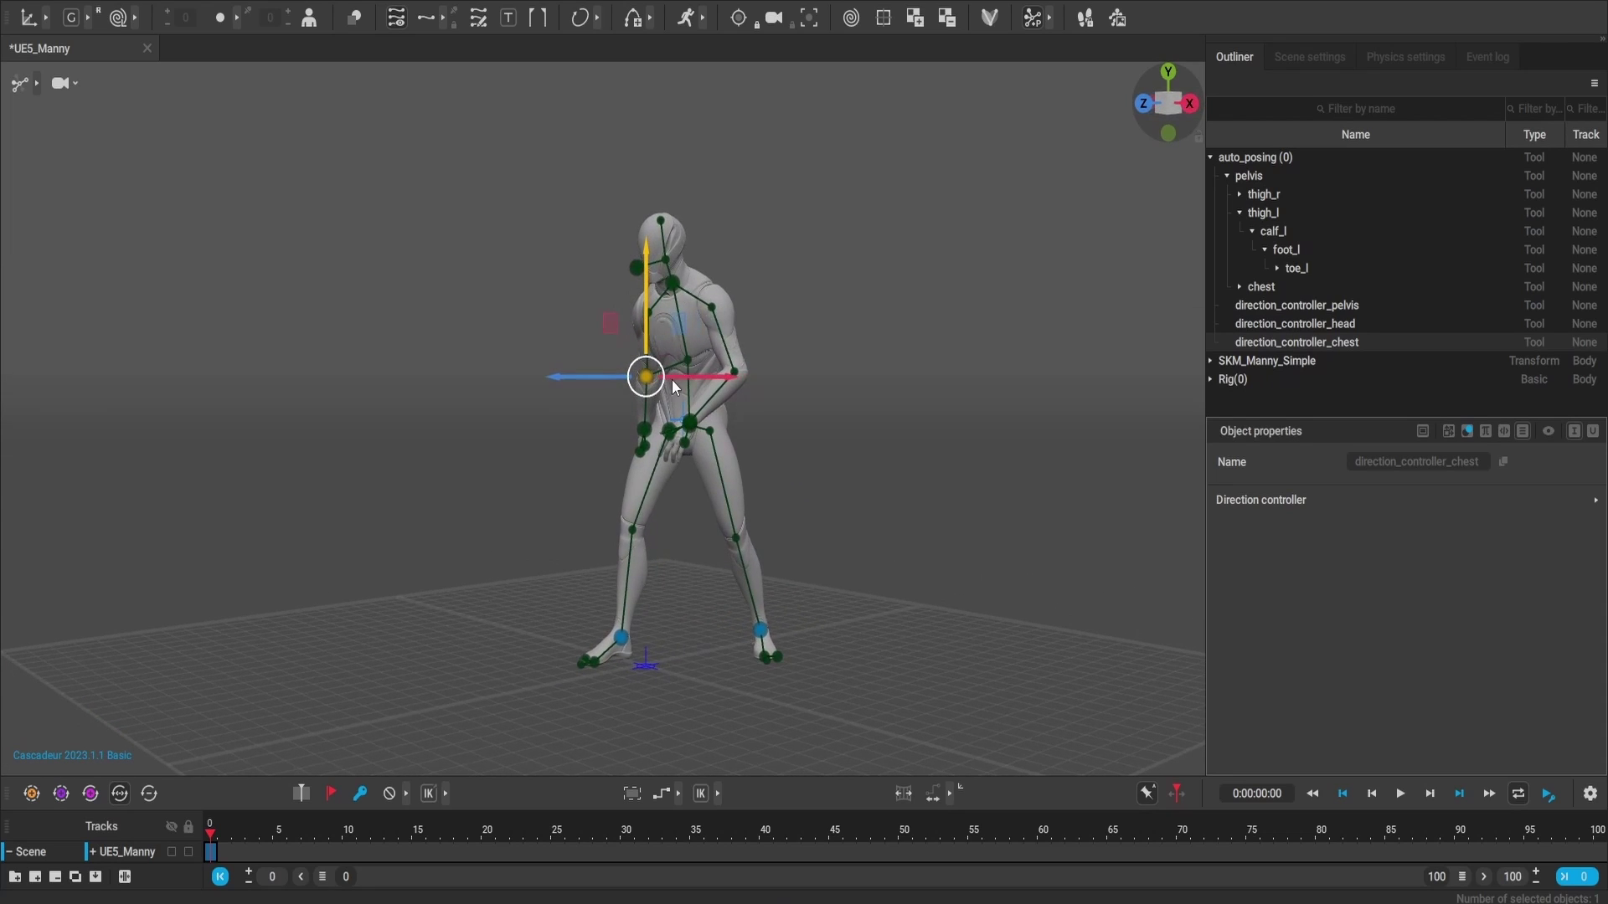
left_click_drag(616, 390, 686, 387)
Step: Adjust the head direction and both feet, then select all rig controllers
left_click(638, 289)
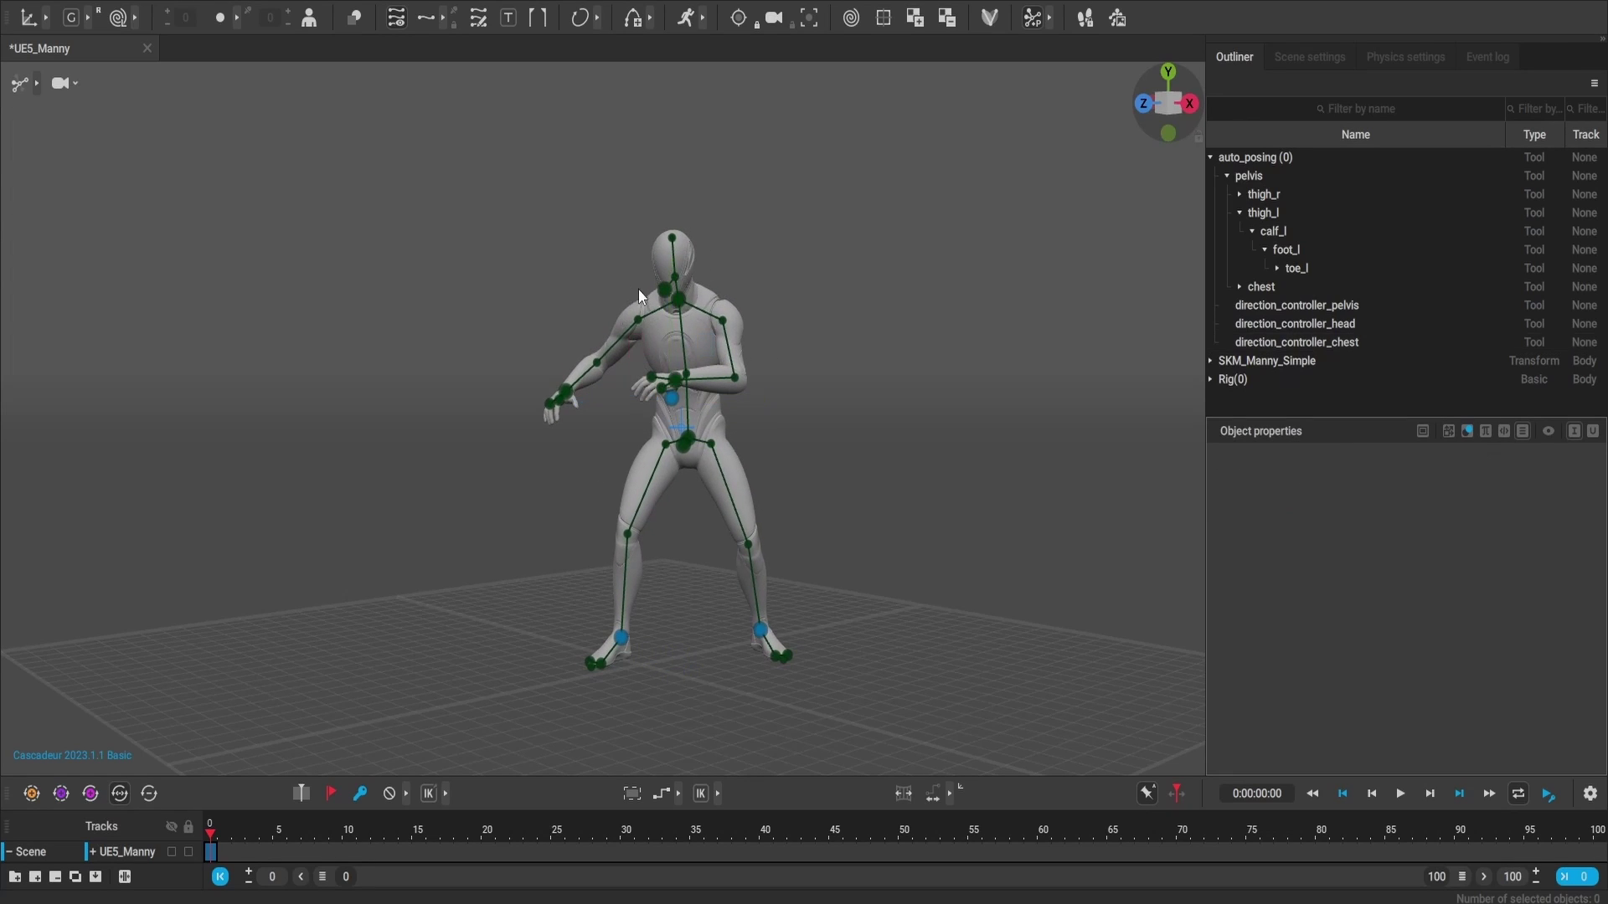
left_click(662, 293)
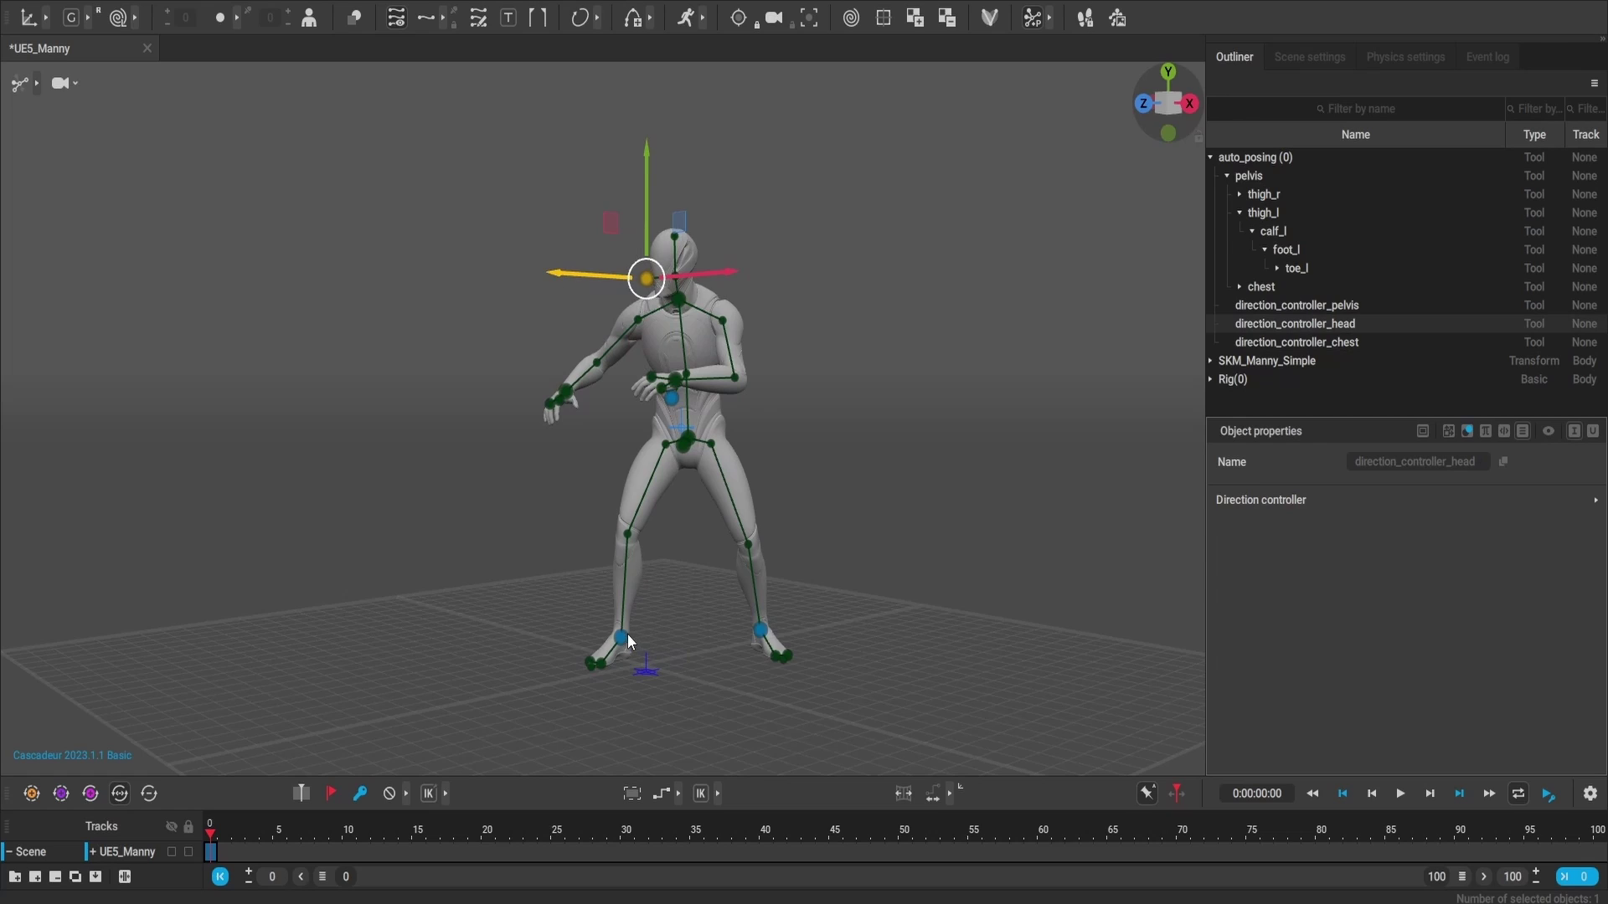
left_click_drag(627, 635, 627, 642)
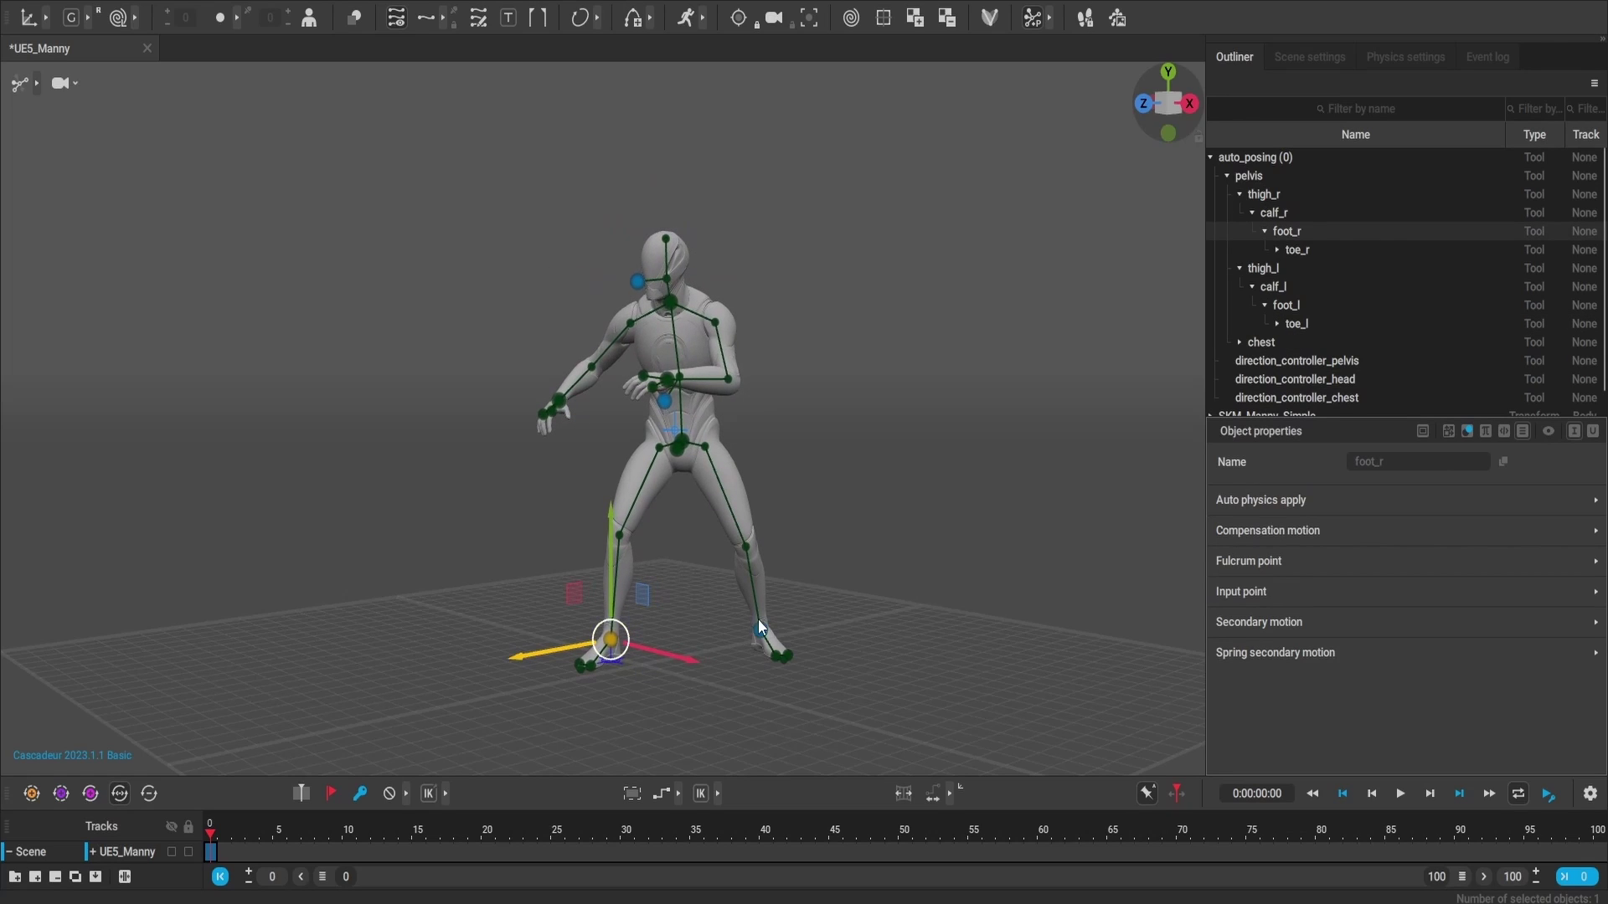
left_click_drag(760, 628, 762, 626)
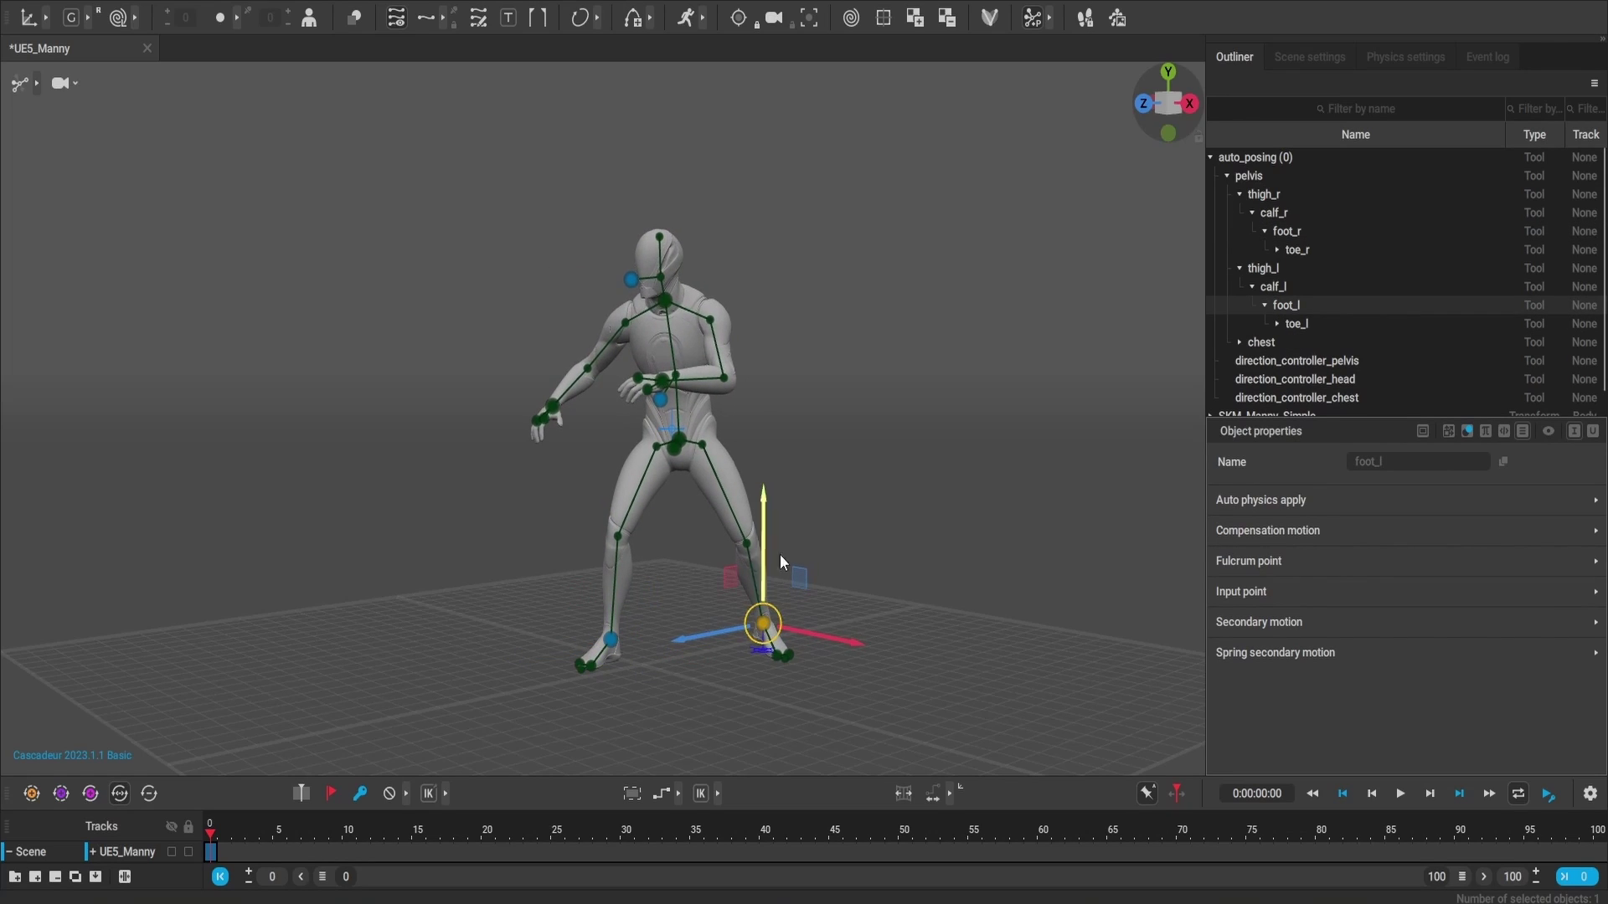
mouse_move(776, 460)
left_mouse_down()
mouse_move(575, 466)
mouse_move(781, 468)
mouse_move(766, 488)
left_mouse_up()
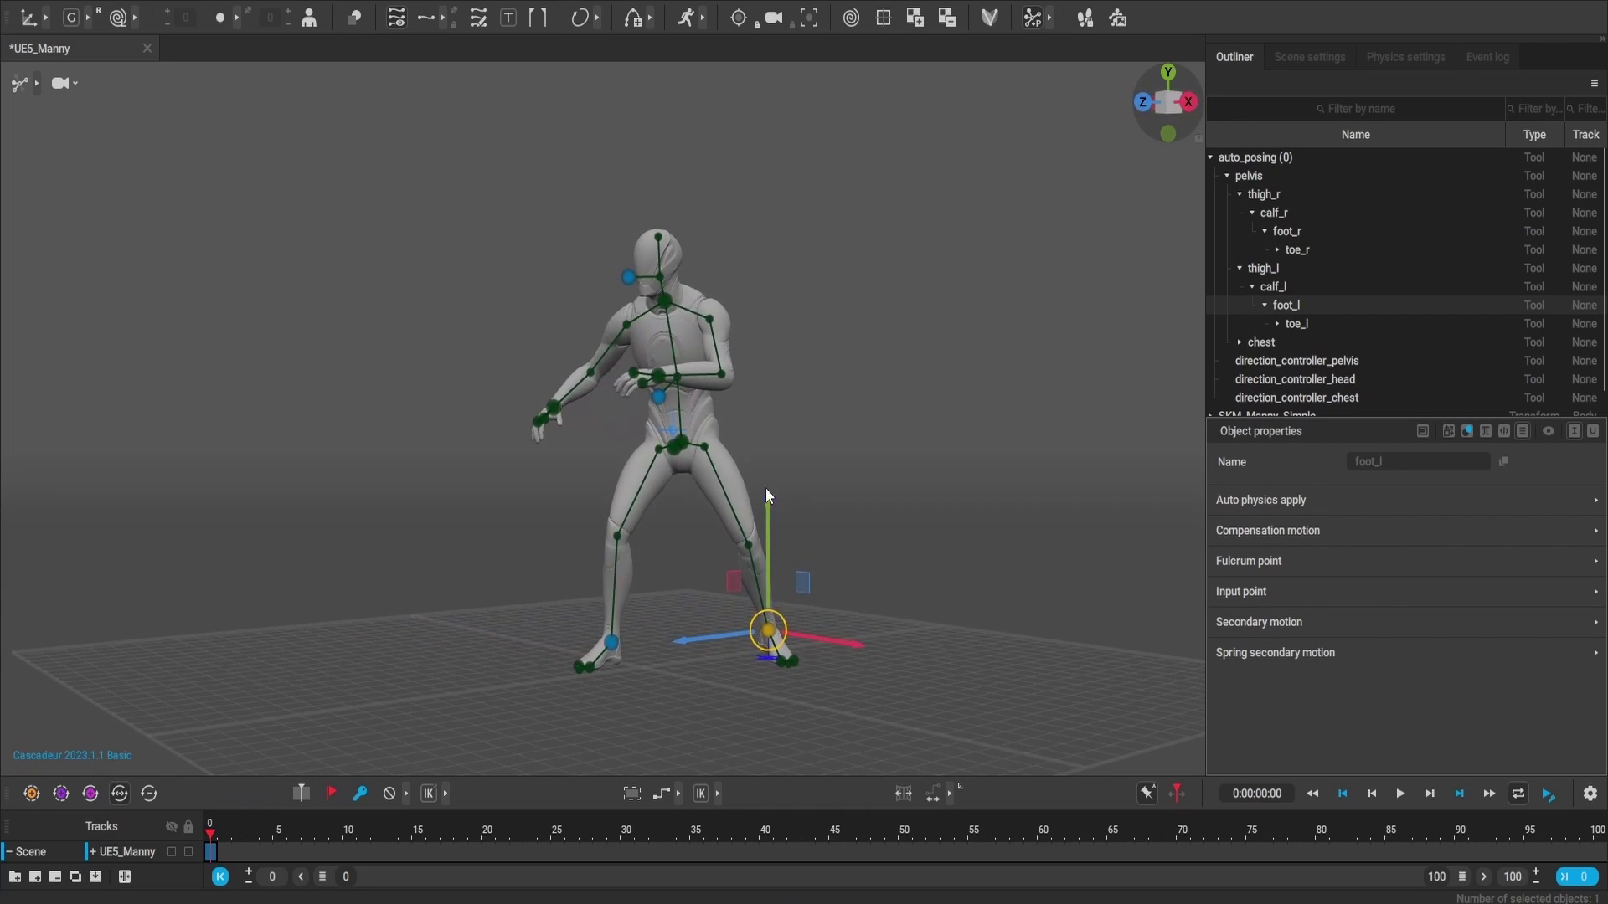
double_click(682, 440)
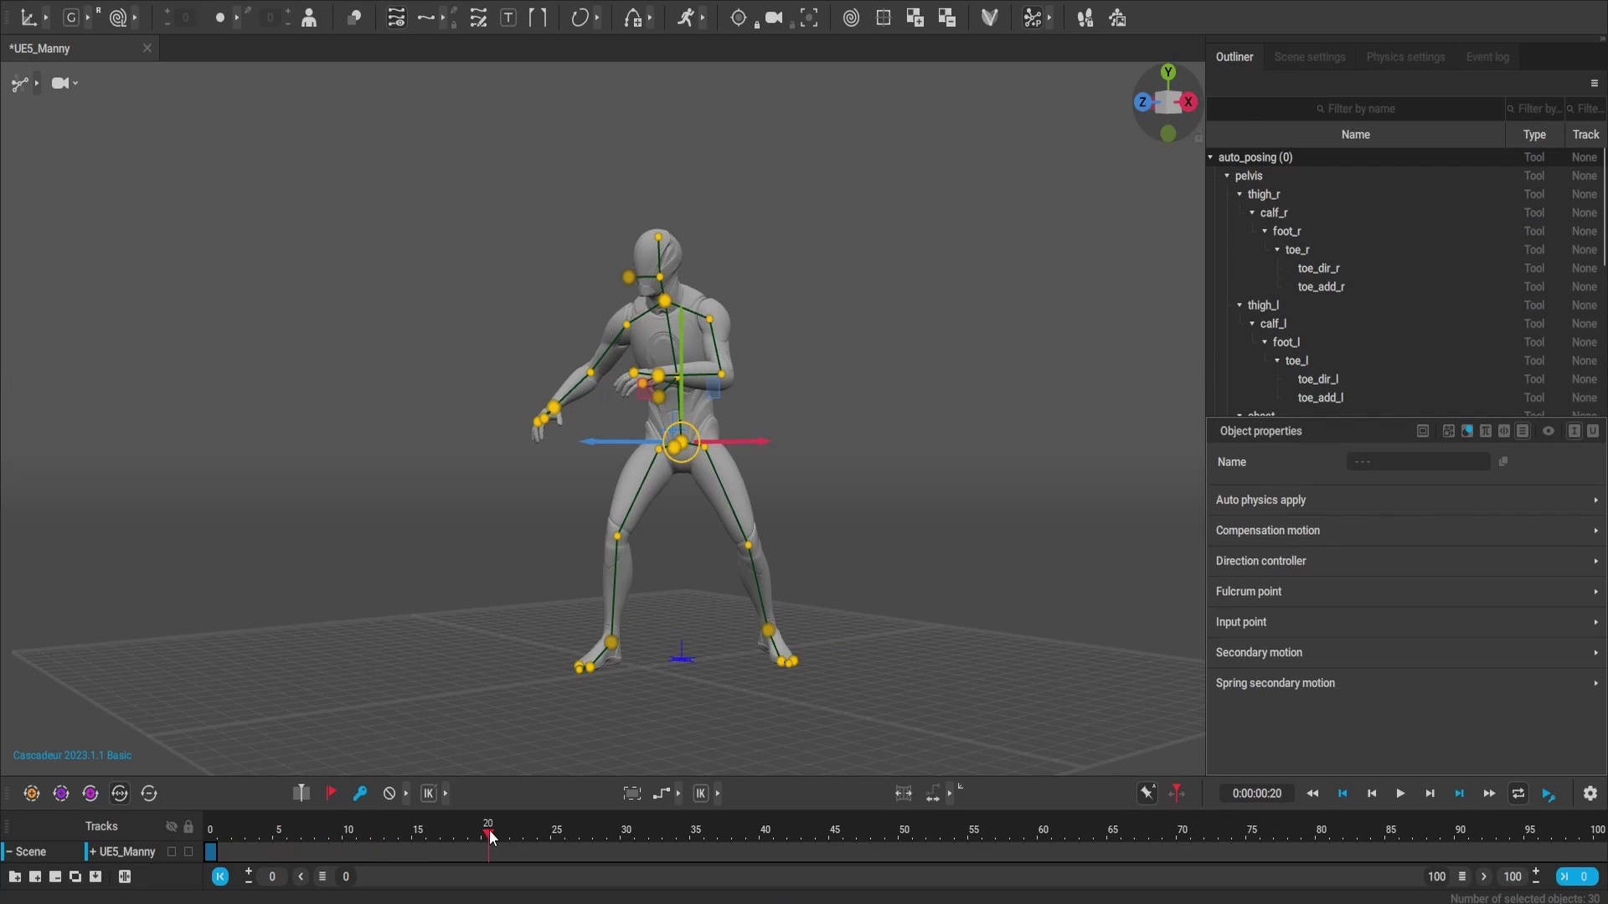
Step: Key frame 20 with an X-plane mirrored pose, and mirror the frame 40 pose back
key("k")
left_click(251, 13)
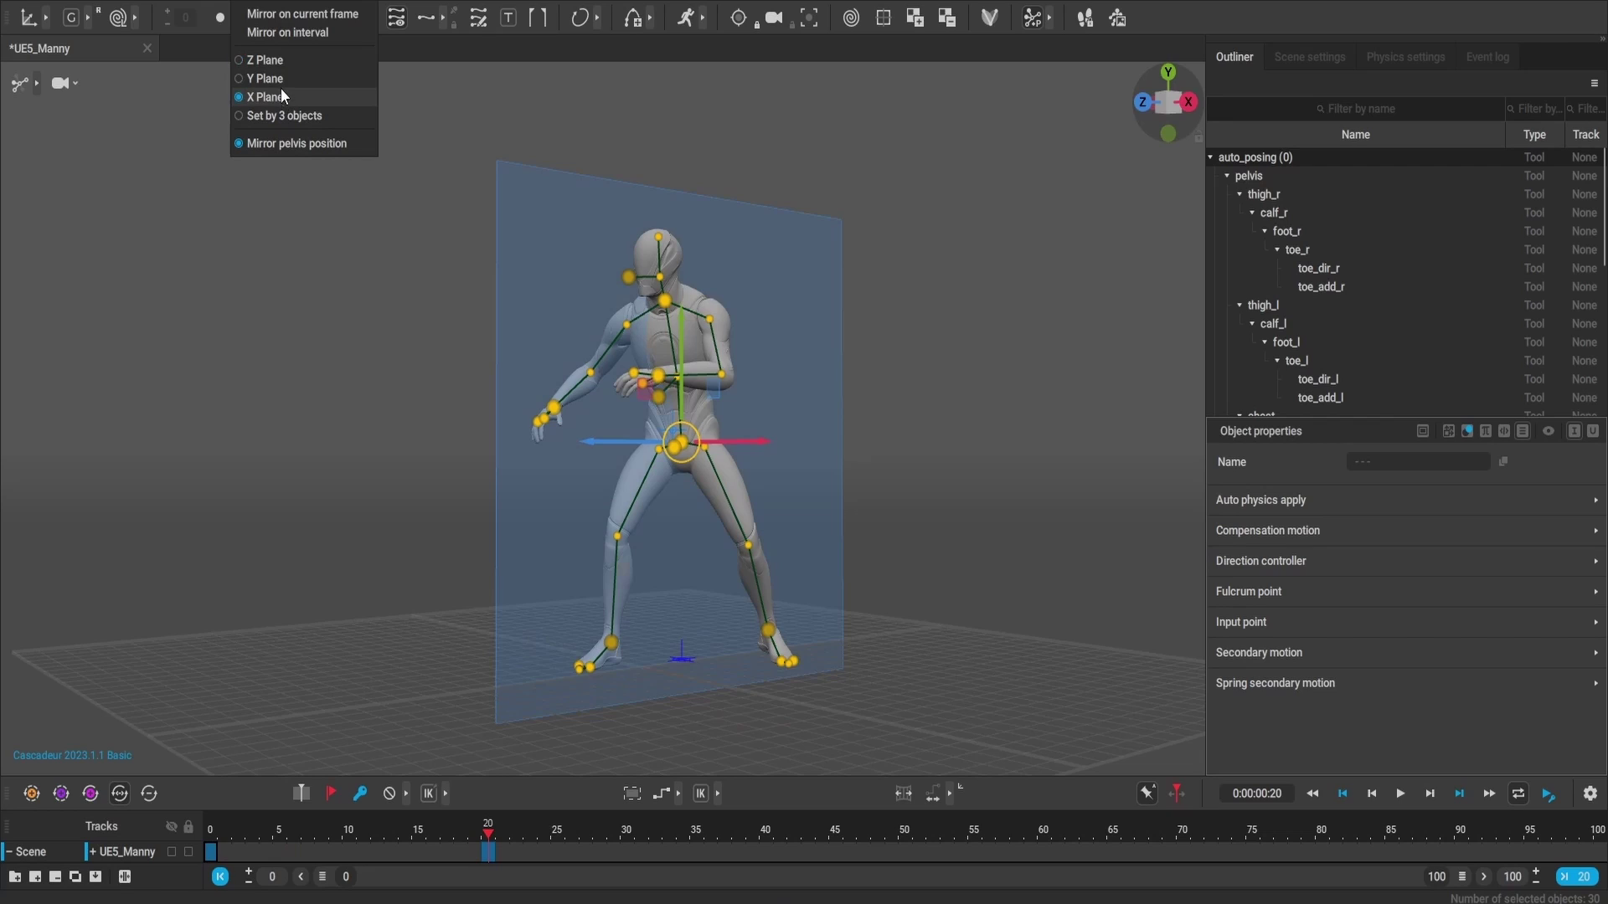
left_click(287, 15)
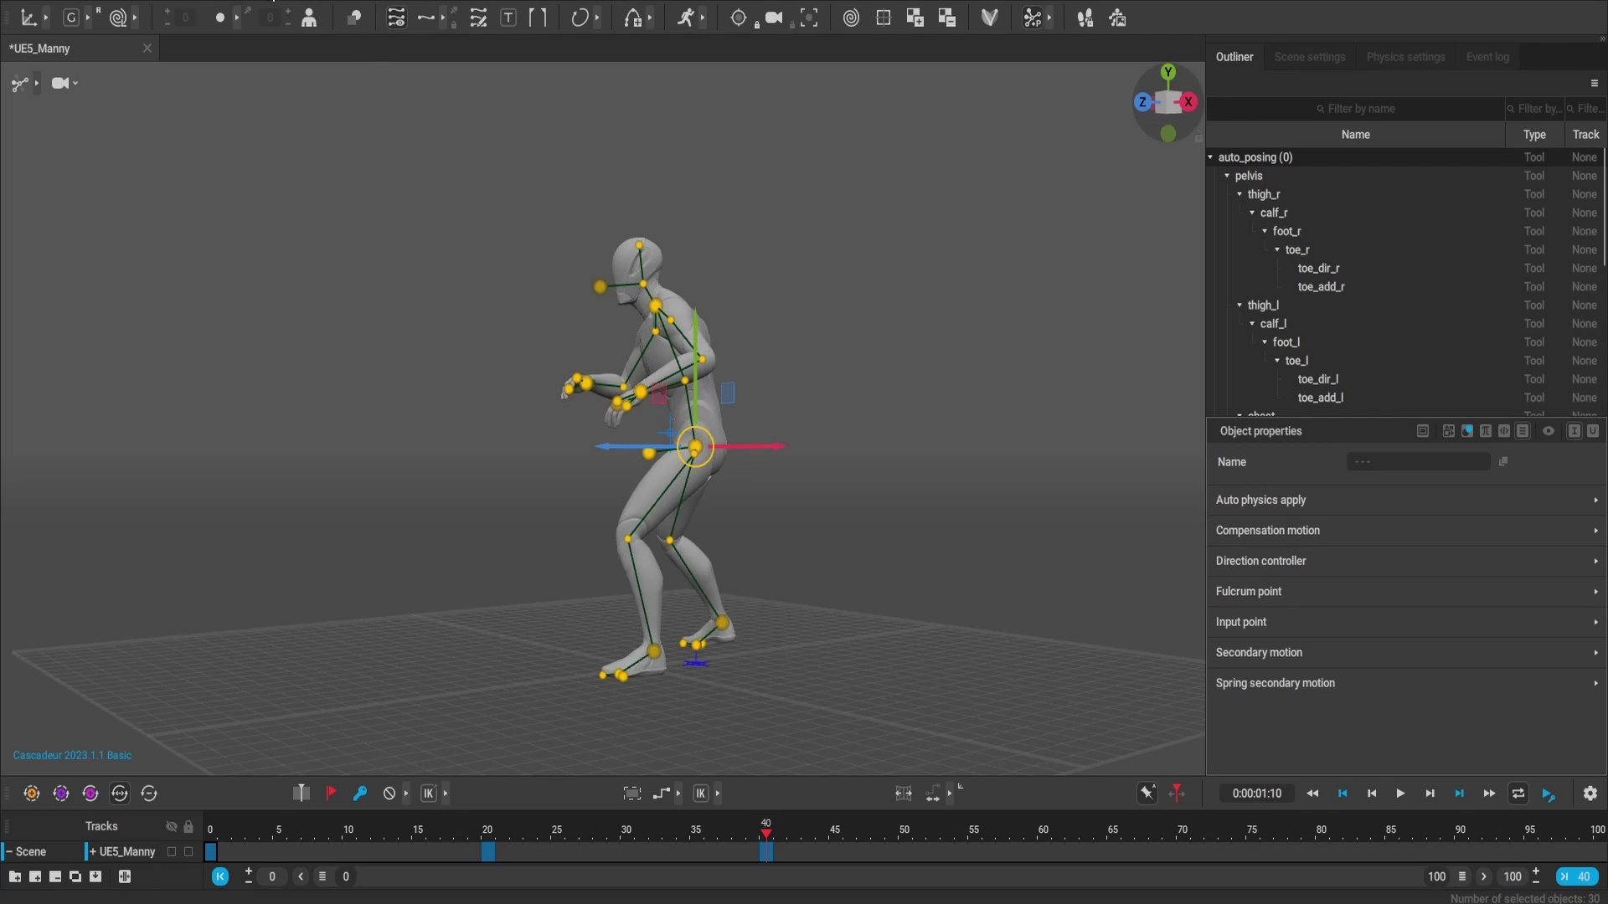
left_click(275, 16)
left_click(277, 17)
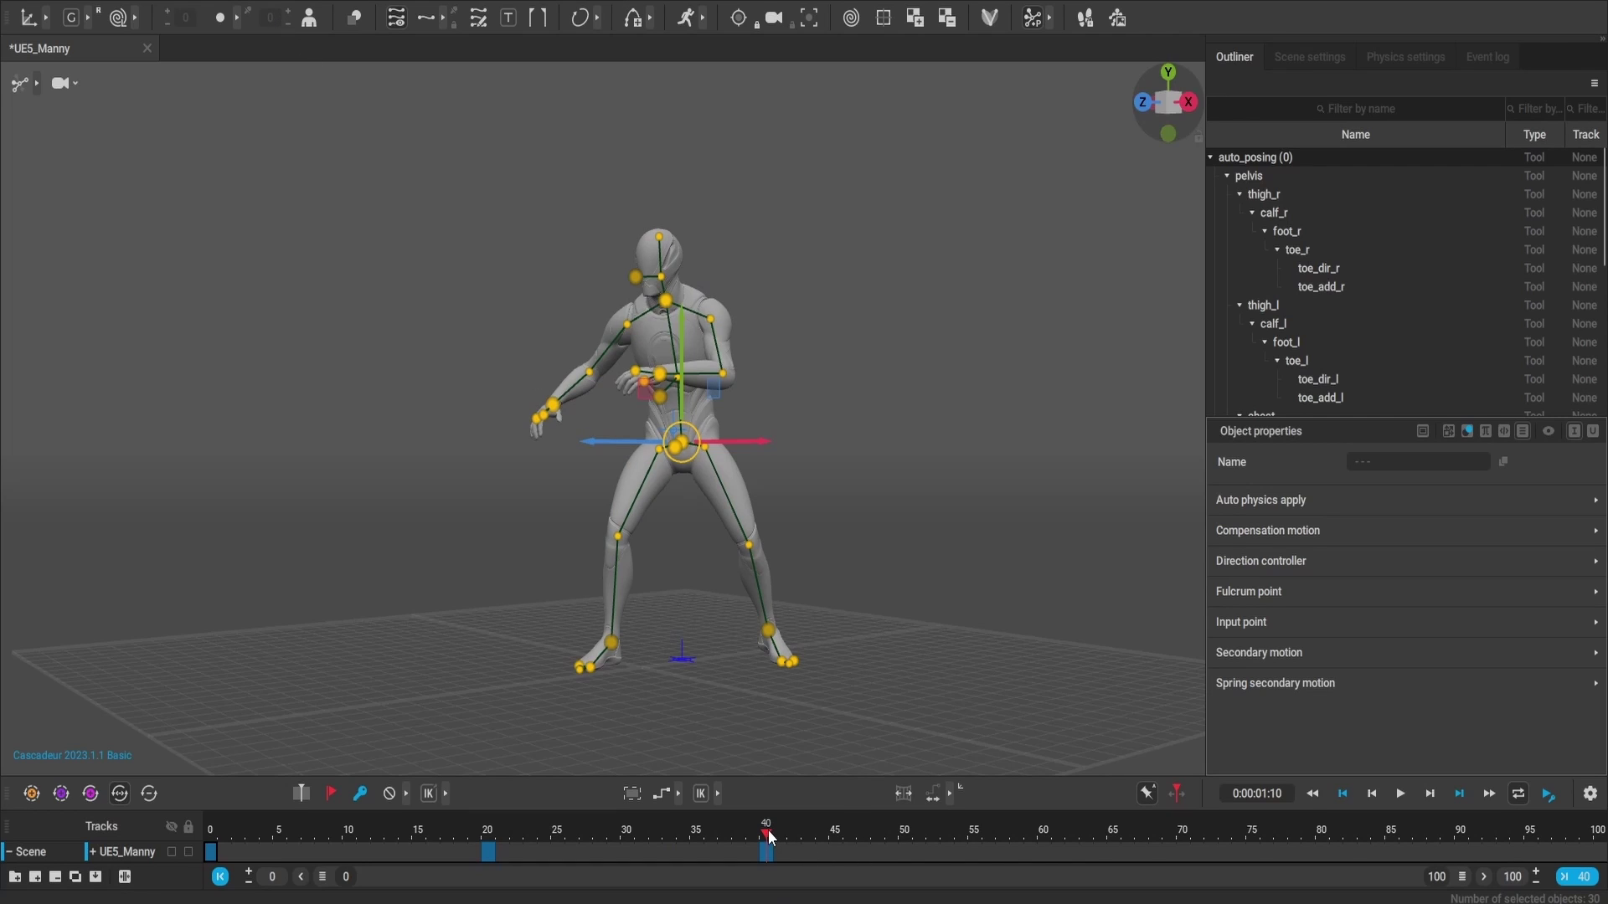
Step: End the animation range at frame 40 and preview the motion from frame 0 to 40
left_click_drag(769, 838, 176, 835)
left_click_drag(515, 841, 783, 843)
left_click_drag(1470, 886, 794, 893)
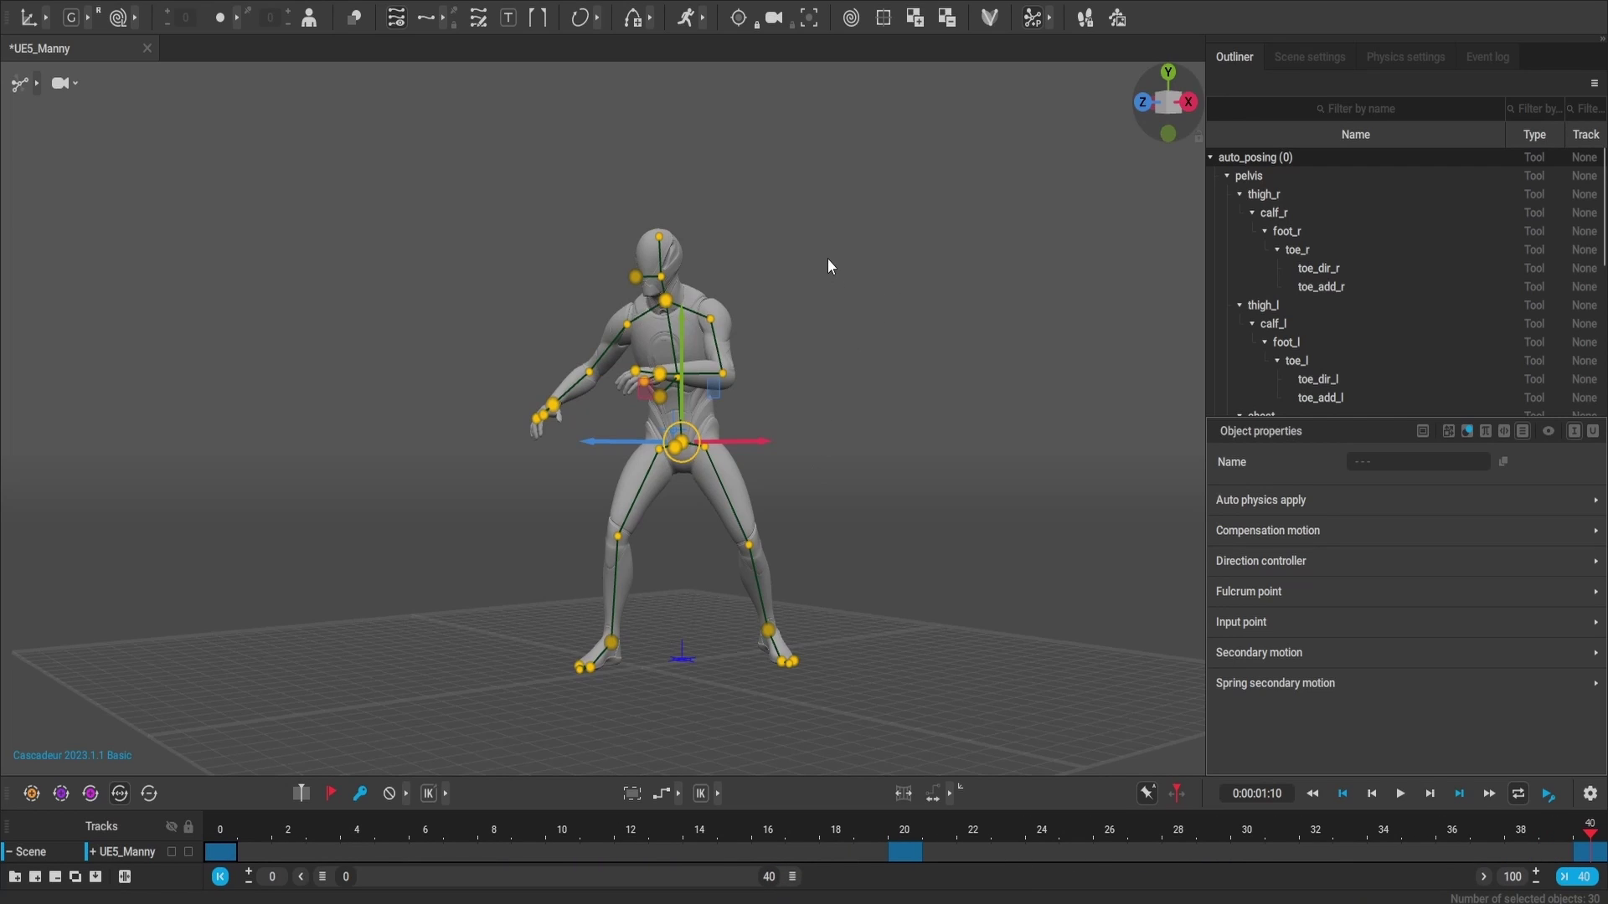
left_click_drag(827, 258, 749, 233)
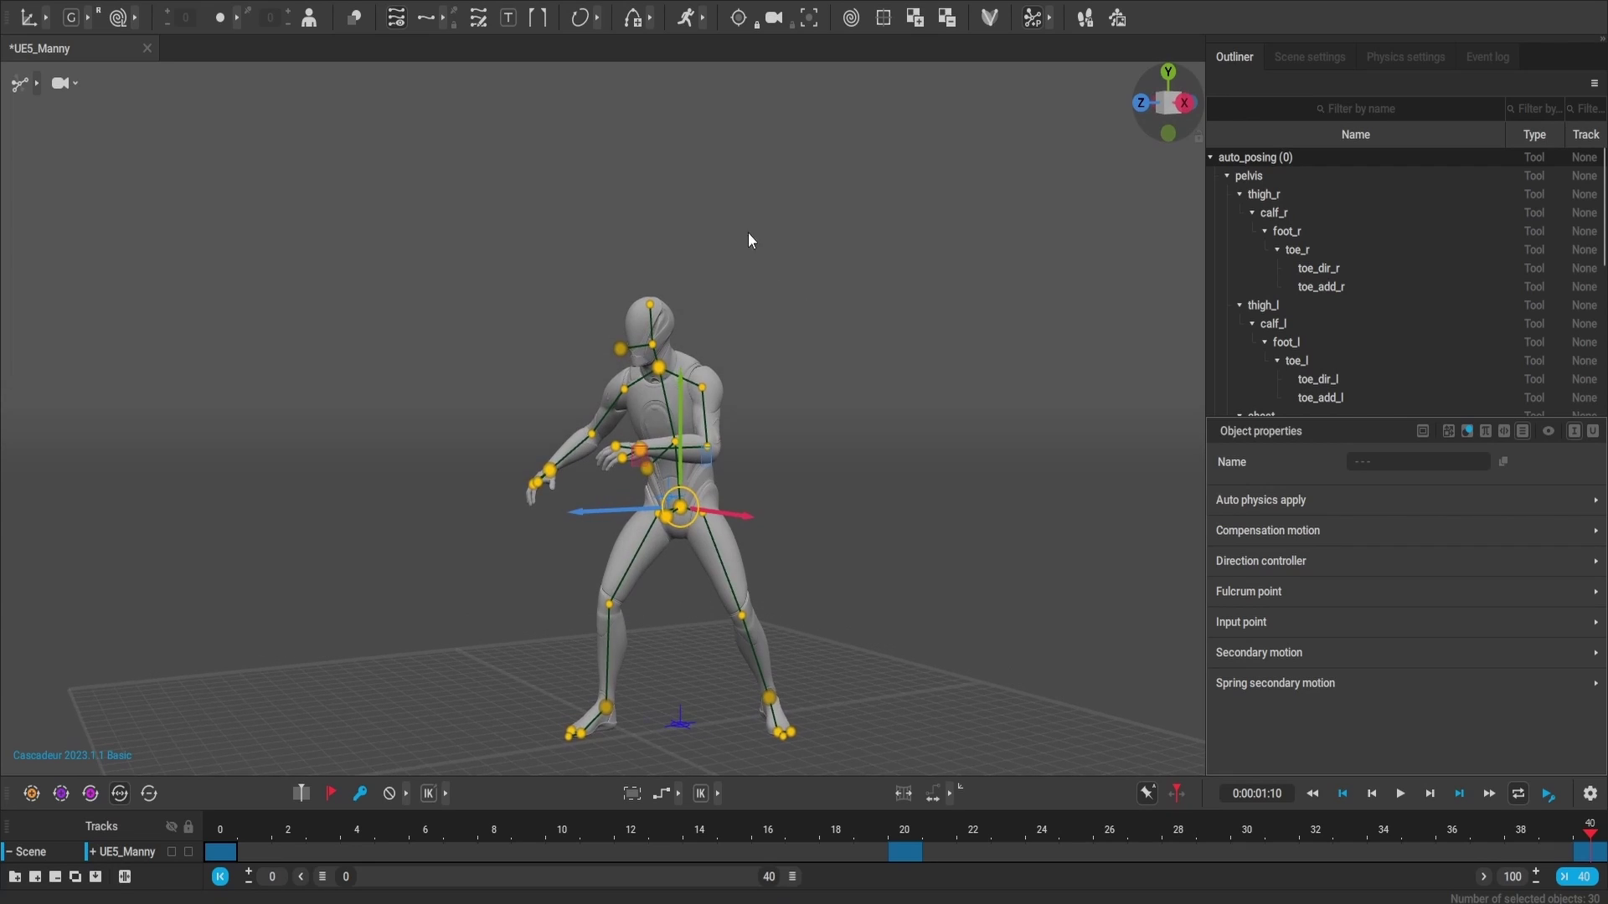
left_click_drag(248, 854, 1601, 856)
left_click(677, 799)
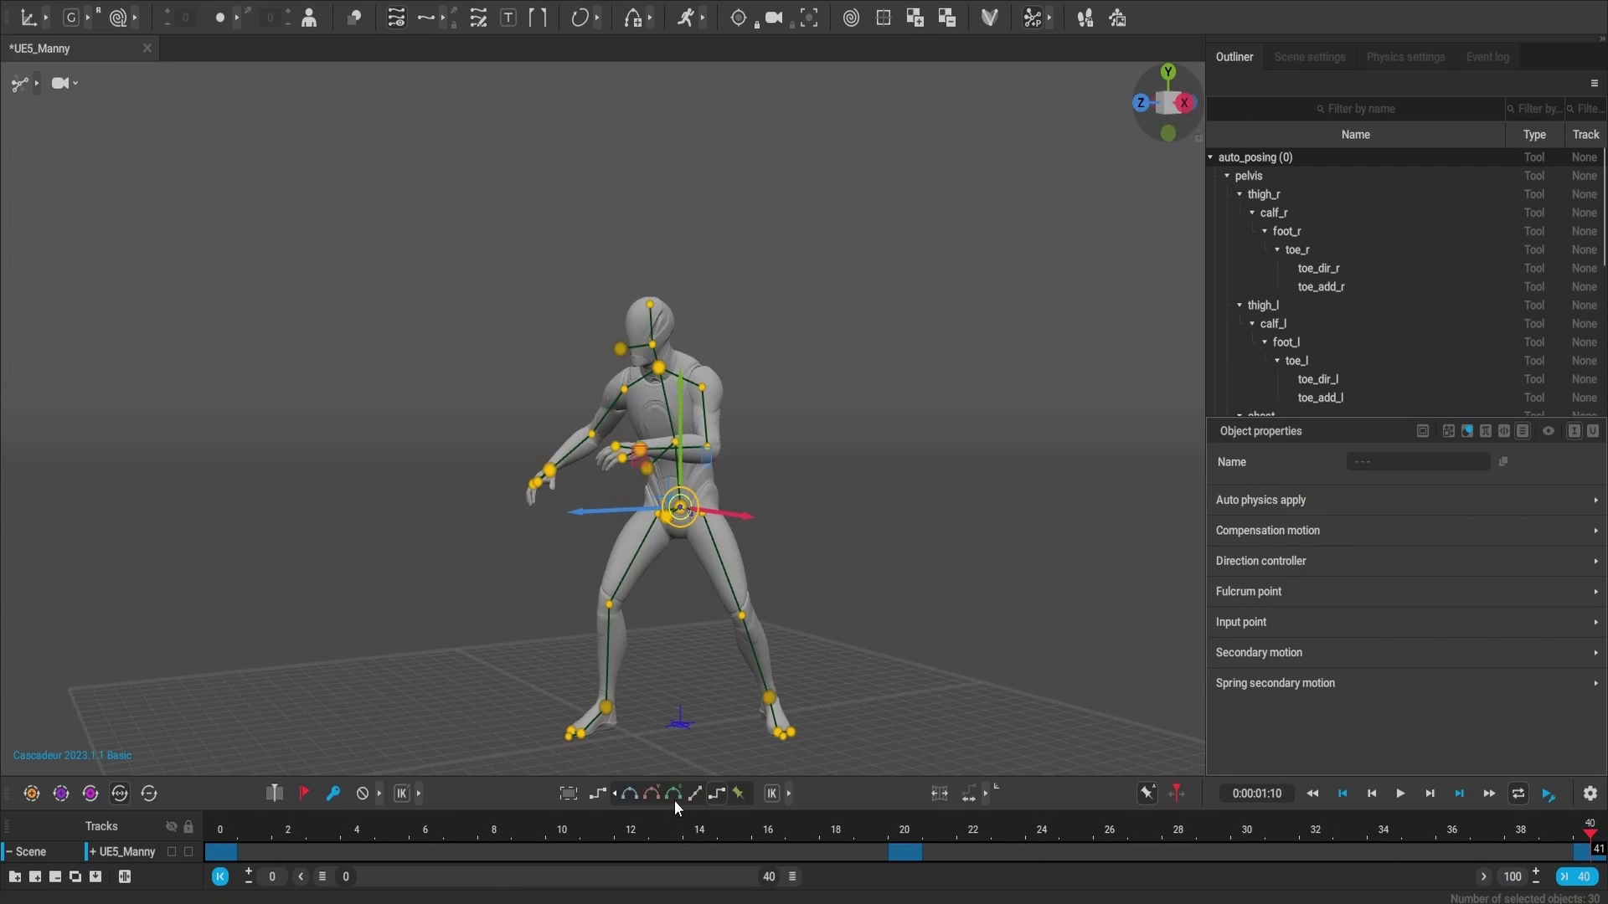
left_click(640, 792)
left_click(871, 546)
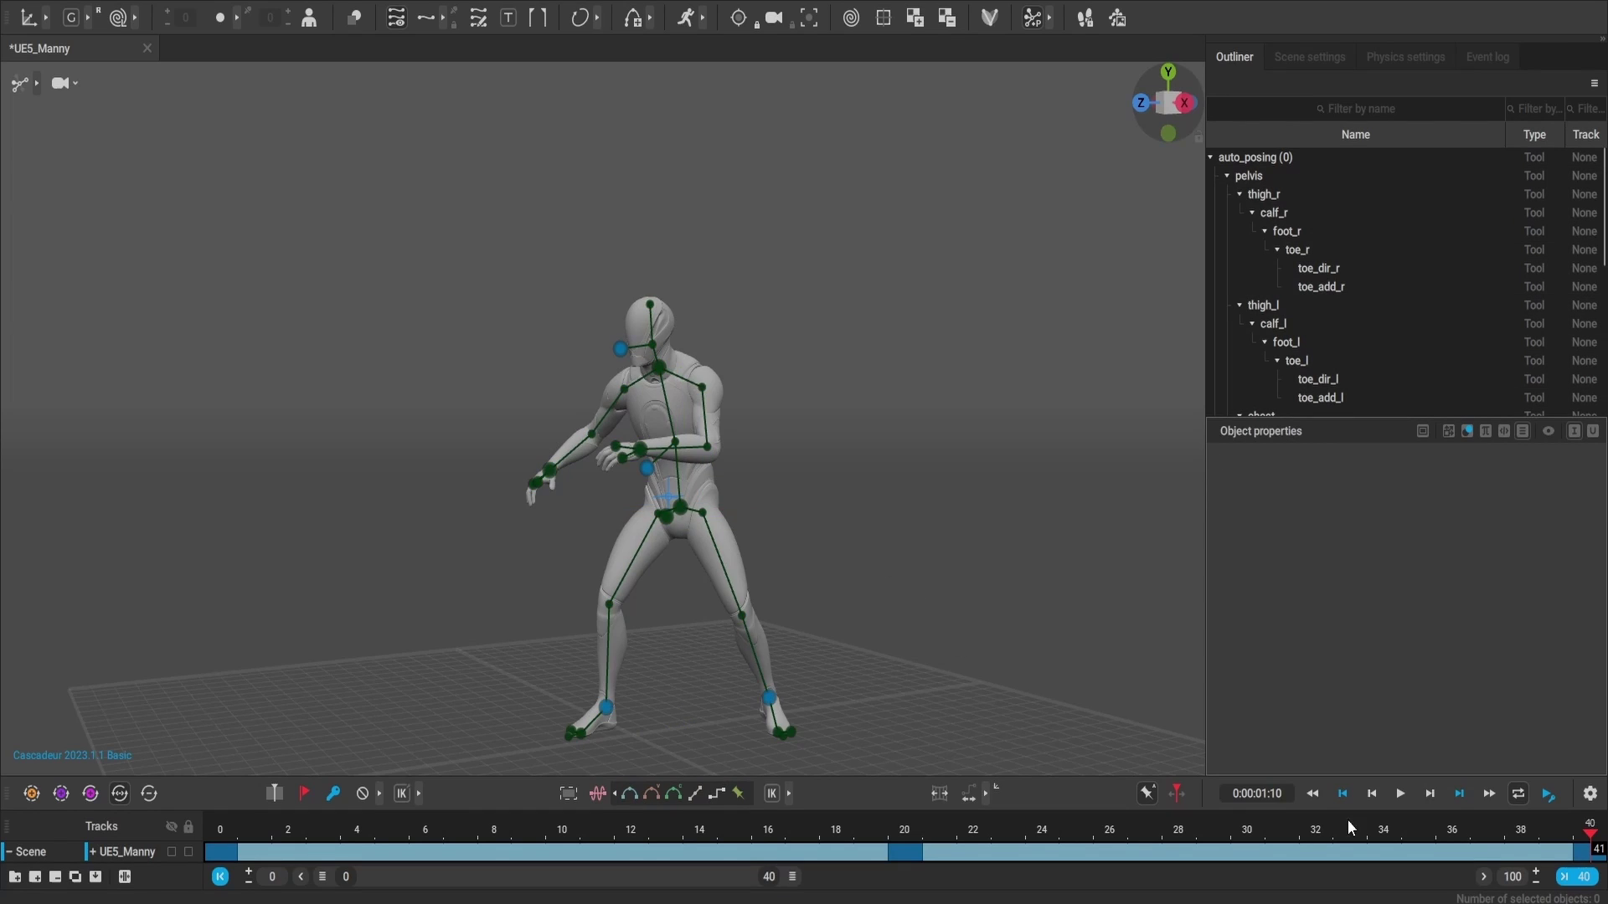
left_click(1402, 794)
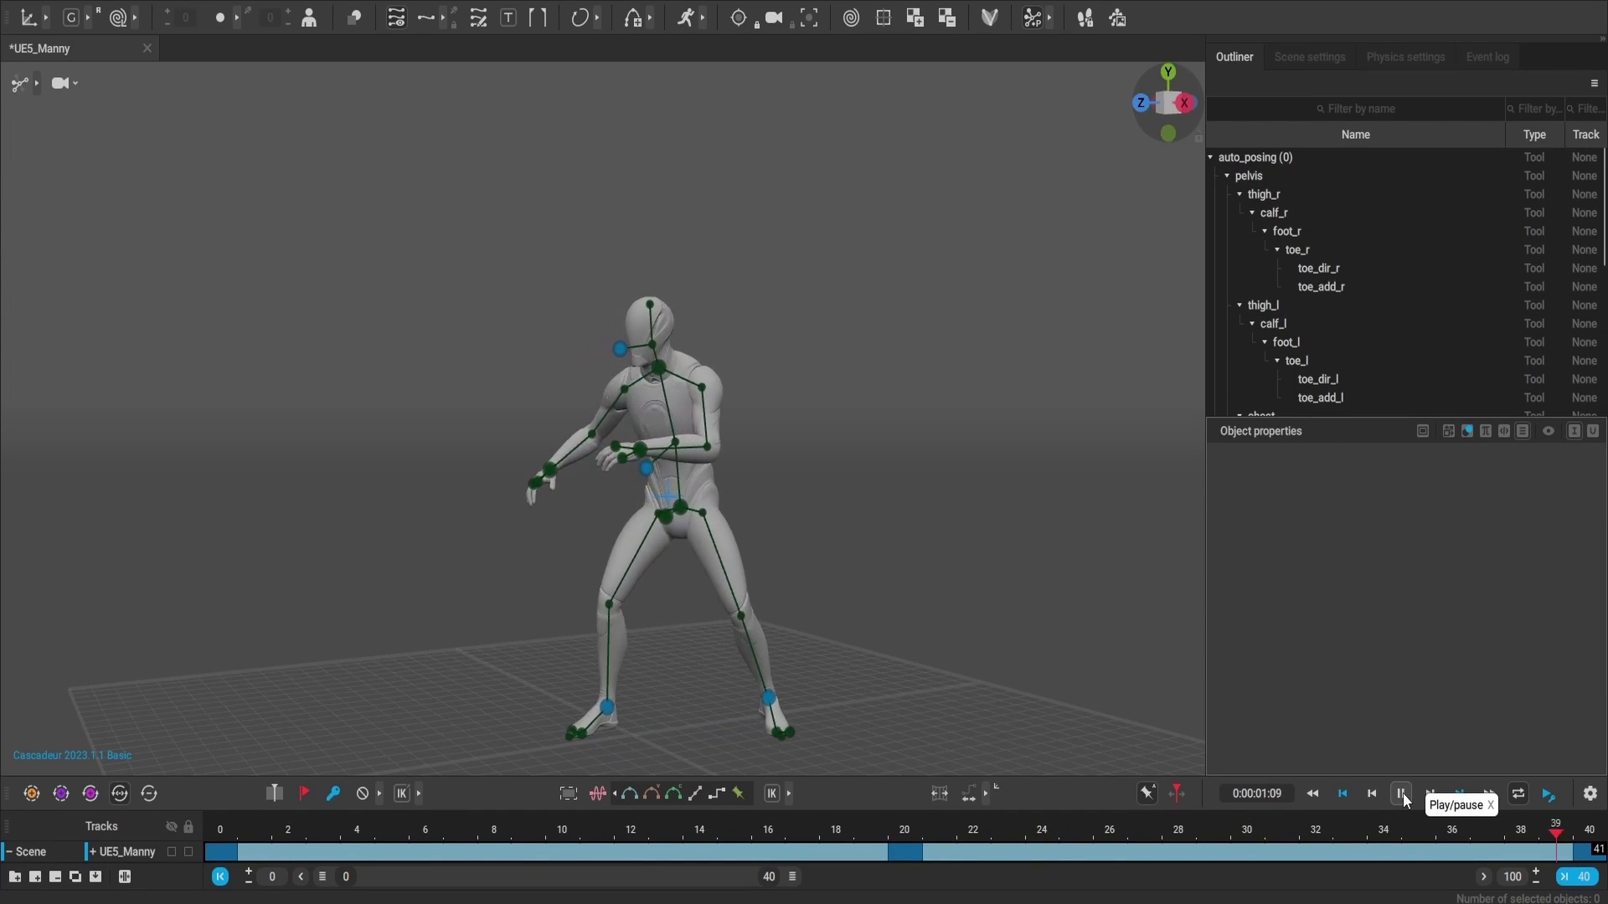
left_click(1402, 792)
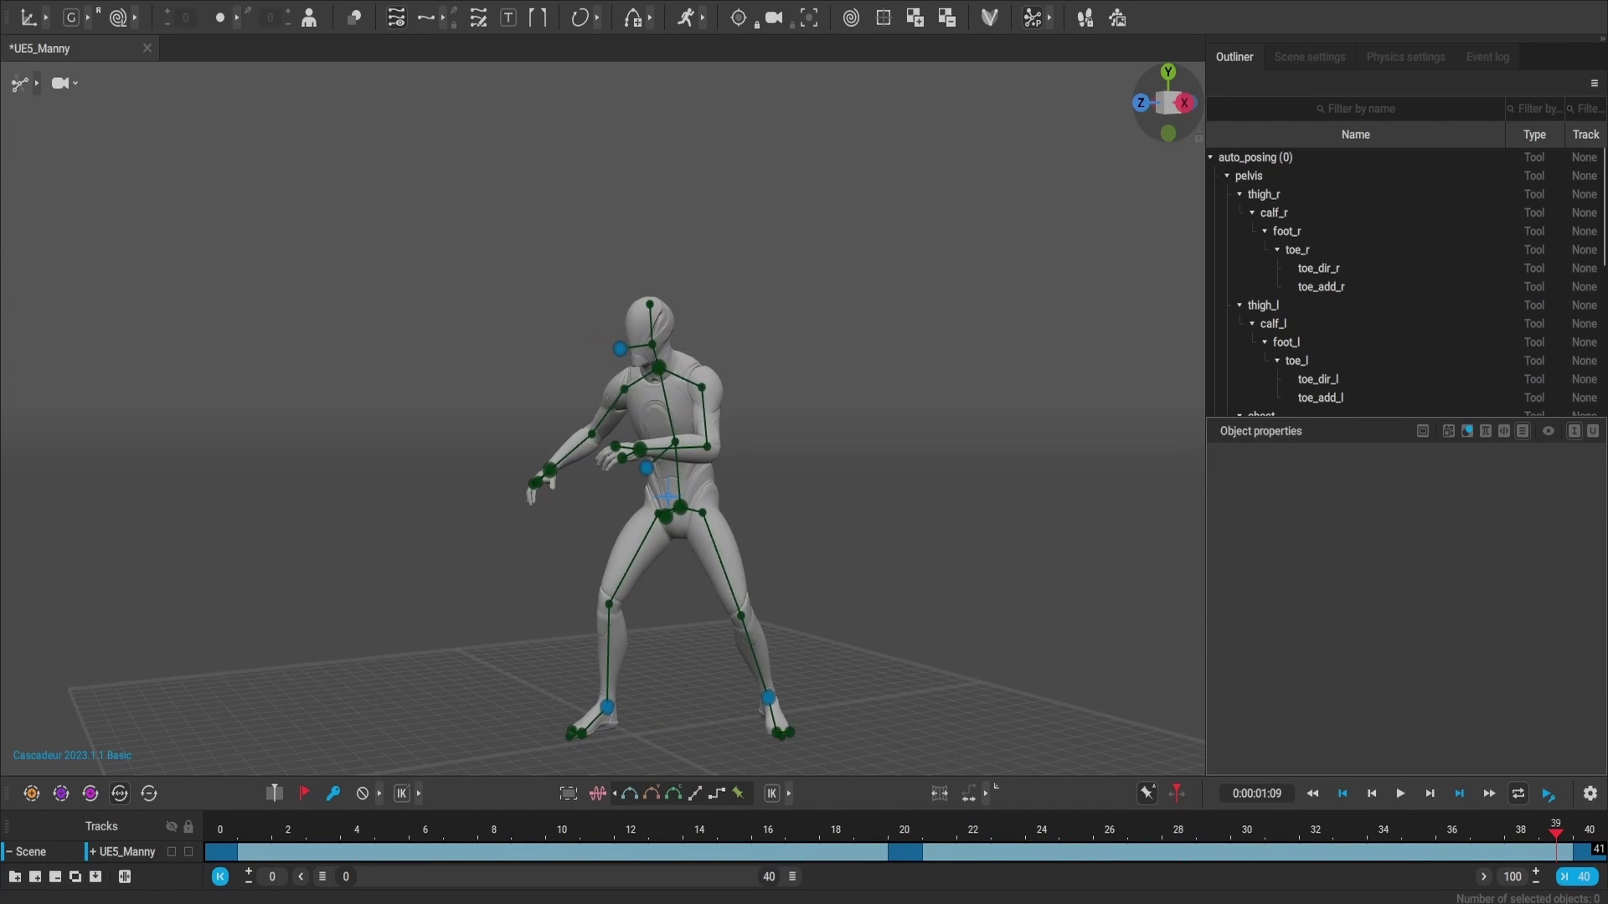
left_click(218, 858)
left_click_drag(235, 856, 374, 857)
left_click(916, 858)
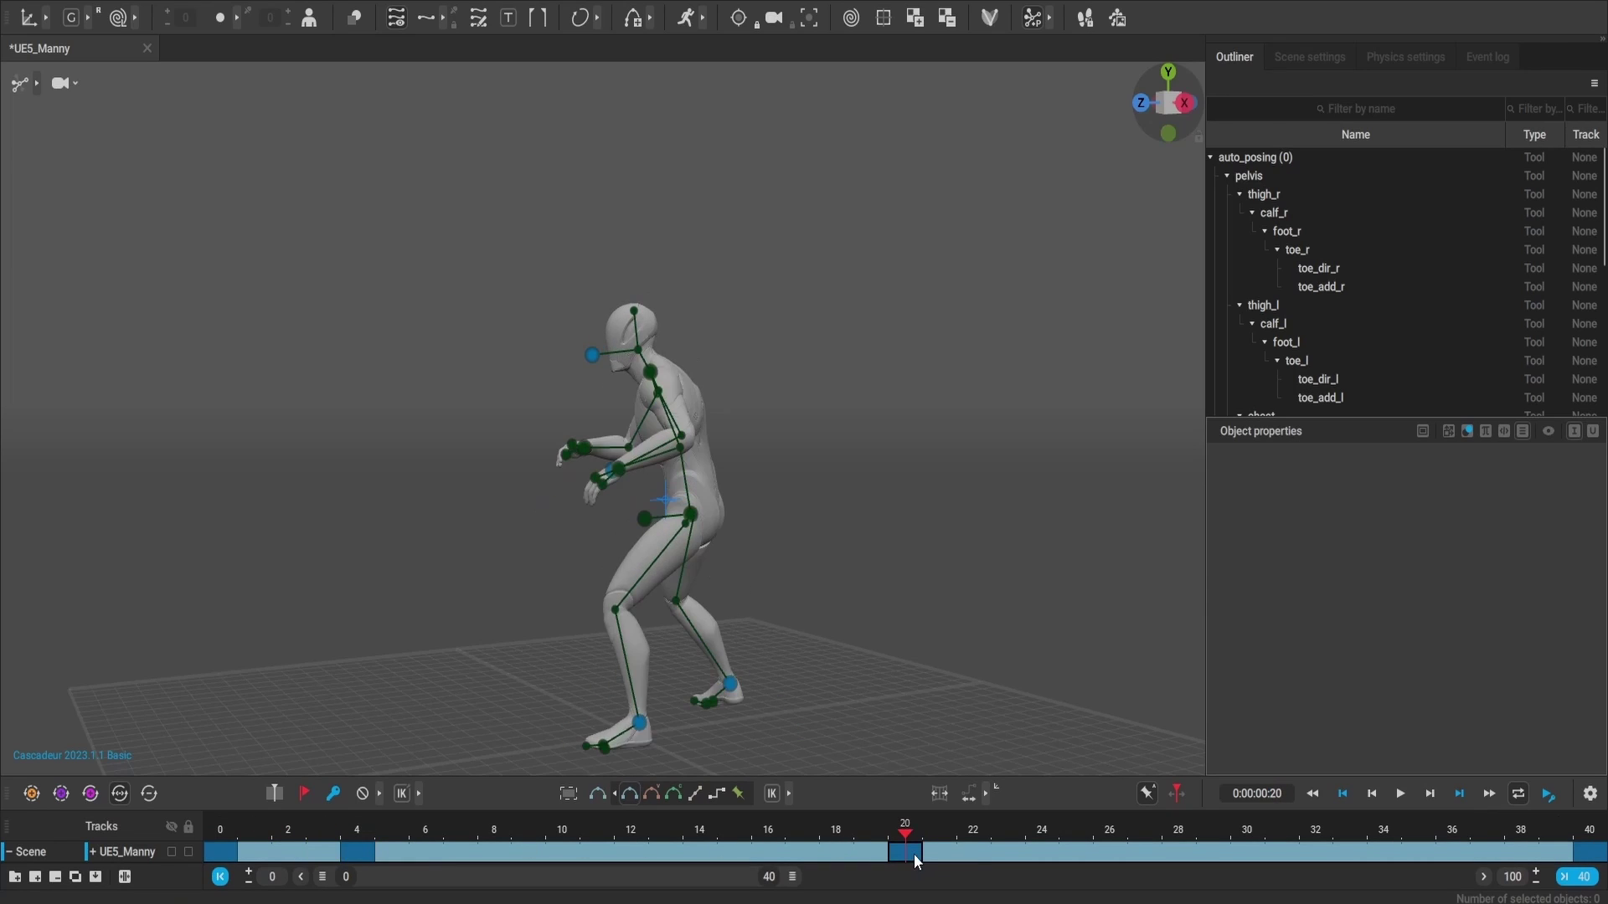
left_click_drag(990, 862, 1052, 864)
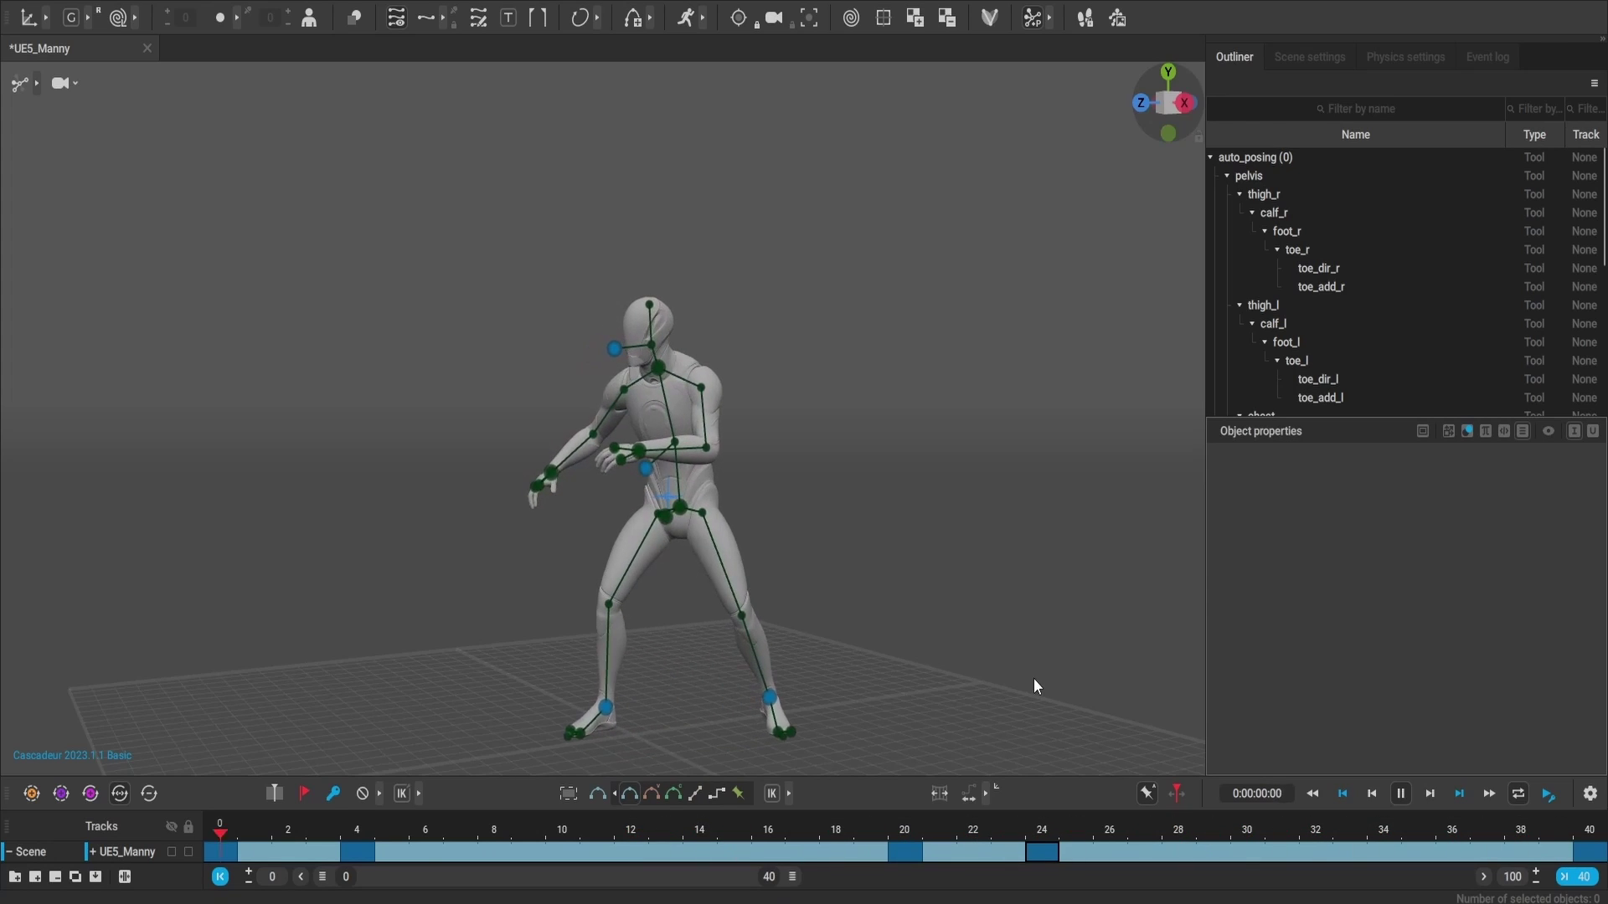
Step: Enable the AutoPhysics preview character and play the animation, pausing at frame 22
left_click(1406, 798)
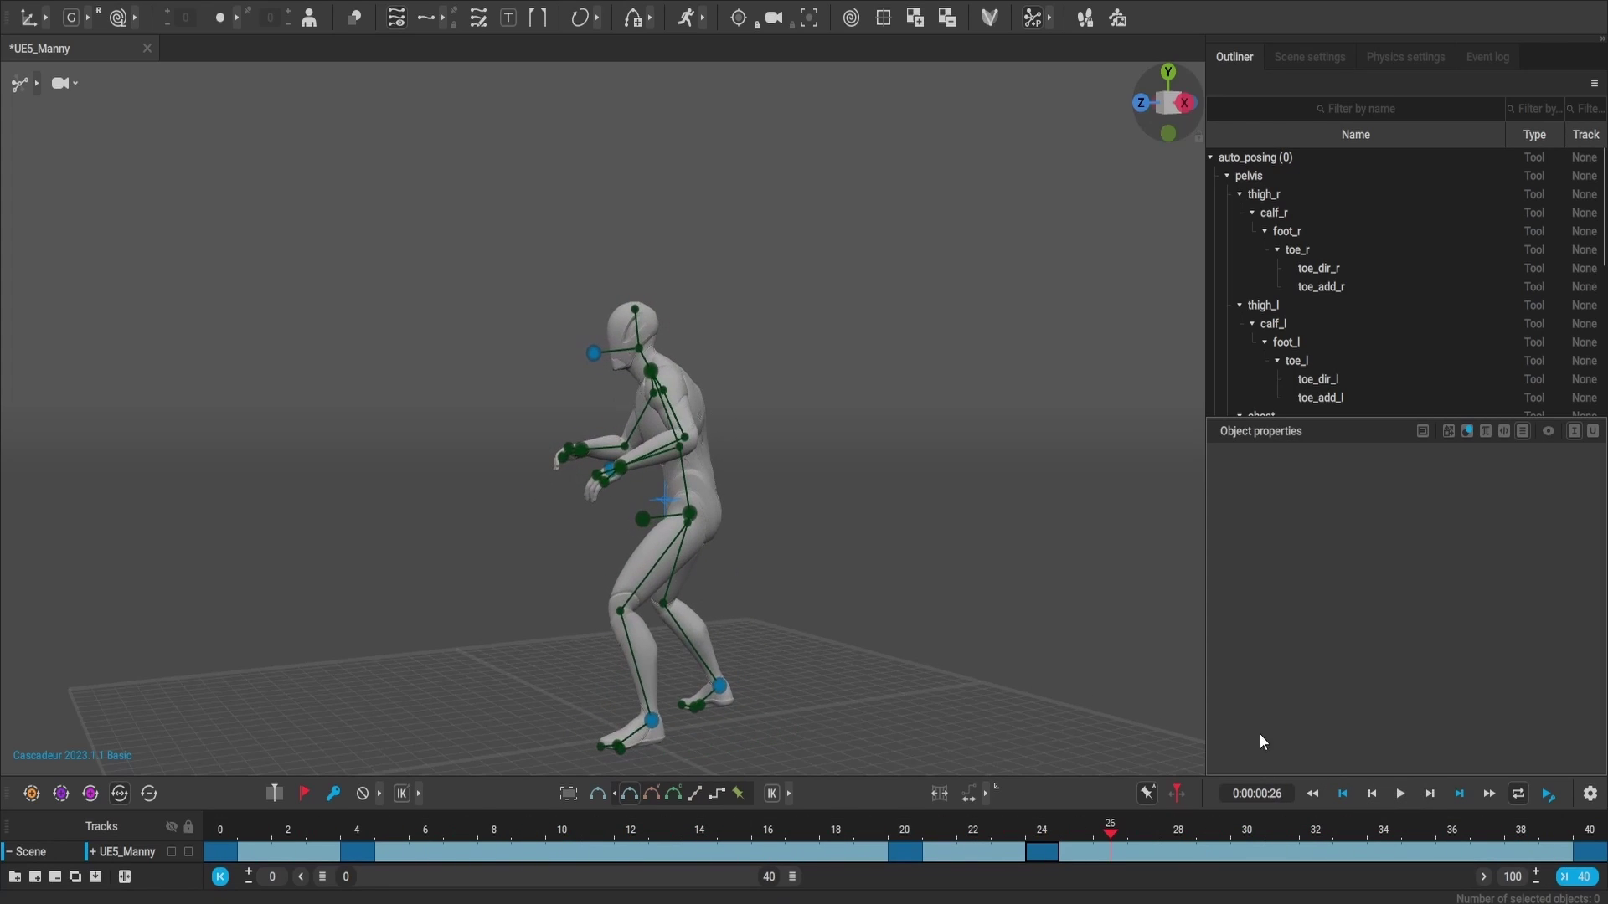
left_click(688, 27)
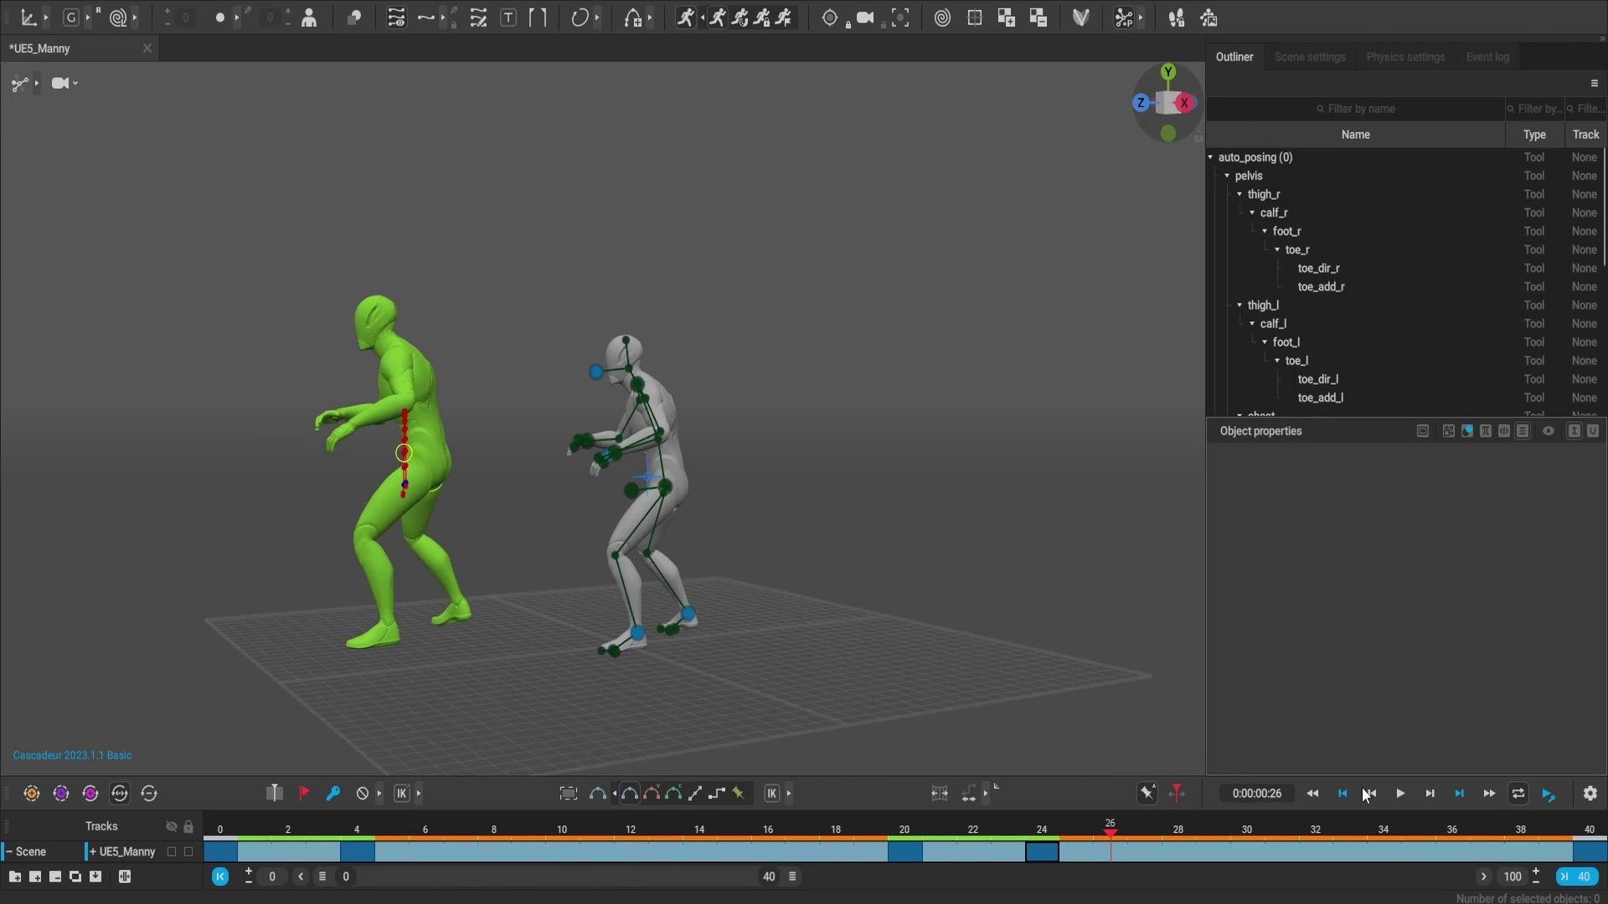
left_click(1402, 794)
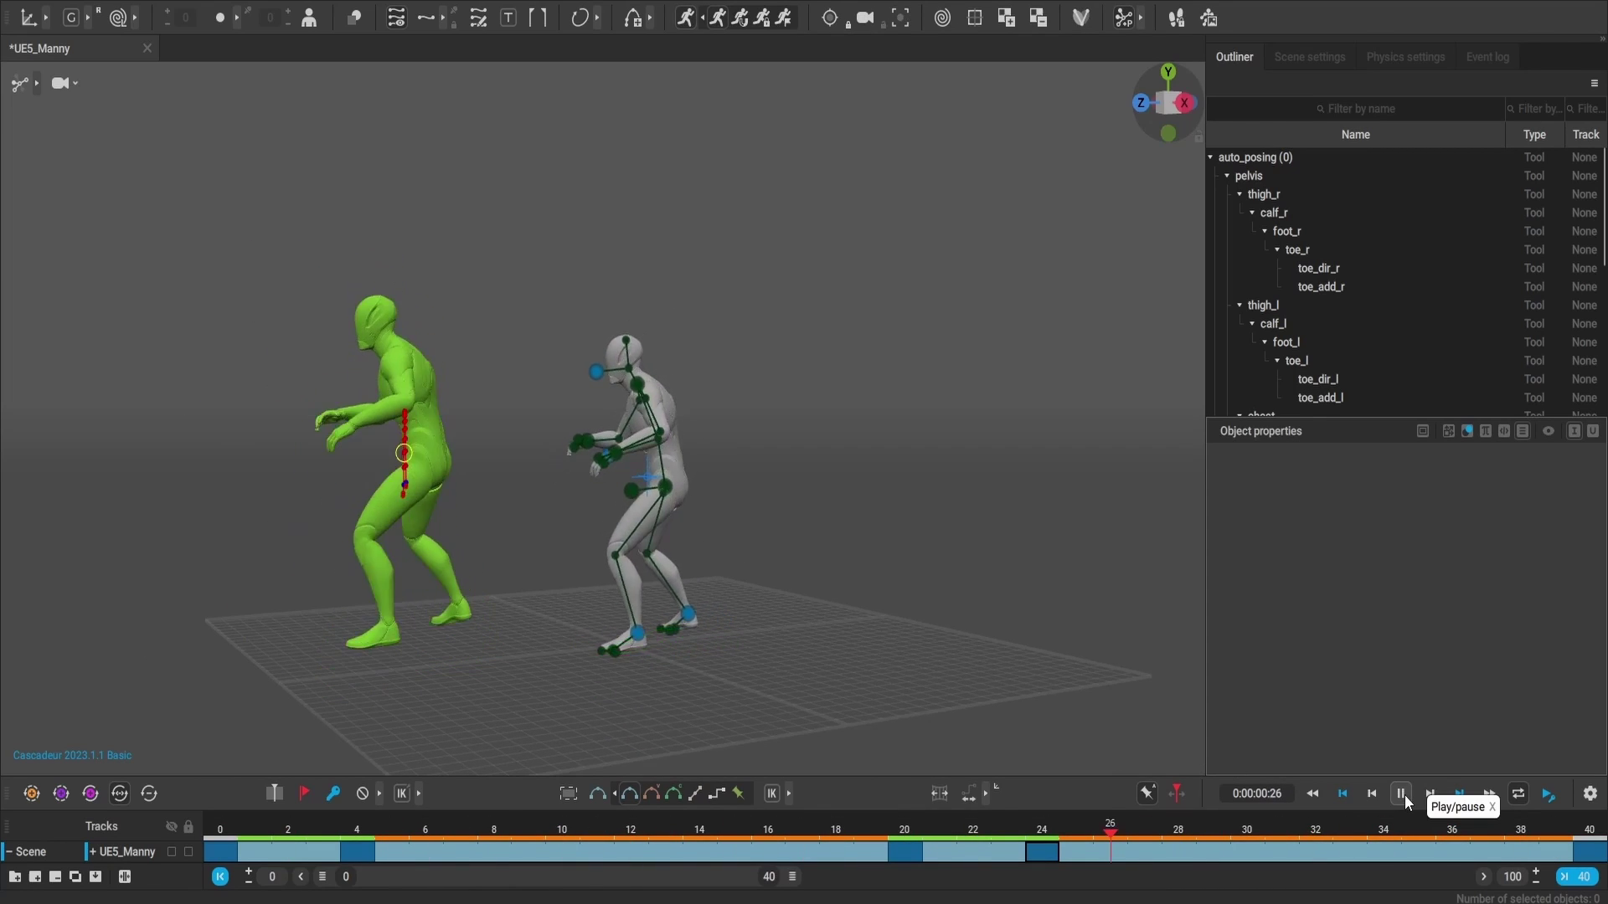
scroll(771, 509, "down", 3)
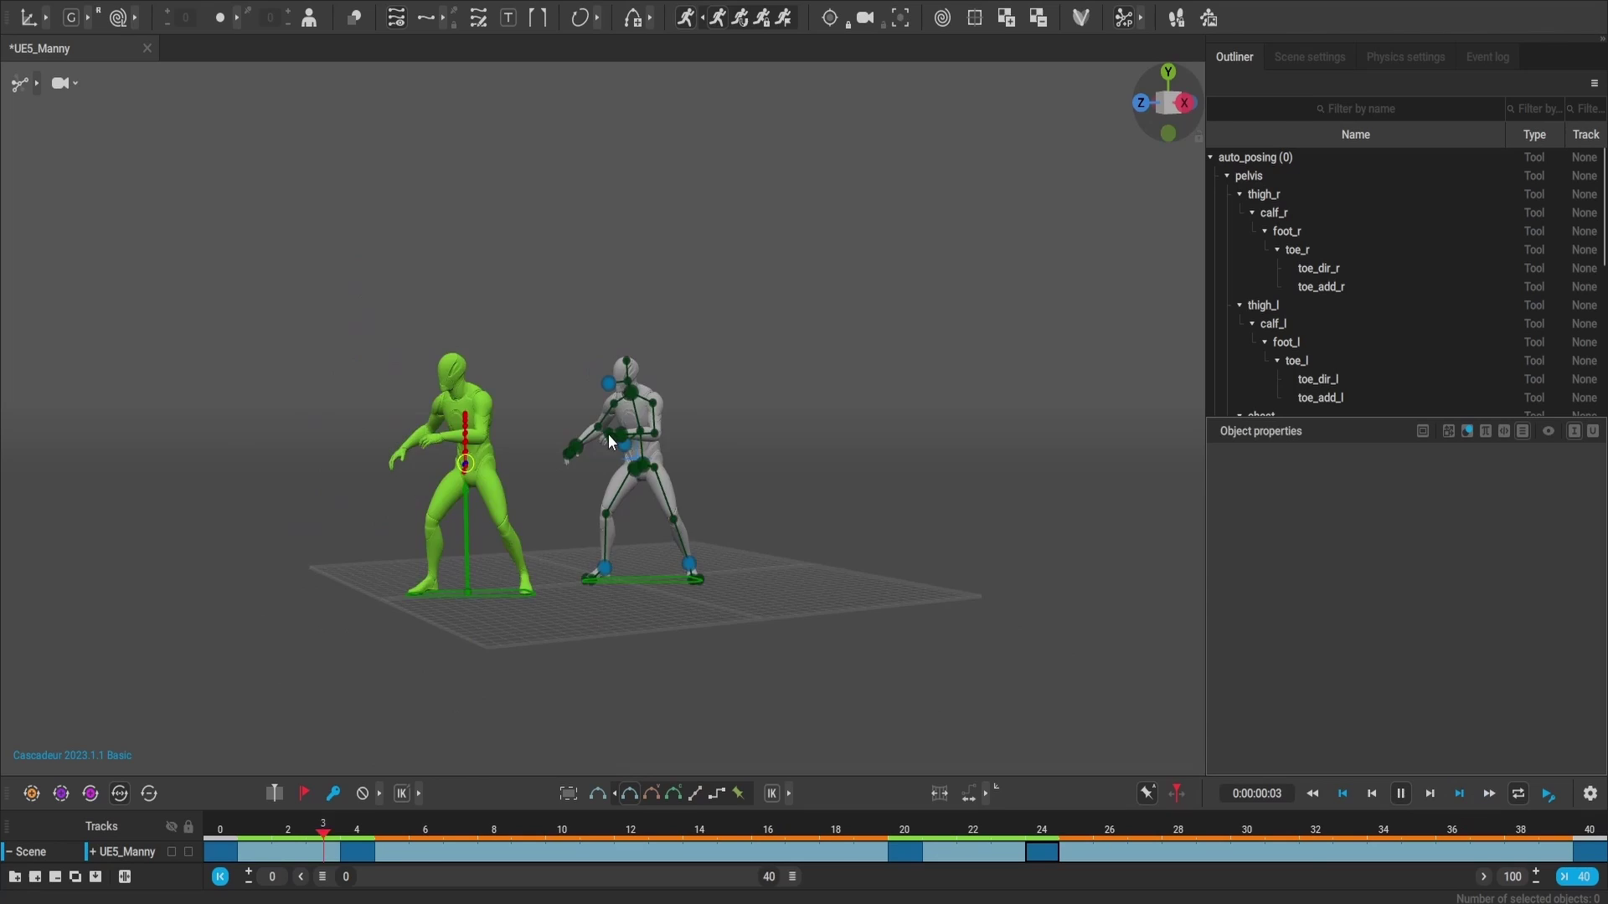
left_click(1401, 794)
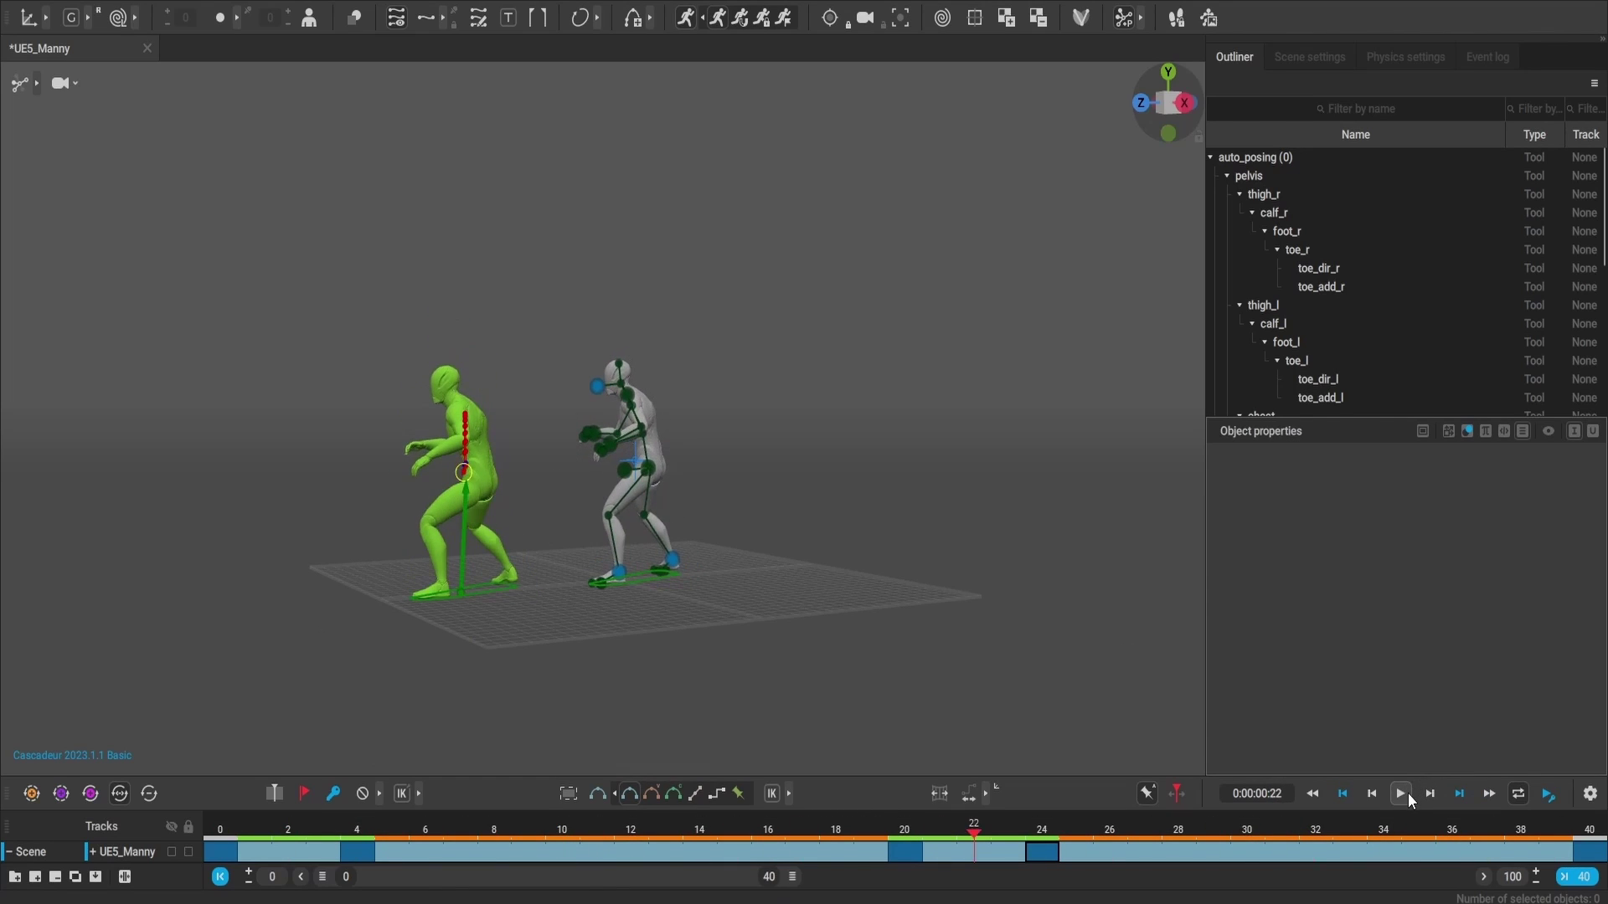
scroll(489, 610, "up", 3)
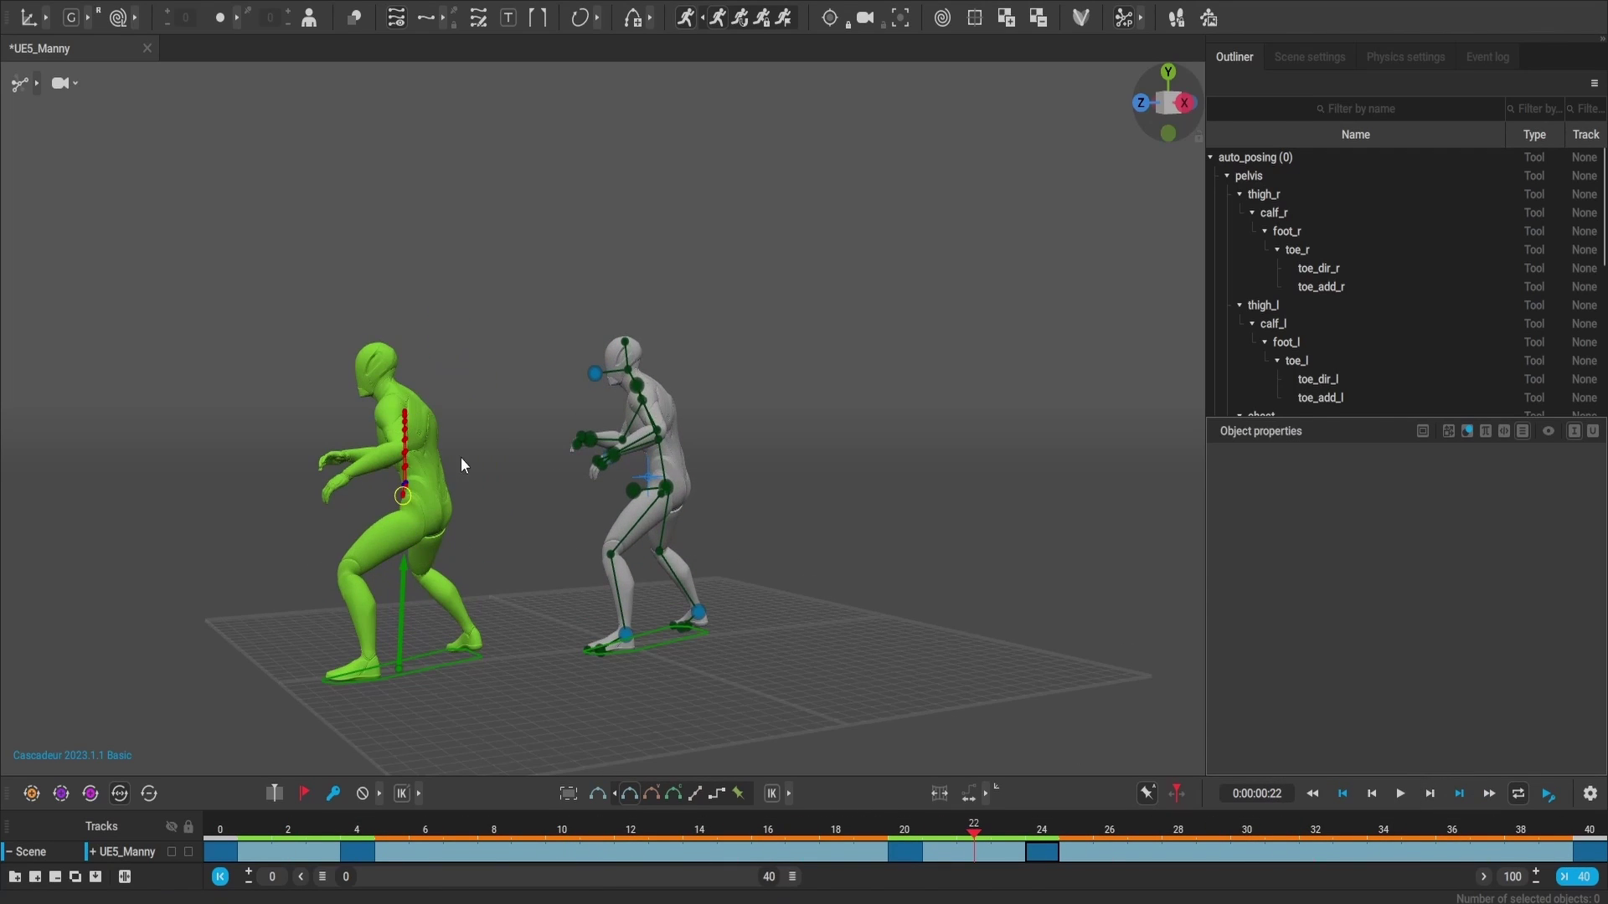
Step: At frame 0, move foot_r and foot_l outward along X to widen the stance
left_click(625, 636)
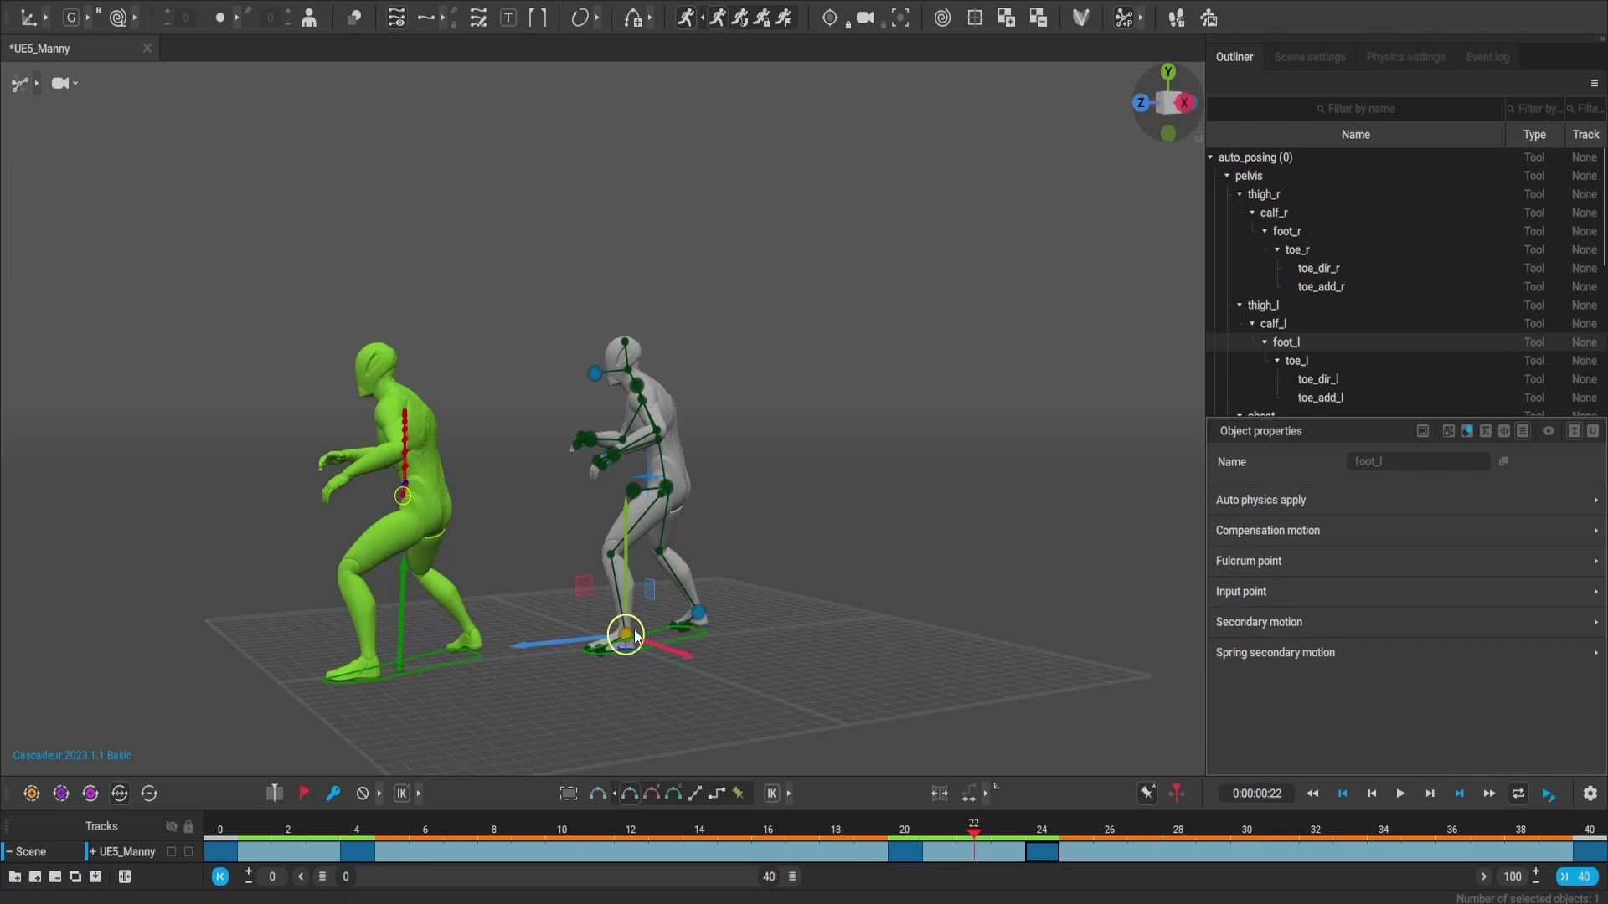
left_click(698, 617)
left_click(215, 854)
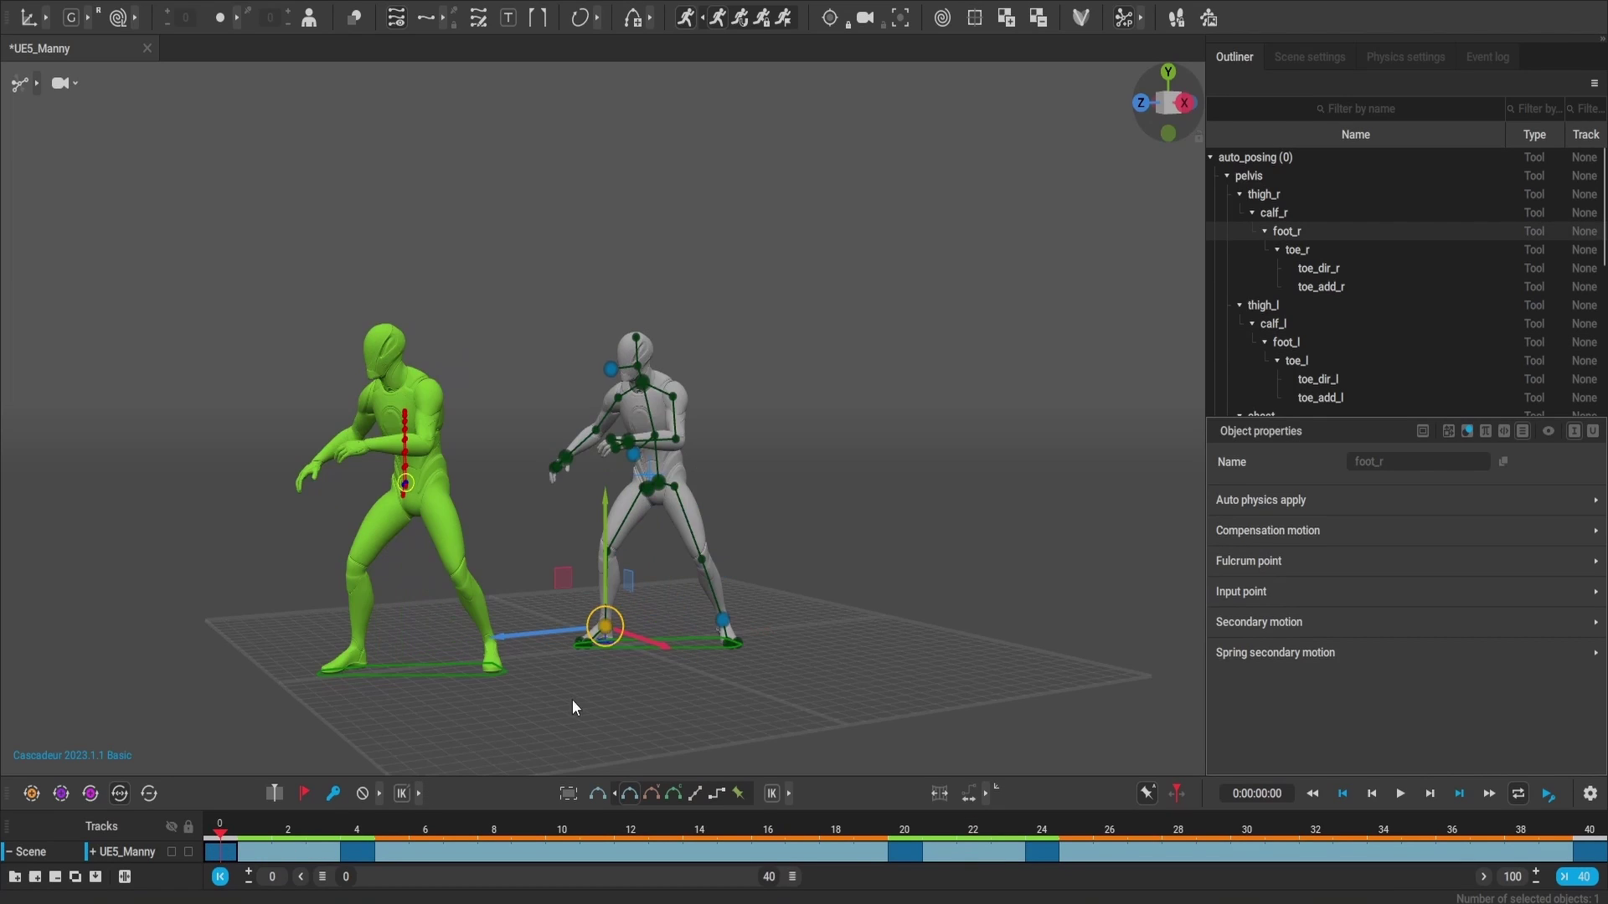
left_click_drag(579, 637, 563, 638)
left_click(724, 624)
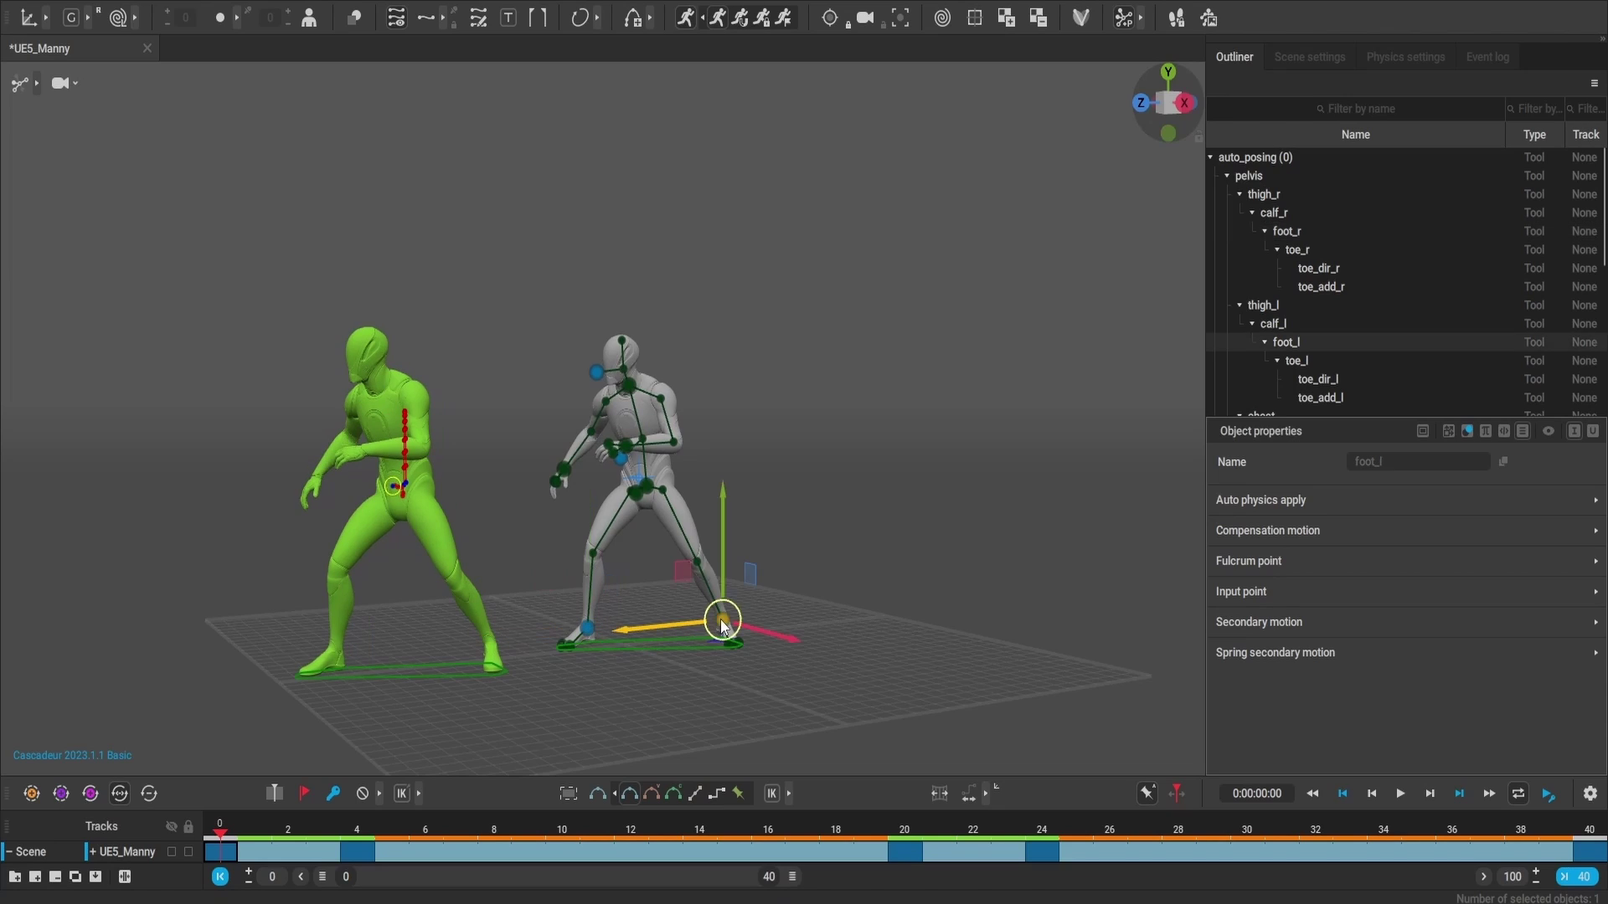
left_click_drag(685, 629, 697, 613)
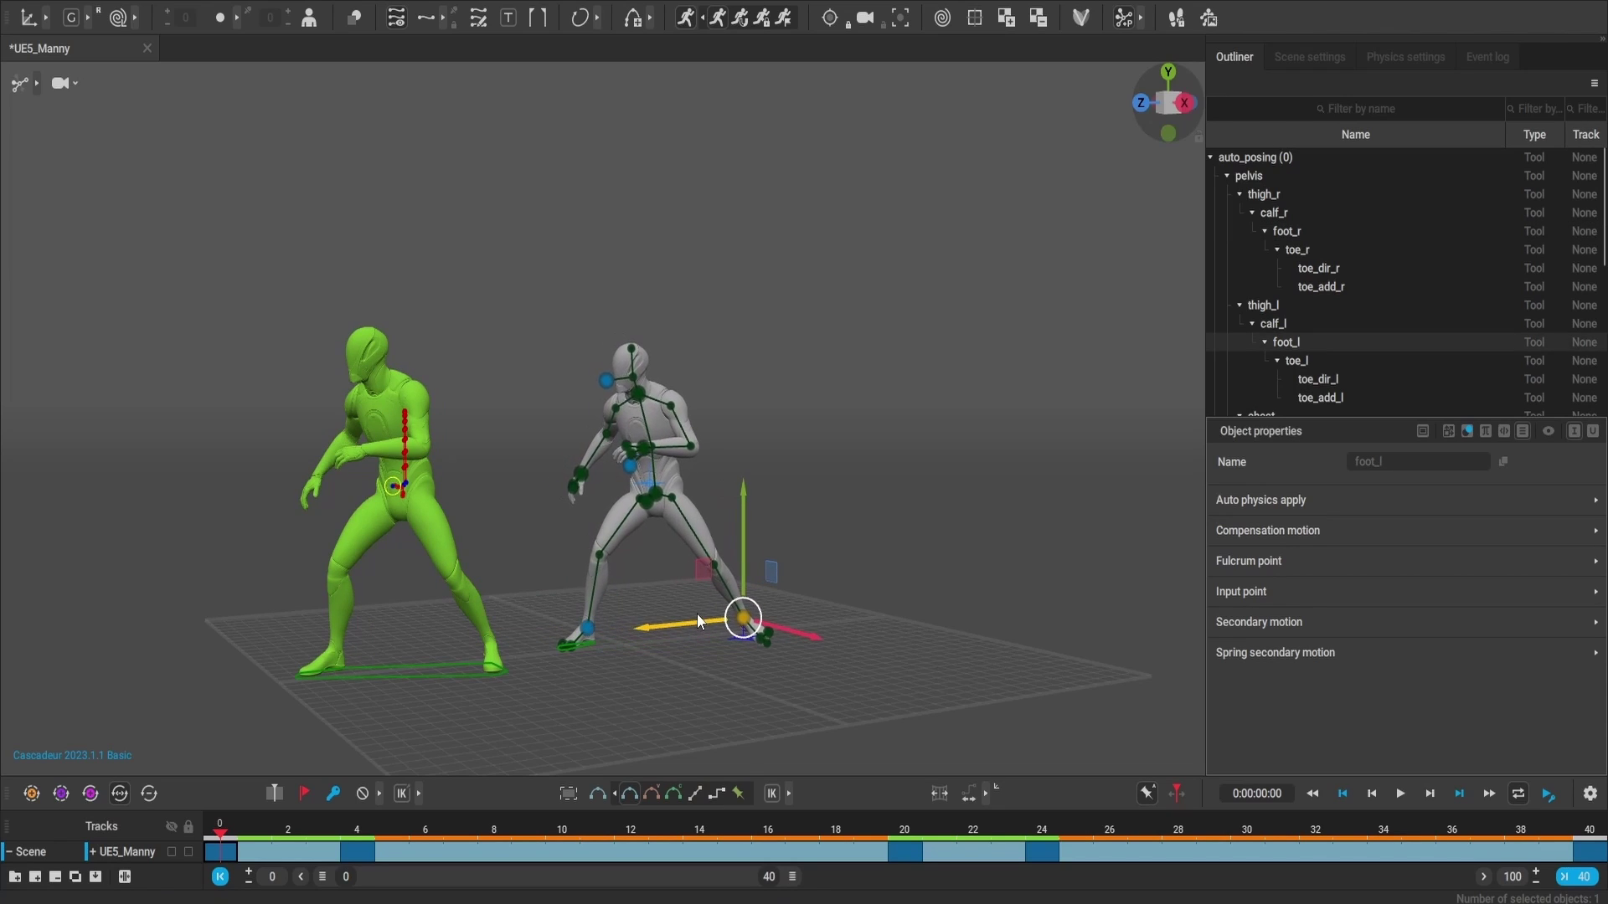
Step: Move the left foot outward at frame 4 and play back to check the stance
left_click_drag(214, 829, 354, 854)
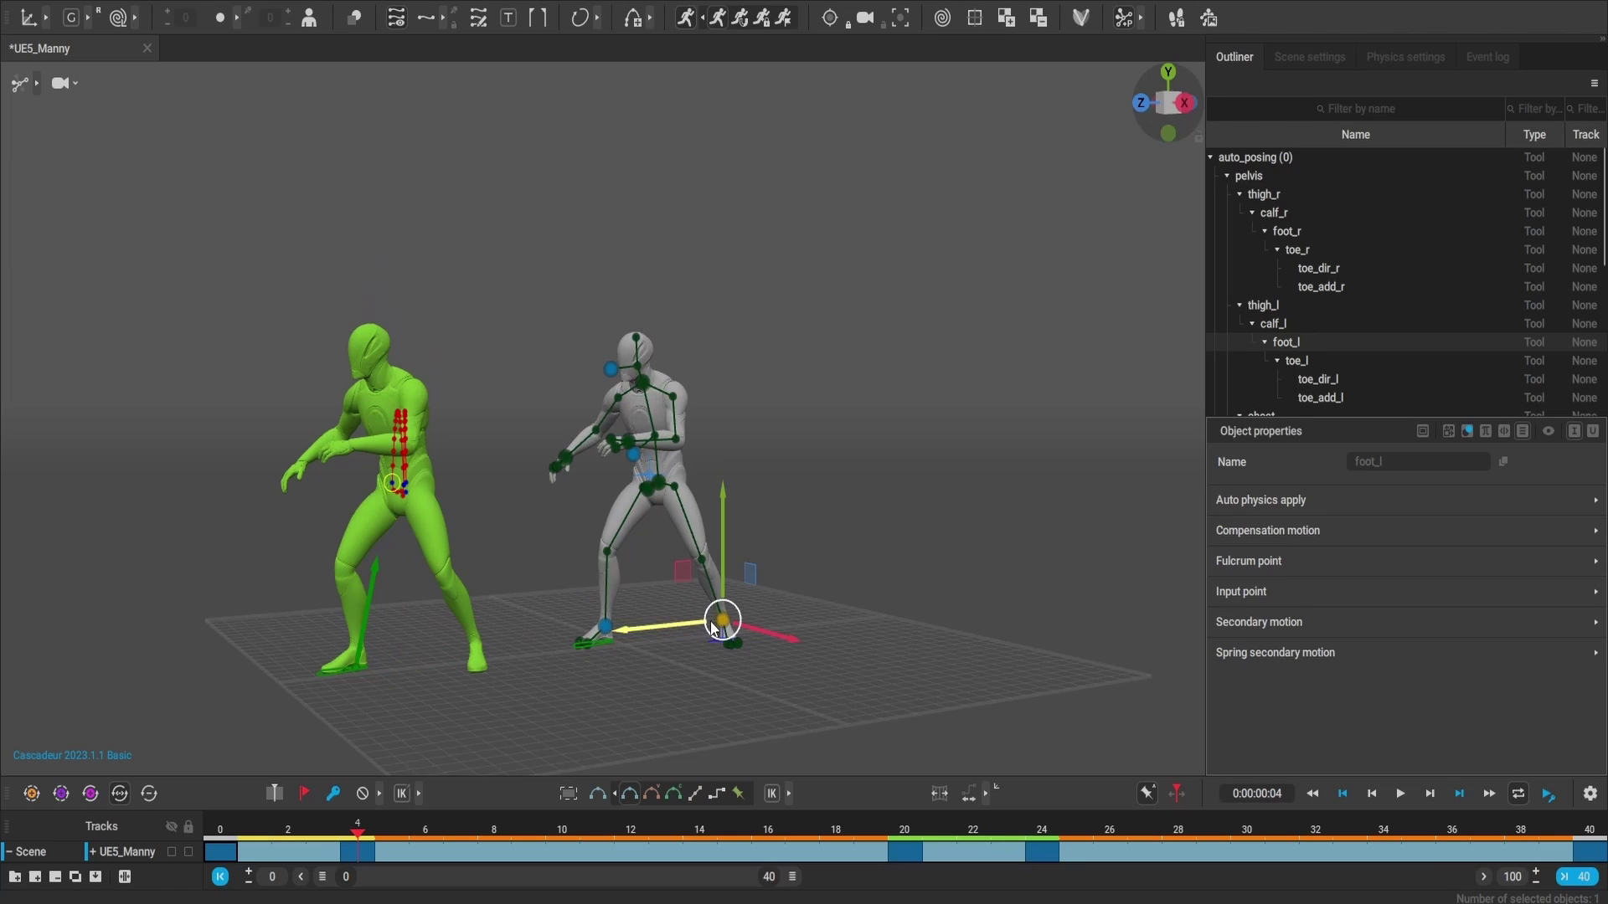
left_click_drag(681, 624, 701, 618)
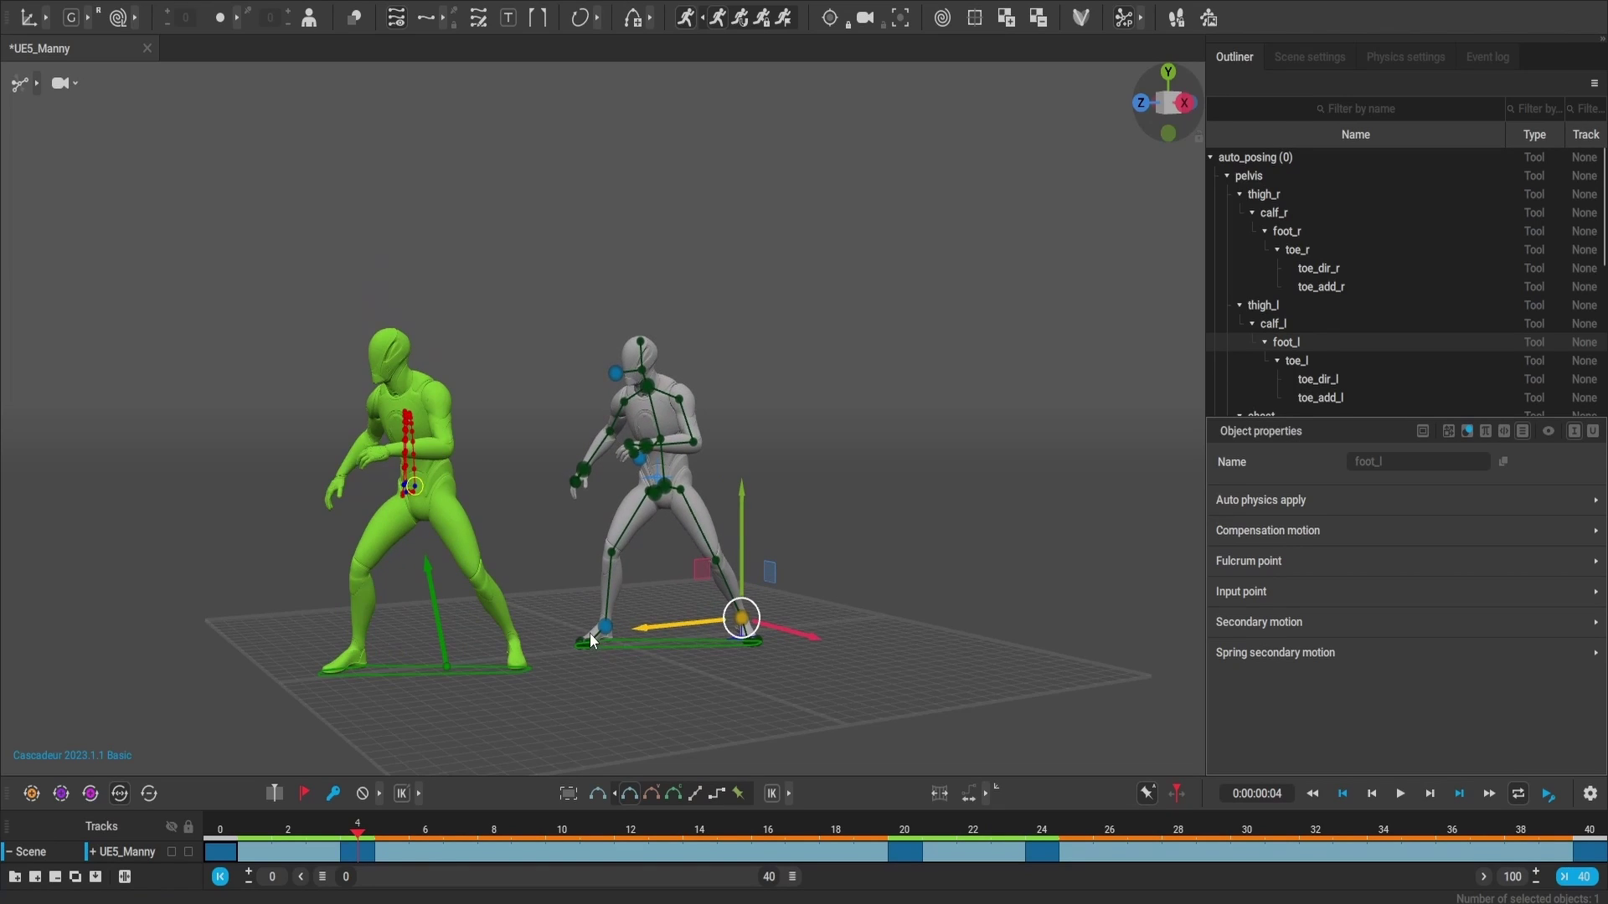
left_click(1401, 794)
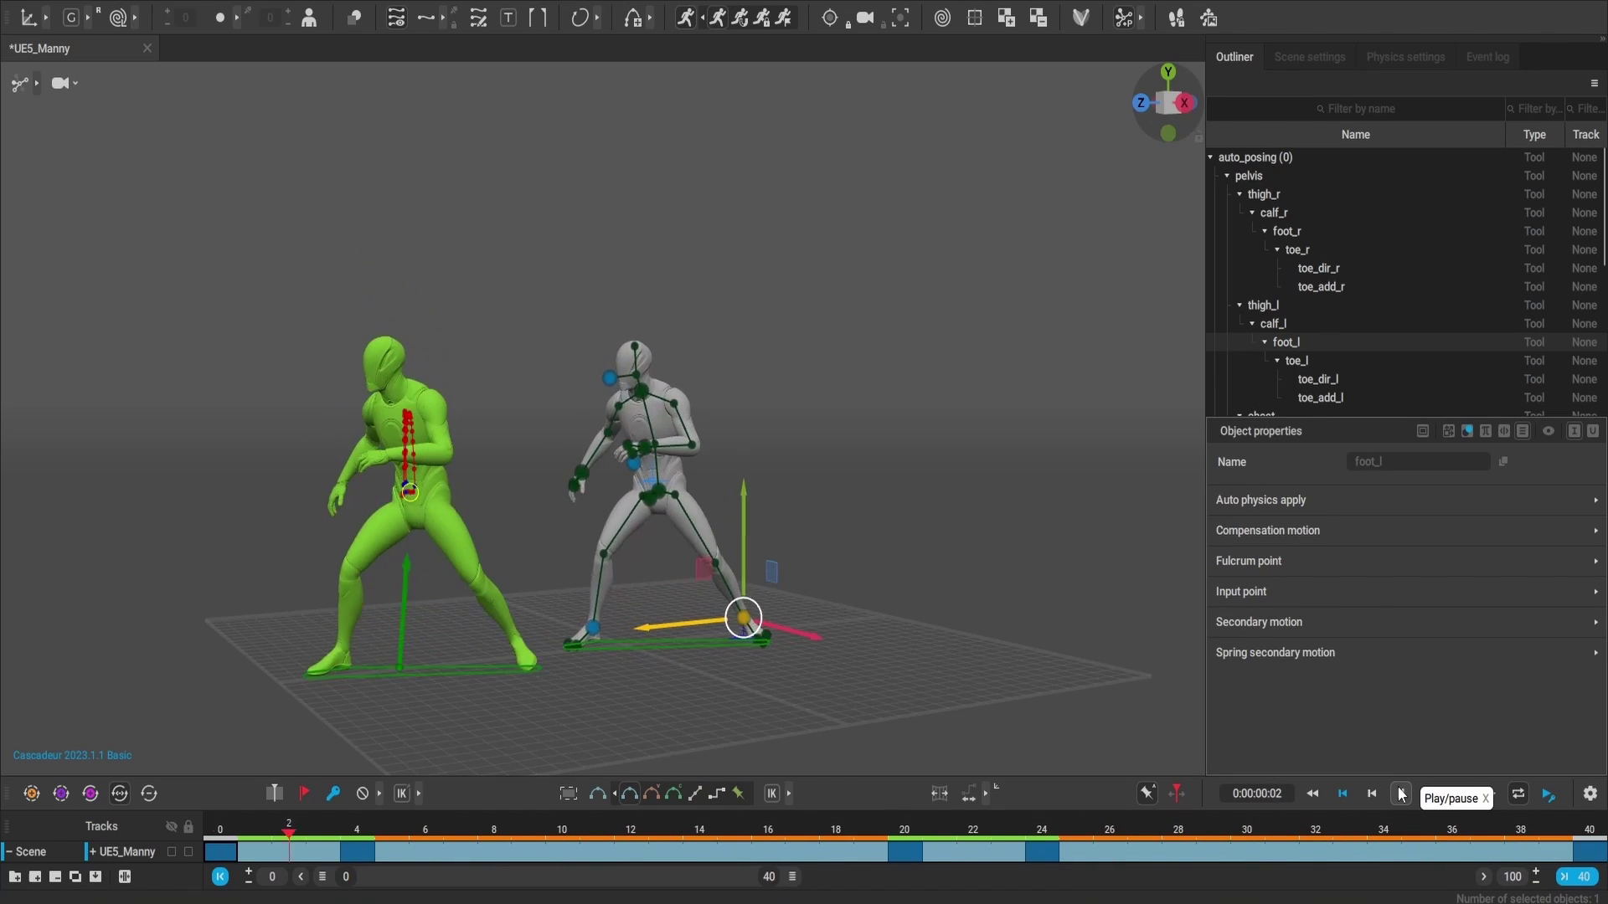
Step: Replay the physics-corrected animation, deselect, and hide the rig controllers via View mode
left_click(1401, 796)
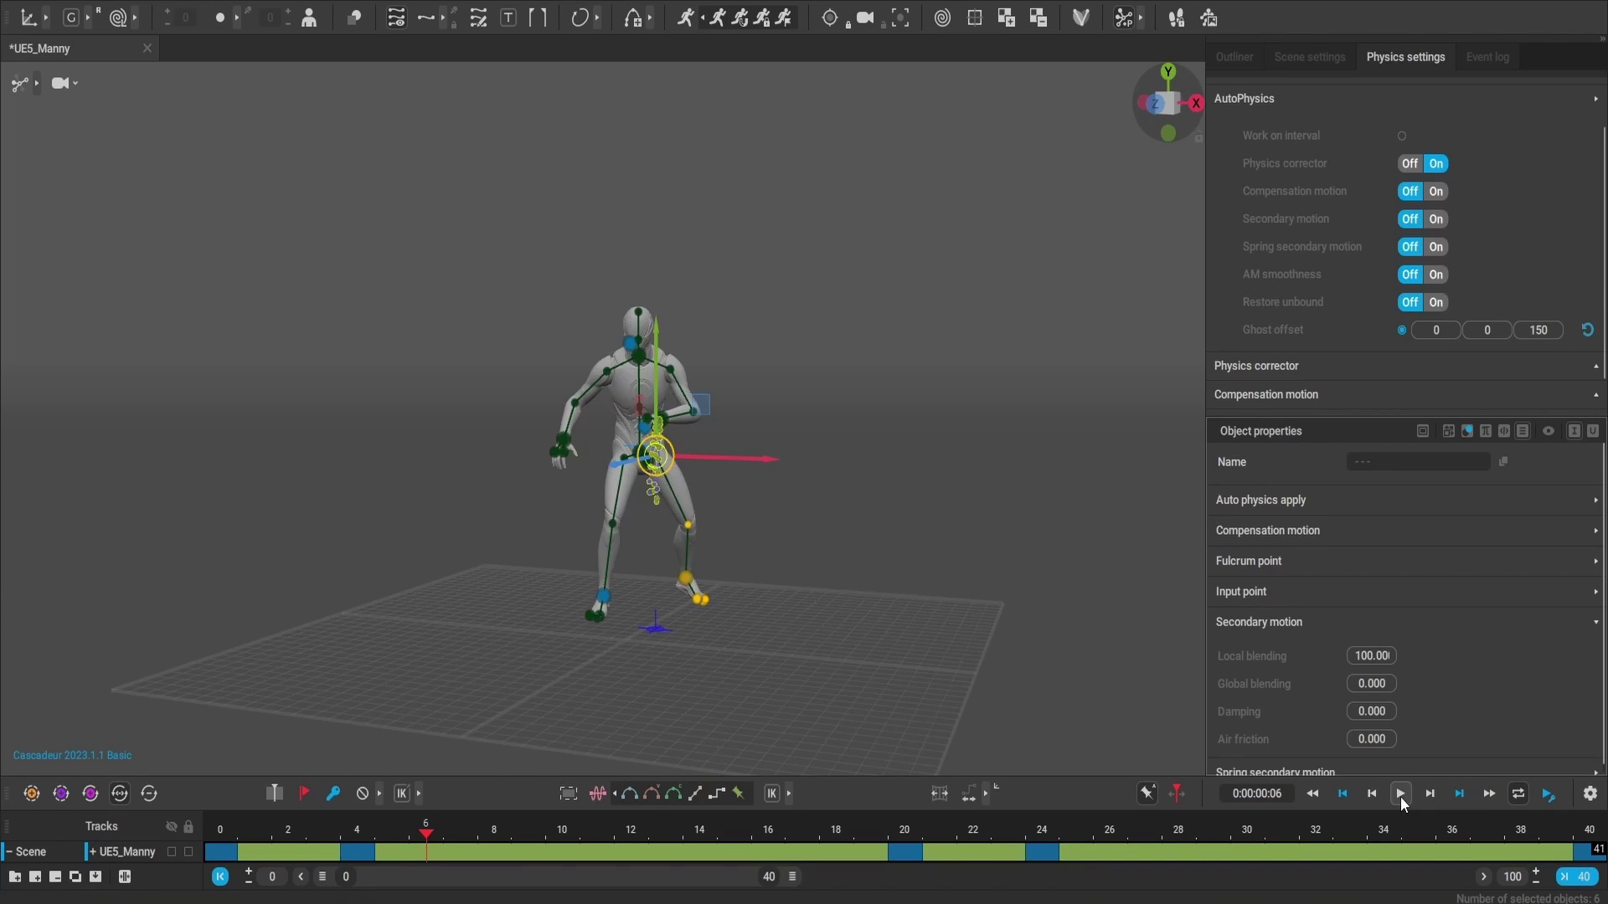
left_click(1402, 802)
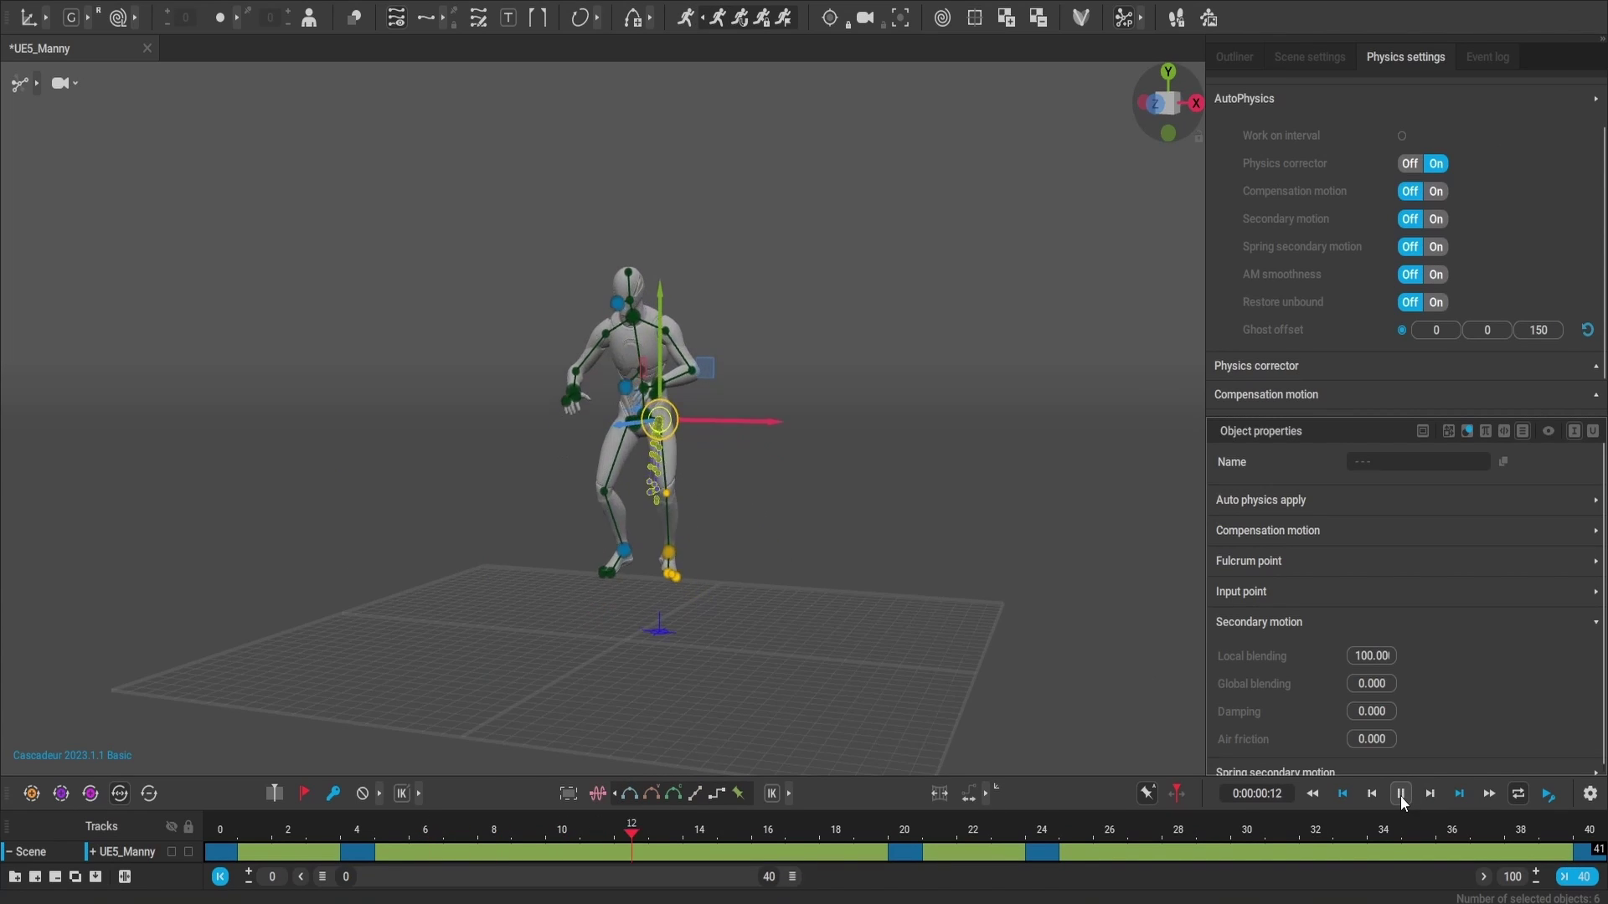
left_click(837, 351)
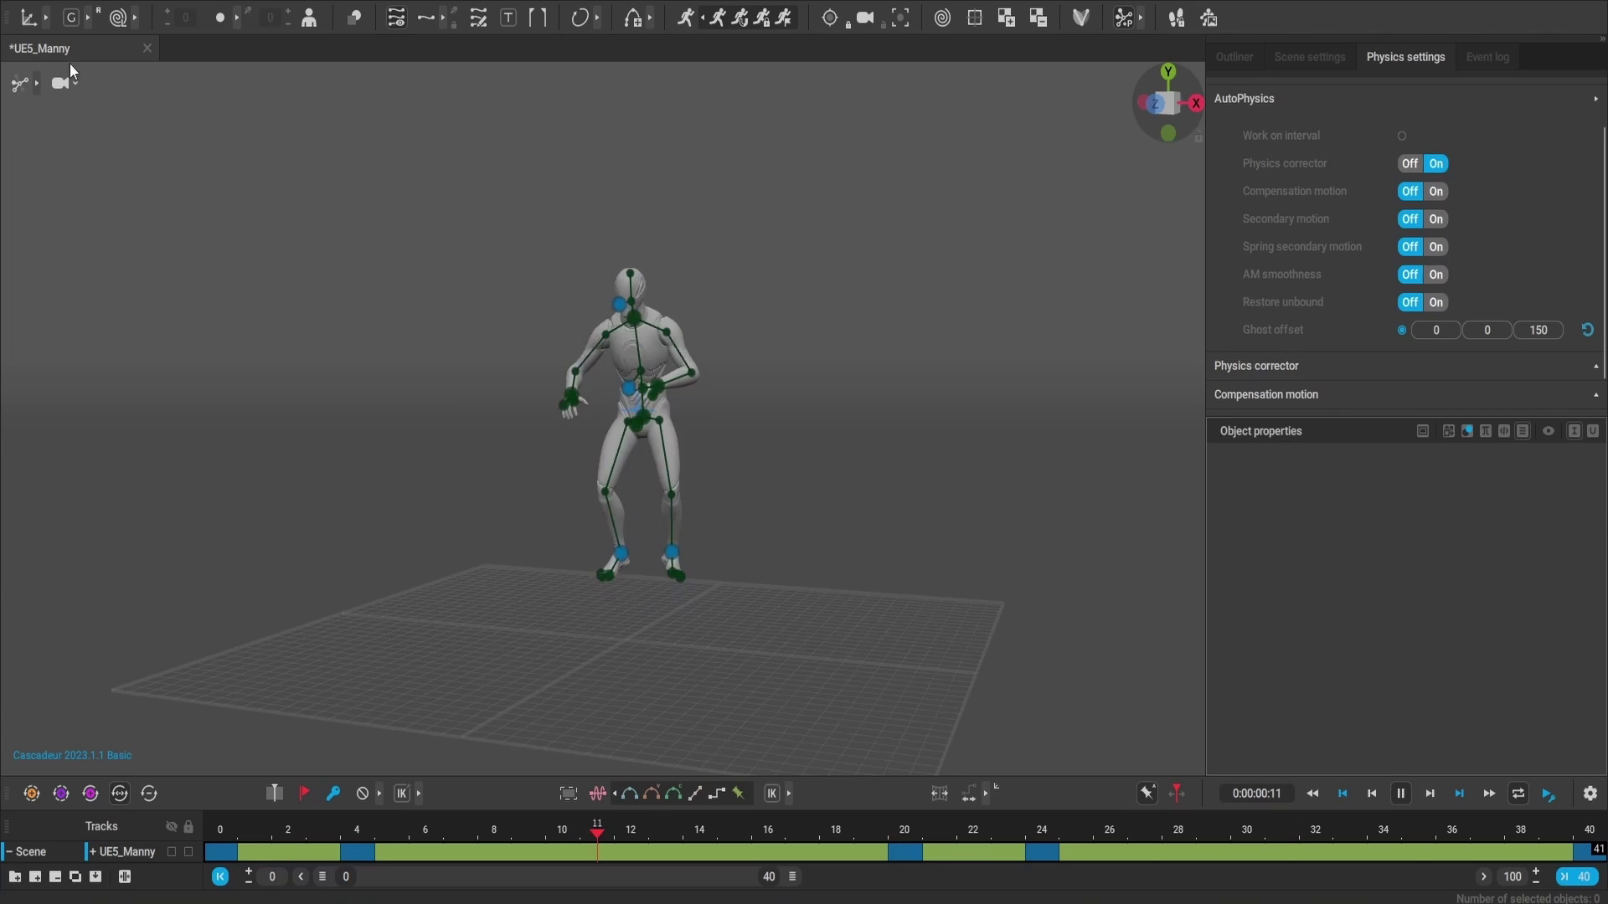
left_click(47, 89)
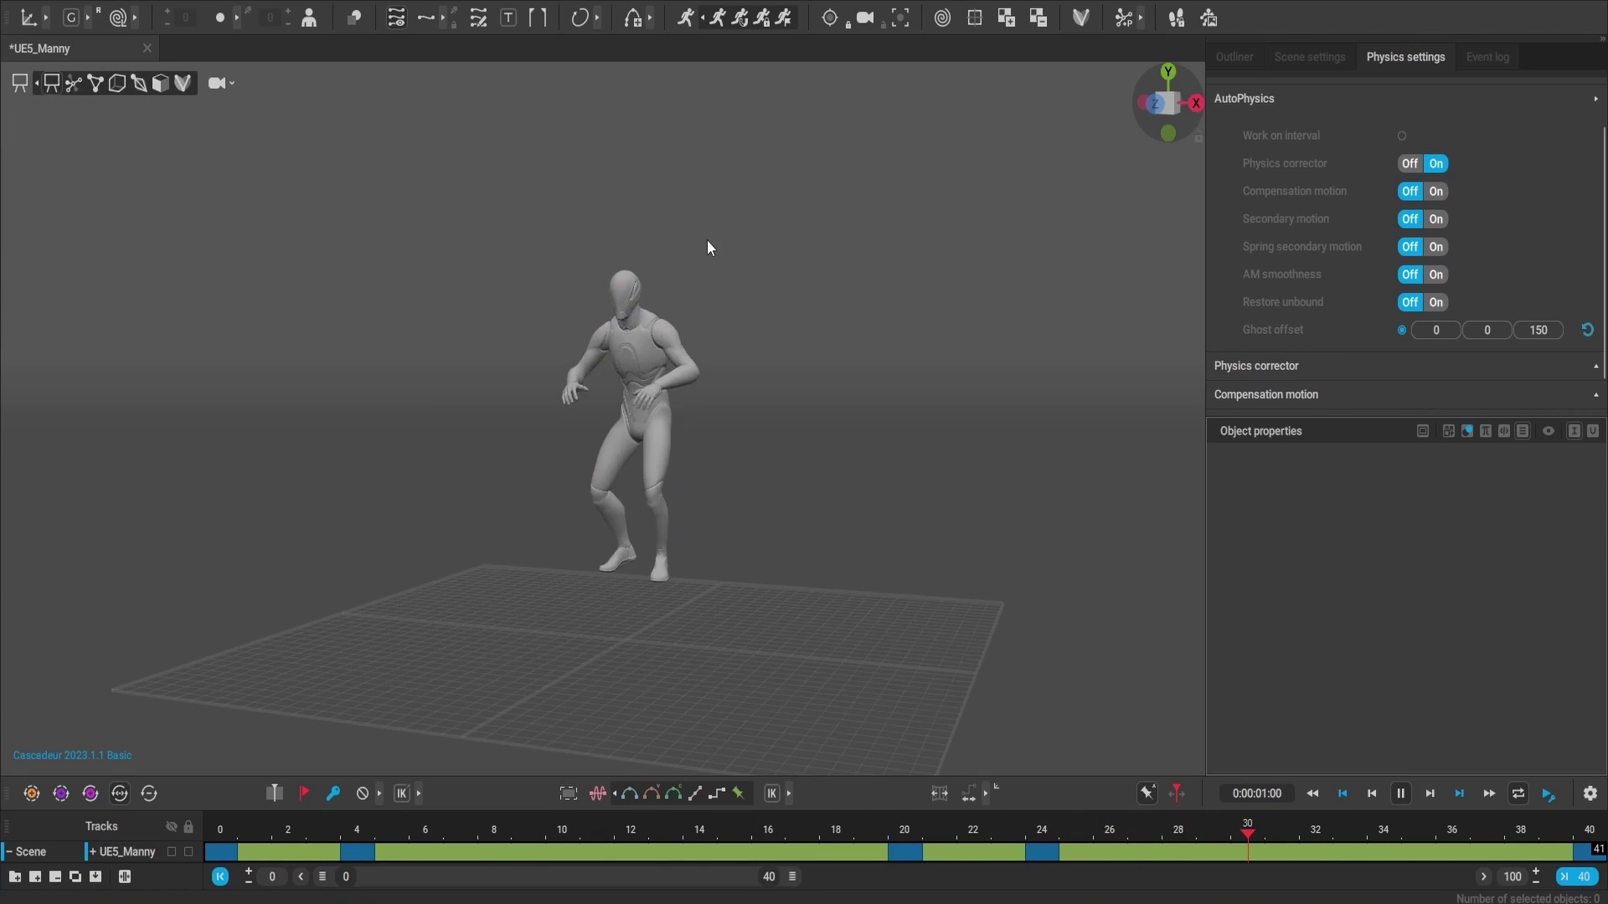
scroll(772, 355, "up", 3)
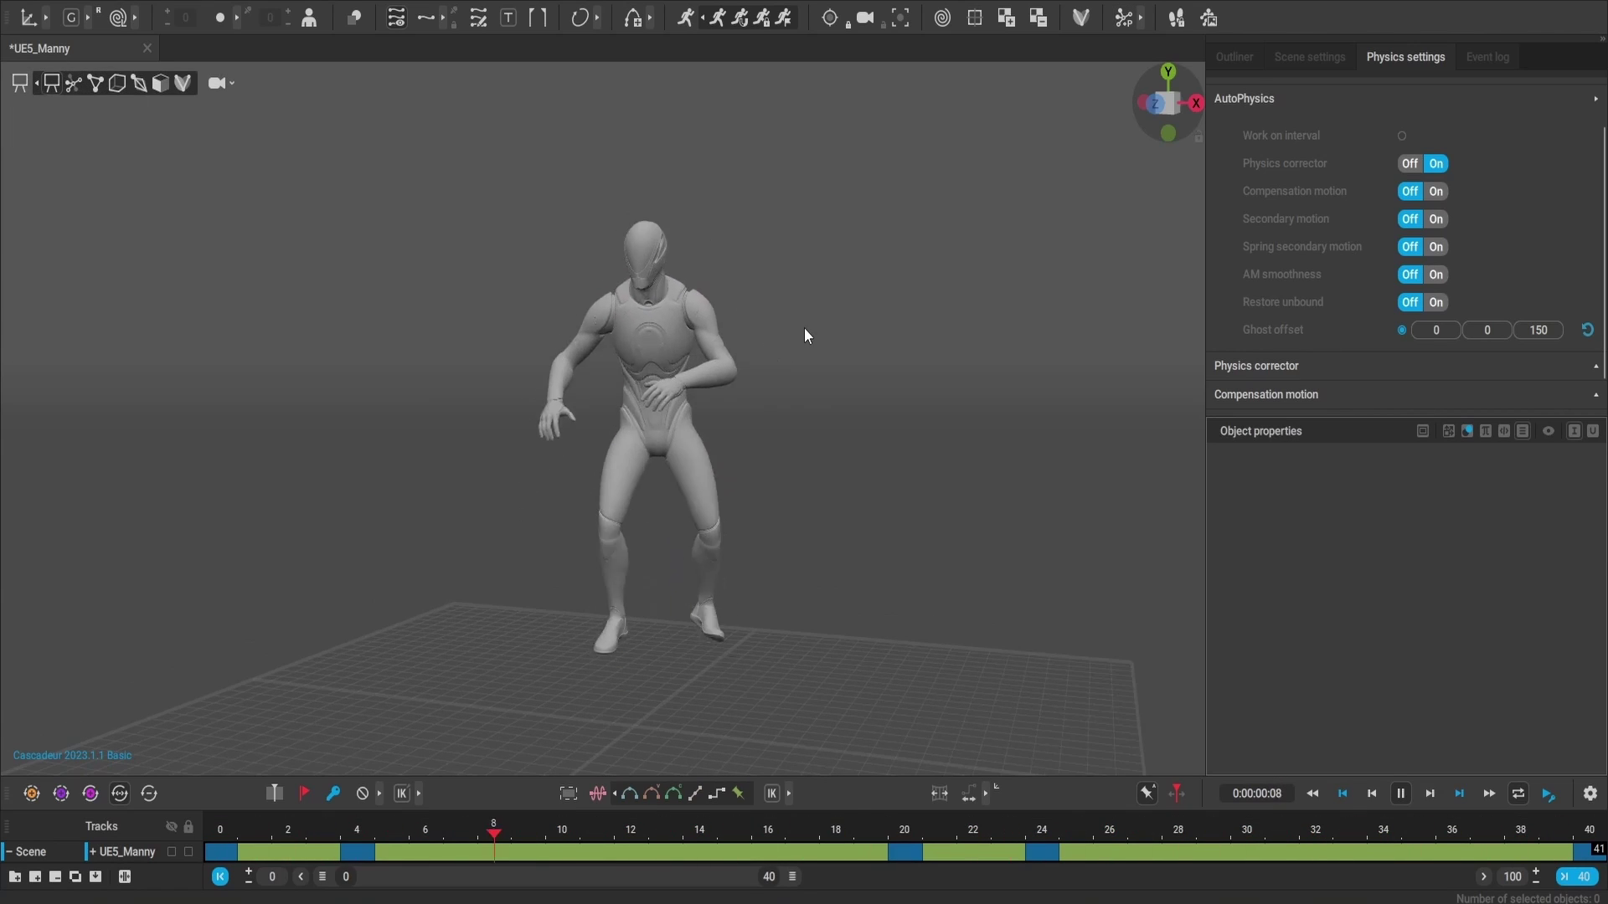
Step: Replay from frame 0 with a lower camera facing the body, then open the File menu
left_click(1407, 791)
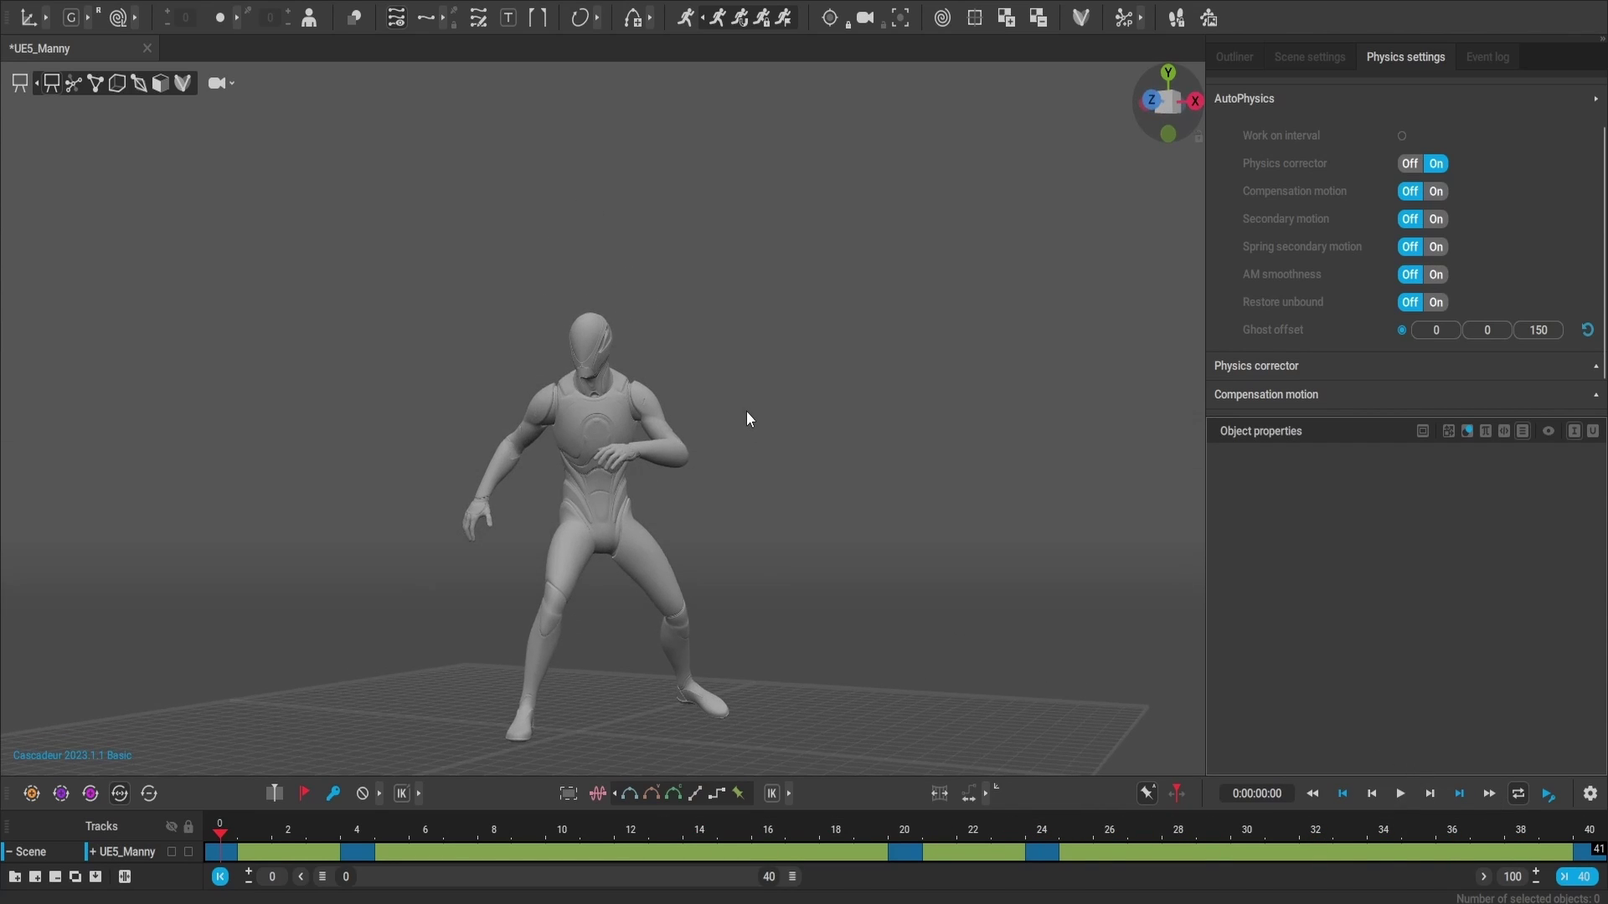
mouse_move(746, 410)
left_mouse_down()
mouse_move(750, 475)
mouse_move(748, 431)
left_mouse_up()
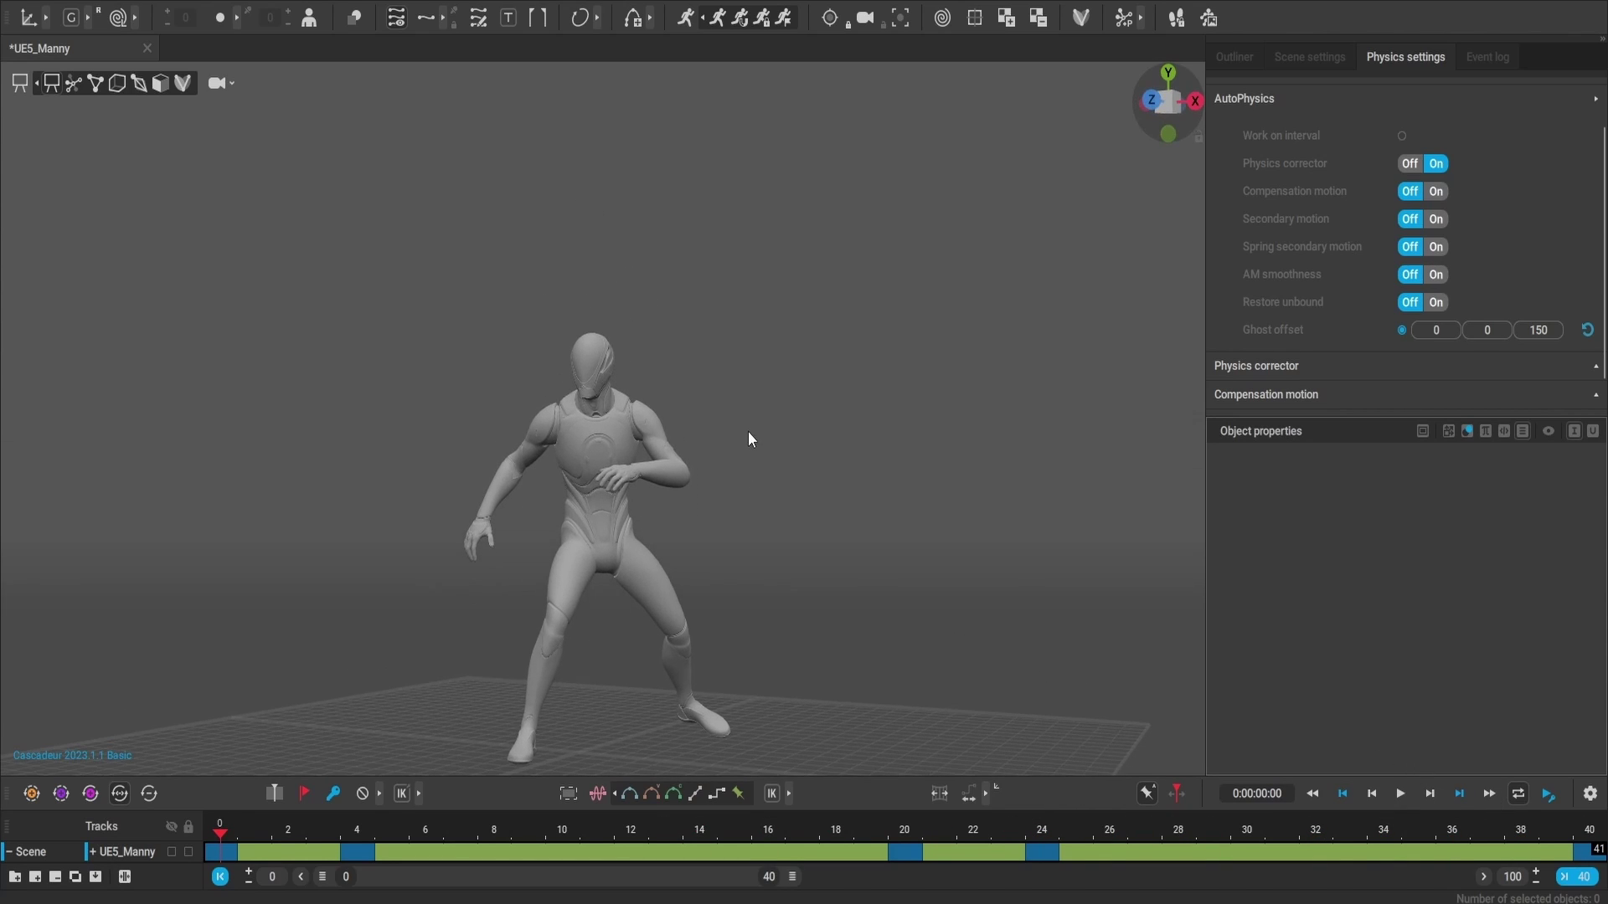
left_click(1402, 794)
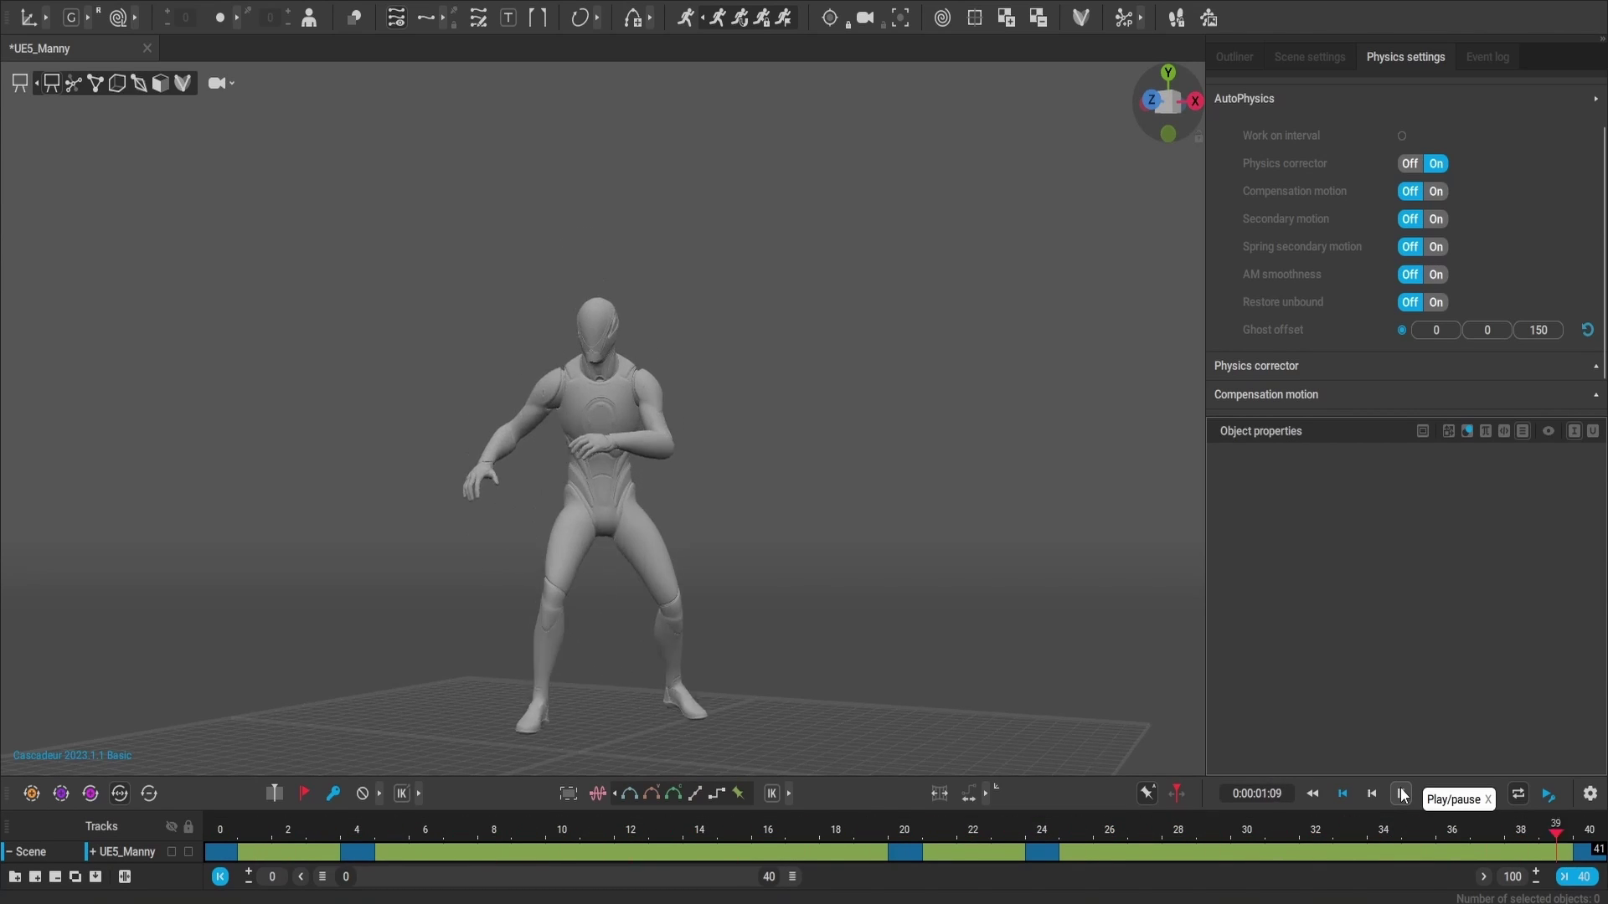
left_click_drag(794, 484, 770, 461)
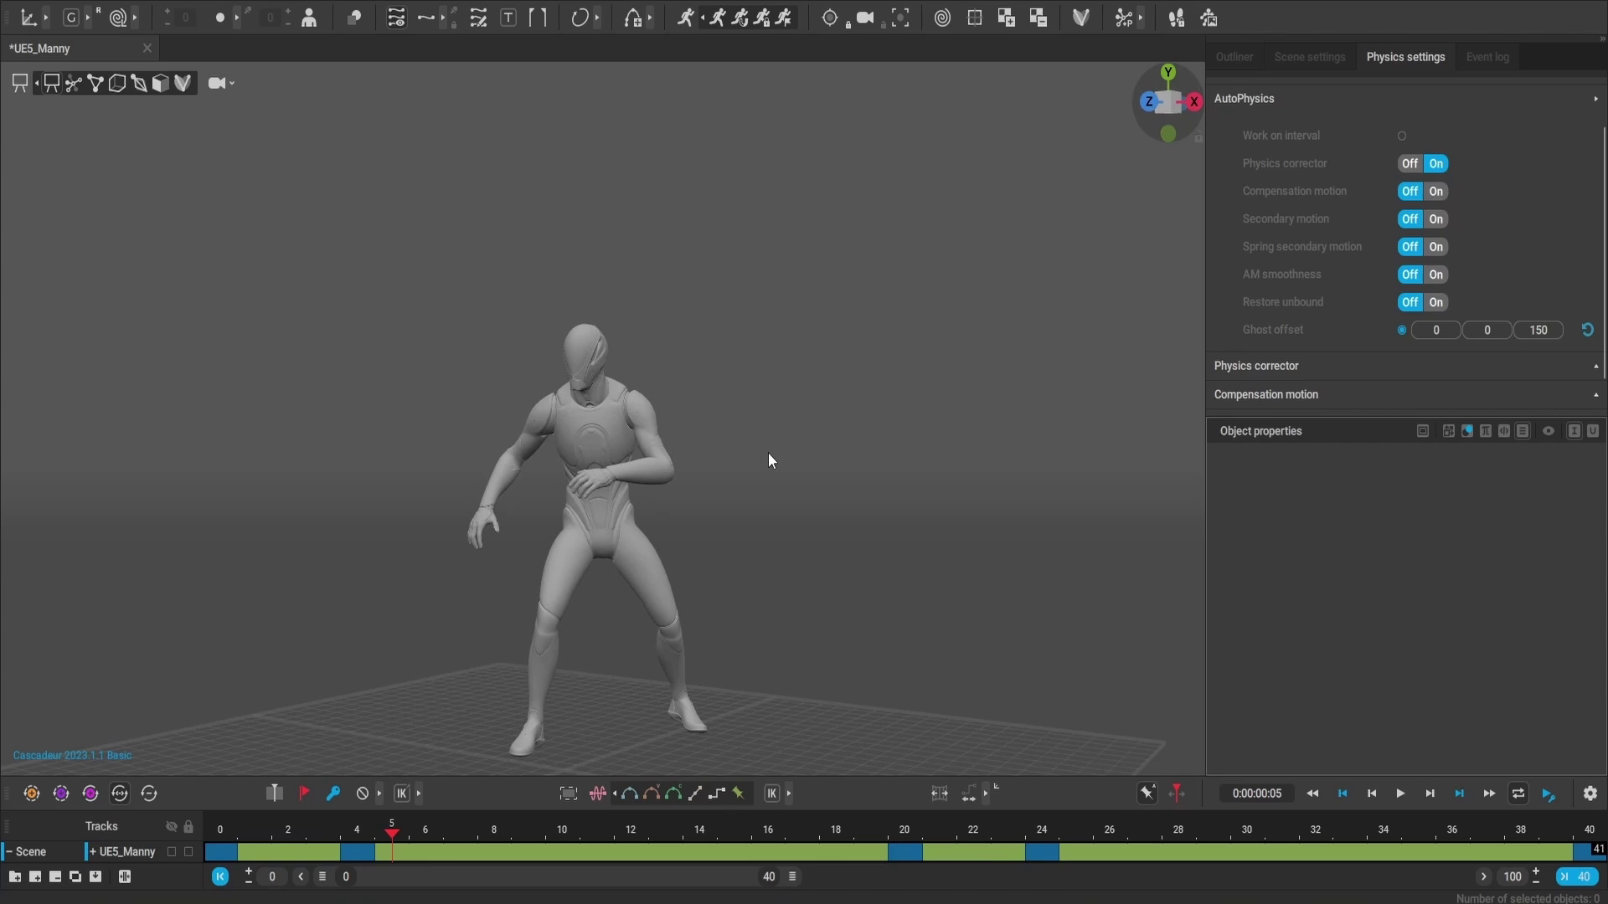
left_click(52, 2)
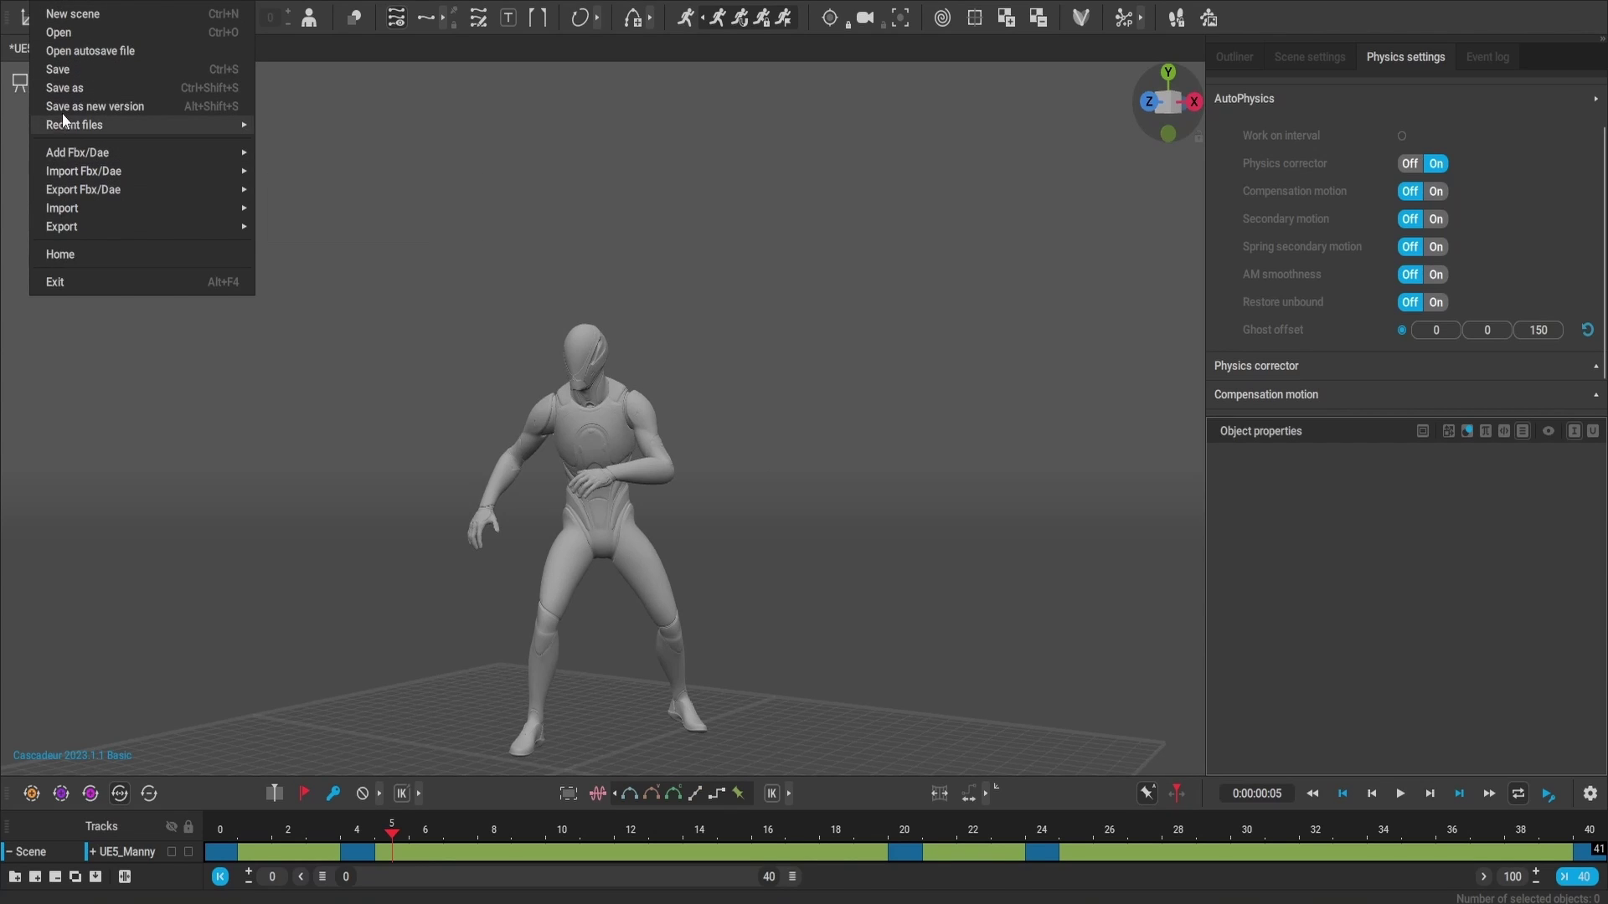
mouse_move(80, 3)
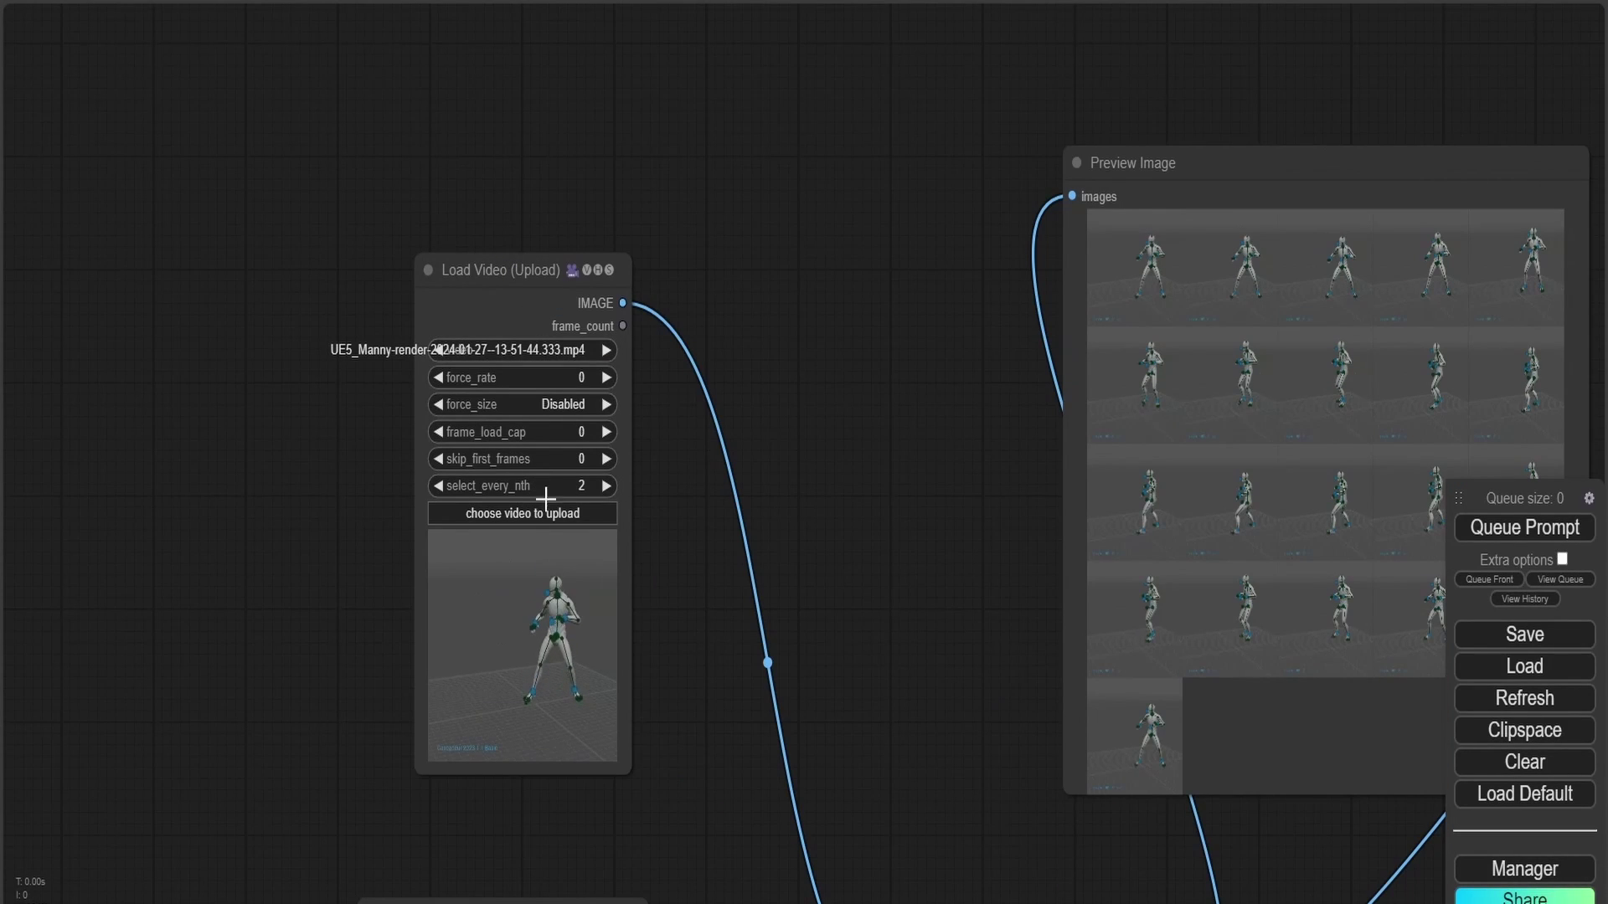
Step: Load the newer Cascadeur render video and pan to the Load Checkpoint and two Load LoRA nodes
left_click(546, 513)
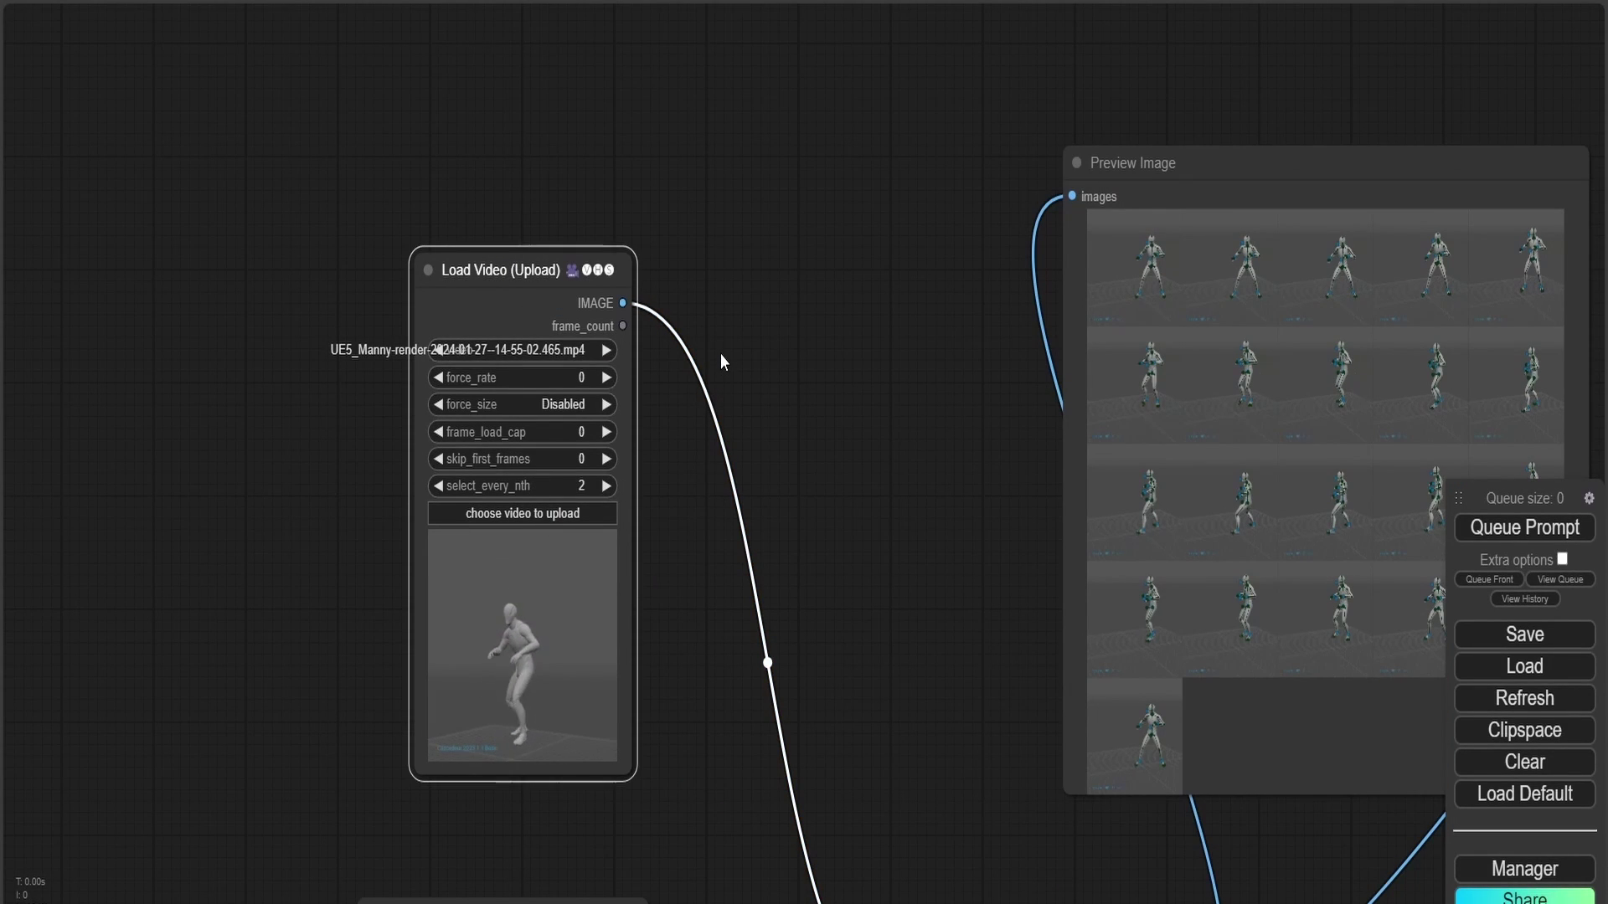
scroll(708, 333, "down", 3)
scroll(708, 333, "right", 2)
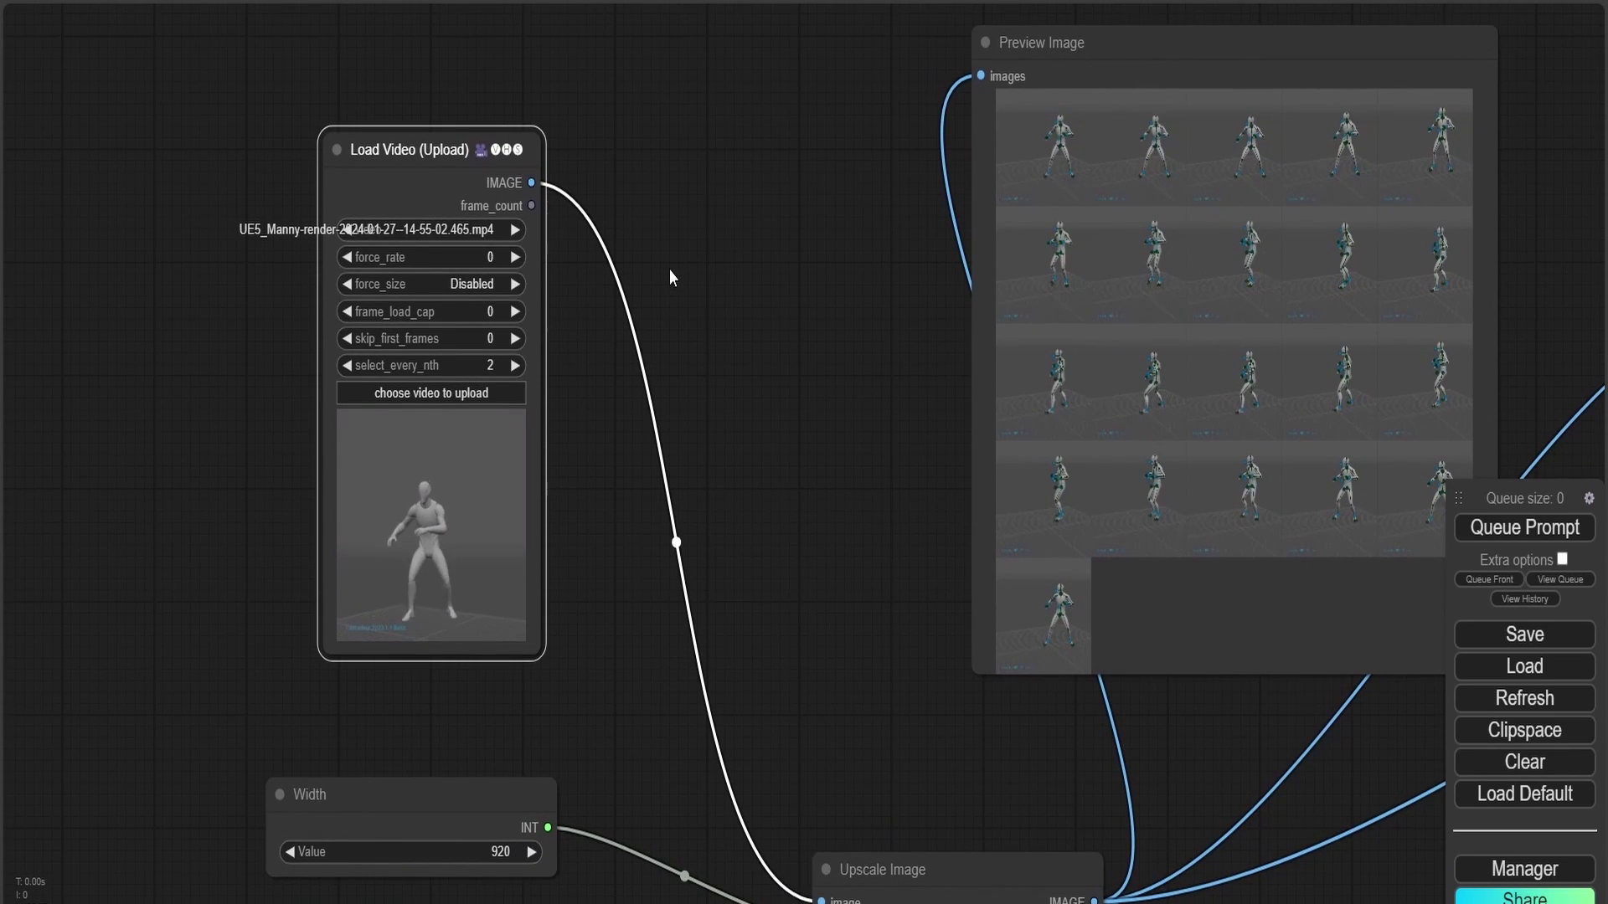
scroll(670, 269, "down", 5)
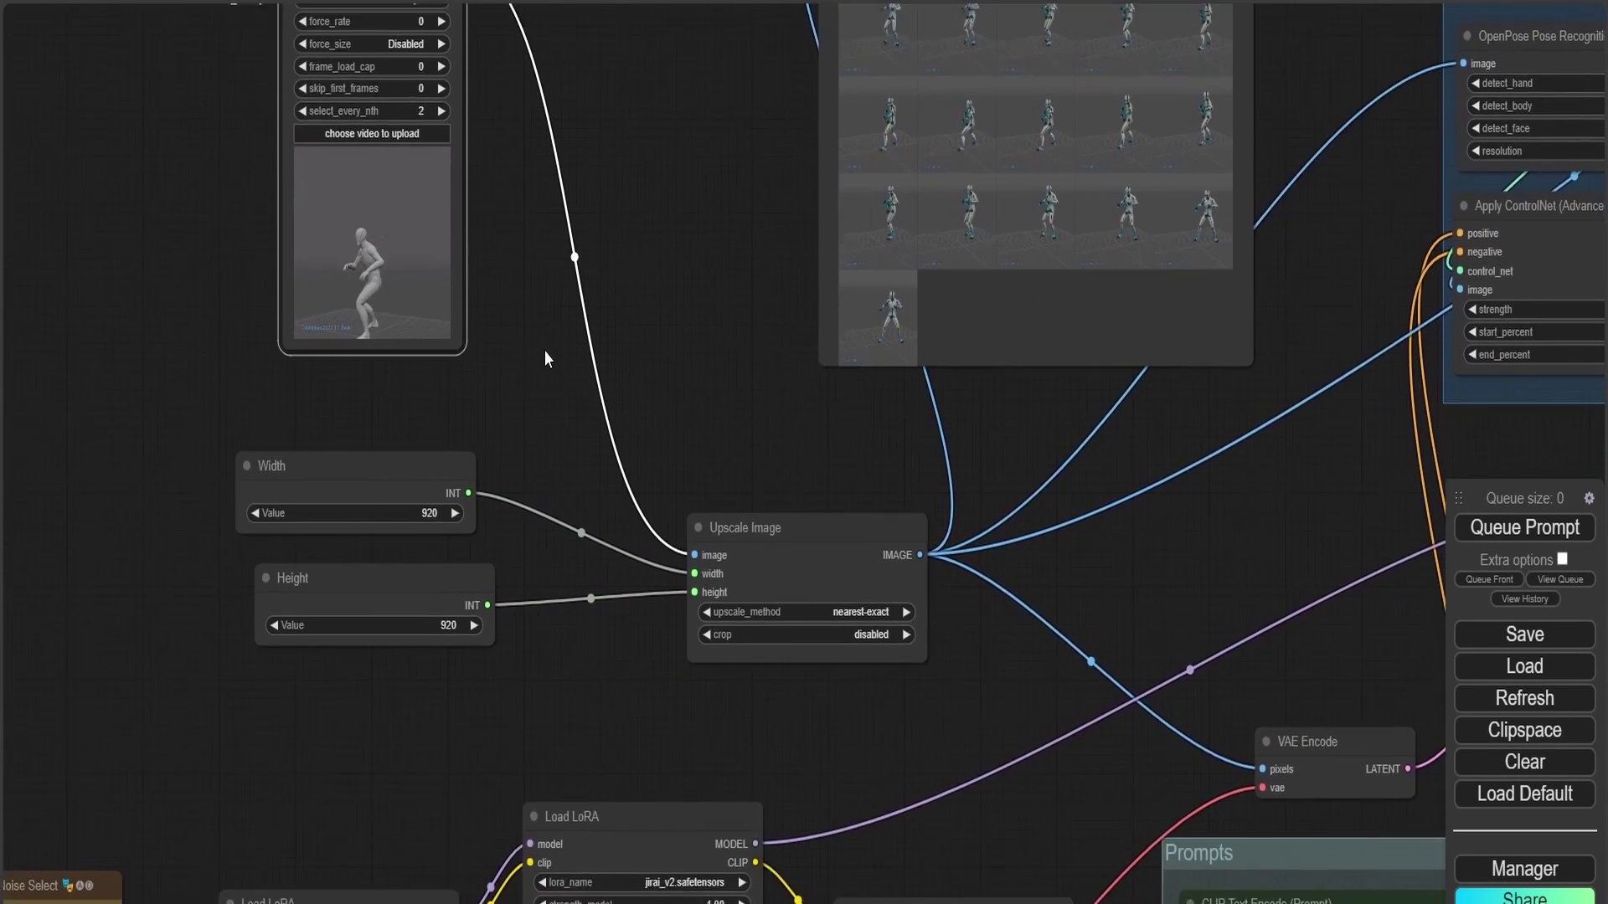
left_click_drag(545, 352, 536, 259)
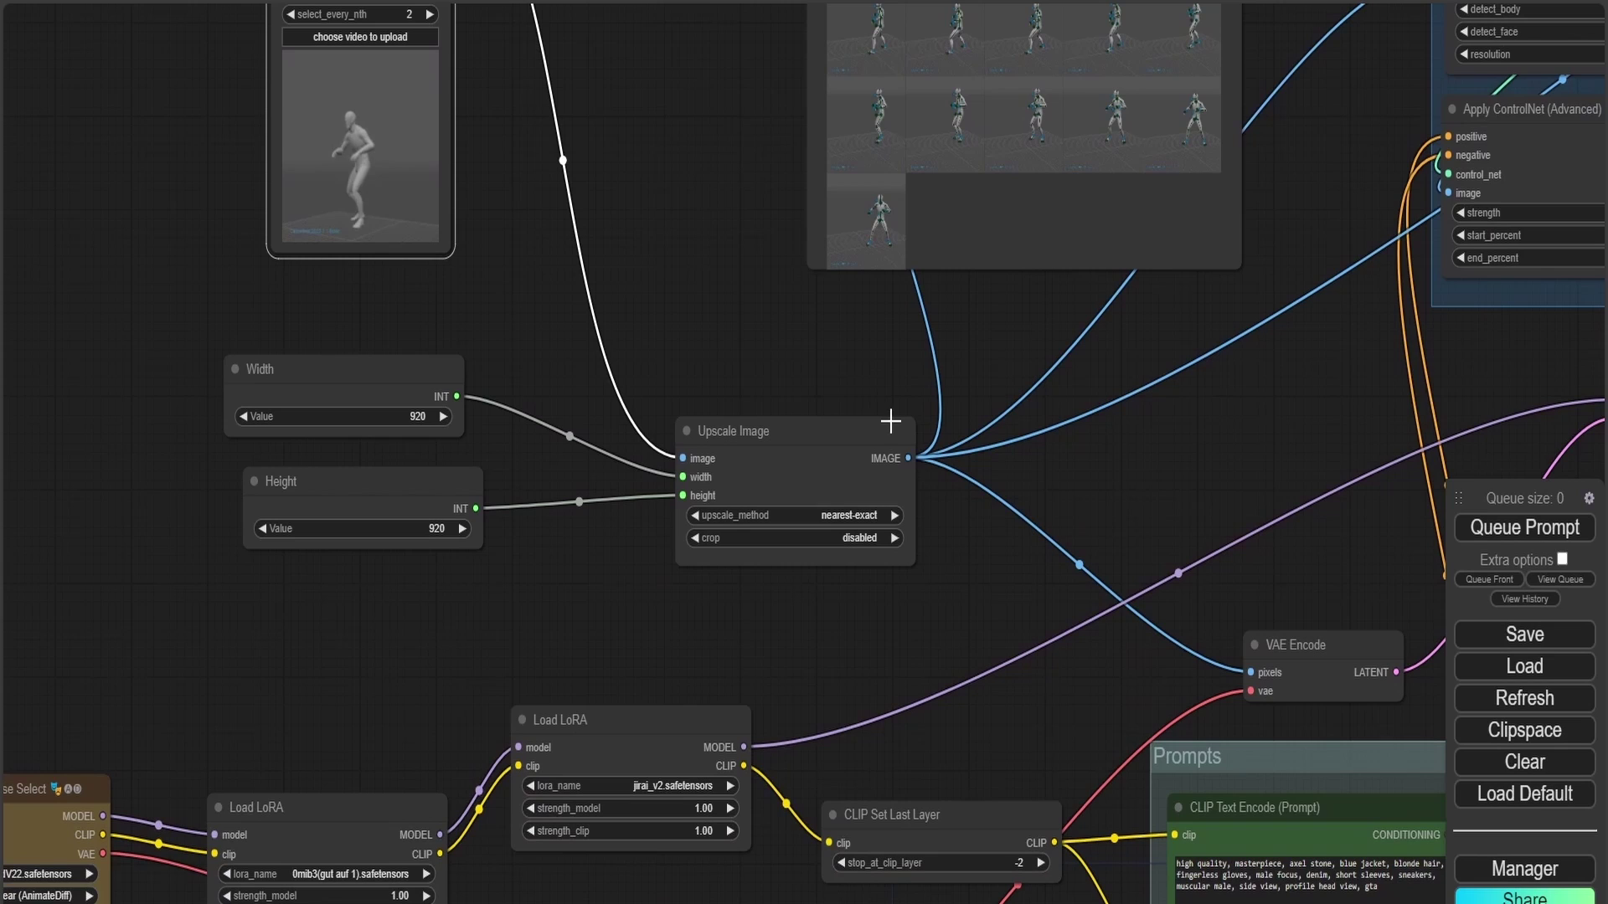
scroll(373, 636, "down", 1)
left_click_drag(407, 657, 643, 429)
scroll(346, 515, "up", 2)
left_click_drag(305, 476, 369, 496)
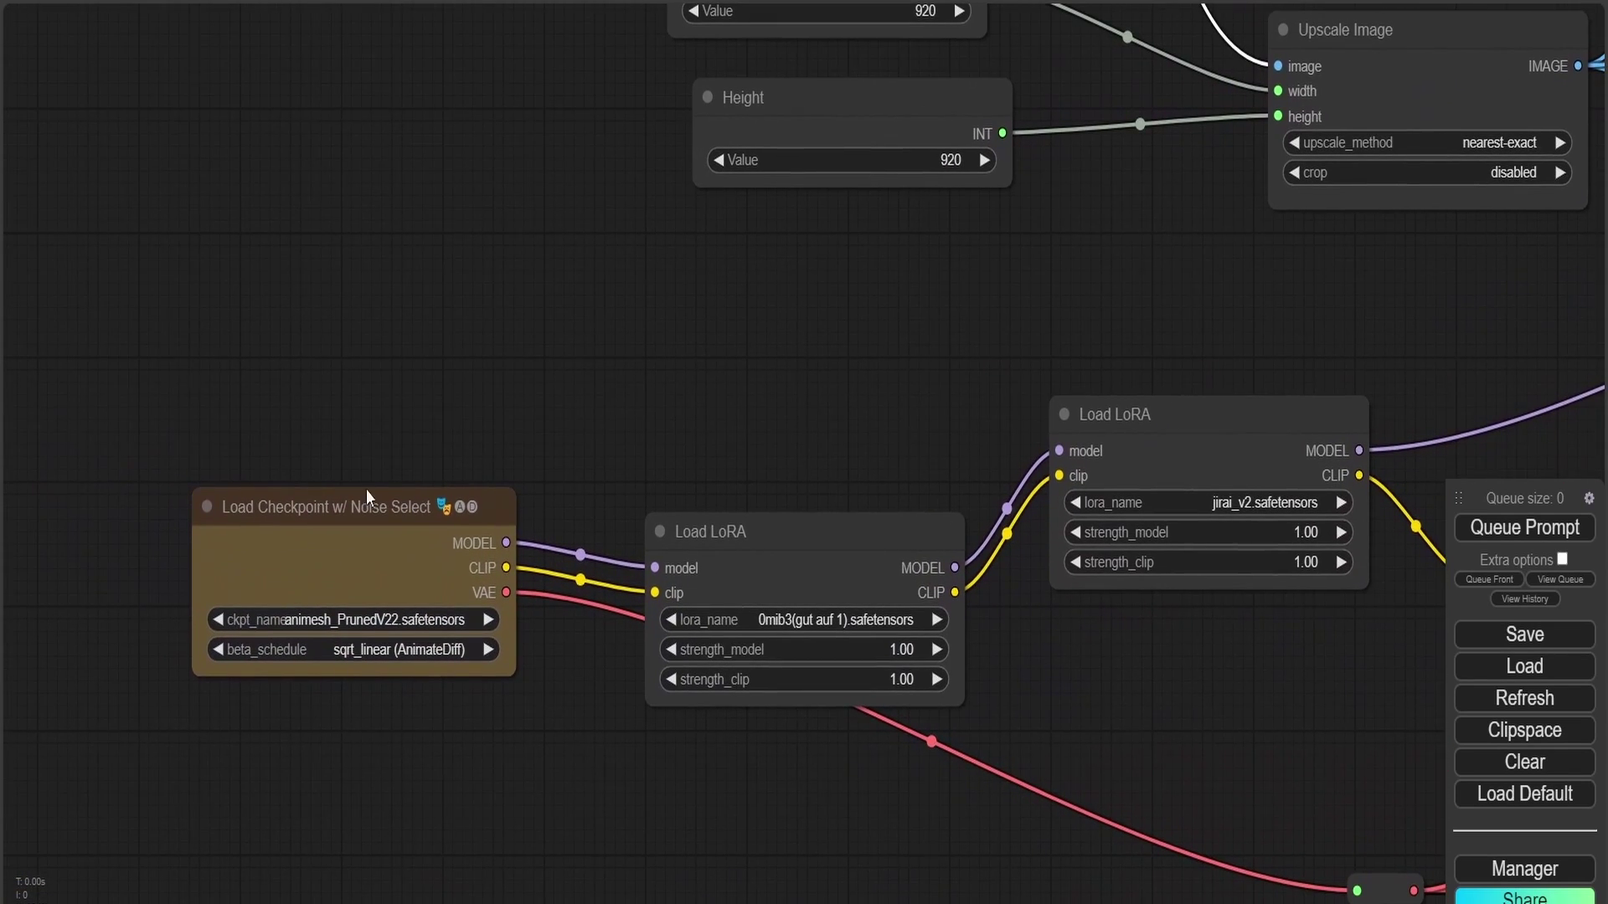
Step: Switch the Load Checkpoint model to animePastelDream_softBakedVae.safetensors
left_click(376, 620)
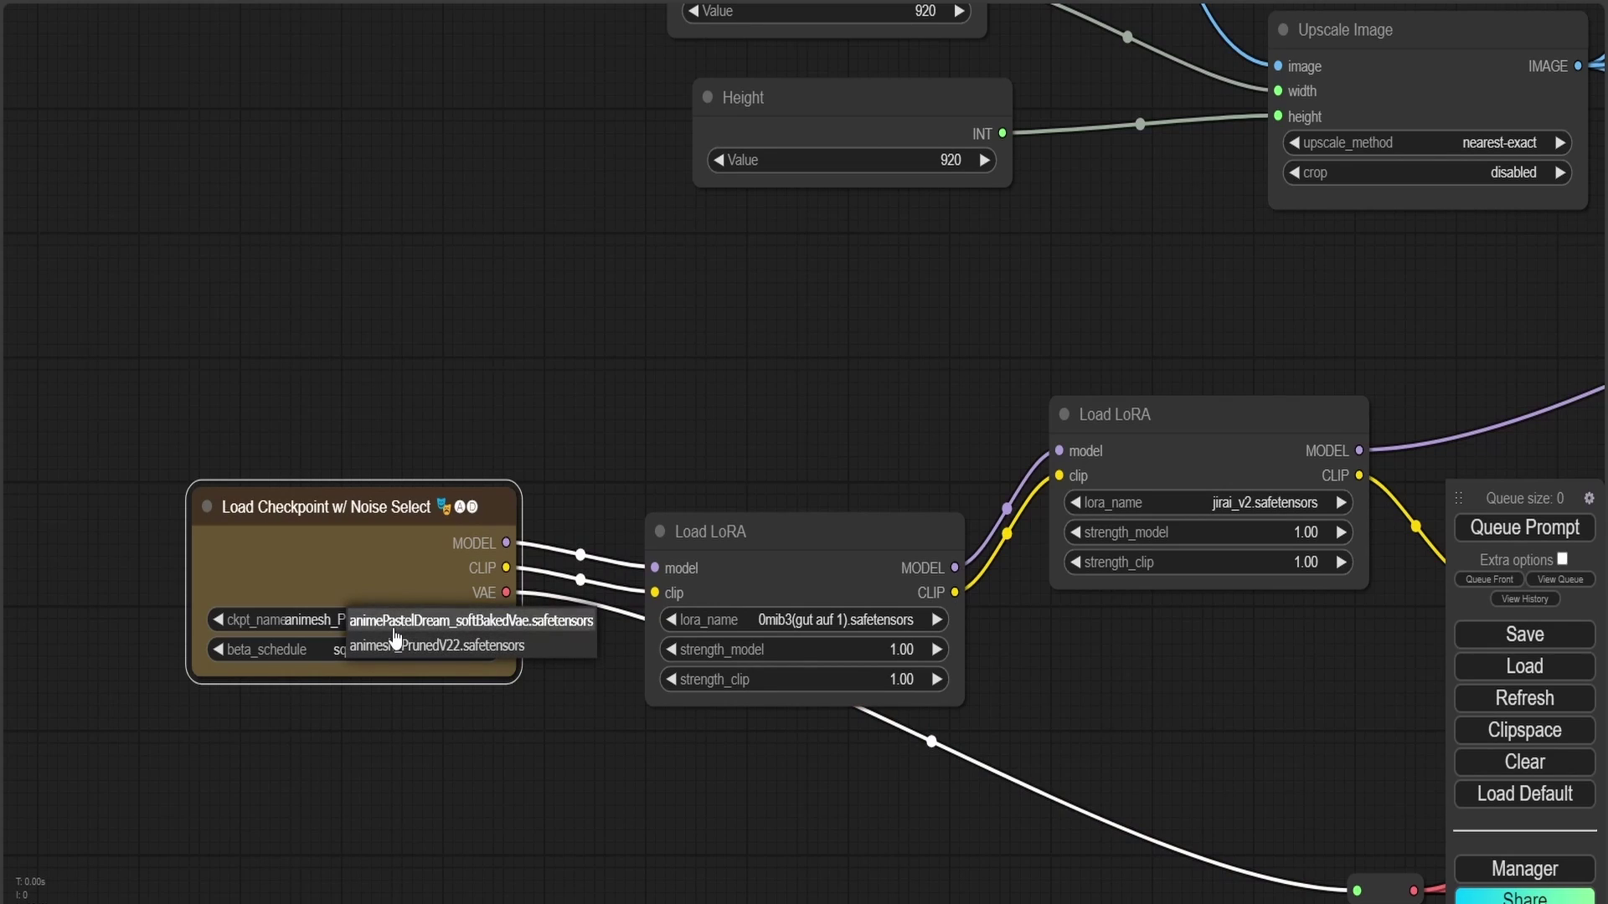
left_click(396, 620)
left_click(589, 387)
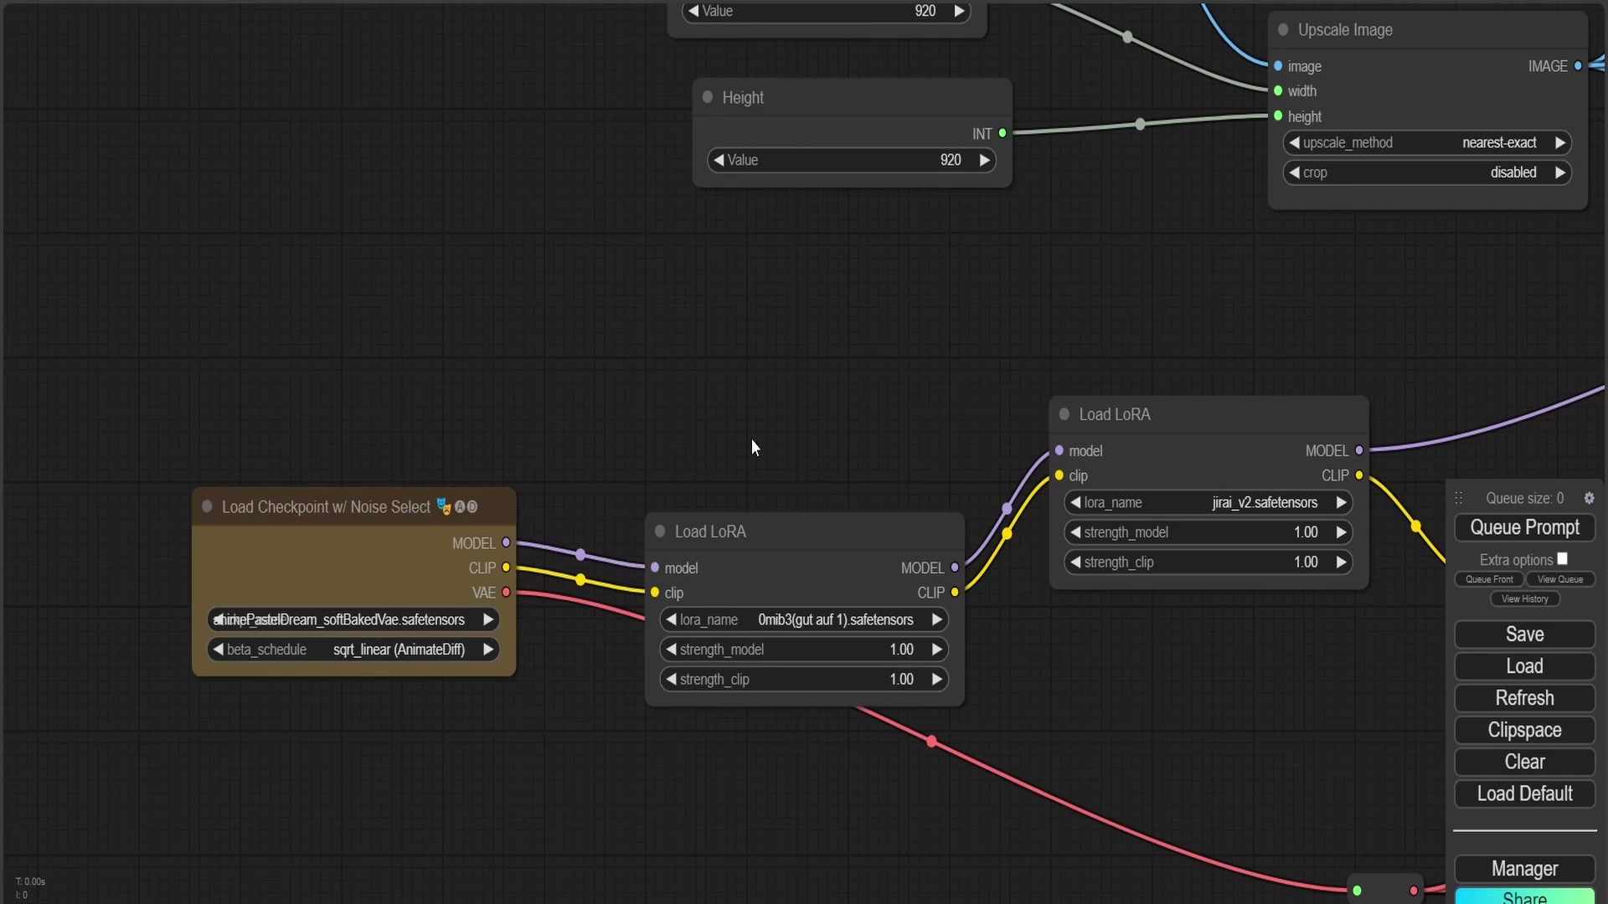
left_click_drag(754, 444, 497, 572)
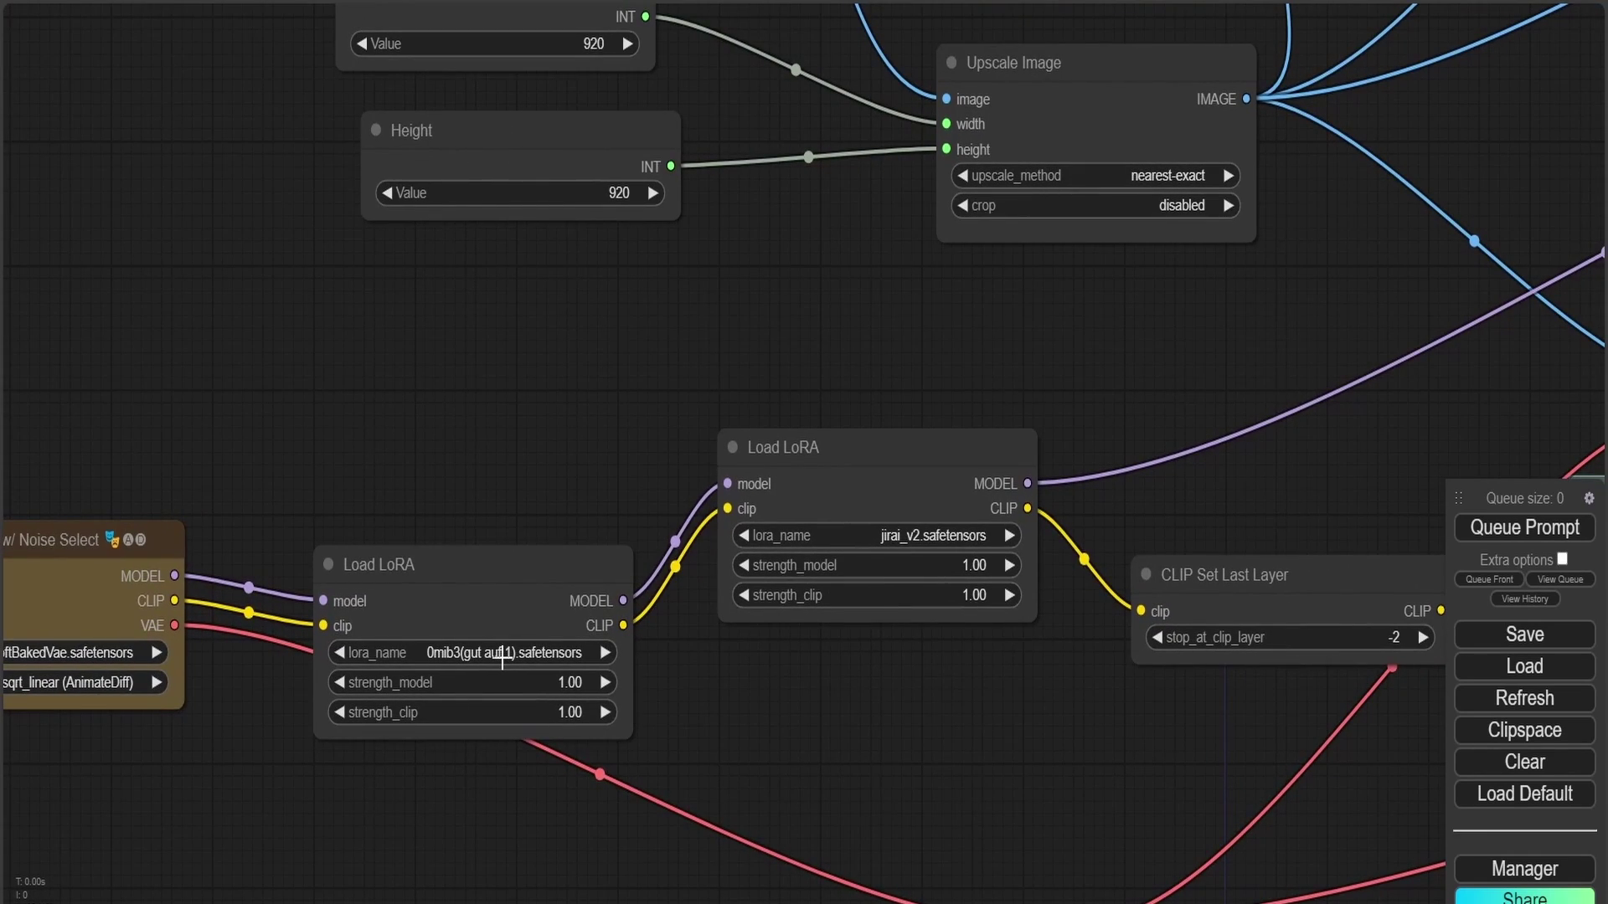
Step: Move the first Load LoRA node up in line beside the jirai LoRA loader
left_click_drag(502, 624, 490, 451)
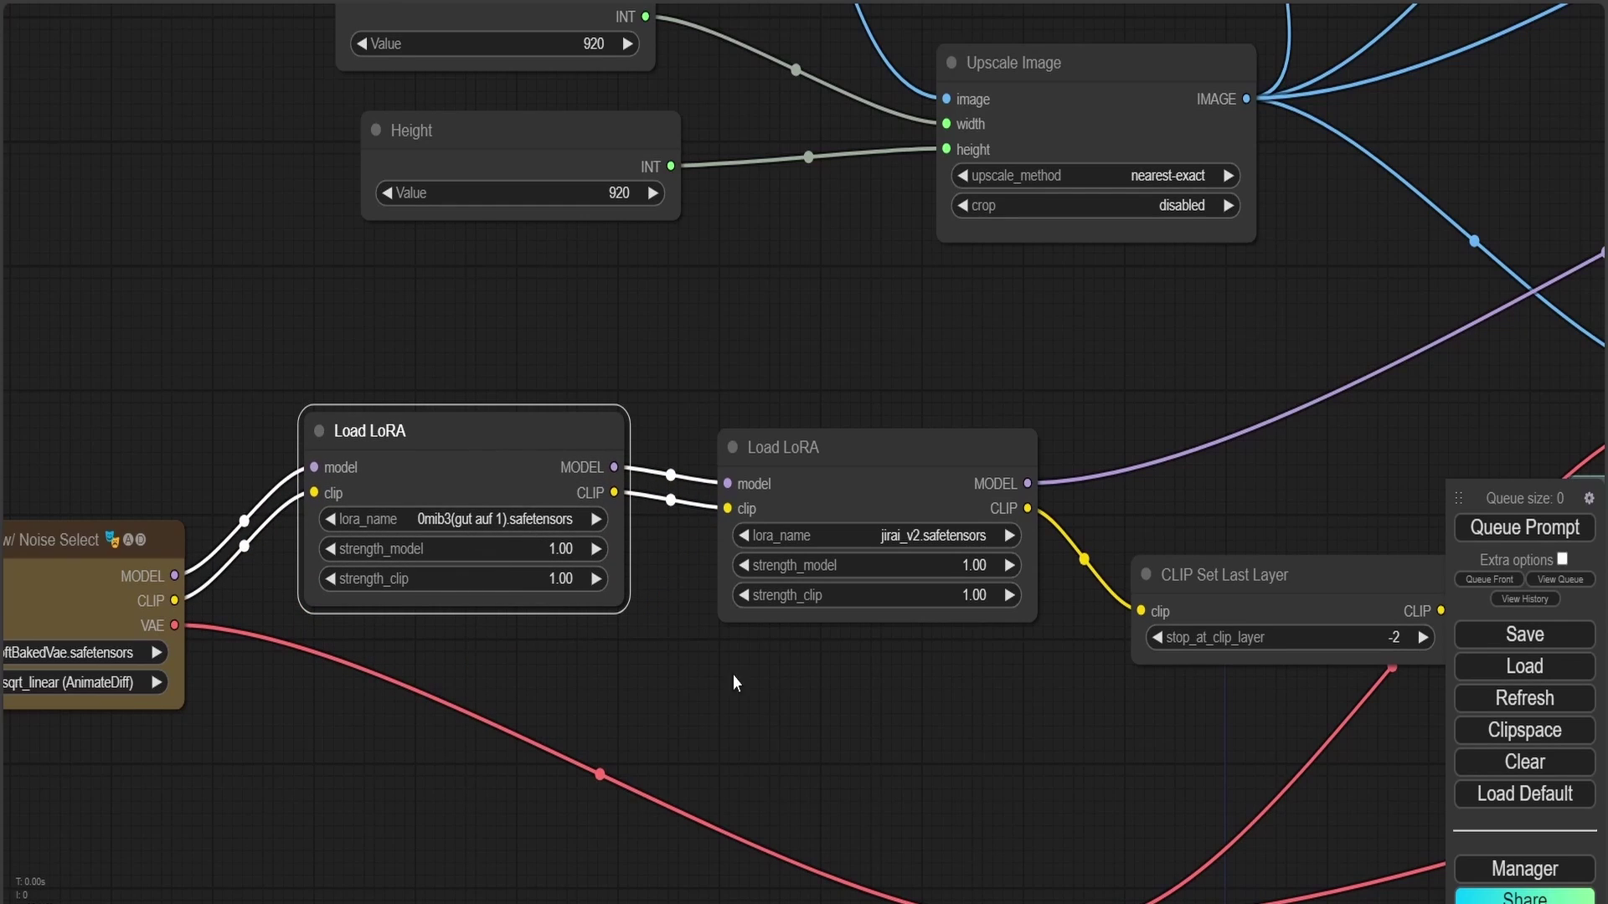
left_click_drag(967, 691, 685, 706)
left_click_drag(516, 480, 532, 463)
scroll(581, 399, "down", 4)
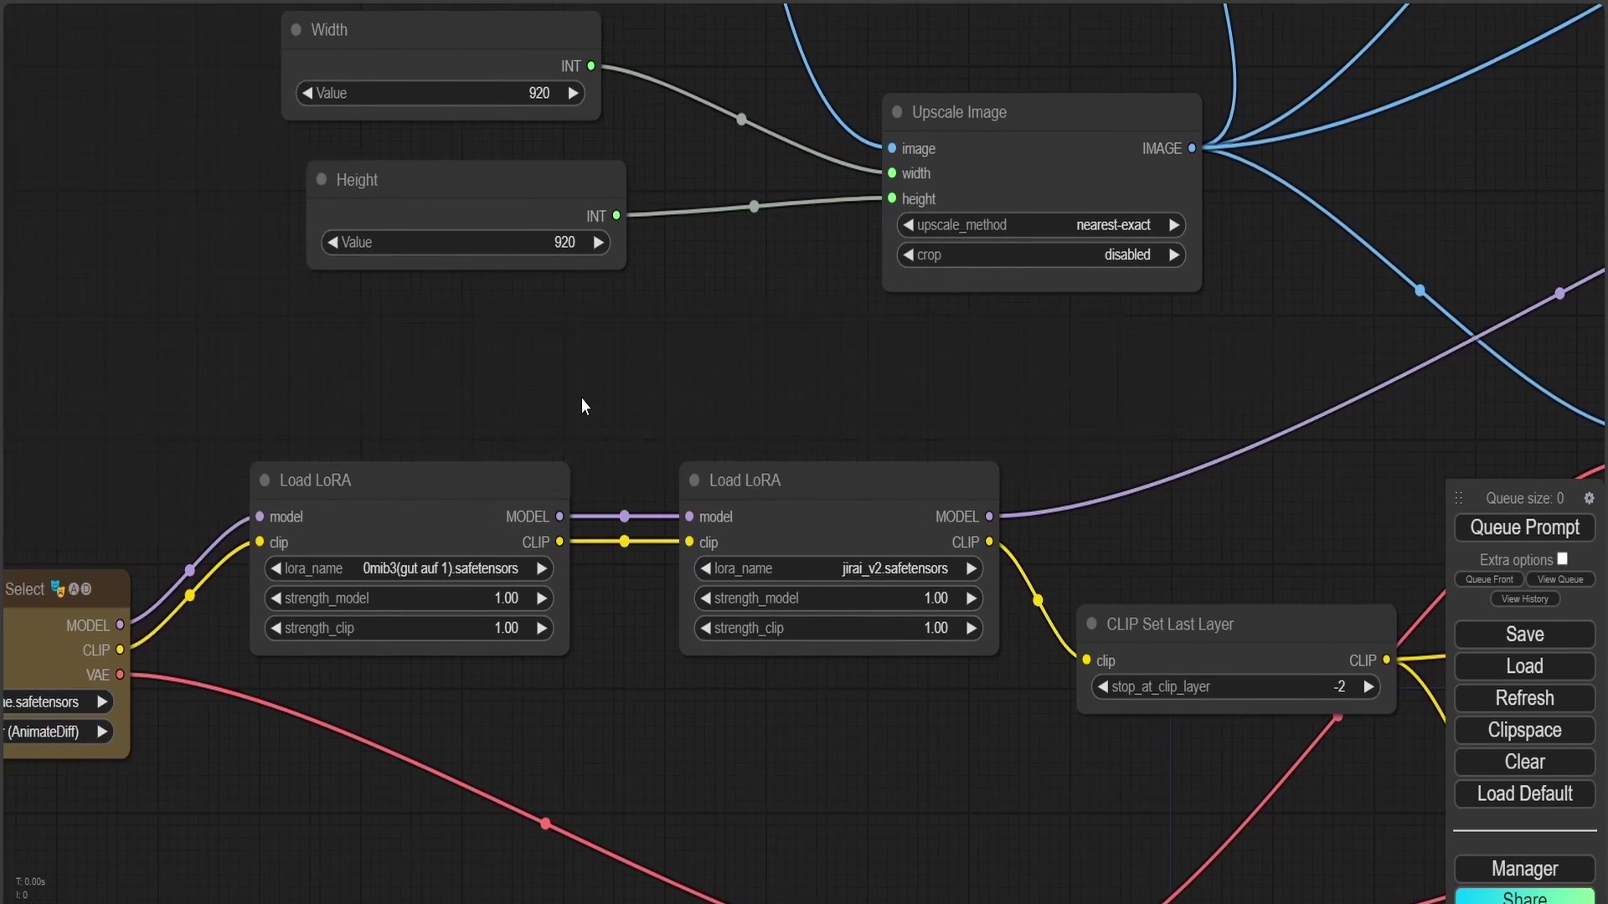
left_click_drag(250, 430, 275, 546)
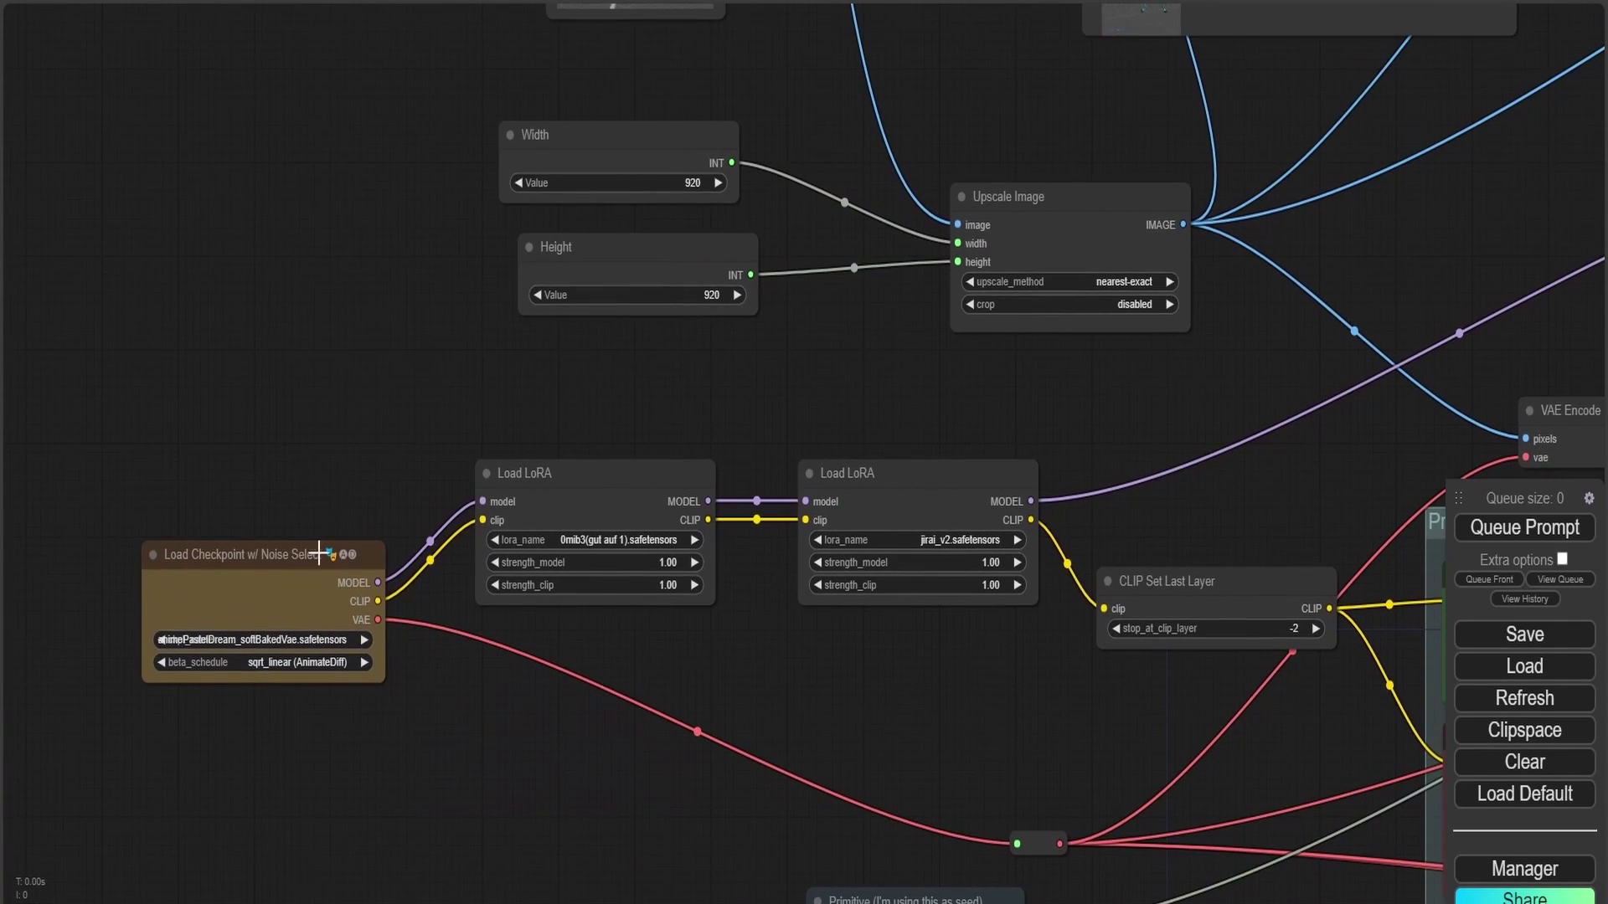
left_click_drag(818, 403, 550, 338)
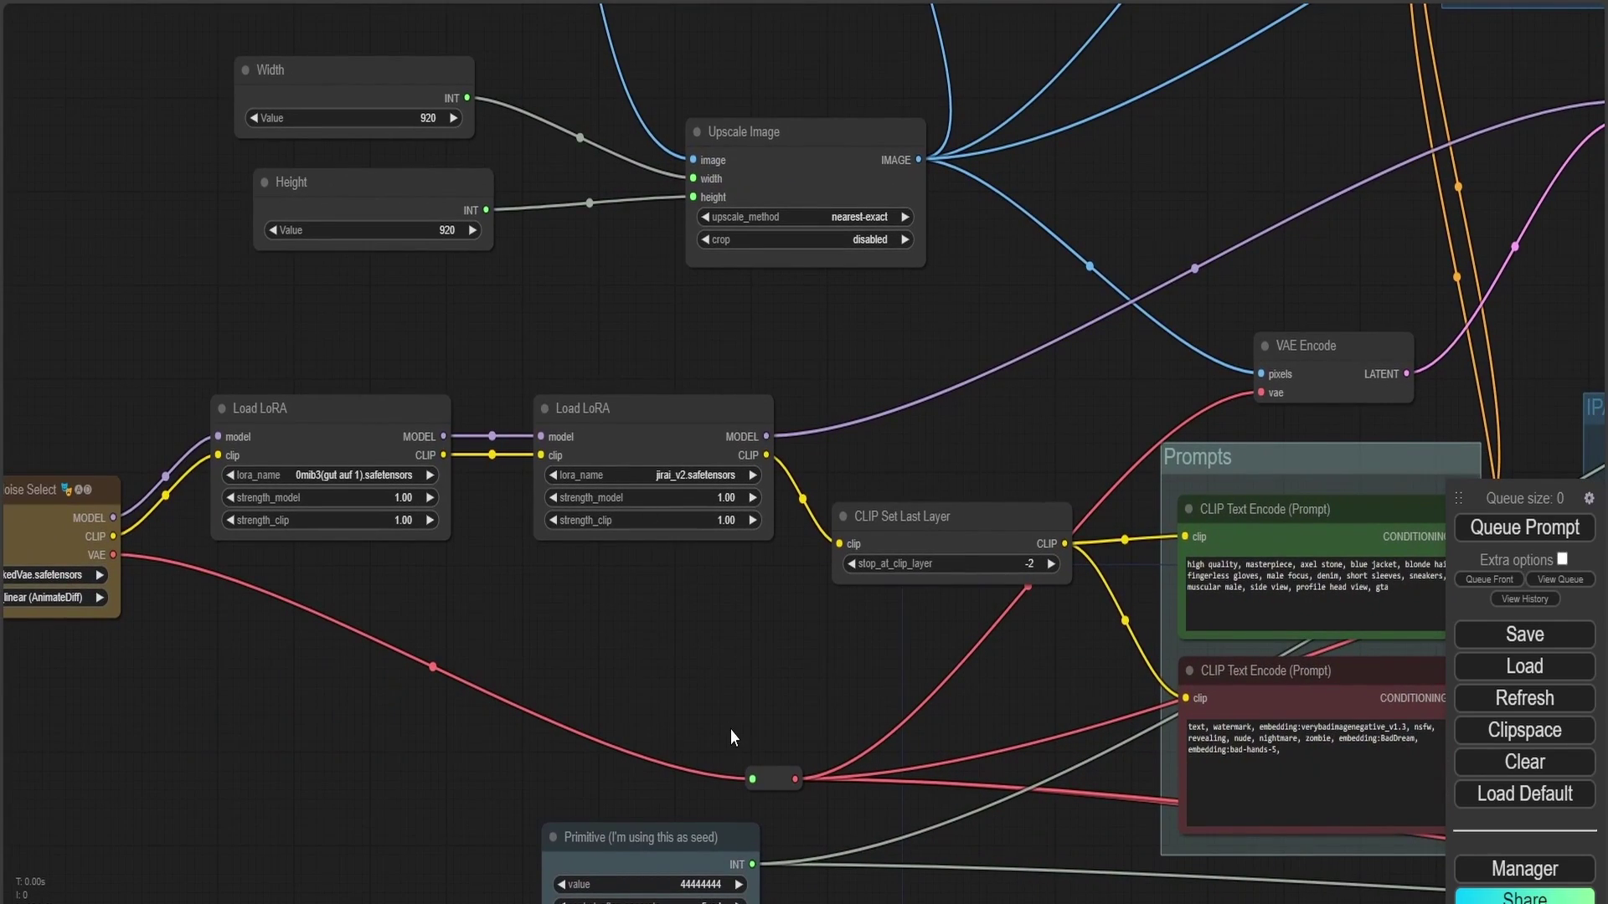
left_click_drag(731, 729, 500, 711)
left_click_drag(726, 471, 611, 628)
left_click_drag(732, 591, 553, 565)
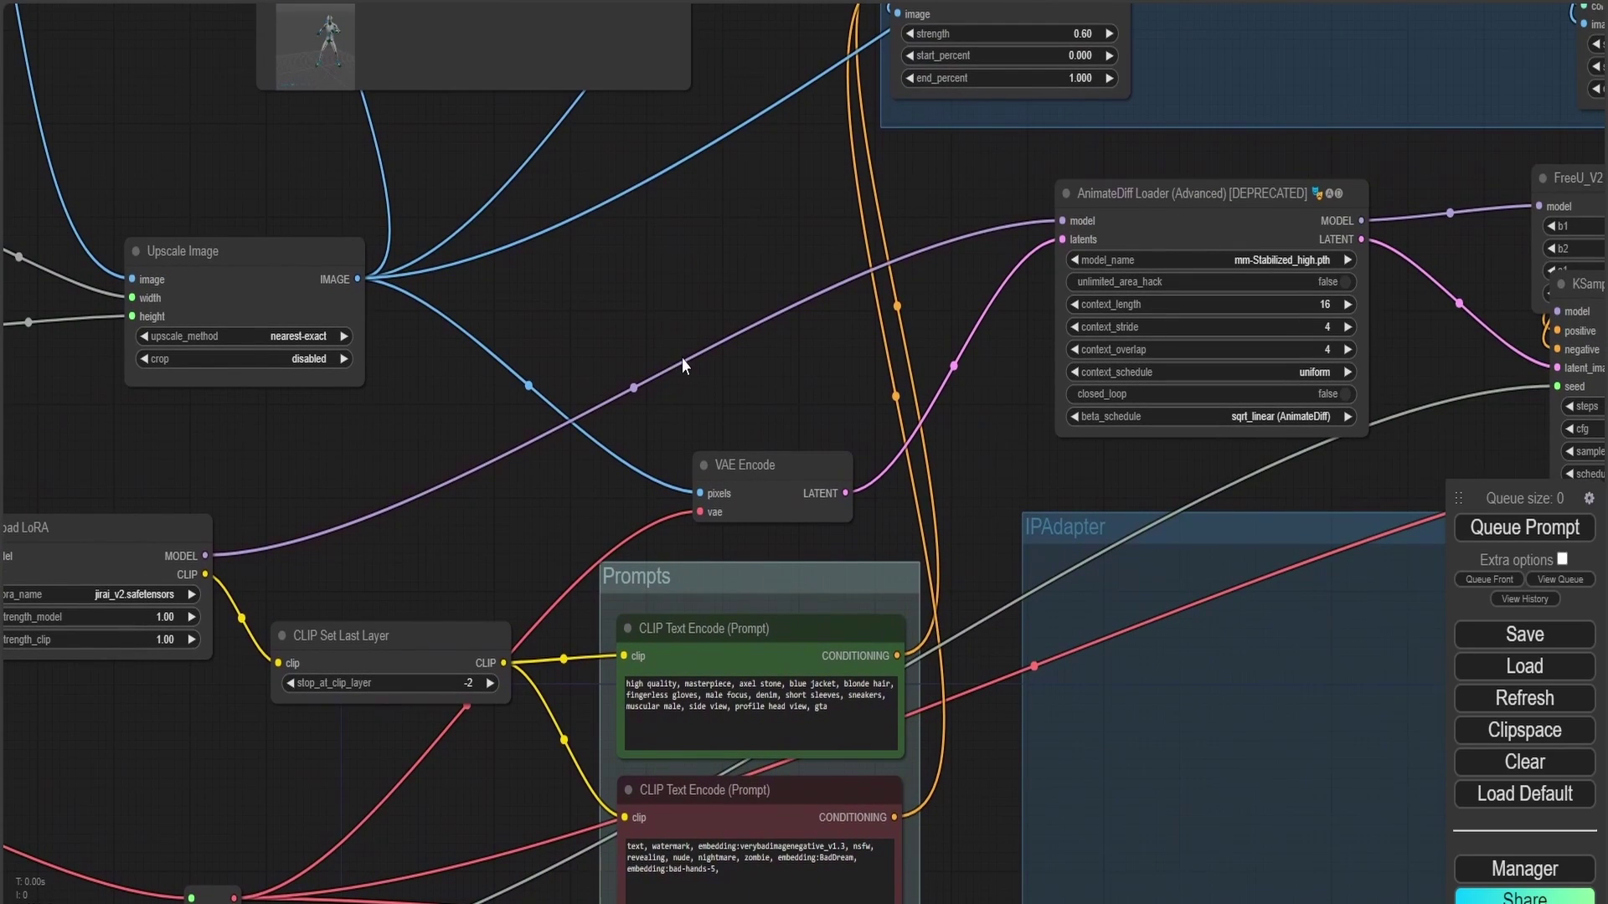
Step: Set the OpenPose ControlNet model to control_v11p_sd15_openpose.pth
left_click_drag(682, 359, 499, 699)
left_click_drag(564, 520, 400, 696)
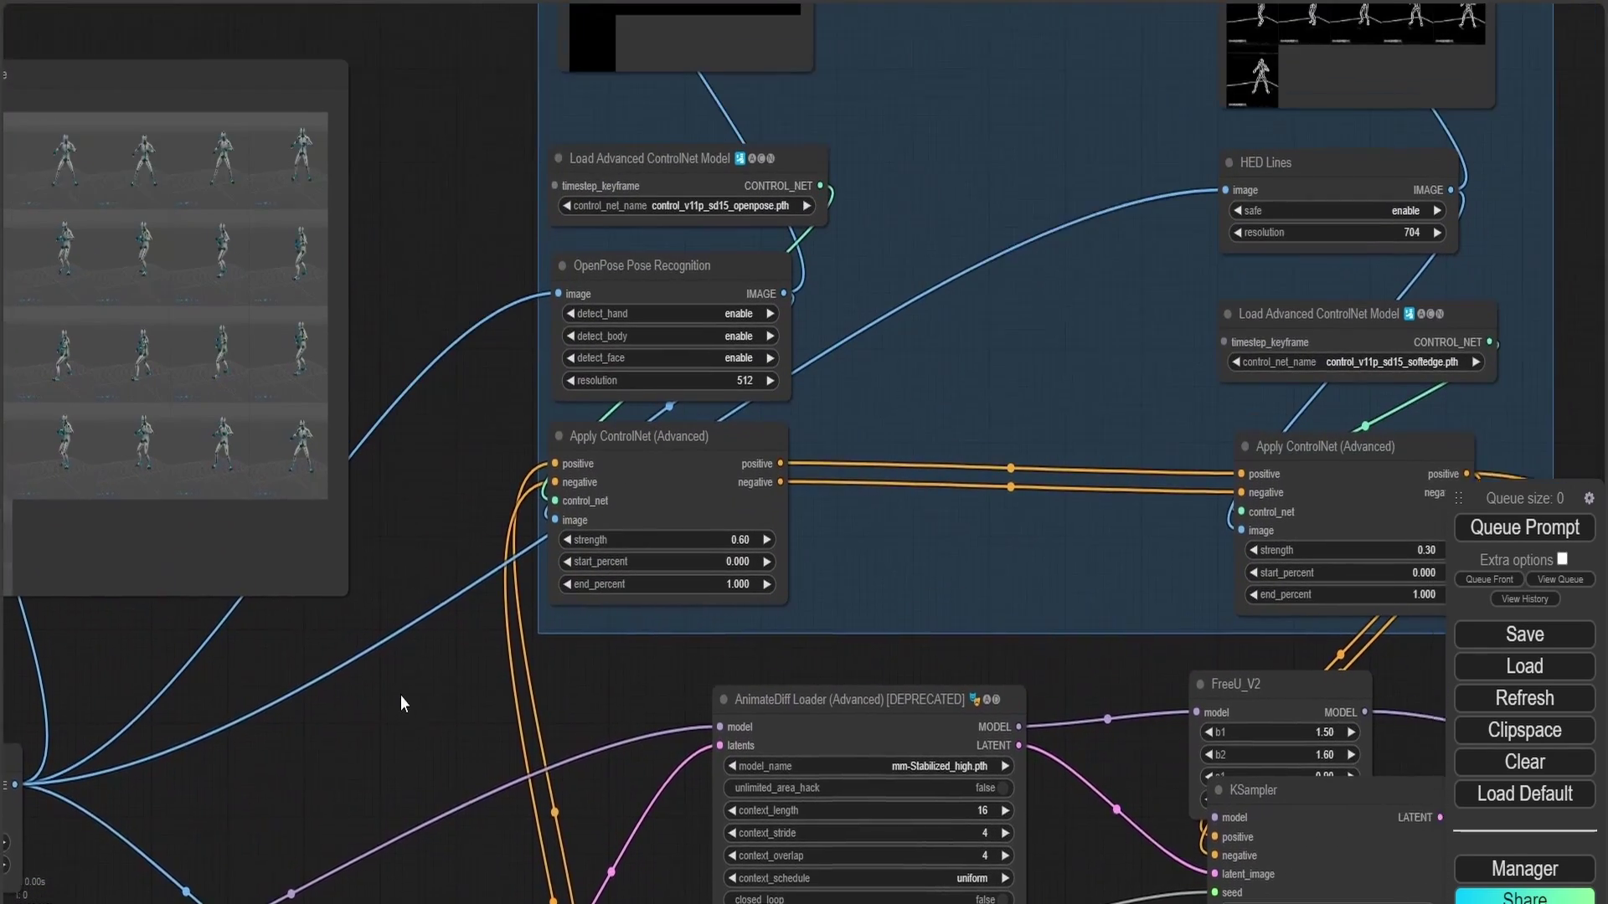
left_click_drag(891, 258, 785, 415)
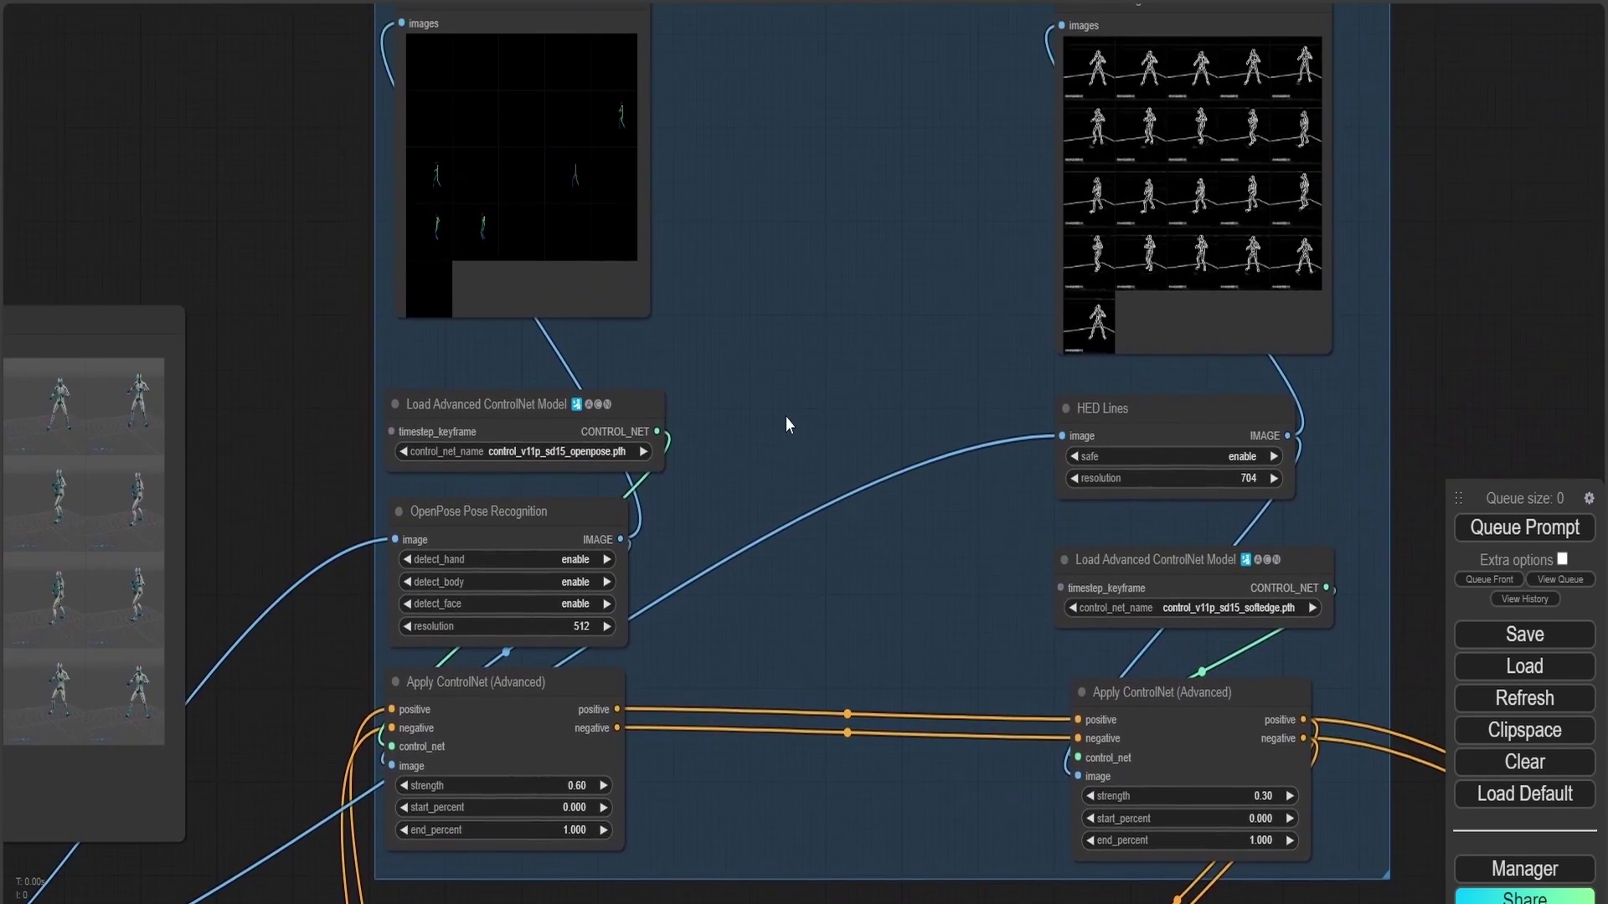
scroll(786, 416, "down", 4)
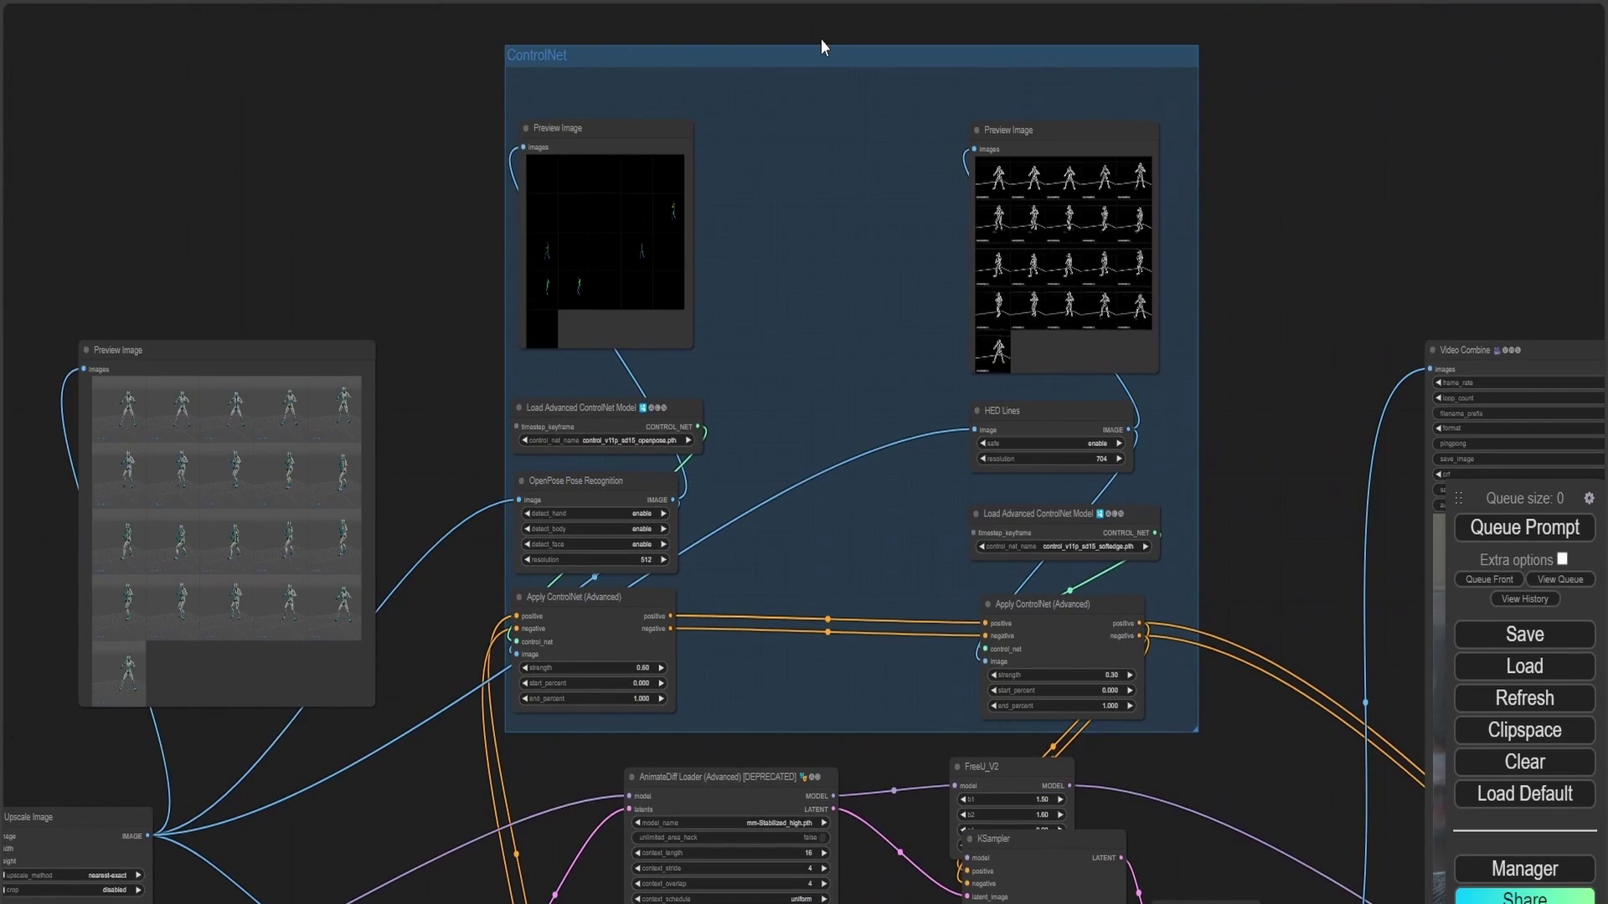
left_click_drag(847, 509, 863, 403)
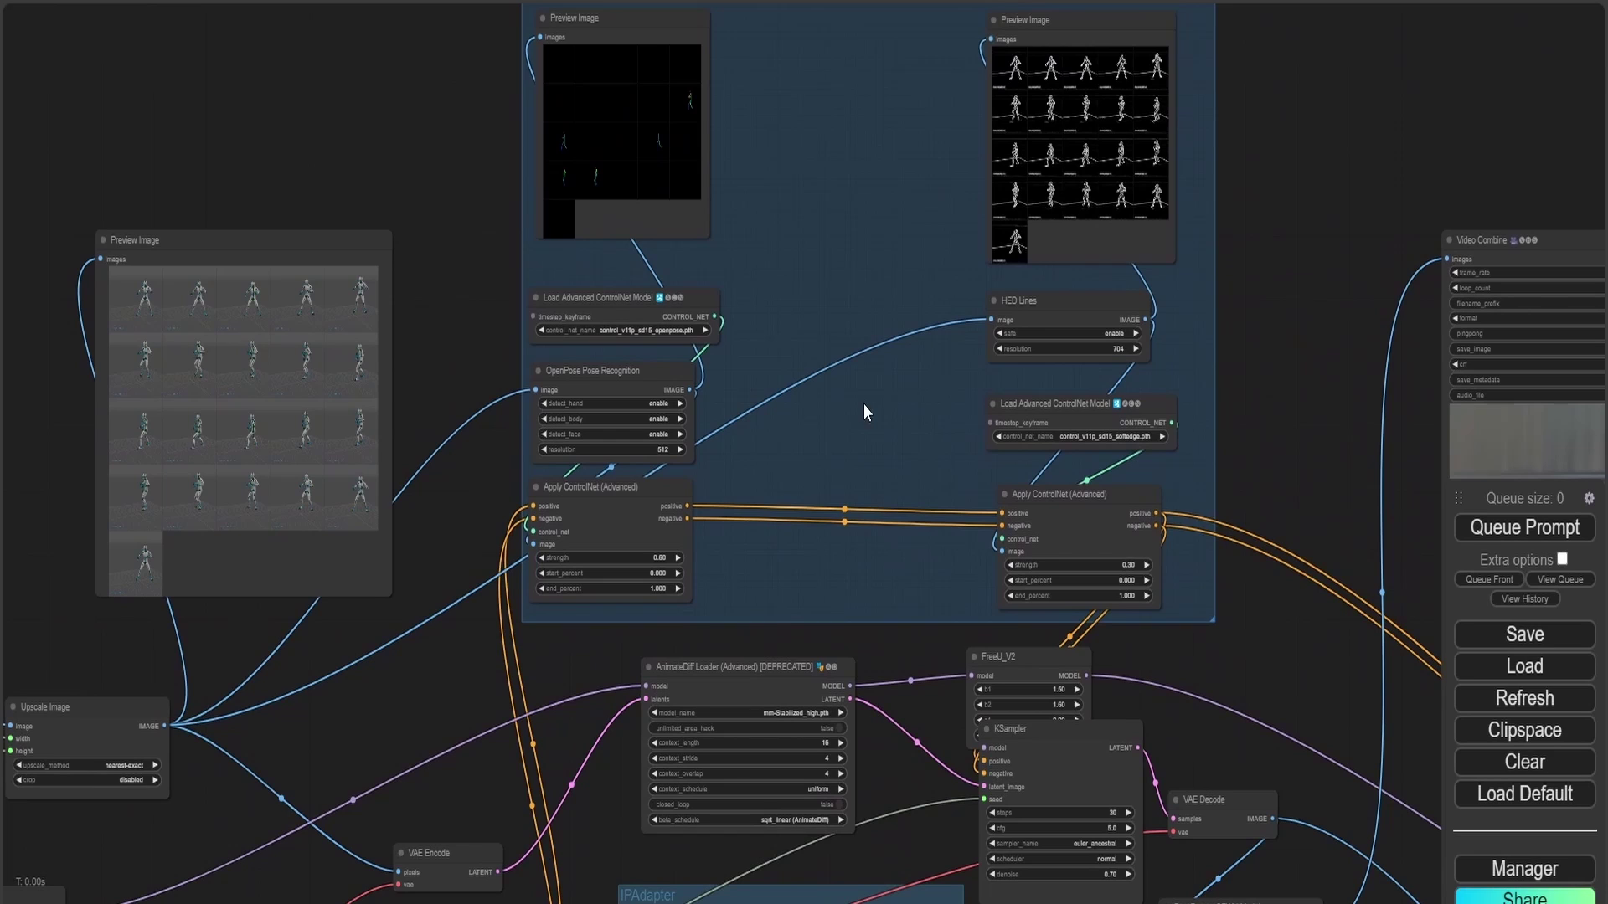
scroll(683, 297, "up", 5)
scroll(682, 298, "up", 3)
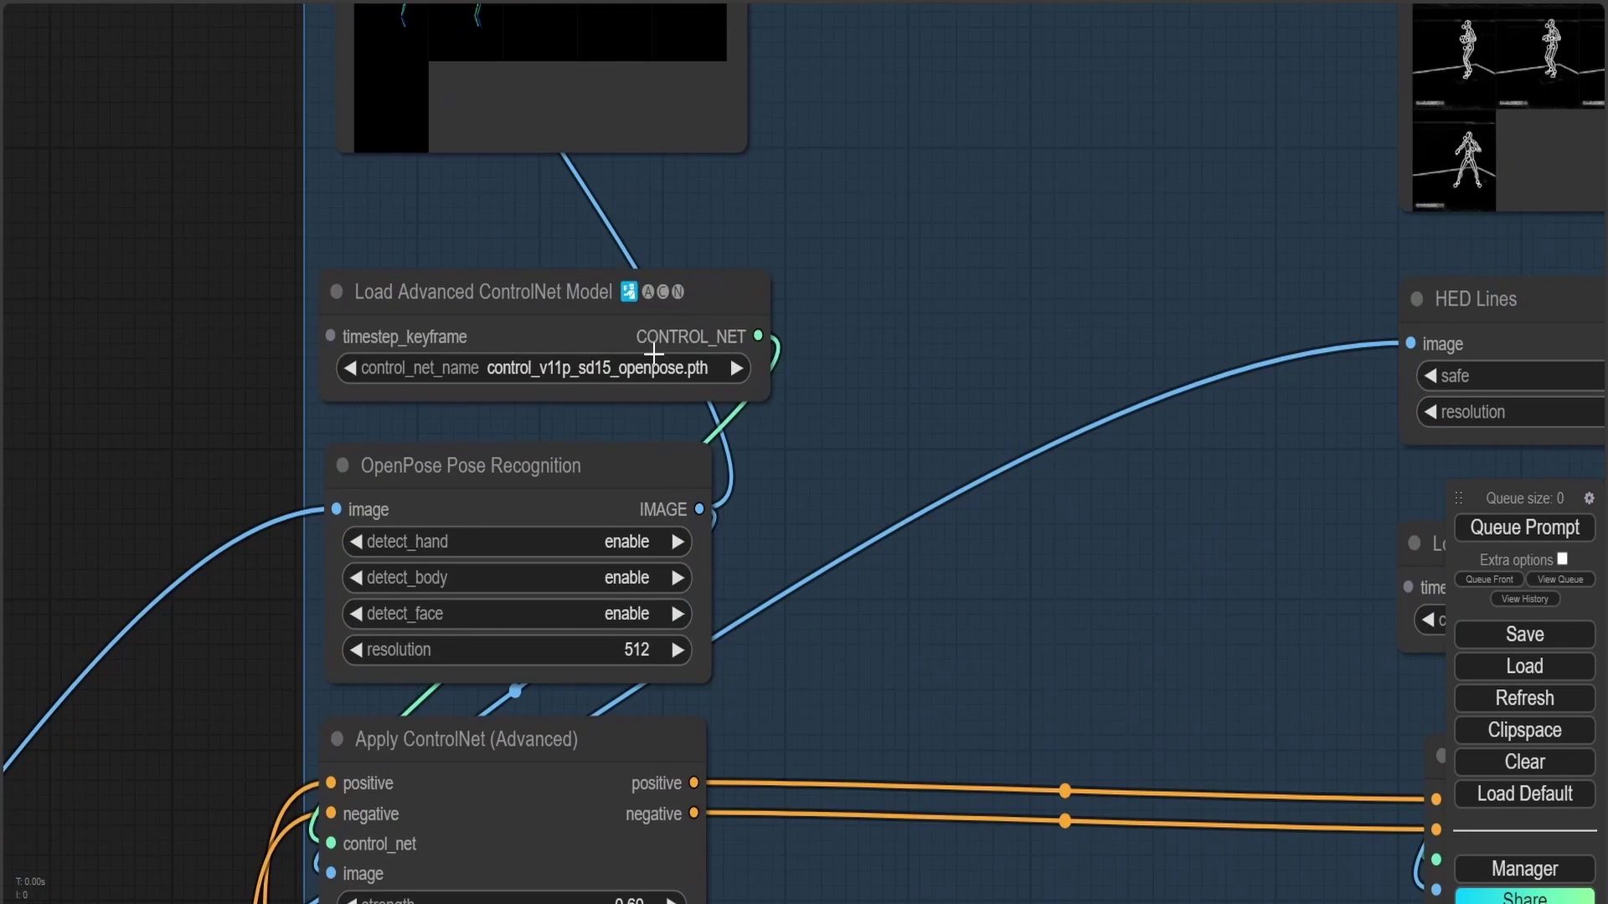
left_click(550, 368)
left_click(576, 361)
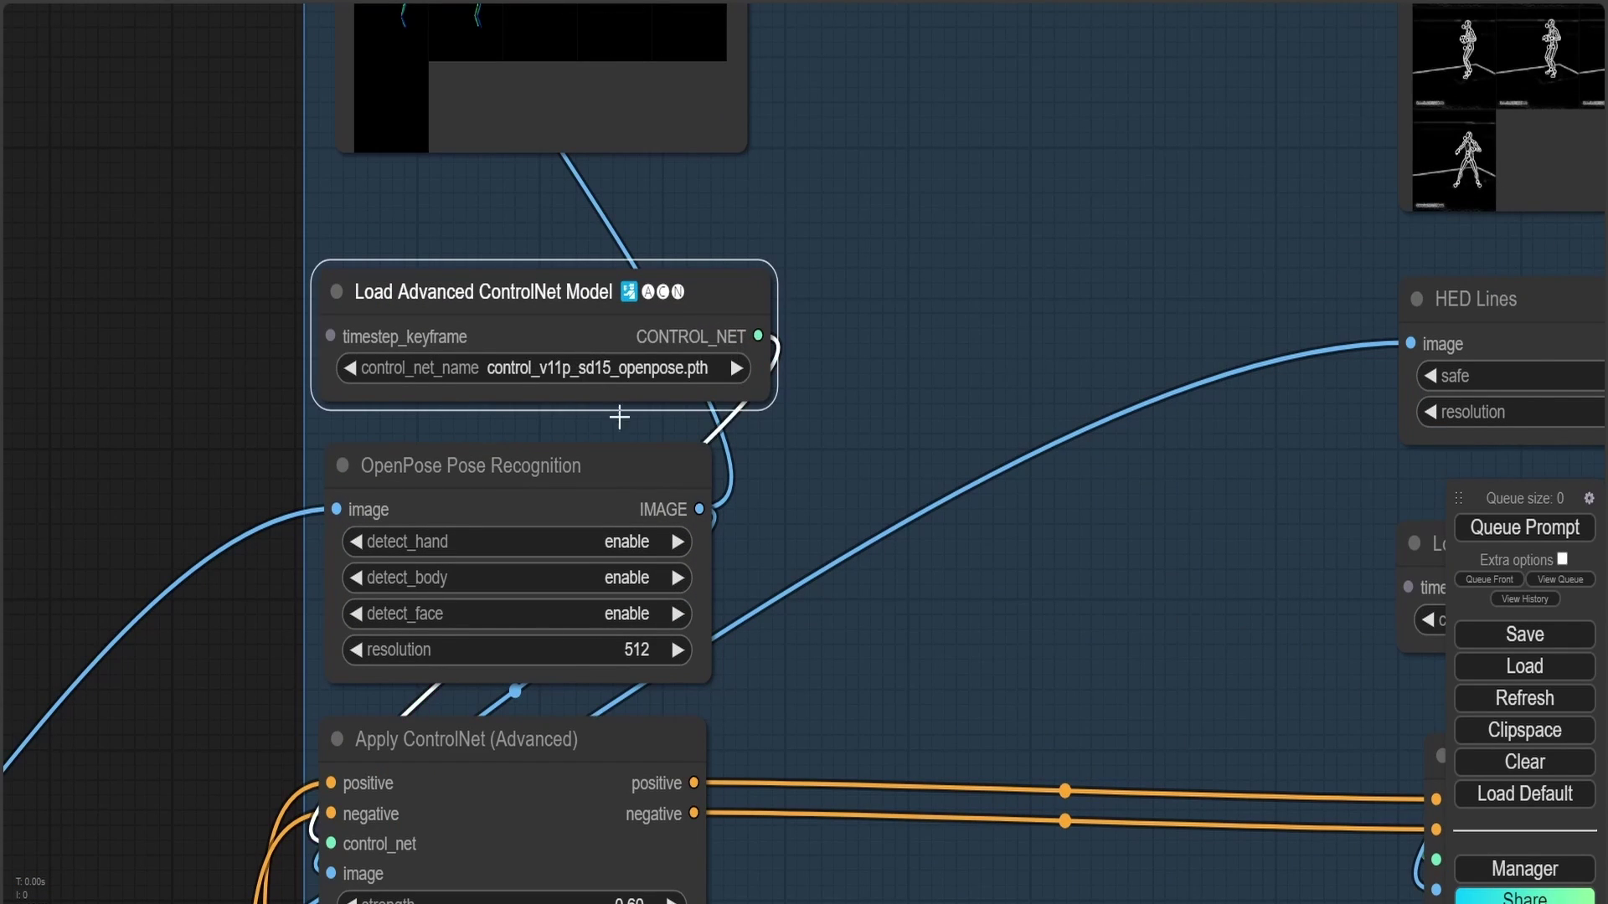
Step: Move the KSampler node down and to the left
scroll(818, 438, "down", 2)
scroll(1047, 413, "up", 2)
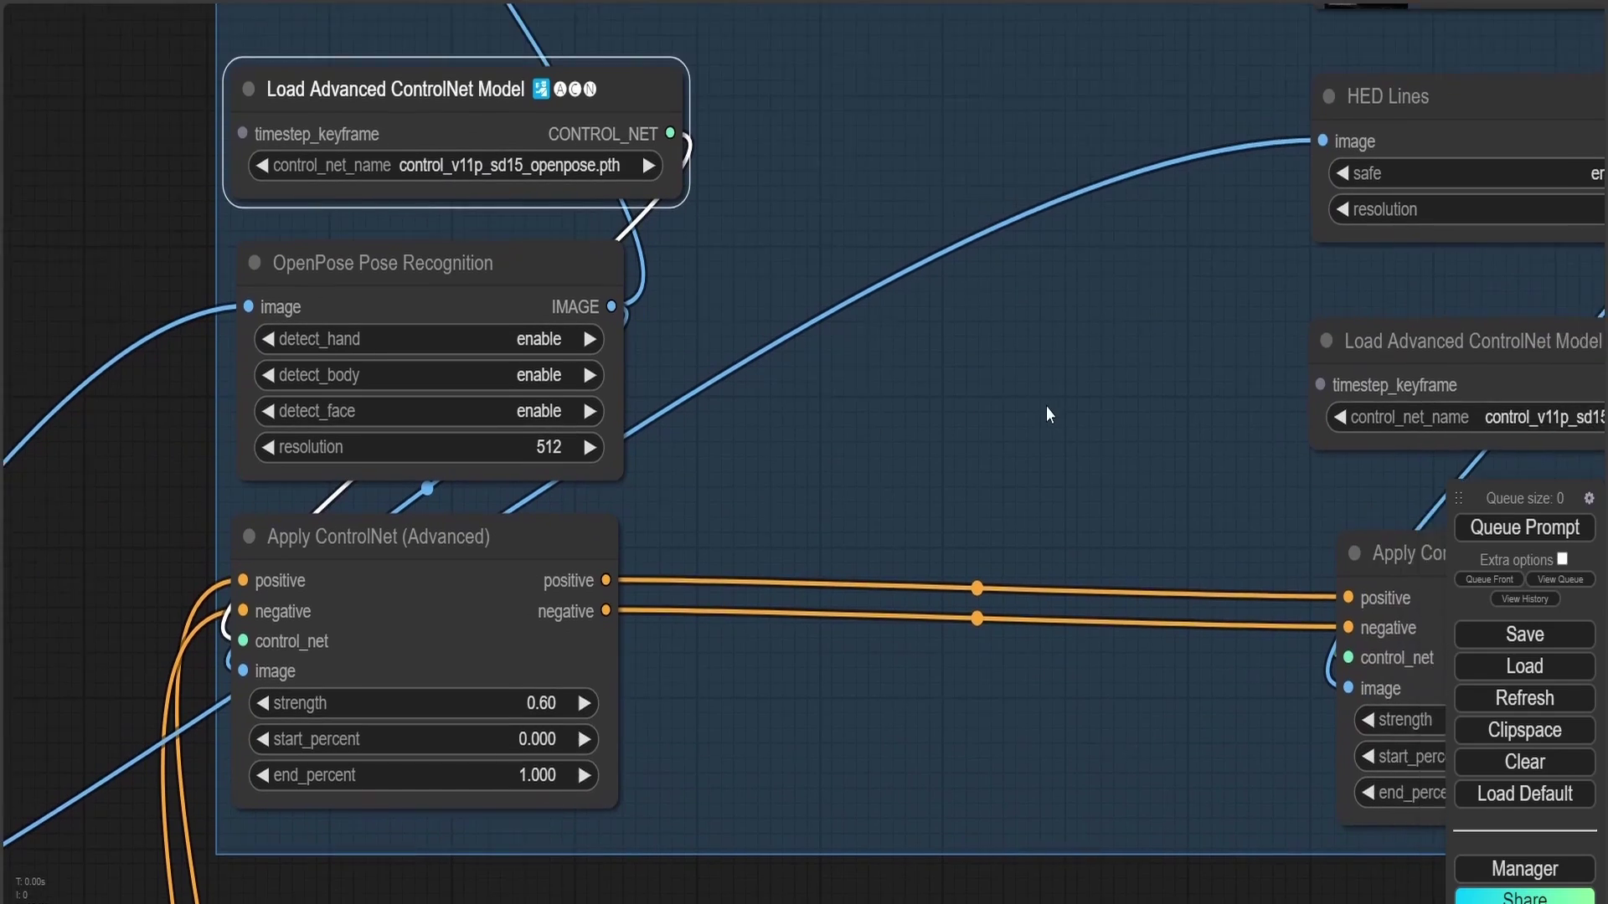
scroll(678, 582, "right", 8)
scroll(679, 582, "up", 2)
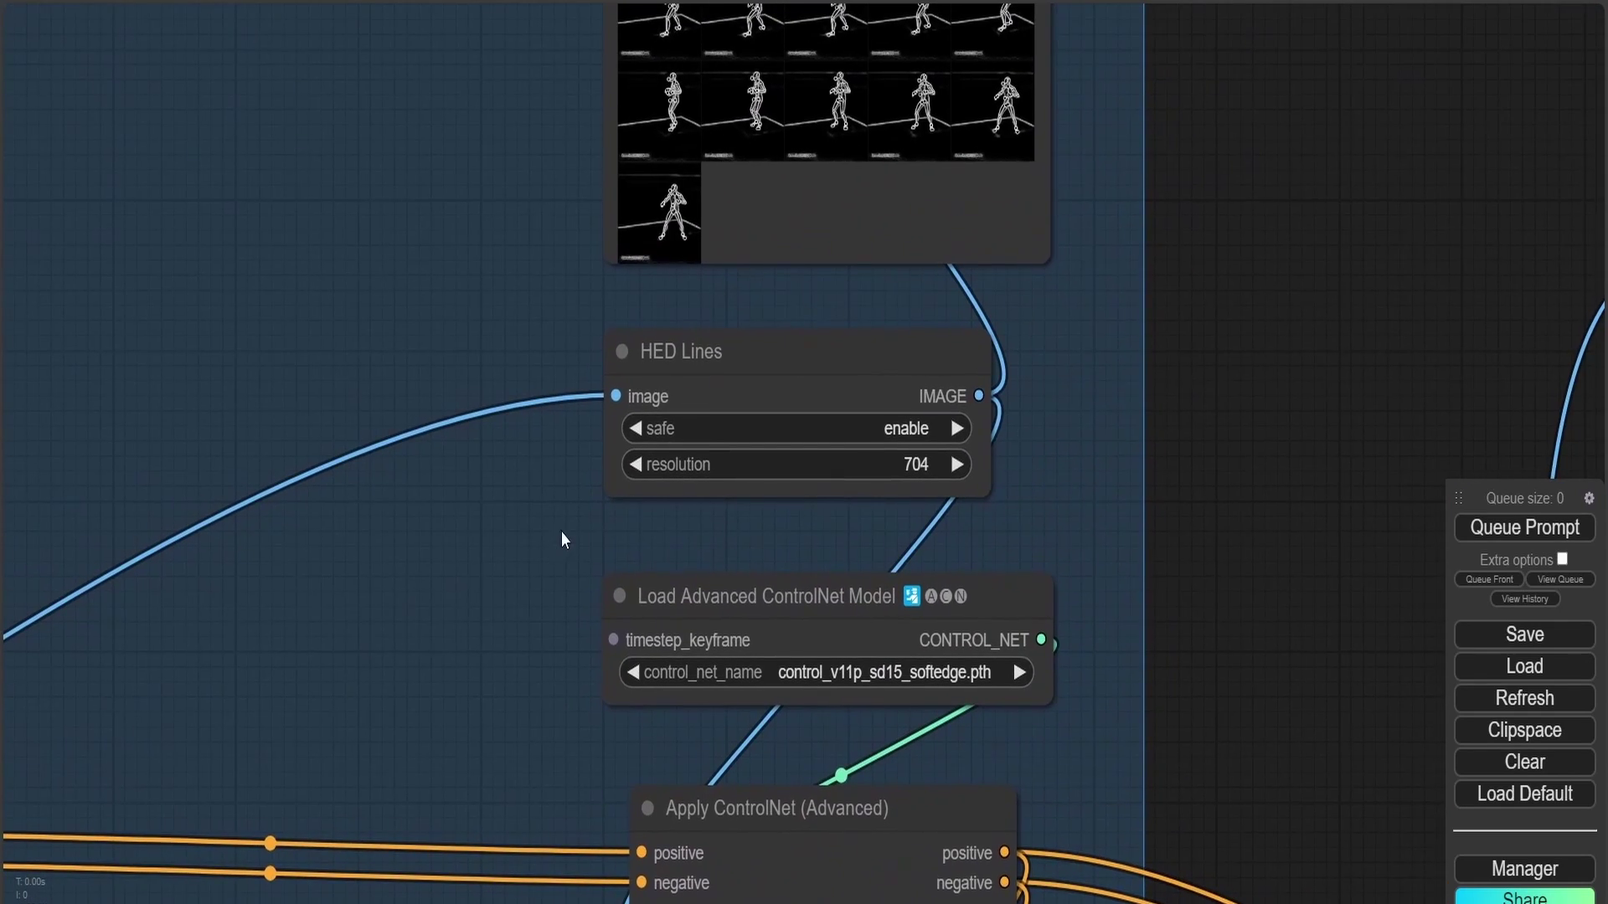
scroll(1157, 291, "up", 3)
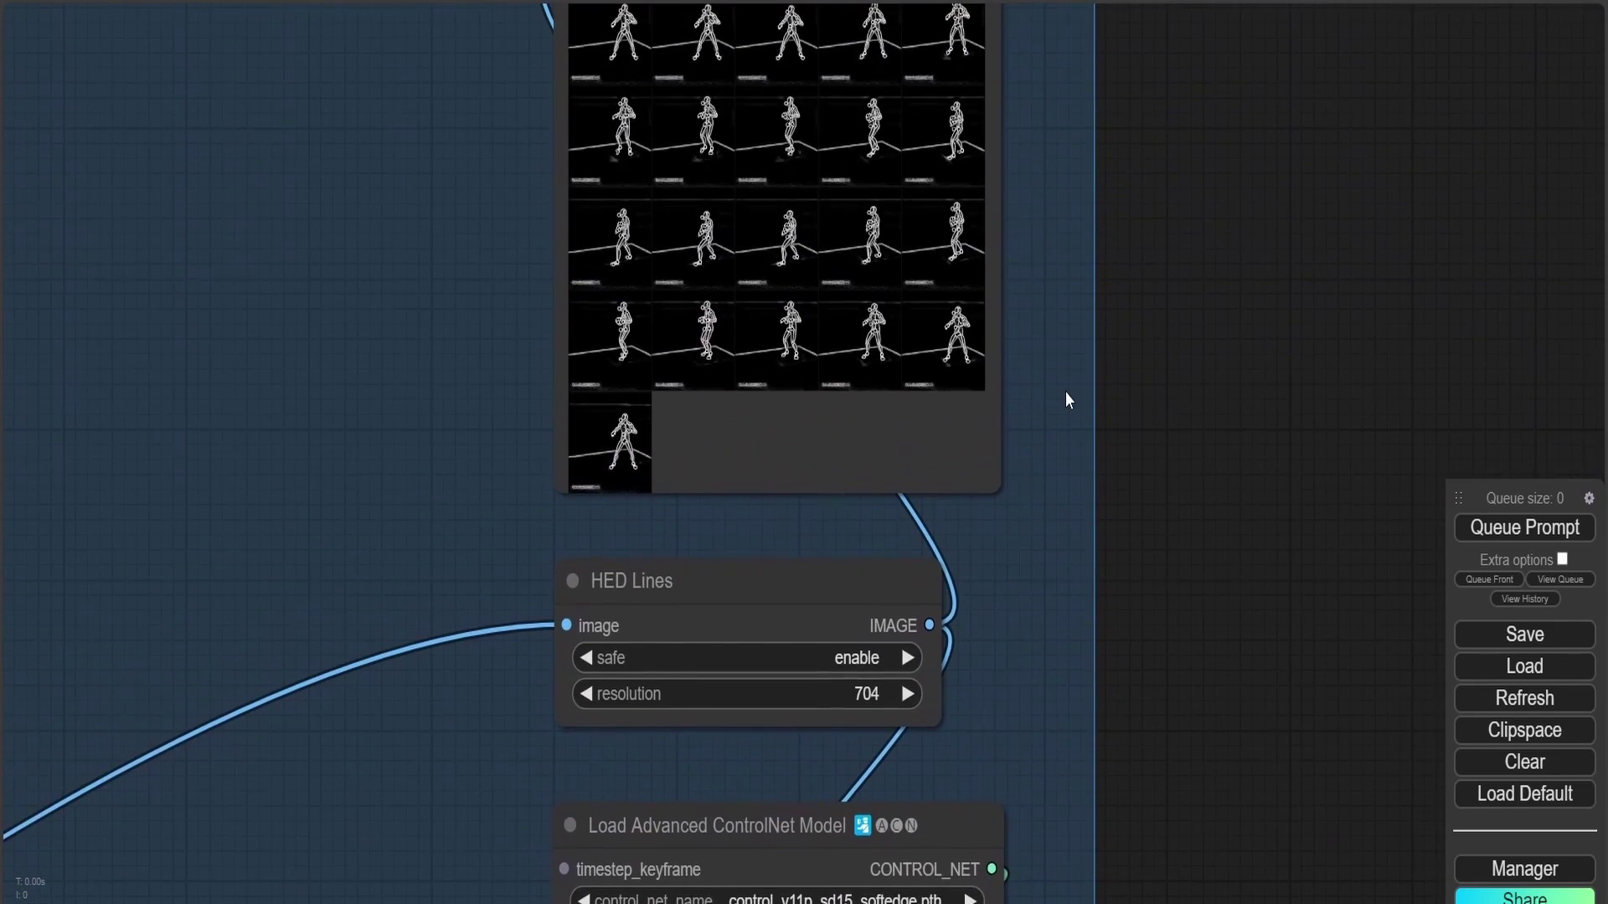
scroll(1066, 400, "down", 1)
scroll(1067, 521, "down", 3)
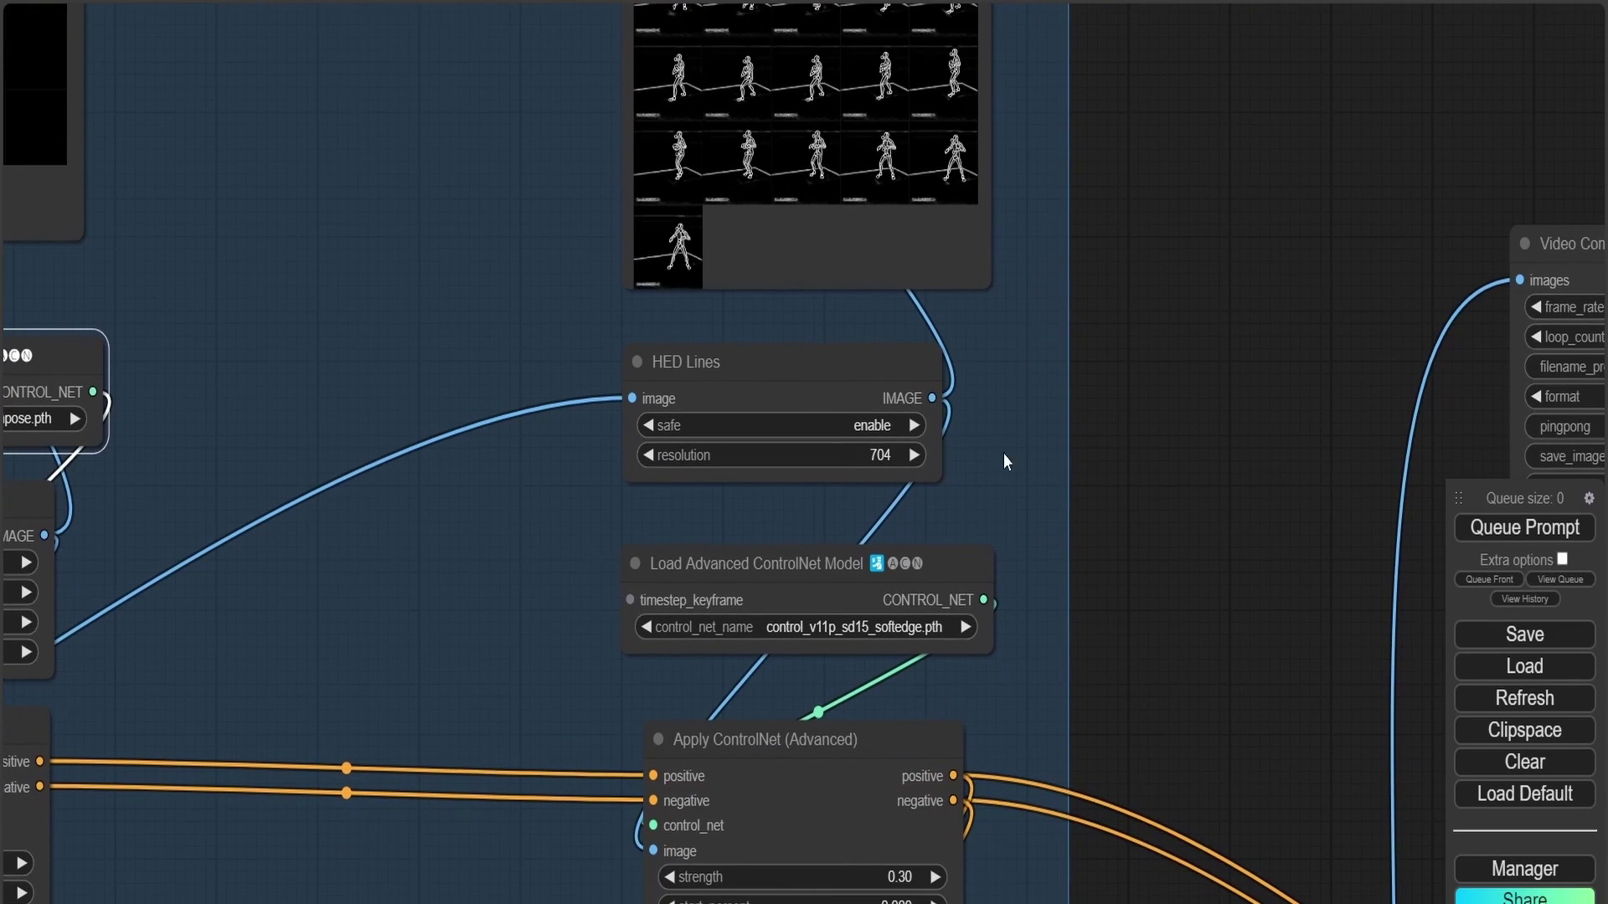
left_click_drag(1113, 658, 1132, 505)
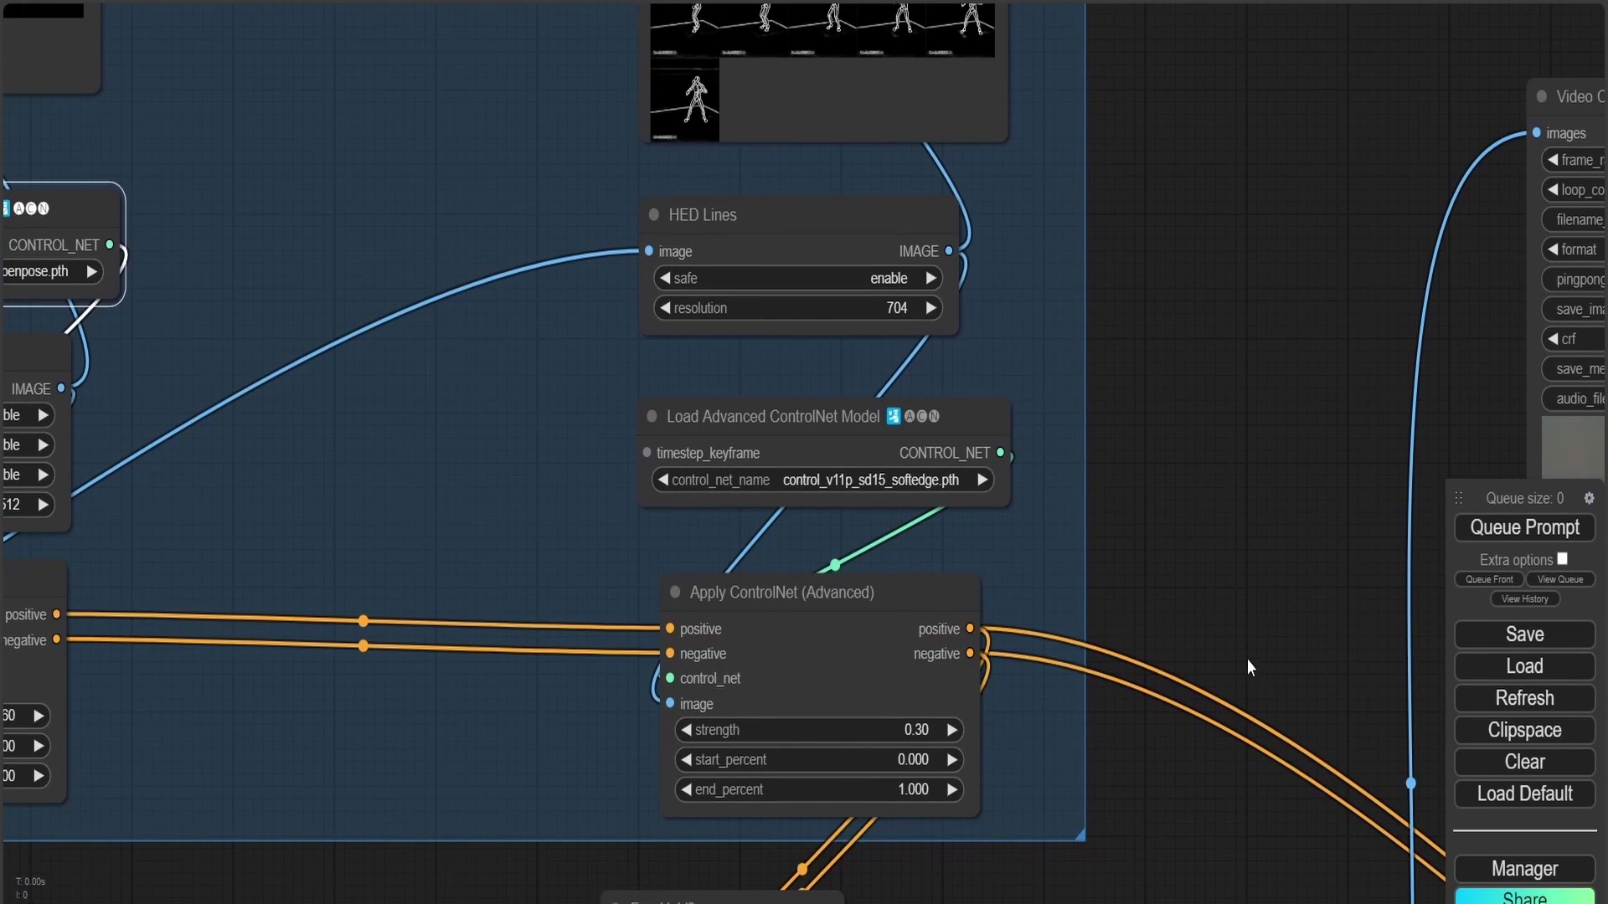
scroll(1248, 667, "down", 3)
left_click_drag(1204, 435, 1167, 364)
scroll(1043, 476, "down", 2)
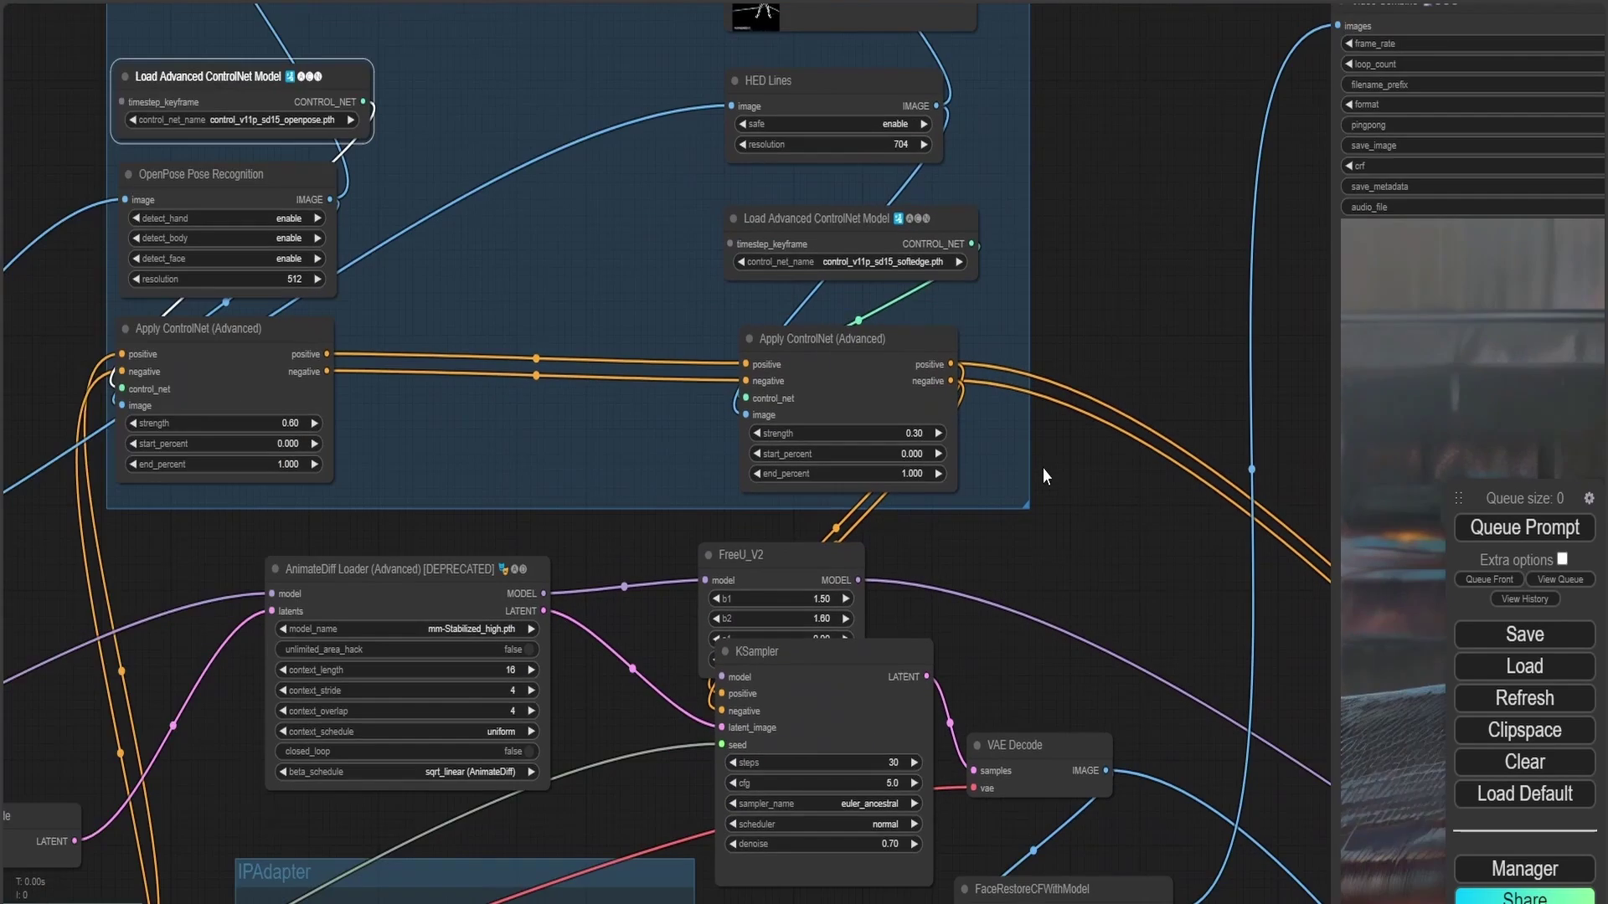
left_click_drag(1045, 650, 1007, 406)
left_click_drag(854, 424, 759, 493)
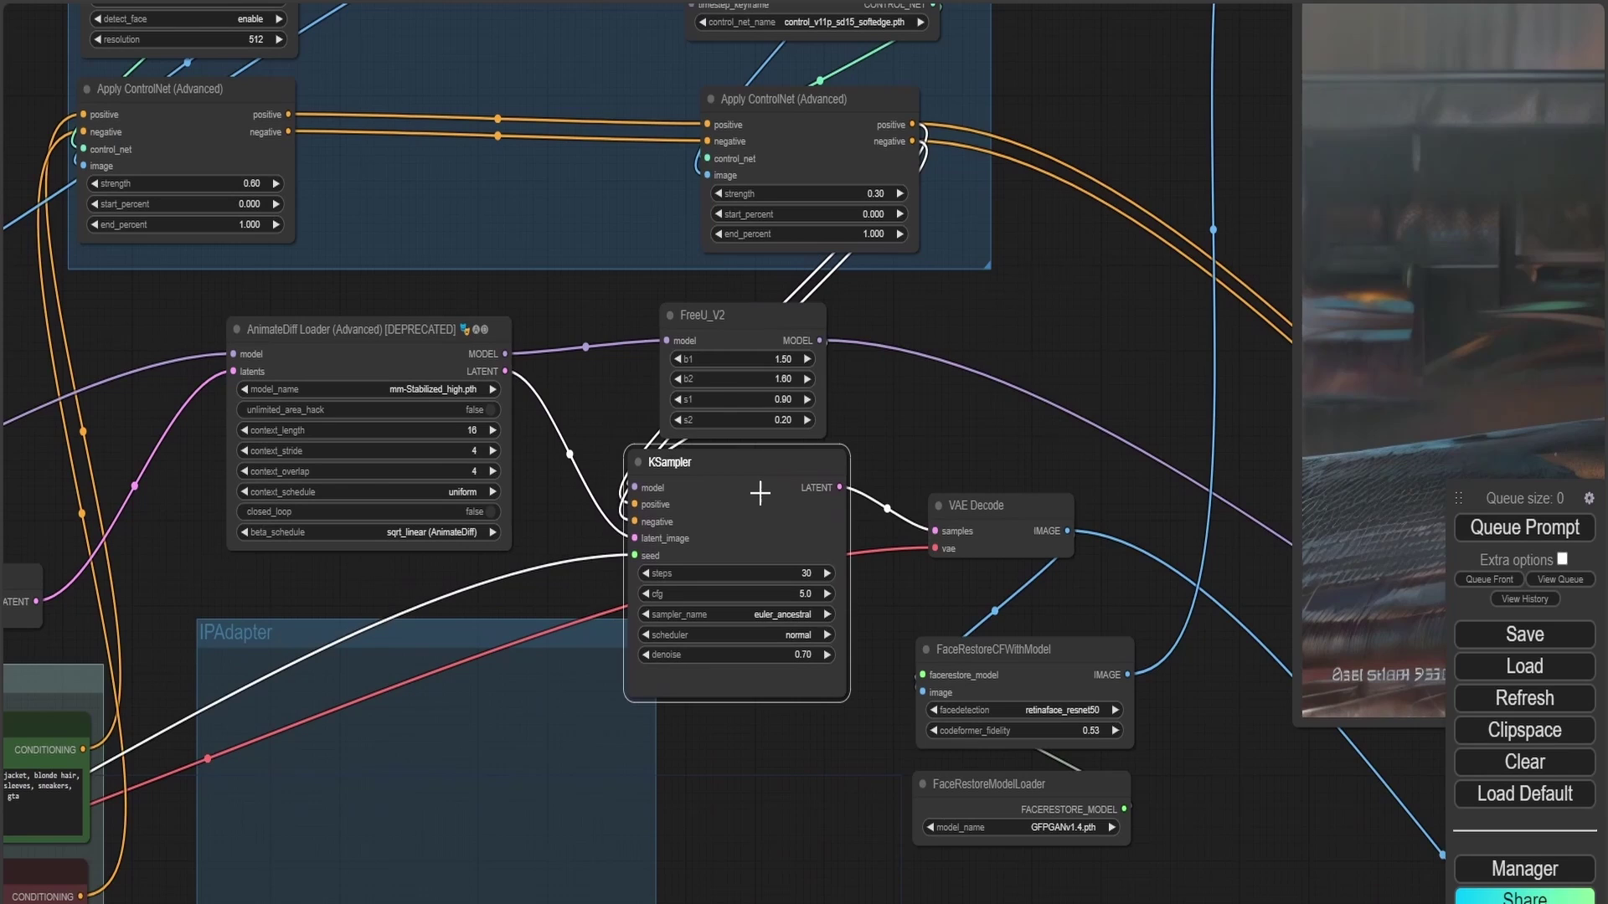
Step: Review the face restore and video output nodes, then queue the workflow to render
scroll(905, 674, "up", 2)
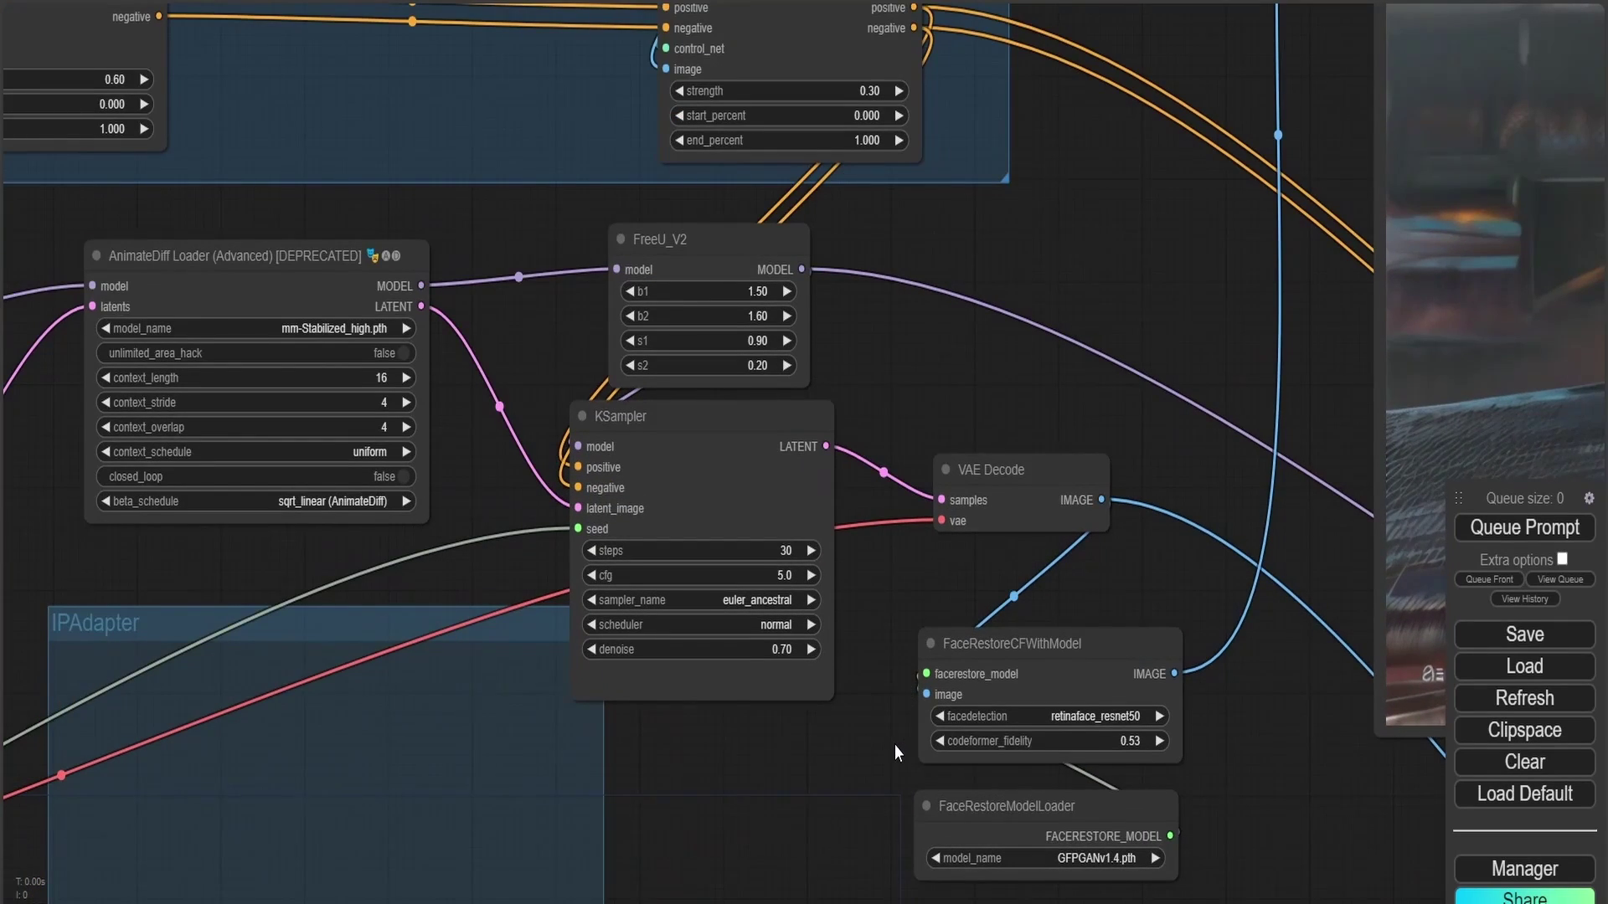
left_click_drag(895, 745, 677, 674)
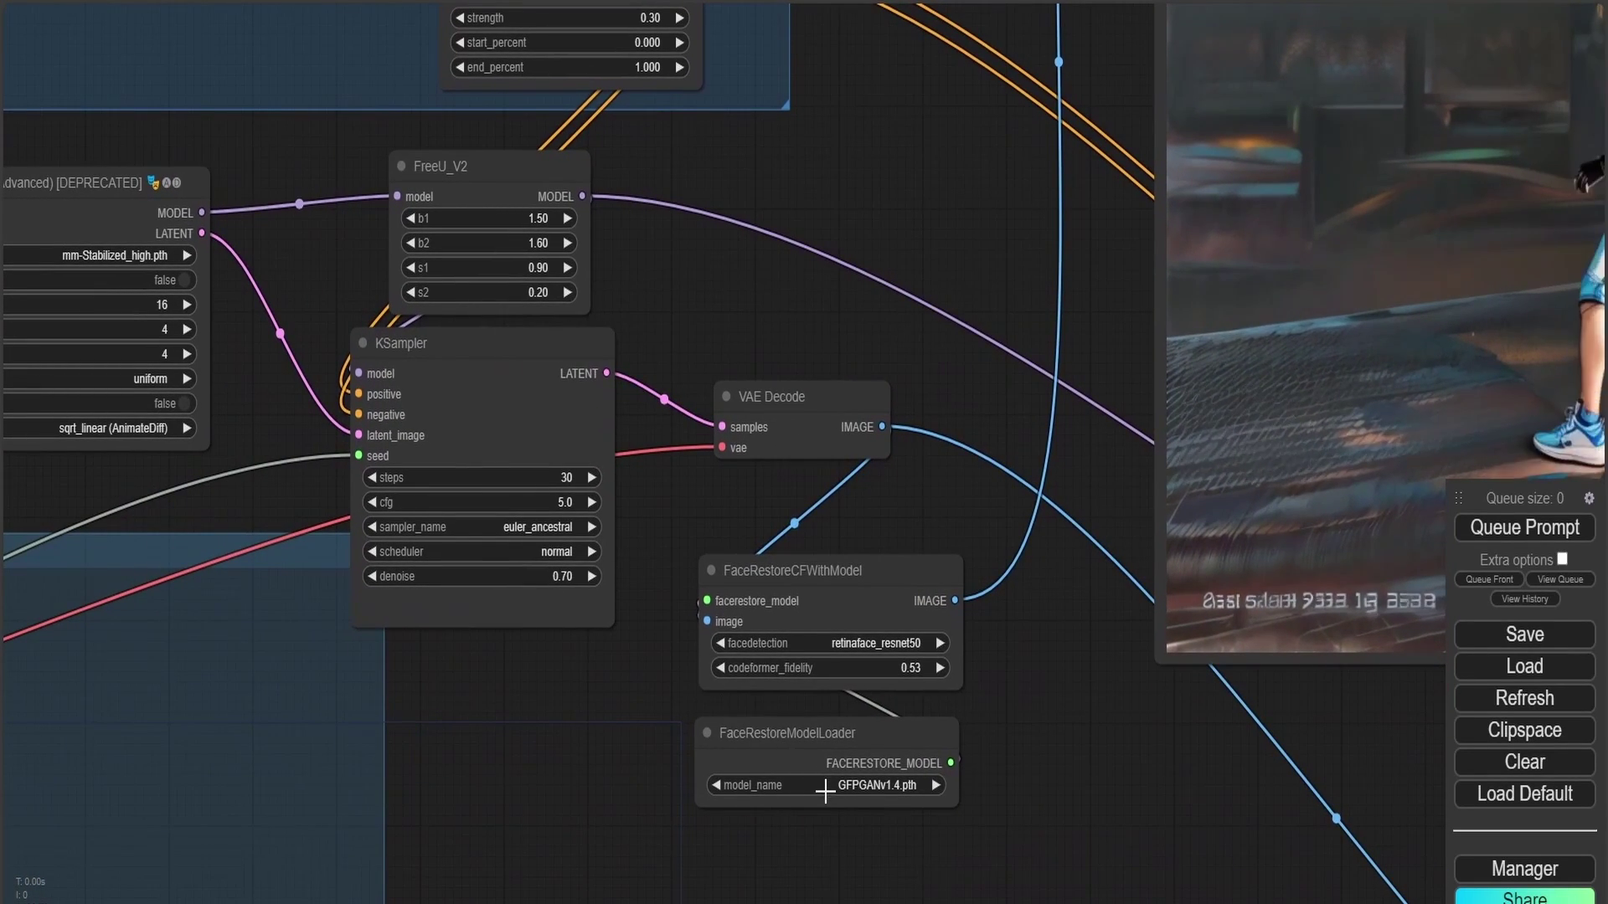
scroll(830, 795, "down", 5)
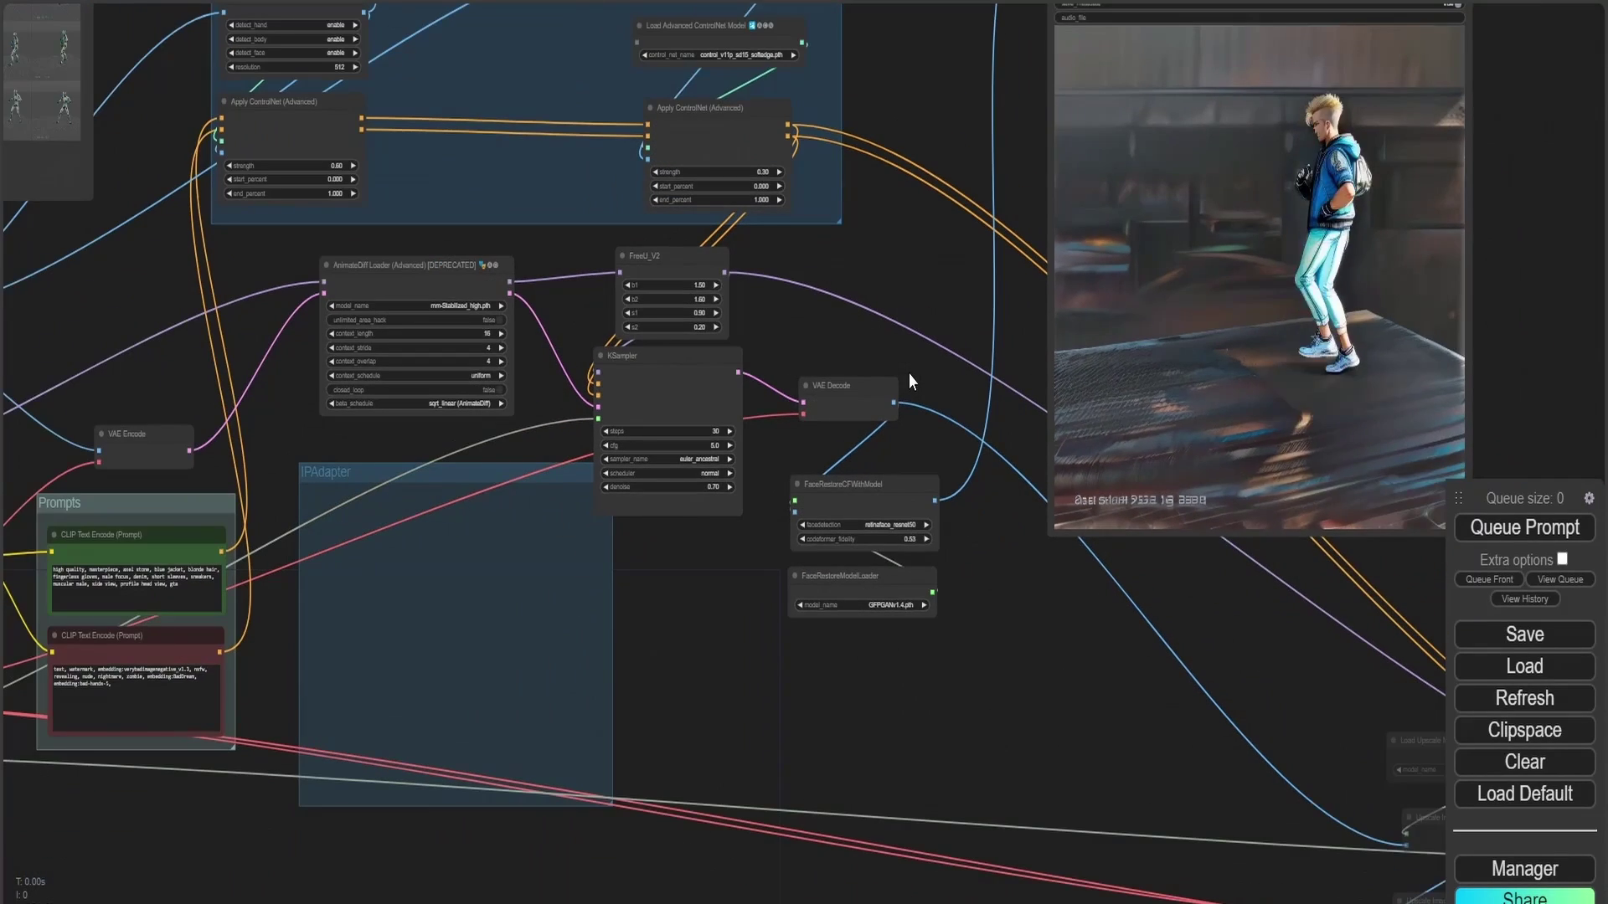
left_click_drag(897, 340, 631, 360)
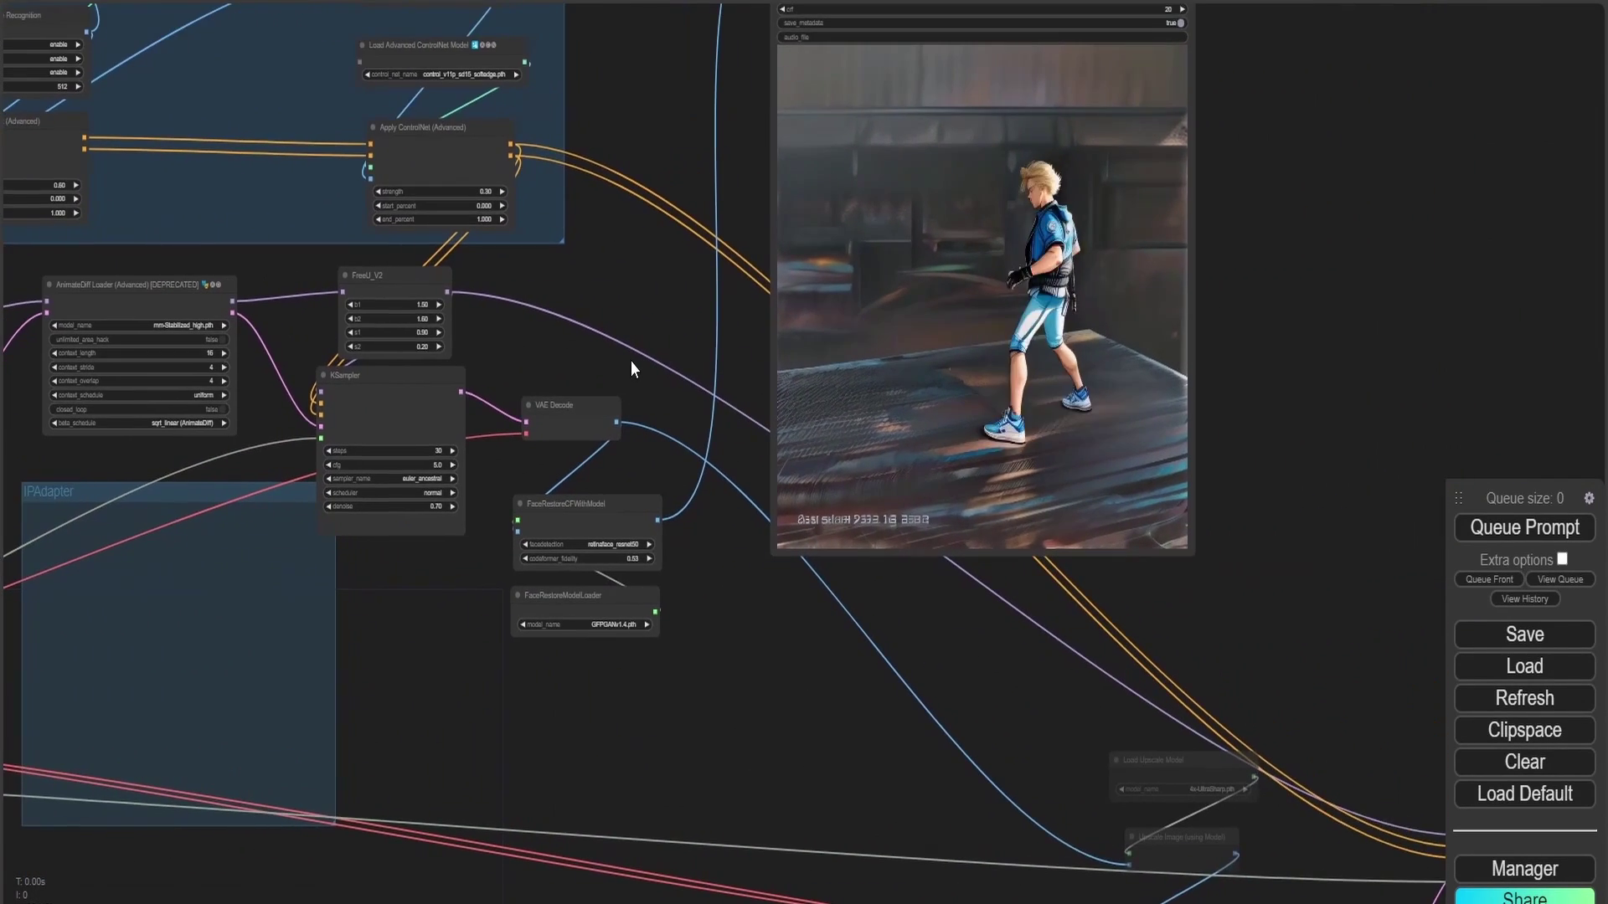
scroll(754, 469, "down", 3)
left_click_drag(1226, 634, 901, 683)
scroll(805, 310, "down", 3)
scroll(806, 309, "down", 2)
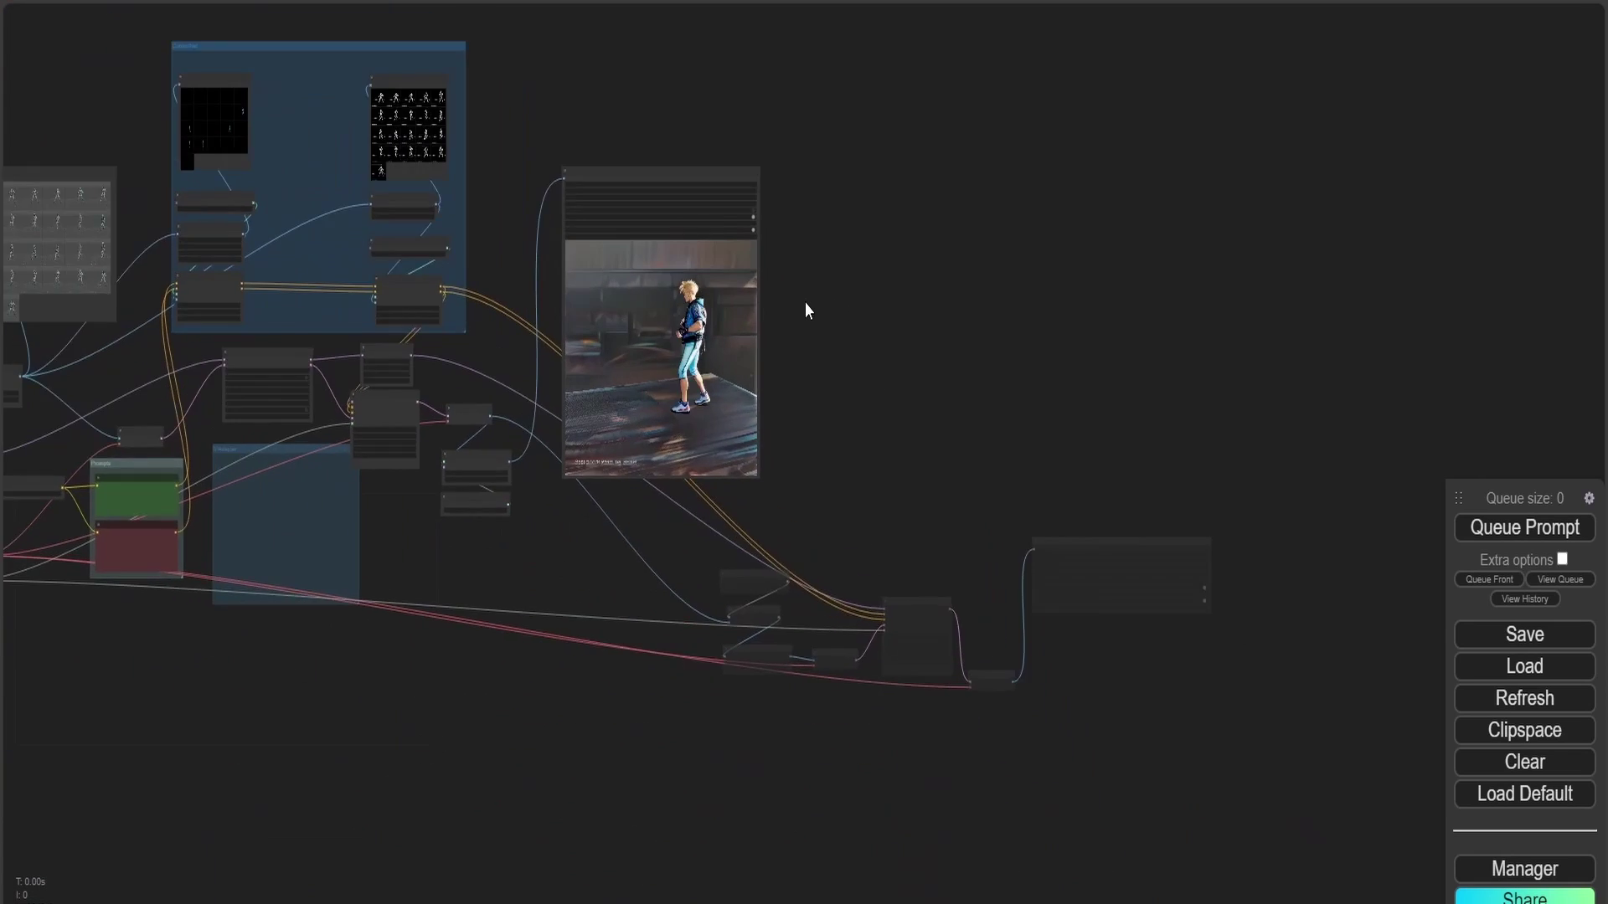
scroll(802, 309, "up", 4)
left_click_drag(612, 141, 893, 280)
left_click(1554, 529)
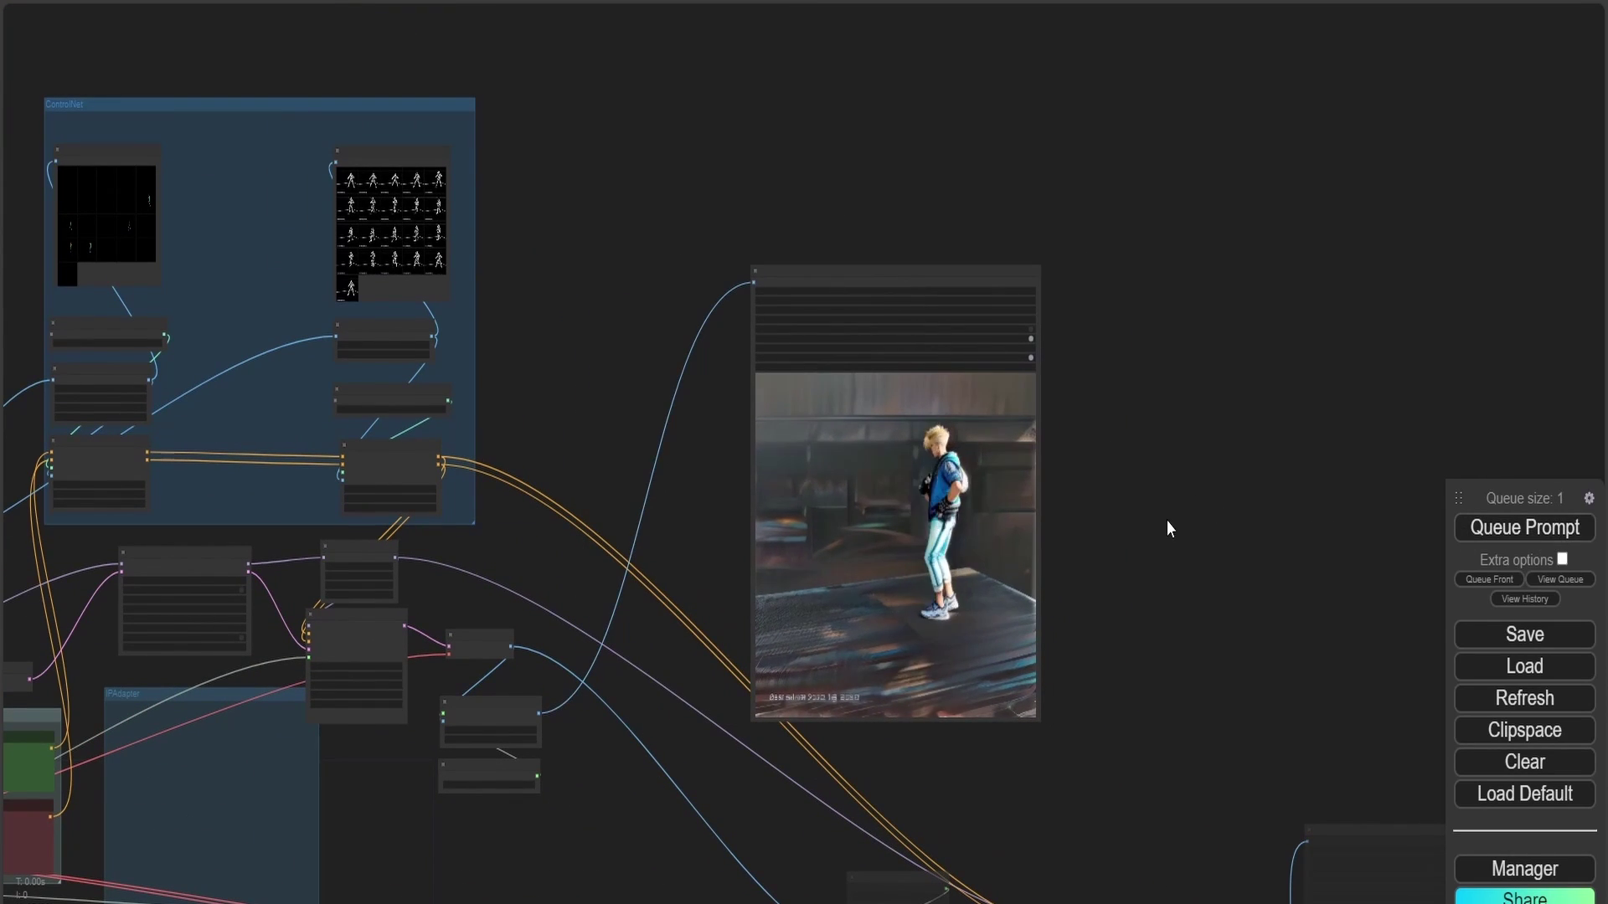
scroll(1167, 520, "down", 2)
left_click_drag(704, 405, 1033, 360)
Step: Zoom and pan the canvas to centre the HED Lines Preview Image node and its soft-edge frames
scroll(682, 212, "up", 5)
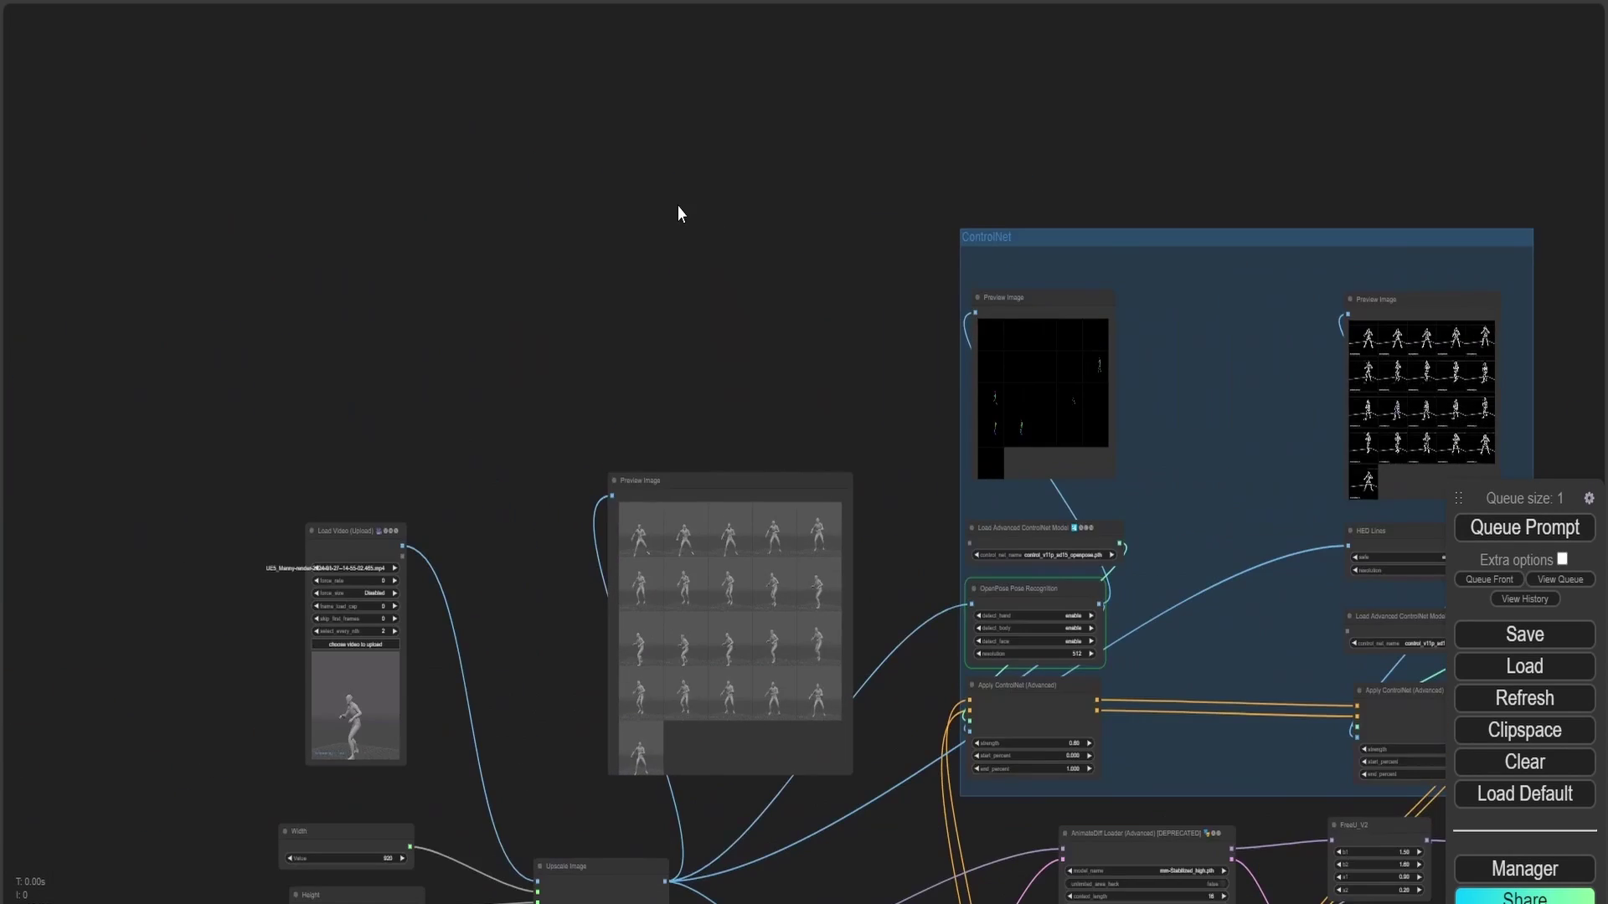
scroll(664, 384, "up", 3)
left_click_drag(664, 384, 531, 97)
scroll(528, 227, "up", 3)
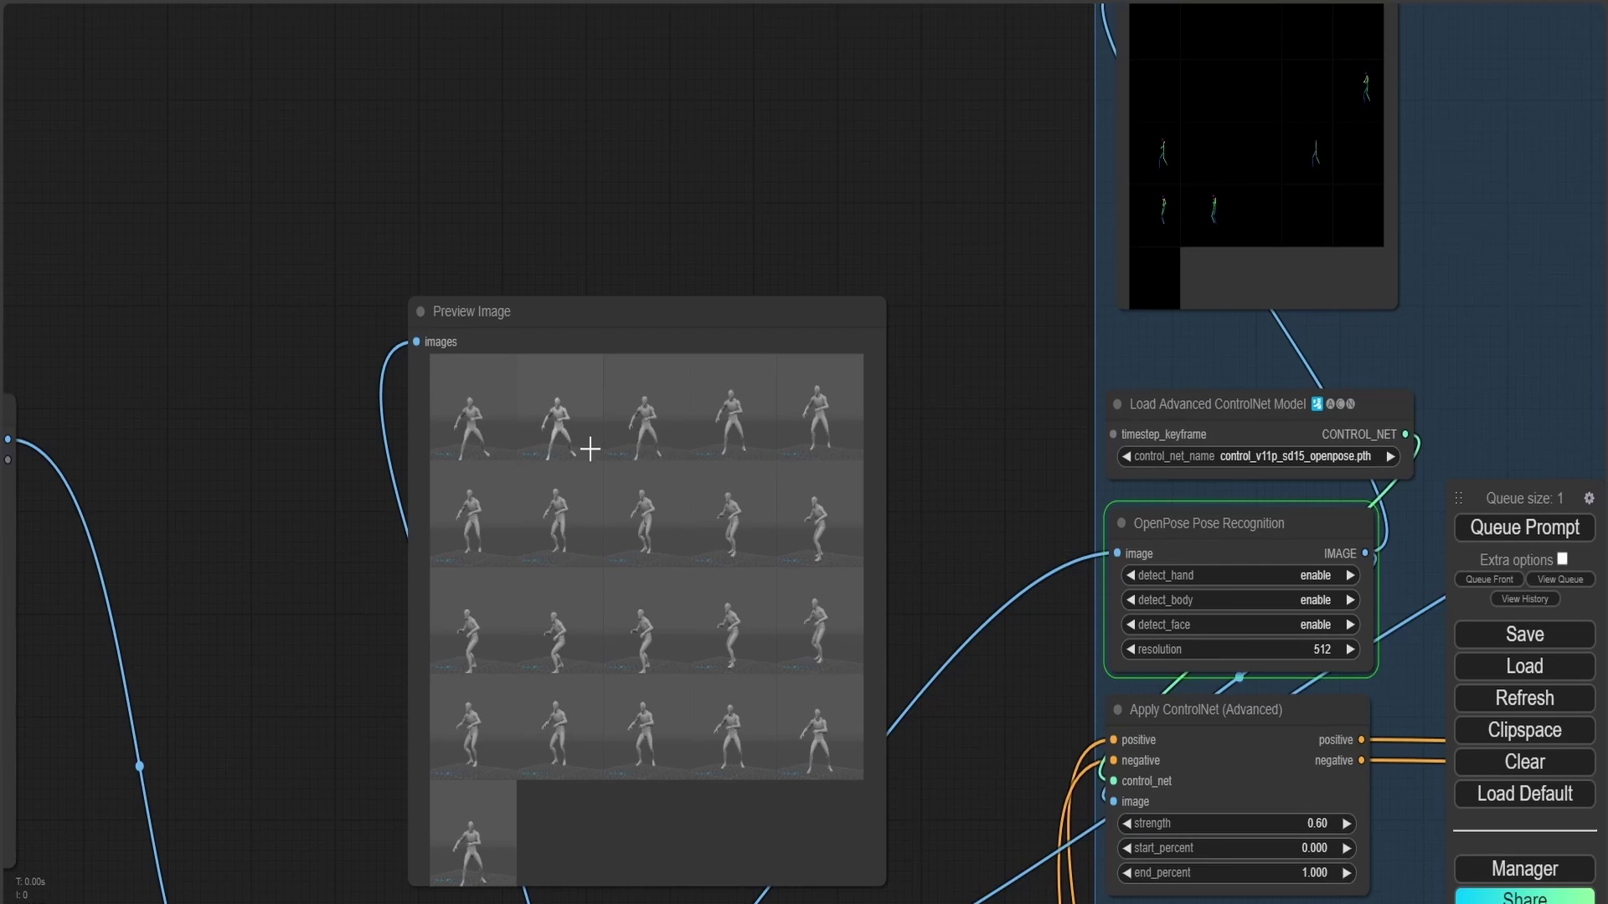
scroll(590, 449, "up", 10)
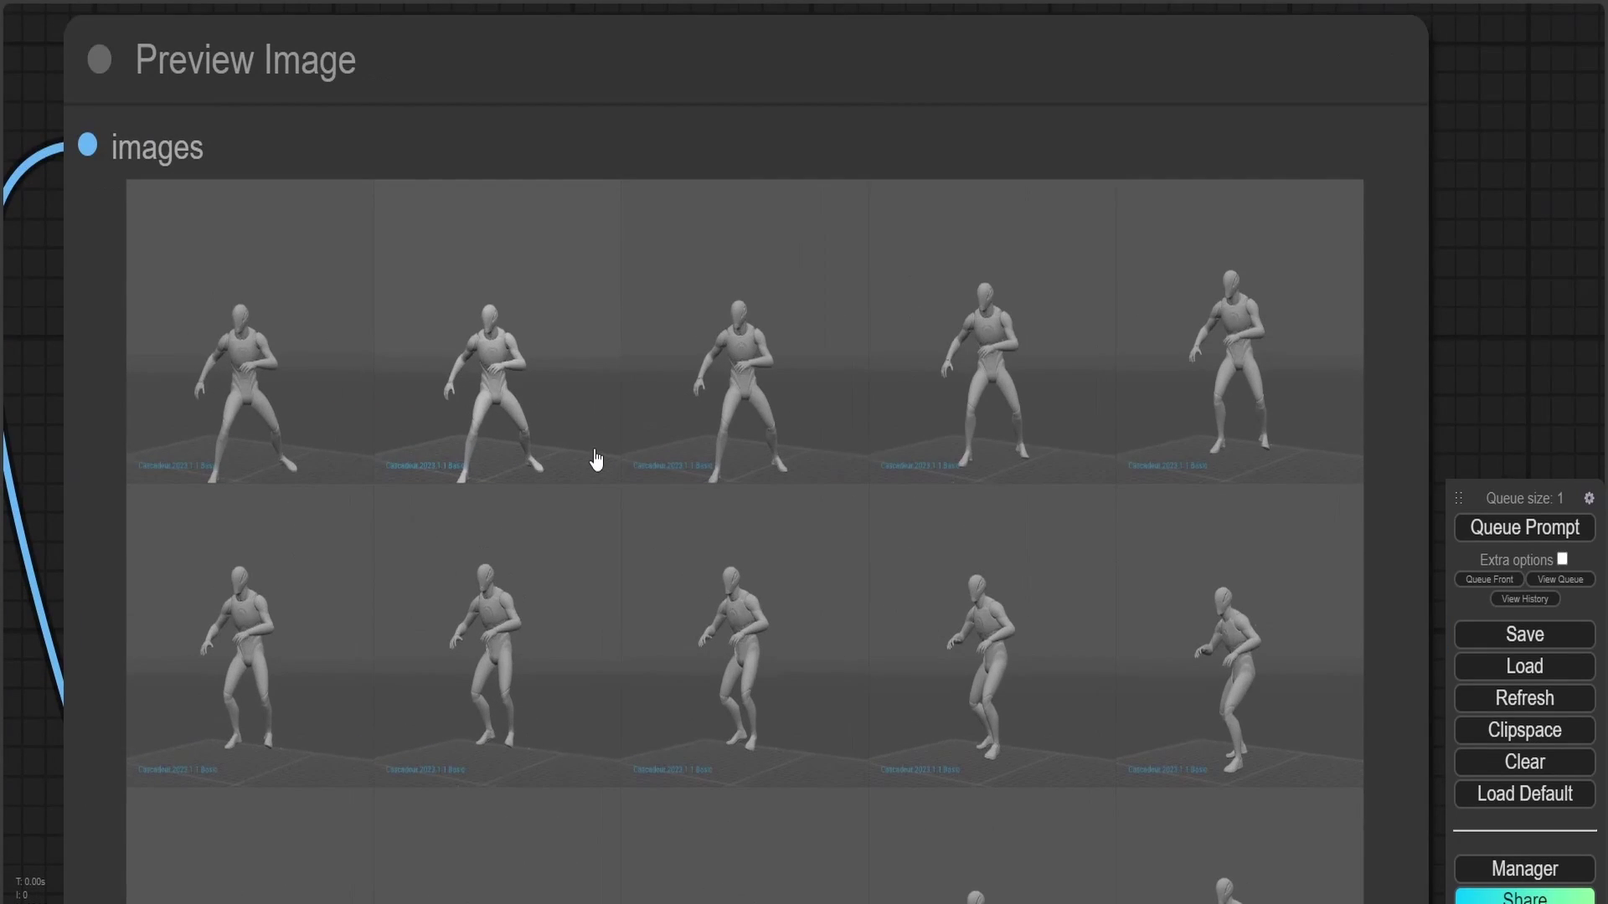
scroll(596, 459, "down", 10)
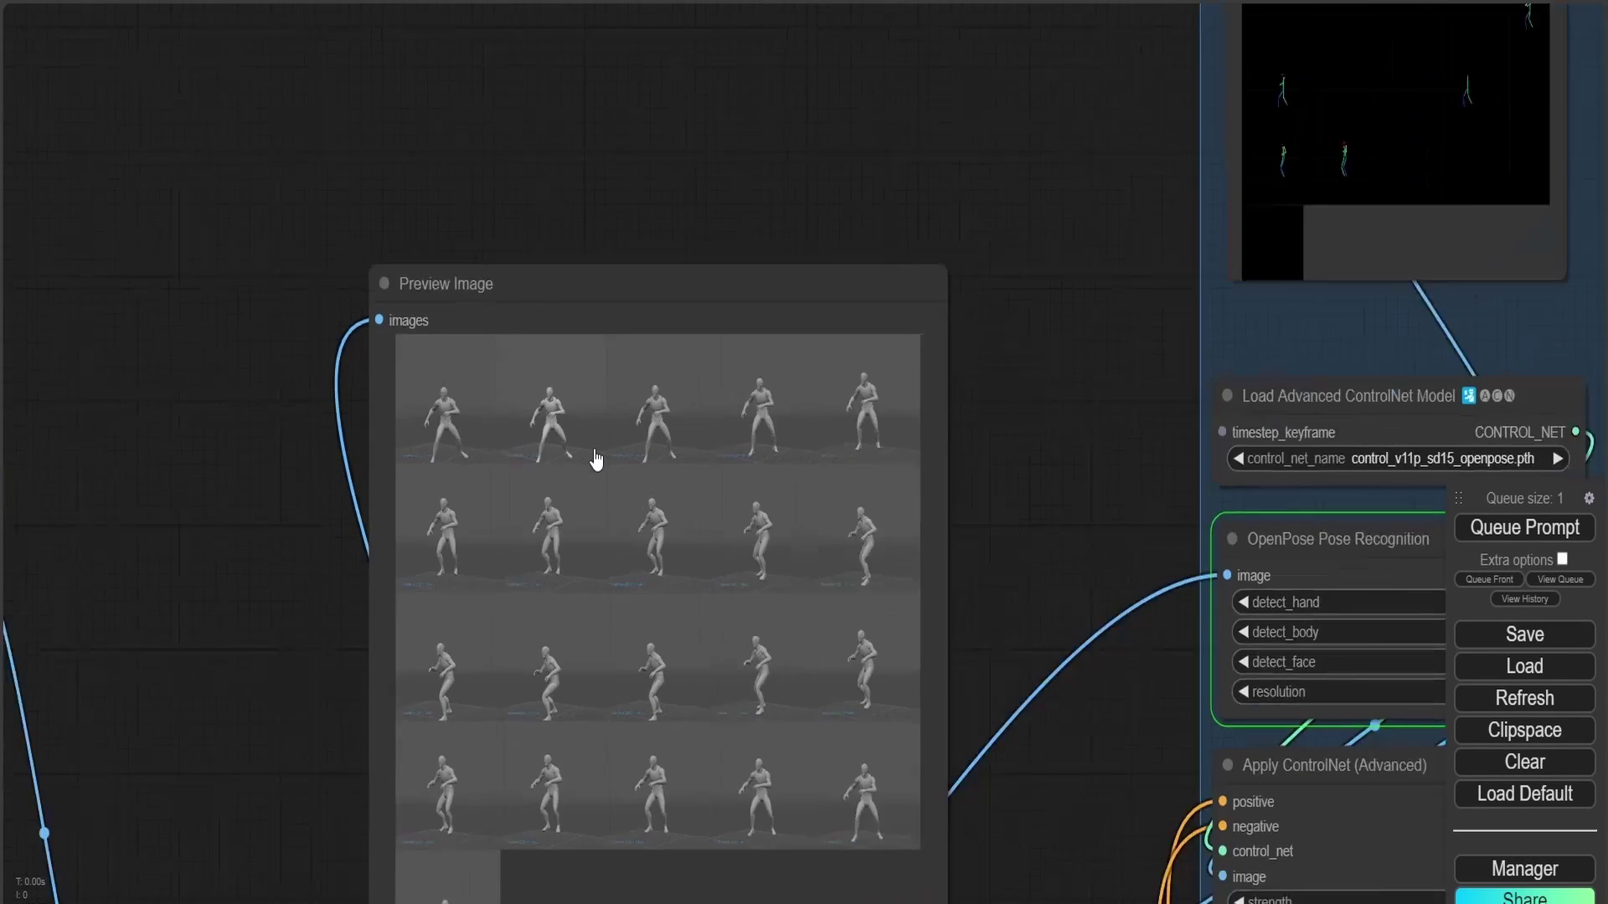
left_click_drag(919, 323, 366, 298)
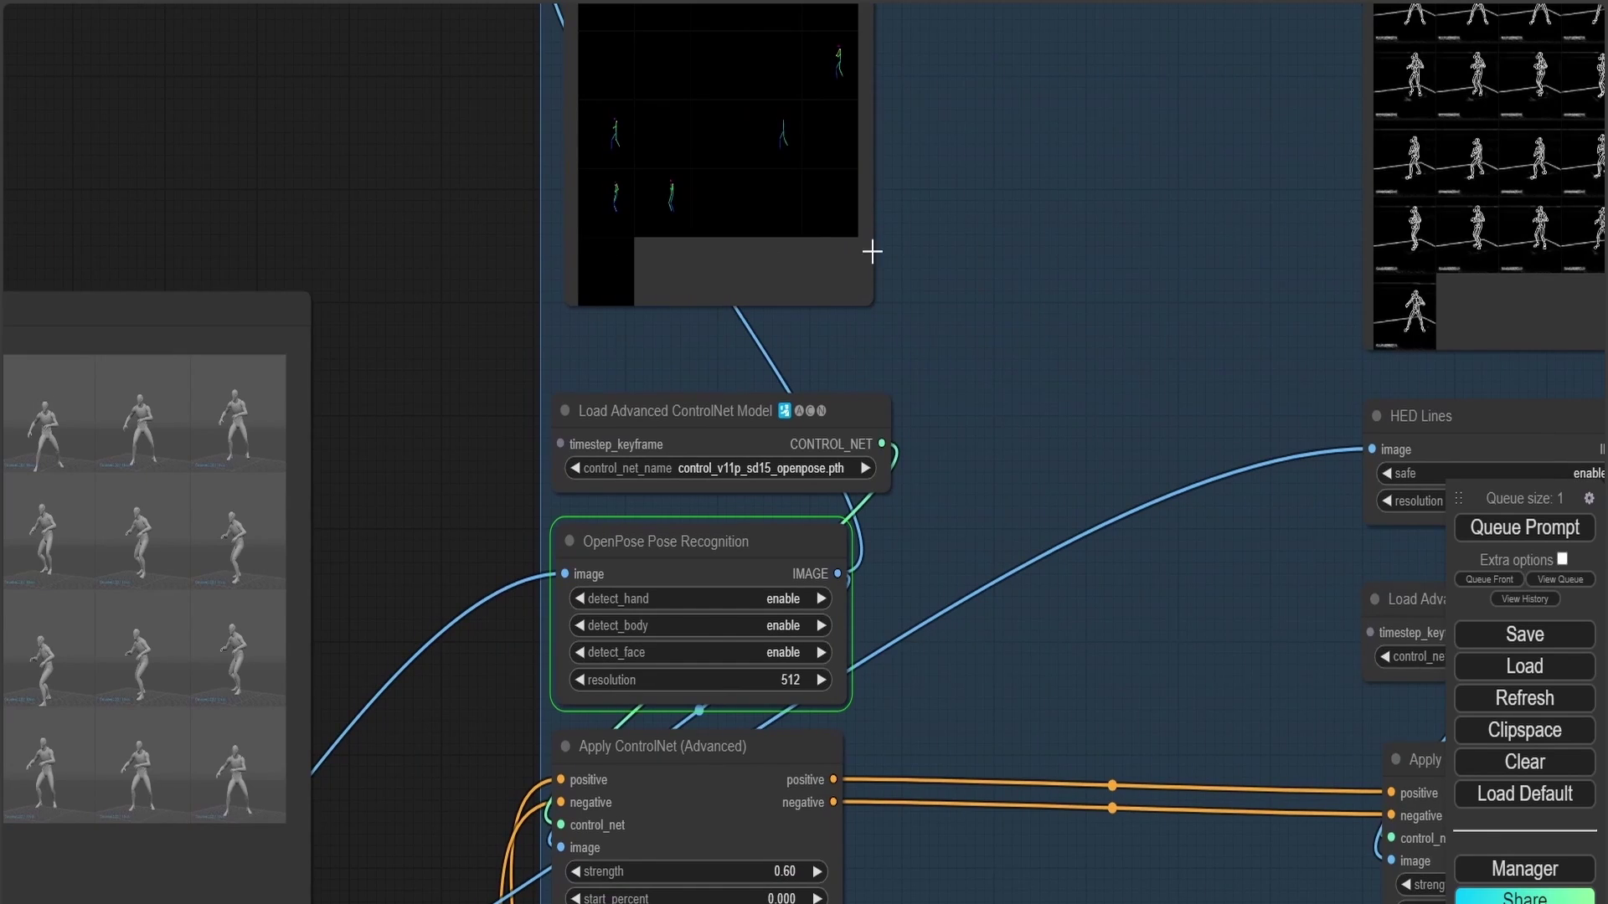
left_click_drag(993, 267, 424, 358)
scroll(545, 313, "up", 2)
left_click_drag(545, 312, 524, 308)
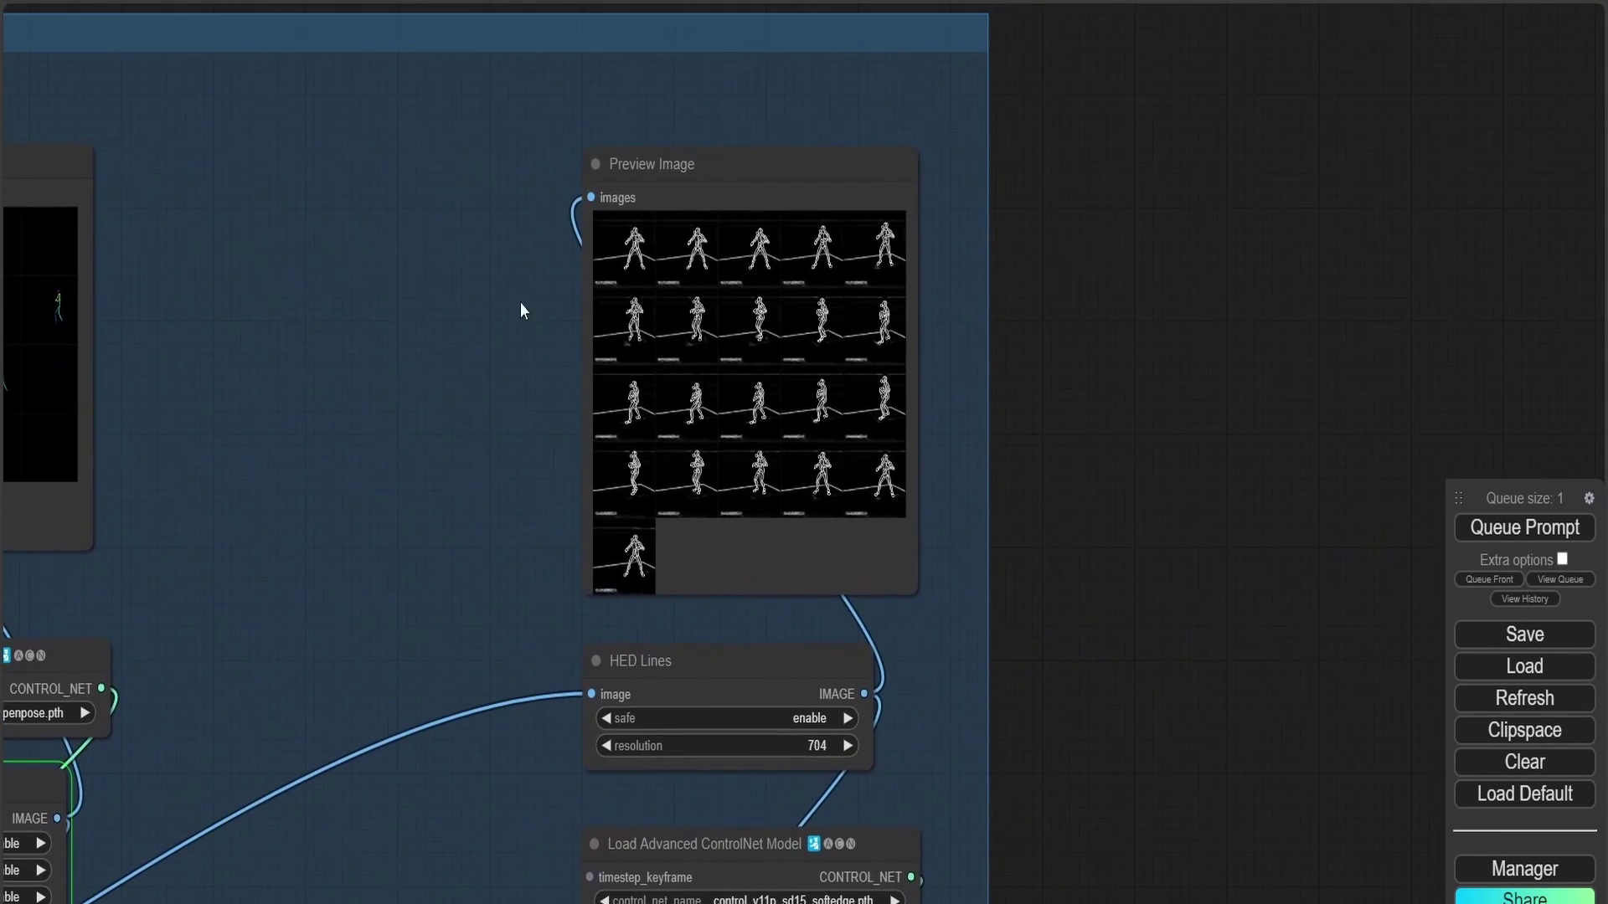
scroll(576, 267, "up", 2)
scroll(577, 266, "up", 2)
Step: Open the first HED edge frame alone and step through the following HED frames
left_click(653, 258)
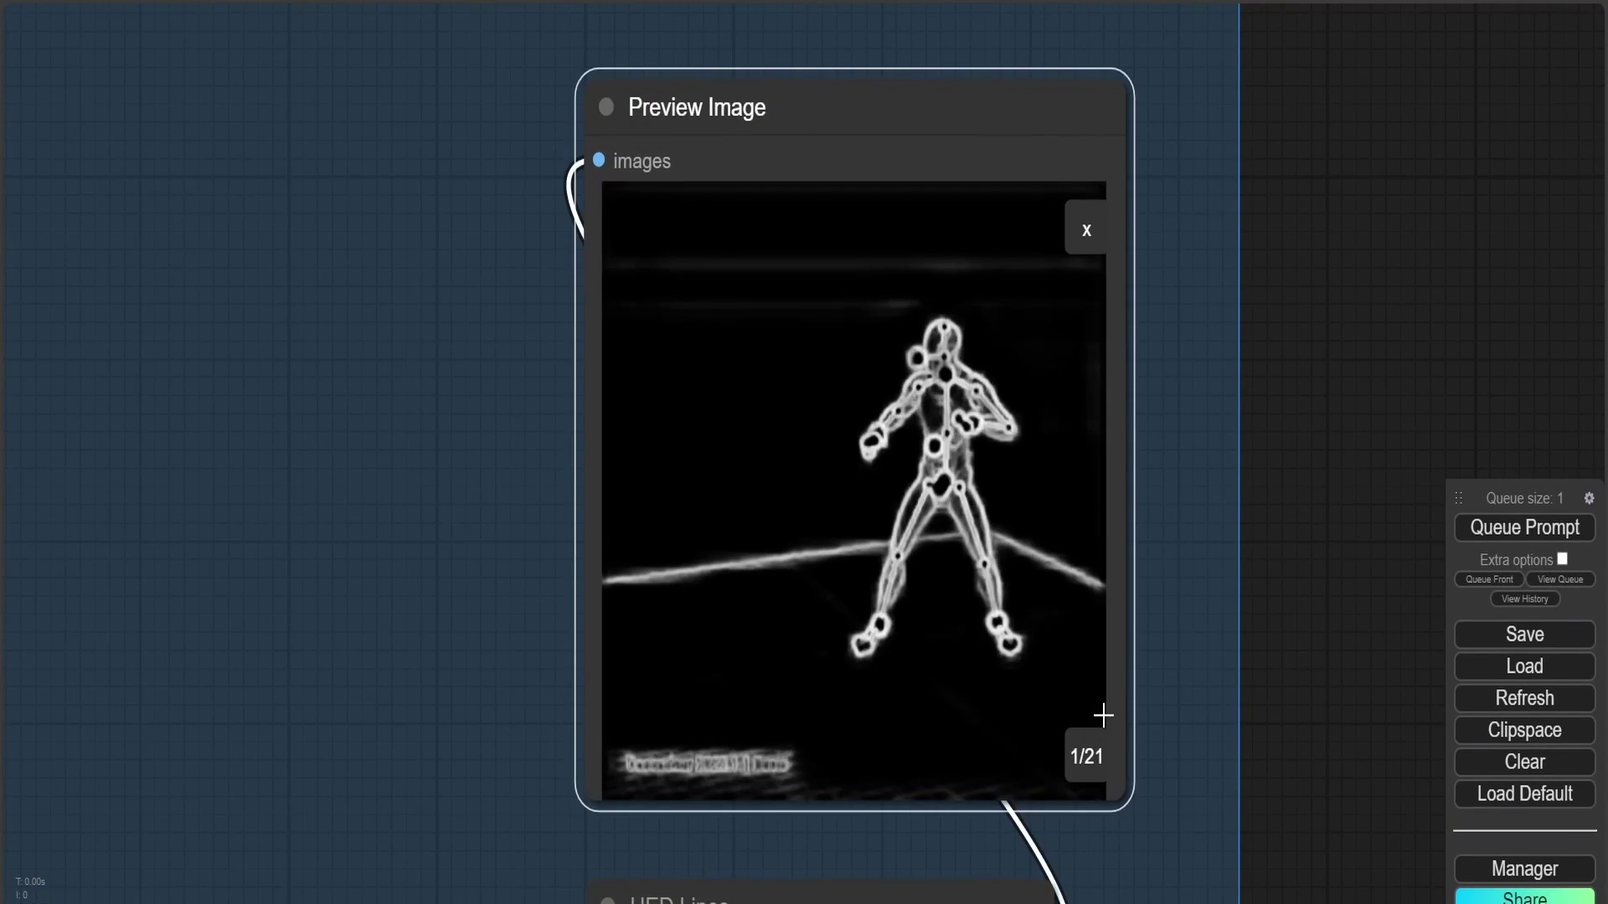
left_click(1100, 767)
left_click(1100, 767)
left_click(1100, 767)
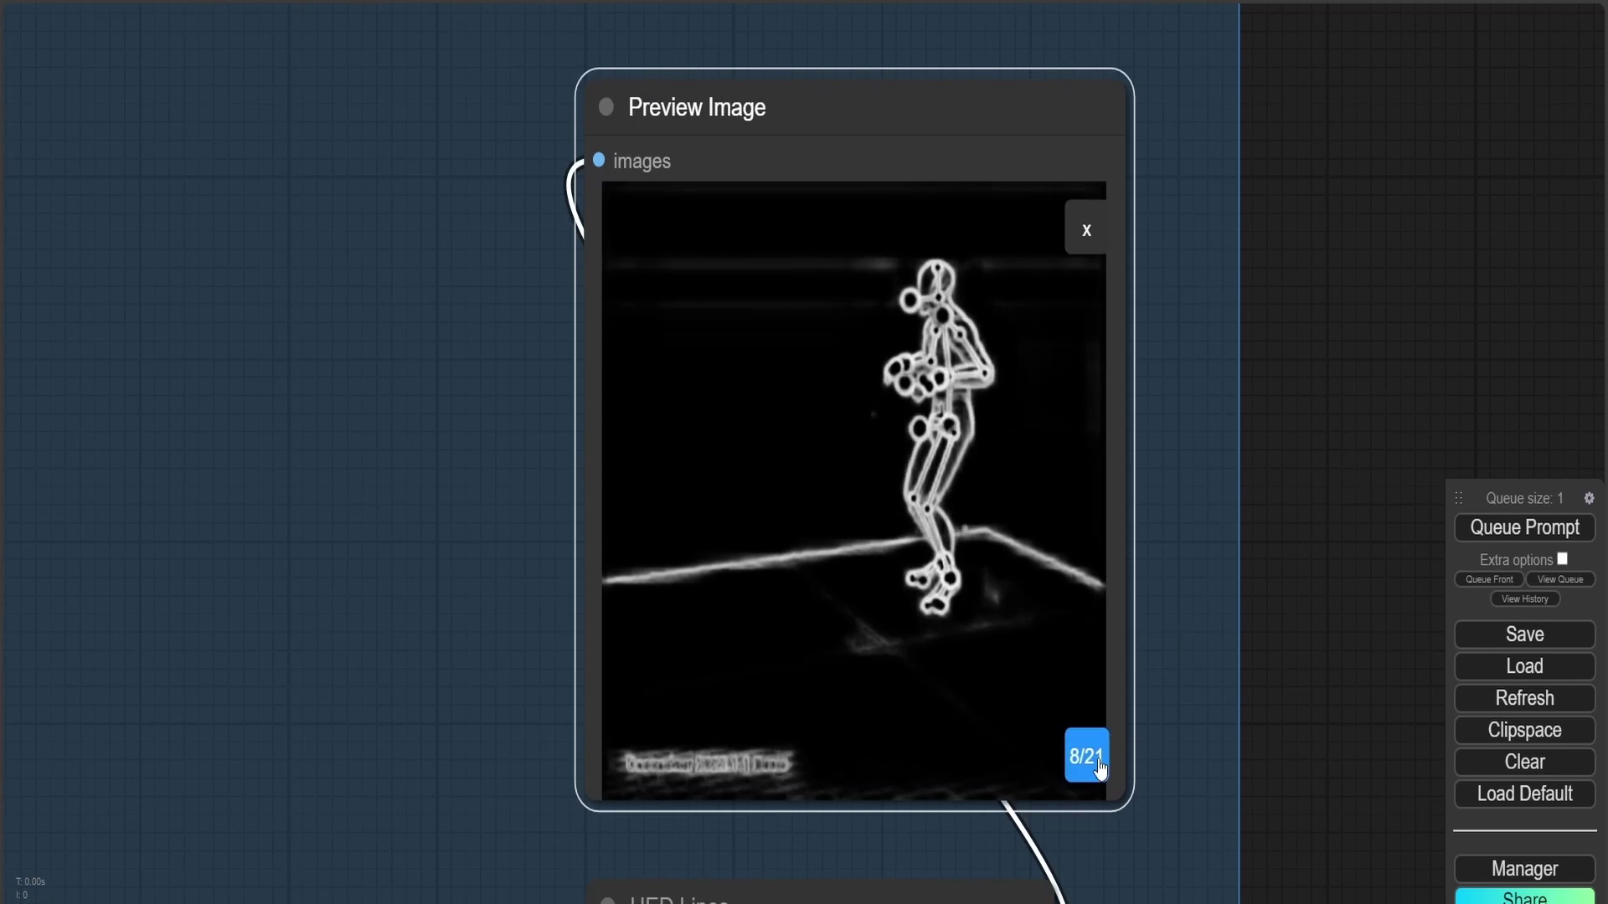
left_click(1100, 767)
left_click(1100, 768)
left_click(1100, 768)
left_click(1100, 767)
left_click(1099, 767)
left_click(1100, 768)
left_click(1100, 767)
Step: Bring the OpenPose preview into view and show its first skeleton frame on its own
scroll(269, 440, "down", 8)
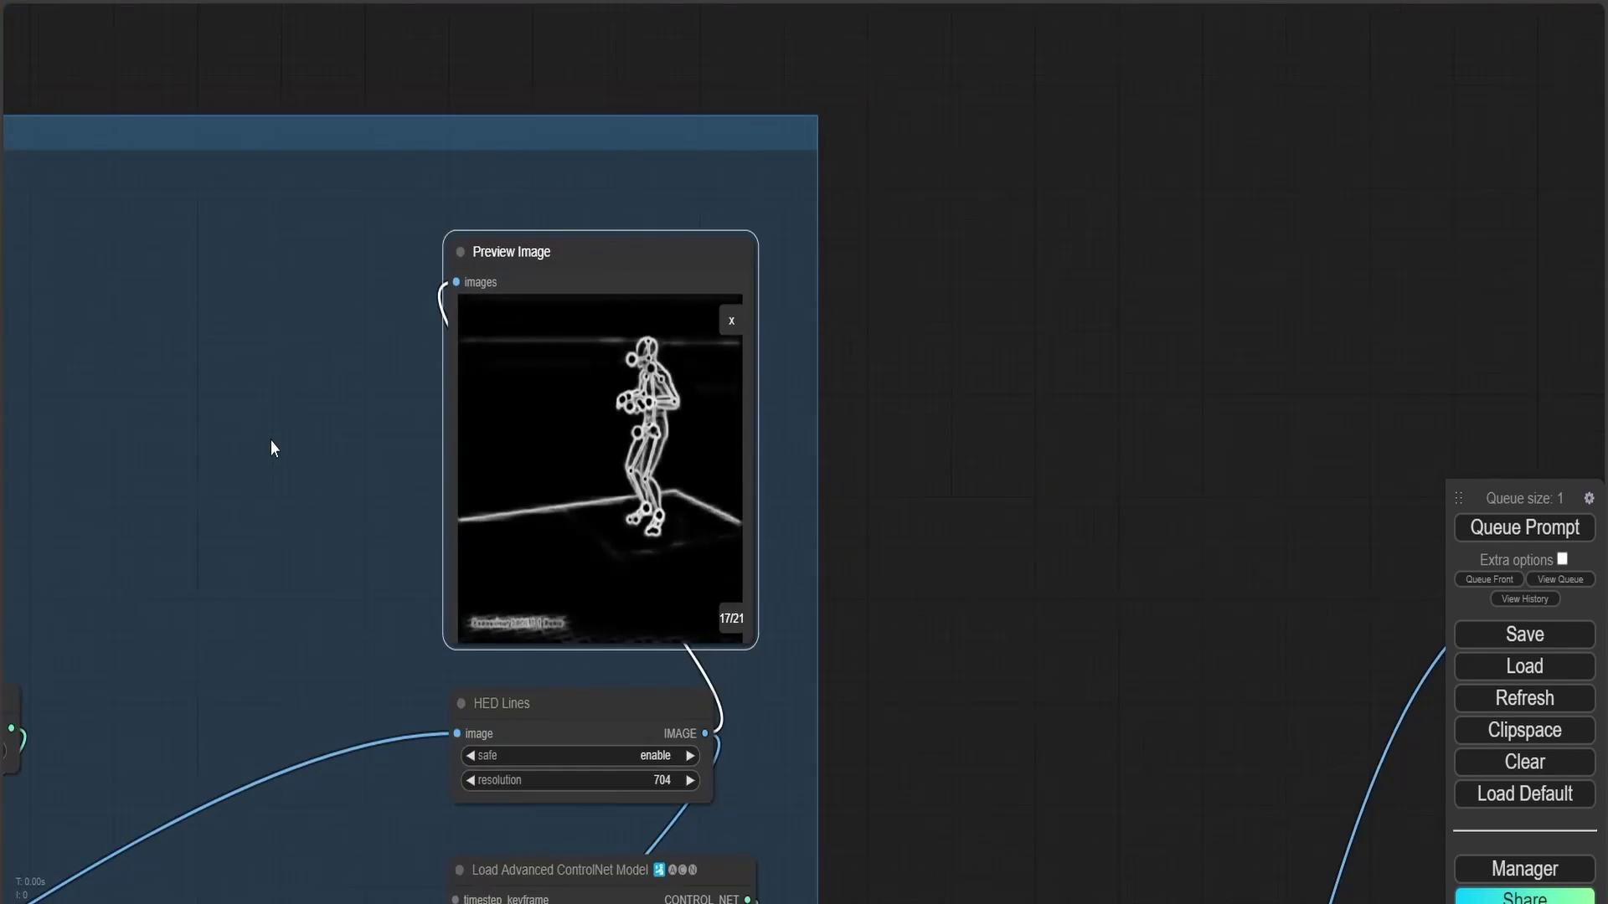
left_click_drag(258, 463, 564, 394)
left_click_drag(72, 331, 244, 348)
scroll(413, 431, "up", 2)
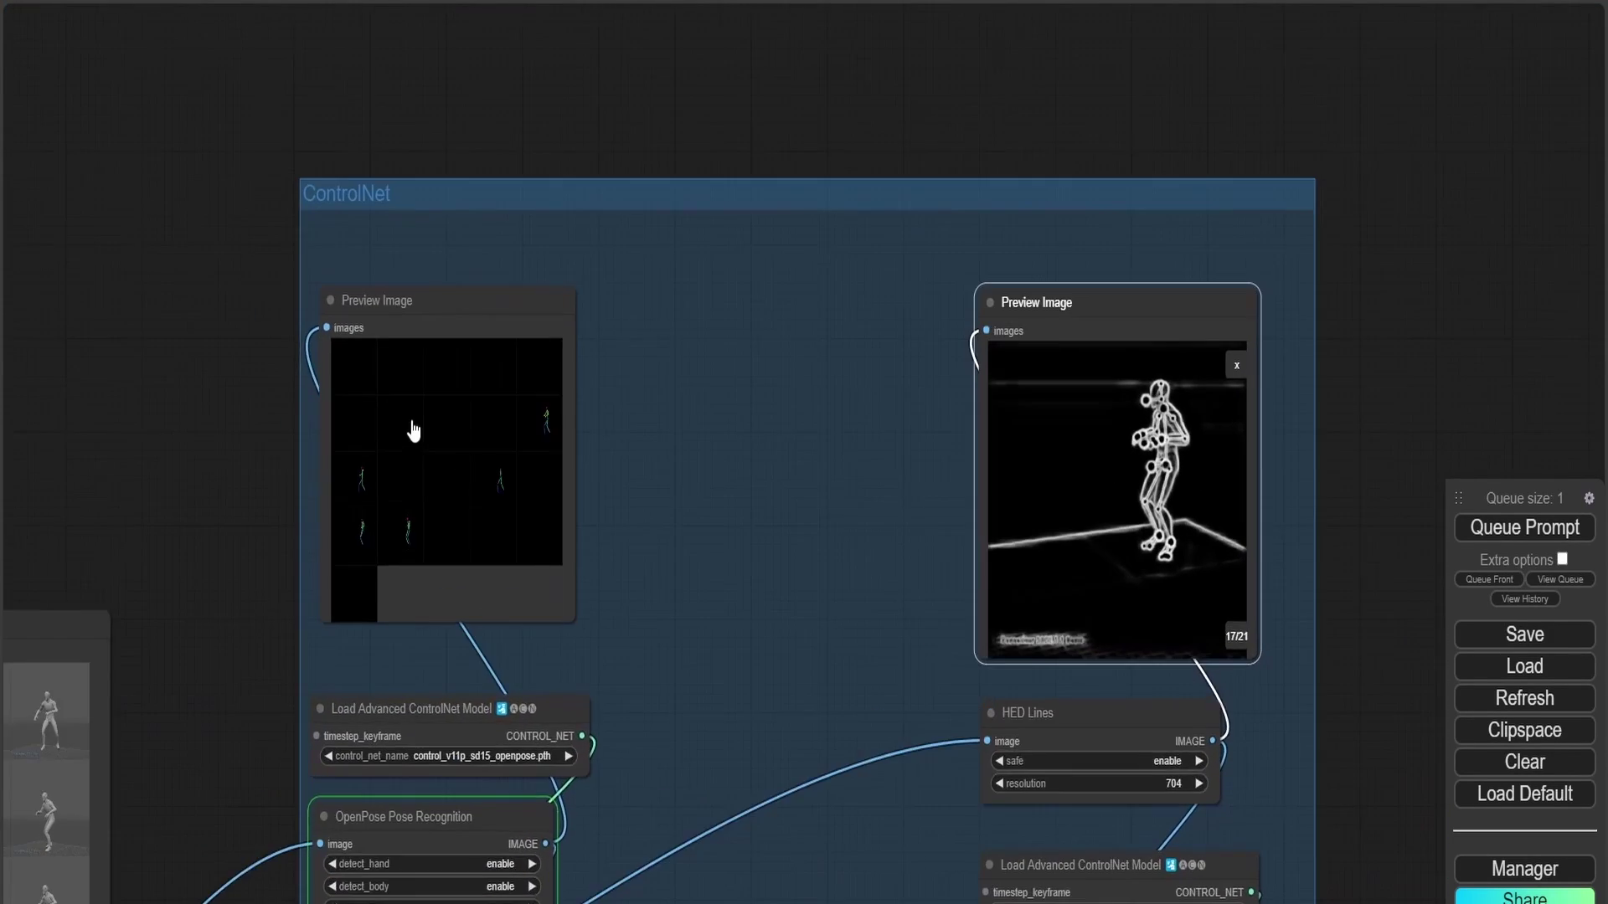
scroll(351, 387, "up", 2)
left_click(351, 388)
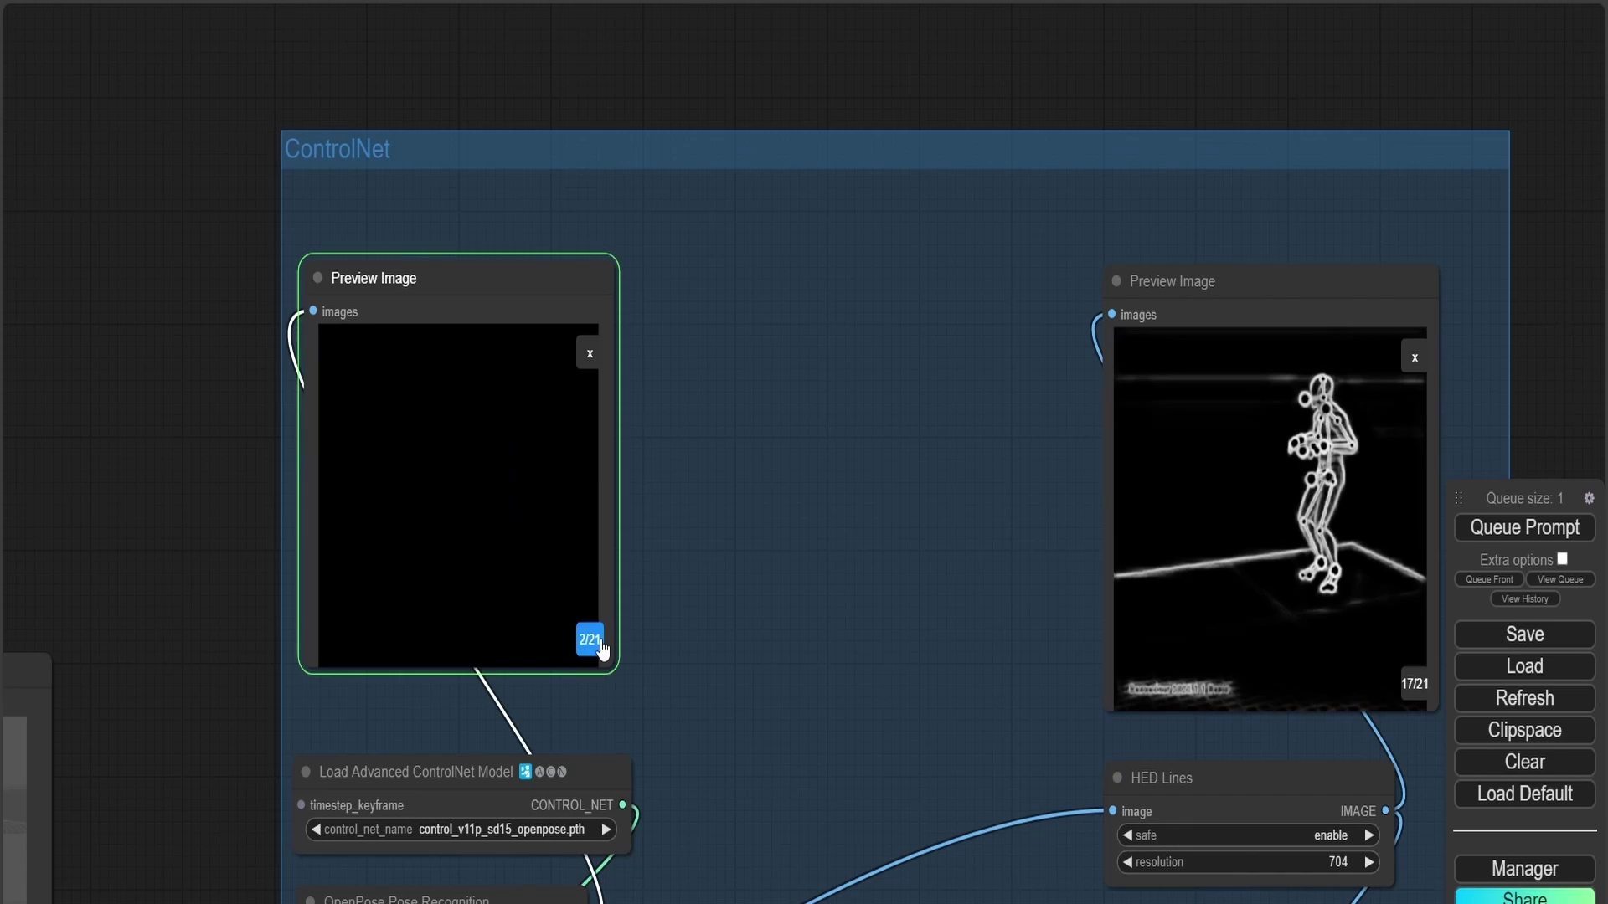
left_click(343, 374)
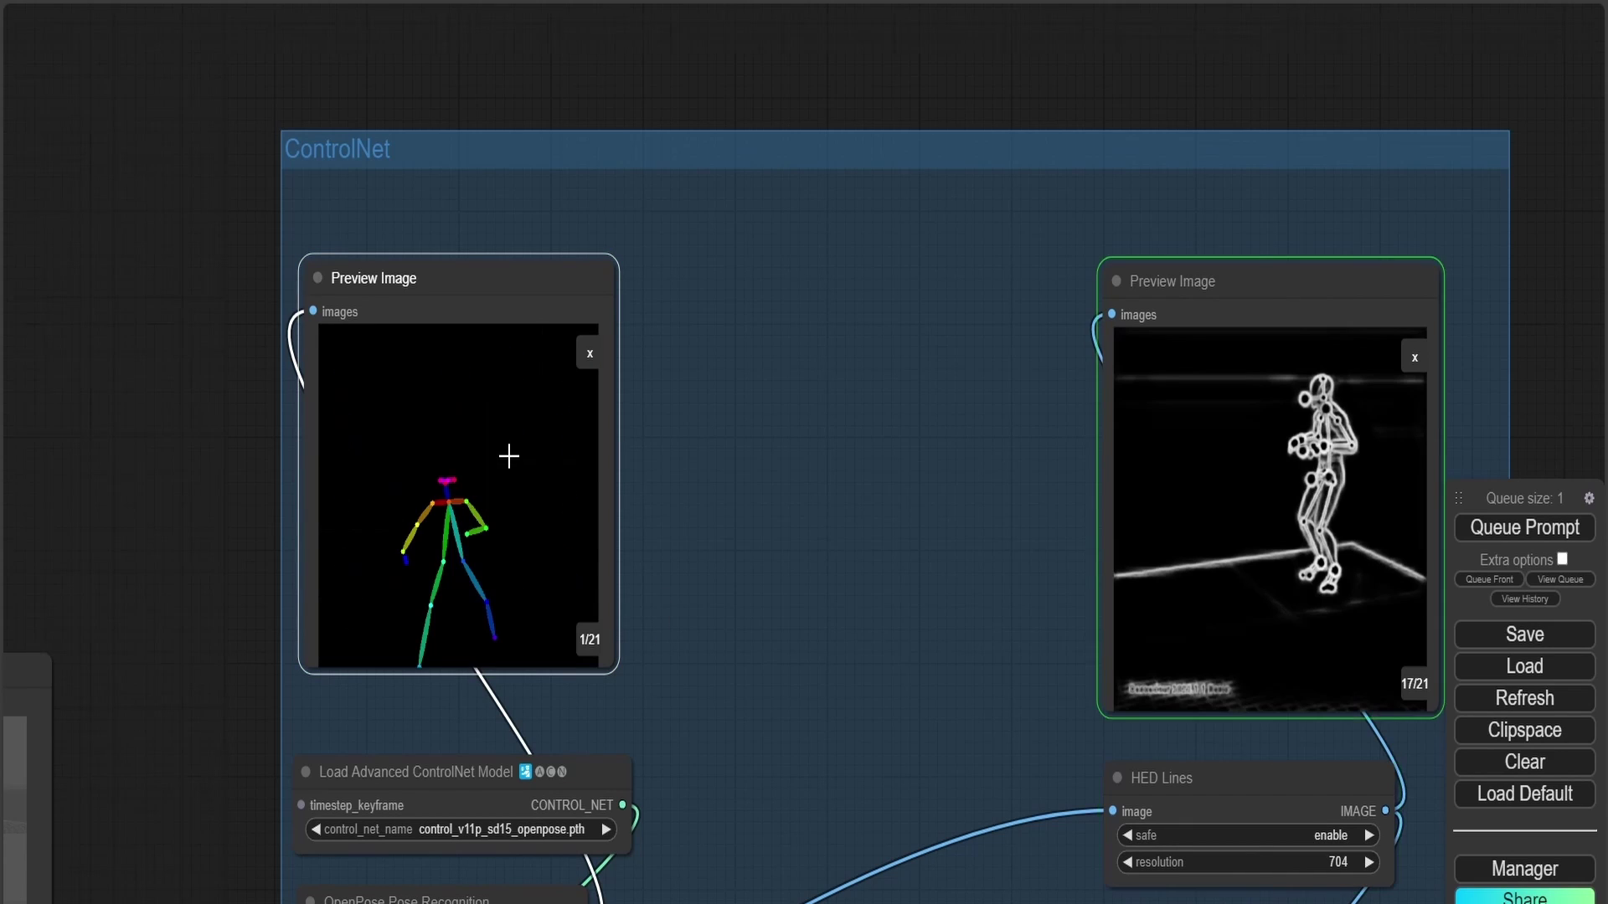
scroll(509, 456, "up", 3)
Step: Step through the OpenPose skeleton frames until the last of the 21 is shown
left_click(588, 642)
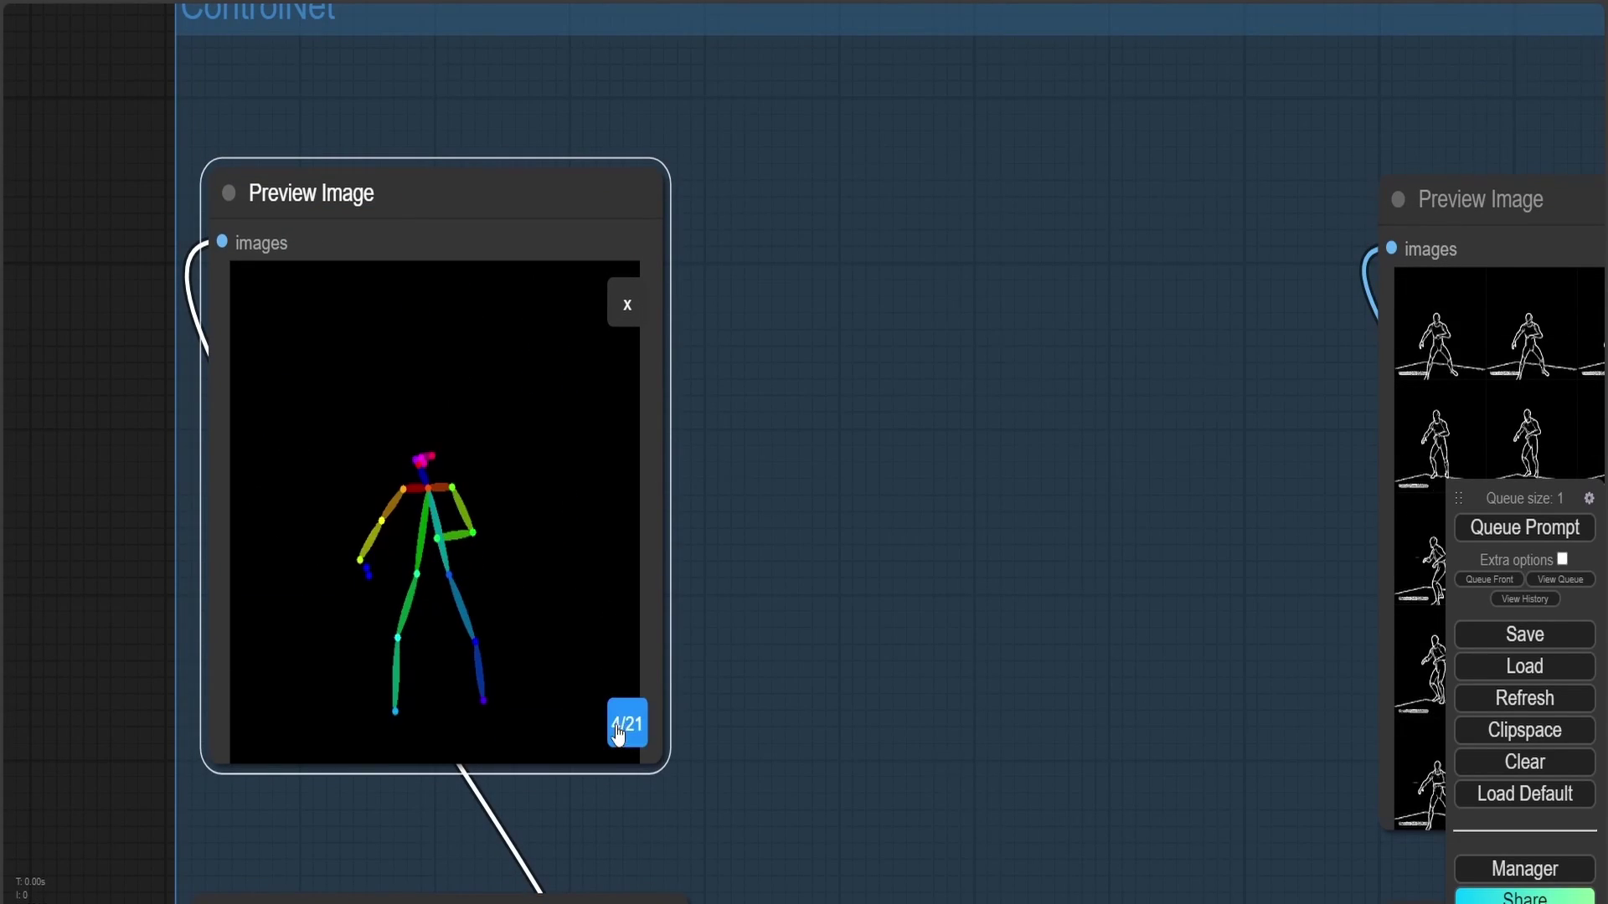
left_click(618, 734)
left_click(618, 734)
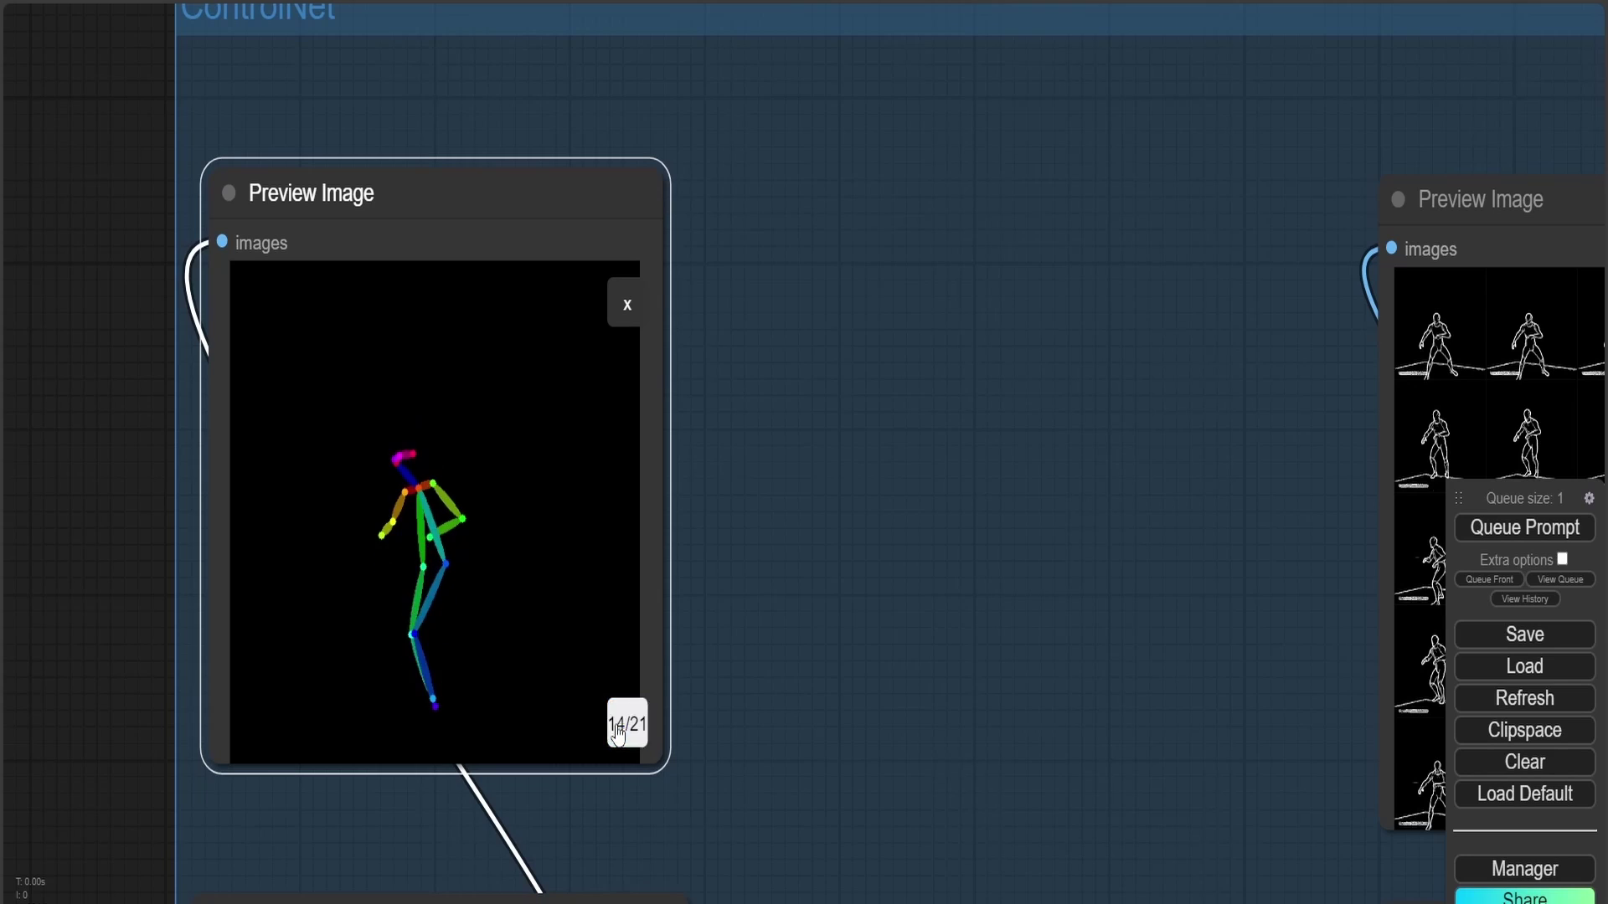
left_click(618, 734)
left_click(618, 734)
left_click(618, 734)
left_click(618, 733)
left_click(618, 733)
left_click(618, 733)
left_click(618, 734)
left_click(618, 734)
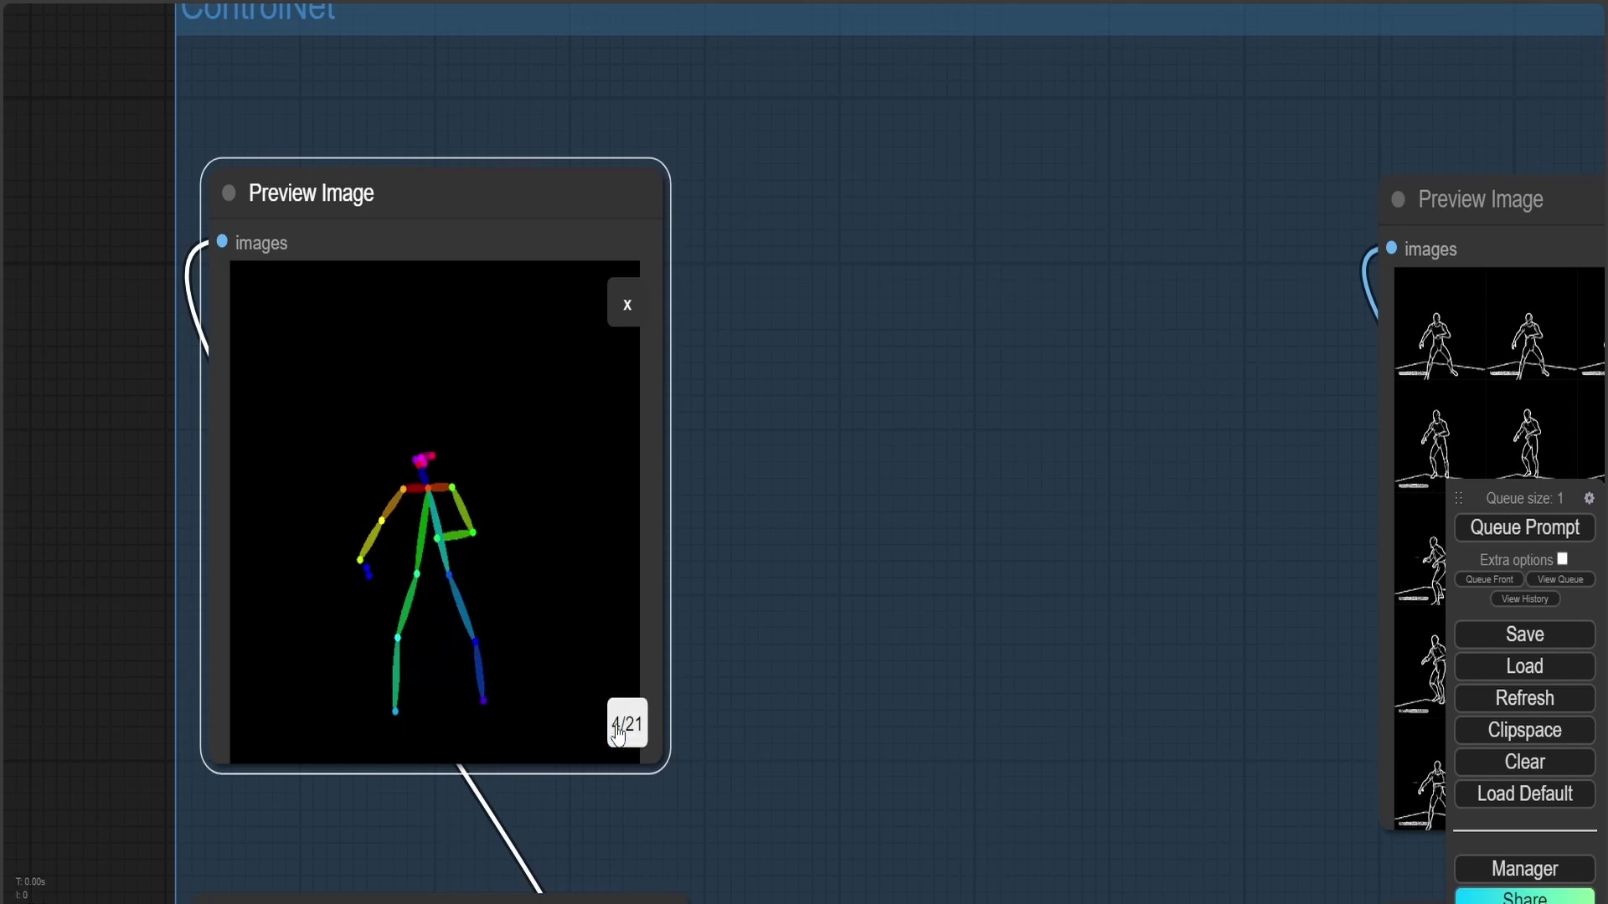
left_click(618, 733)
left_click(618, 733)
left_click(618, 734)
left_click(618, 733)
left_click(618, 734)
left_click(618, 734)
left_click(618, 733)
left_click(618, 734)
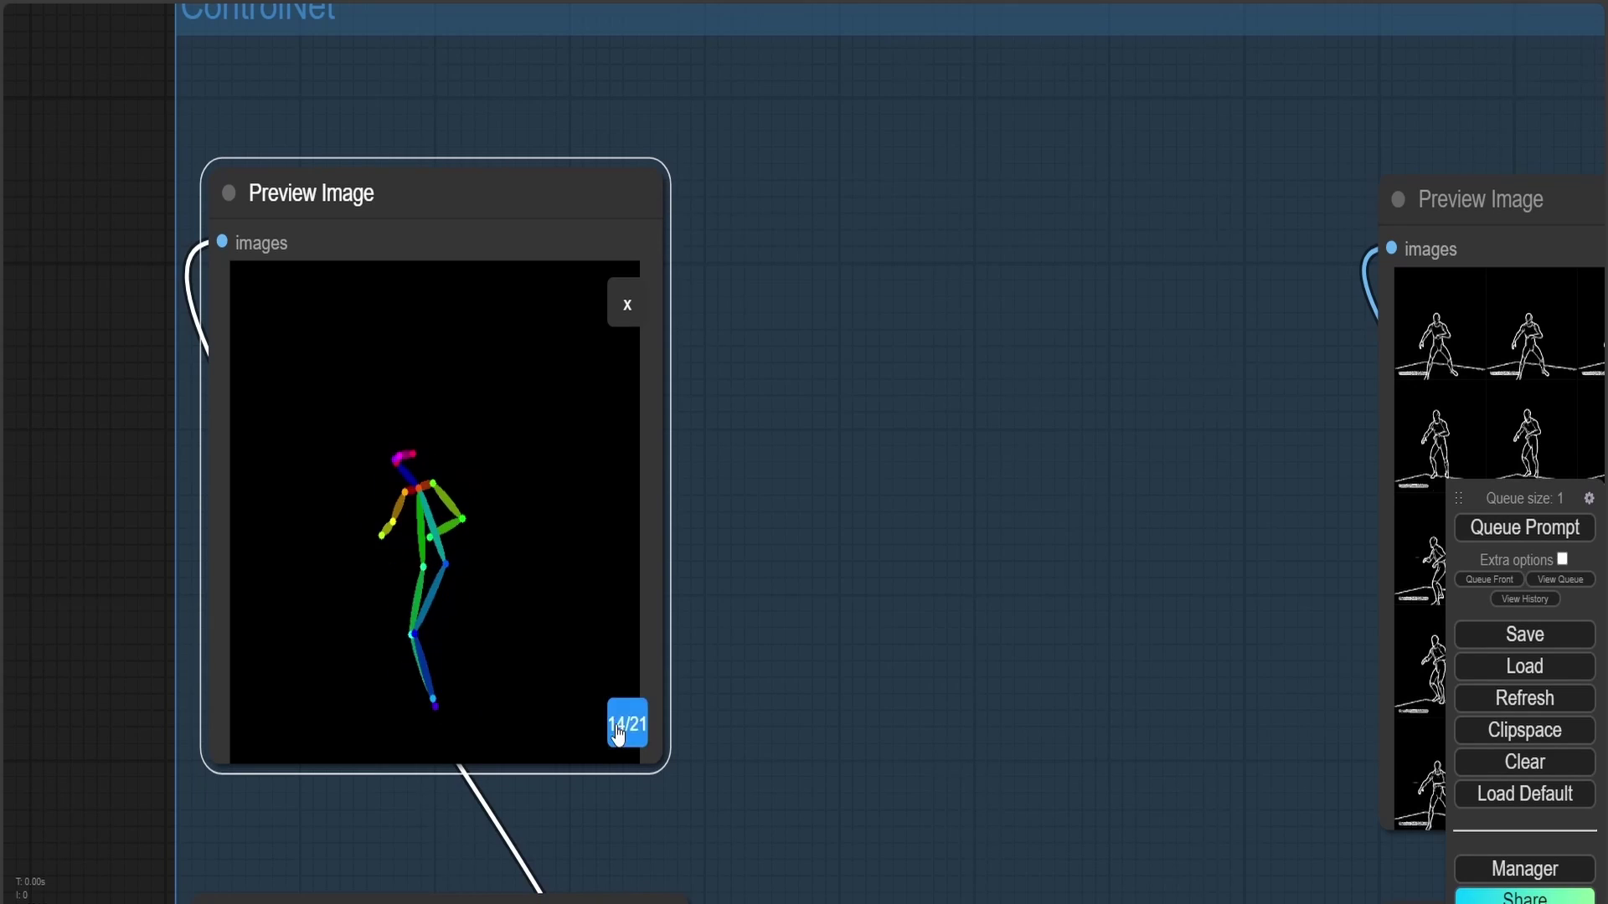
left_click(618, 734)
left_click(618, 734)
left_click(618, 734)
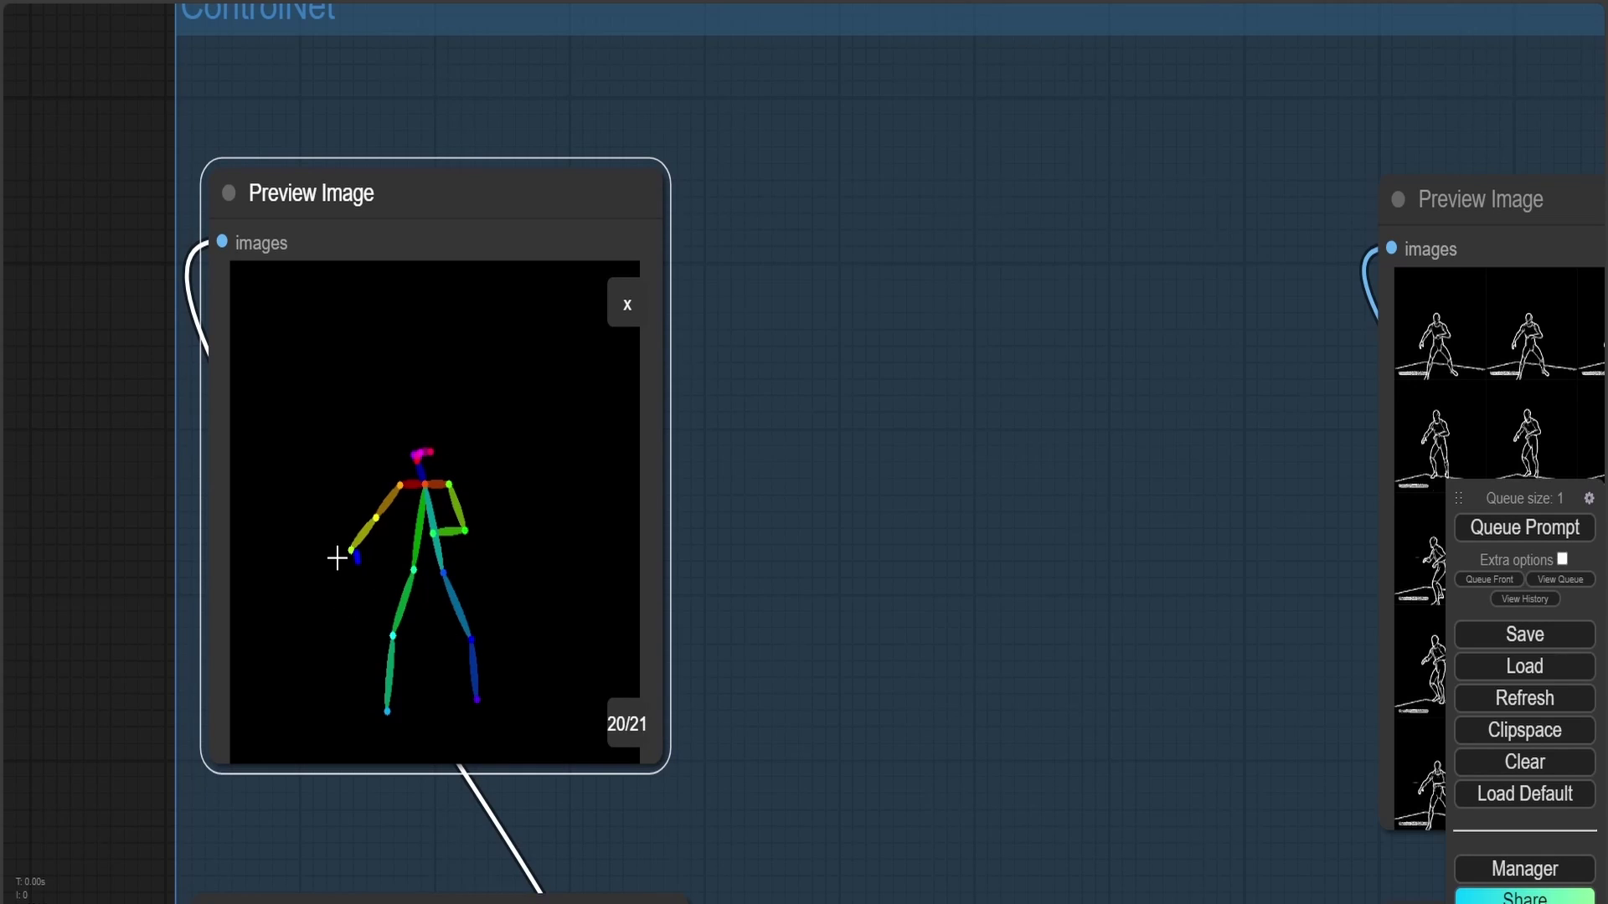
left_click(626, 741)
left_click(626, 742)
left_click(628, 739)
left_click(628, 739)
left_click(629, 738)
left_click(628, 738)
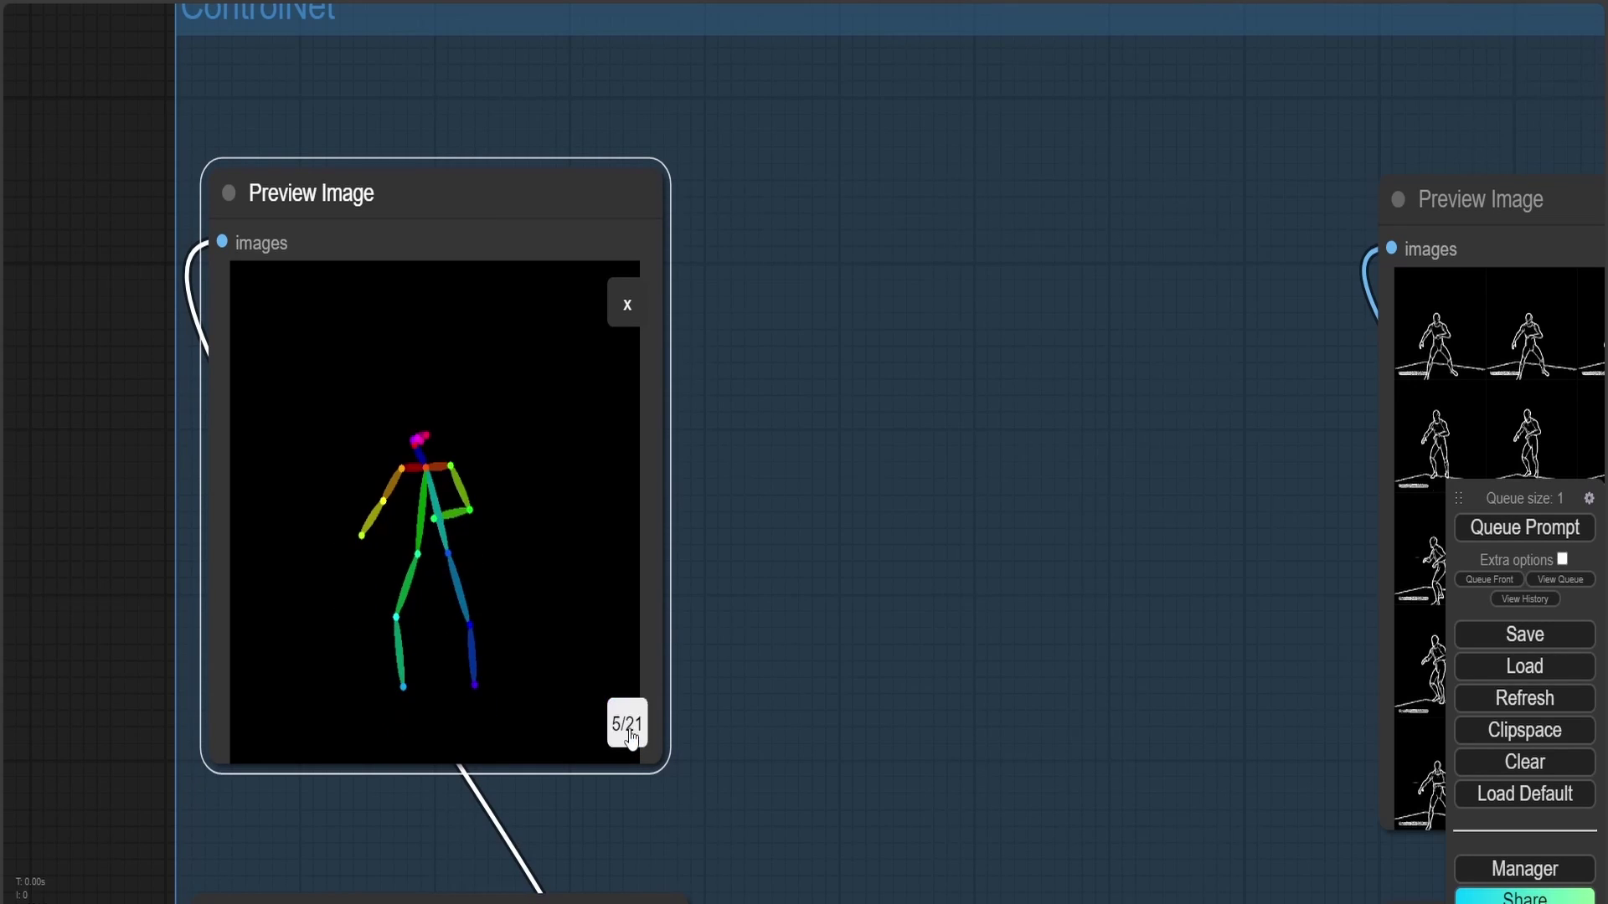
left_click(629, 736)
left_click(630, 736)
left_click(630, 736)
left_click(630, 736)
left_click(630, 736)
left_click(630, 735)
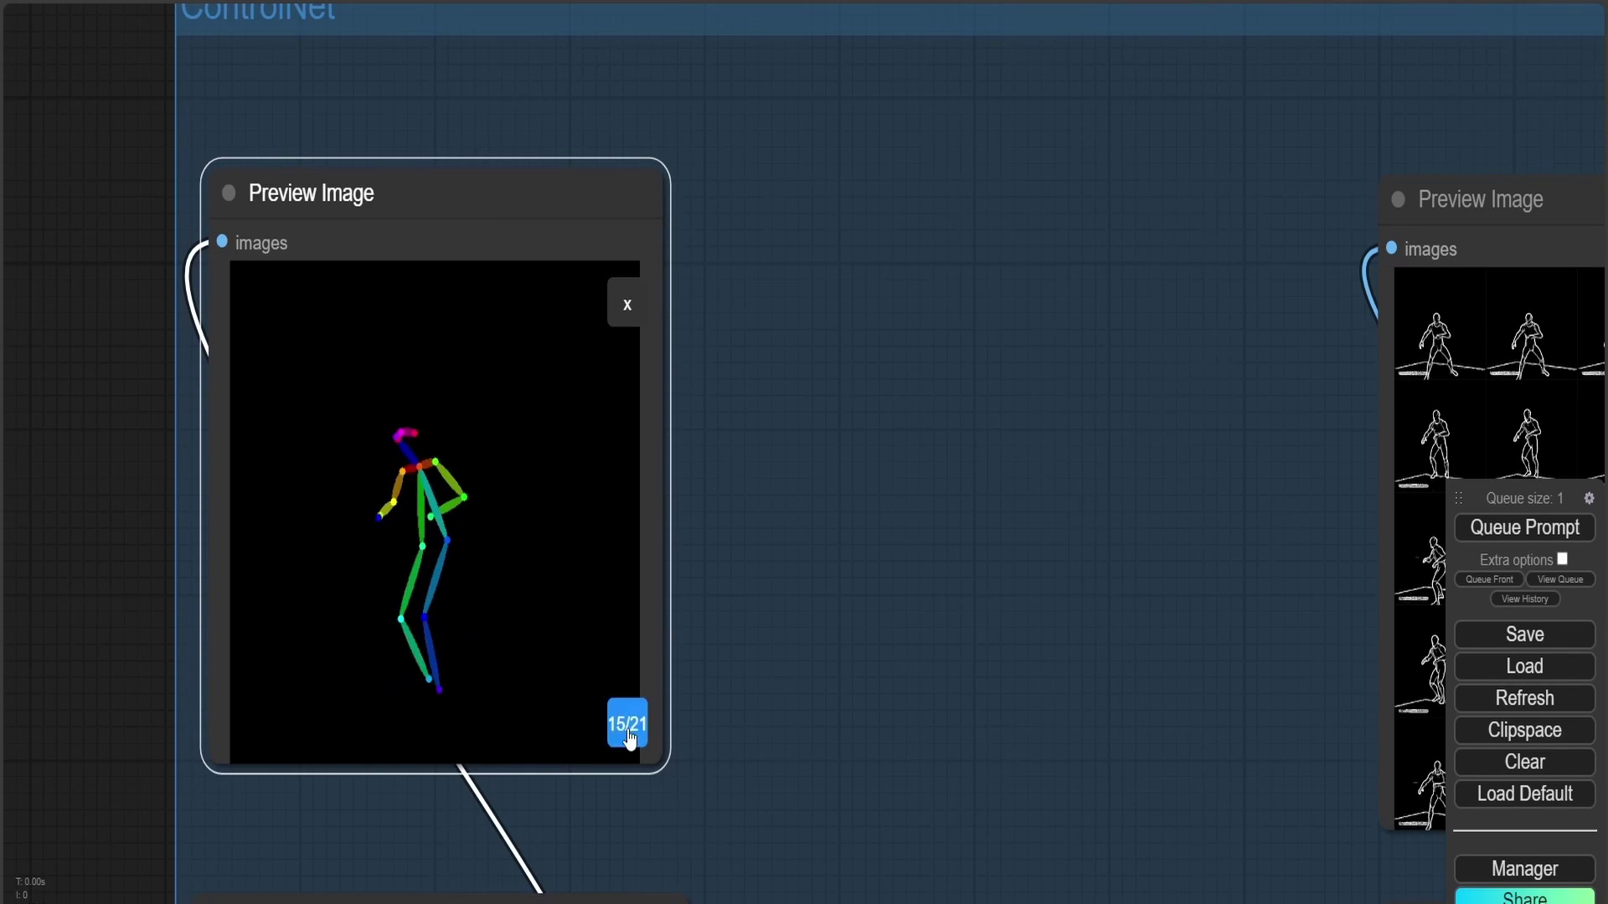
left_click(630, 735)
left_click(629, 736)
left_click(630, 736)
left_click(630, 735)
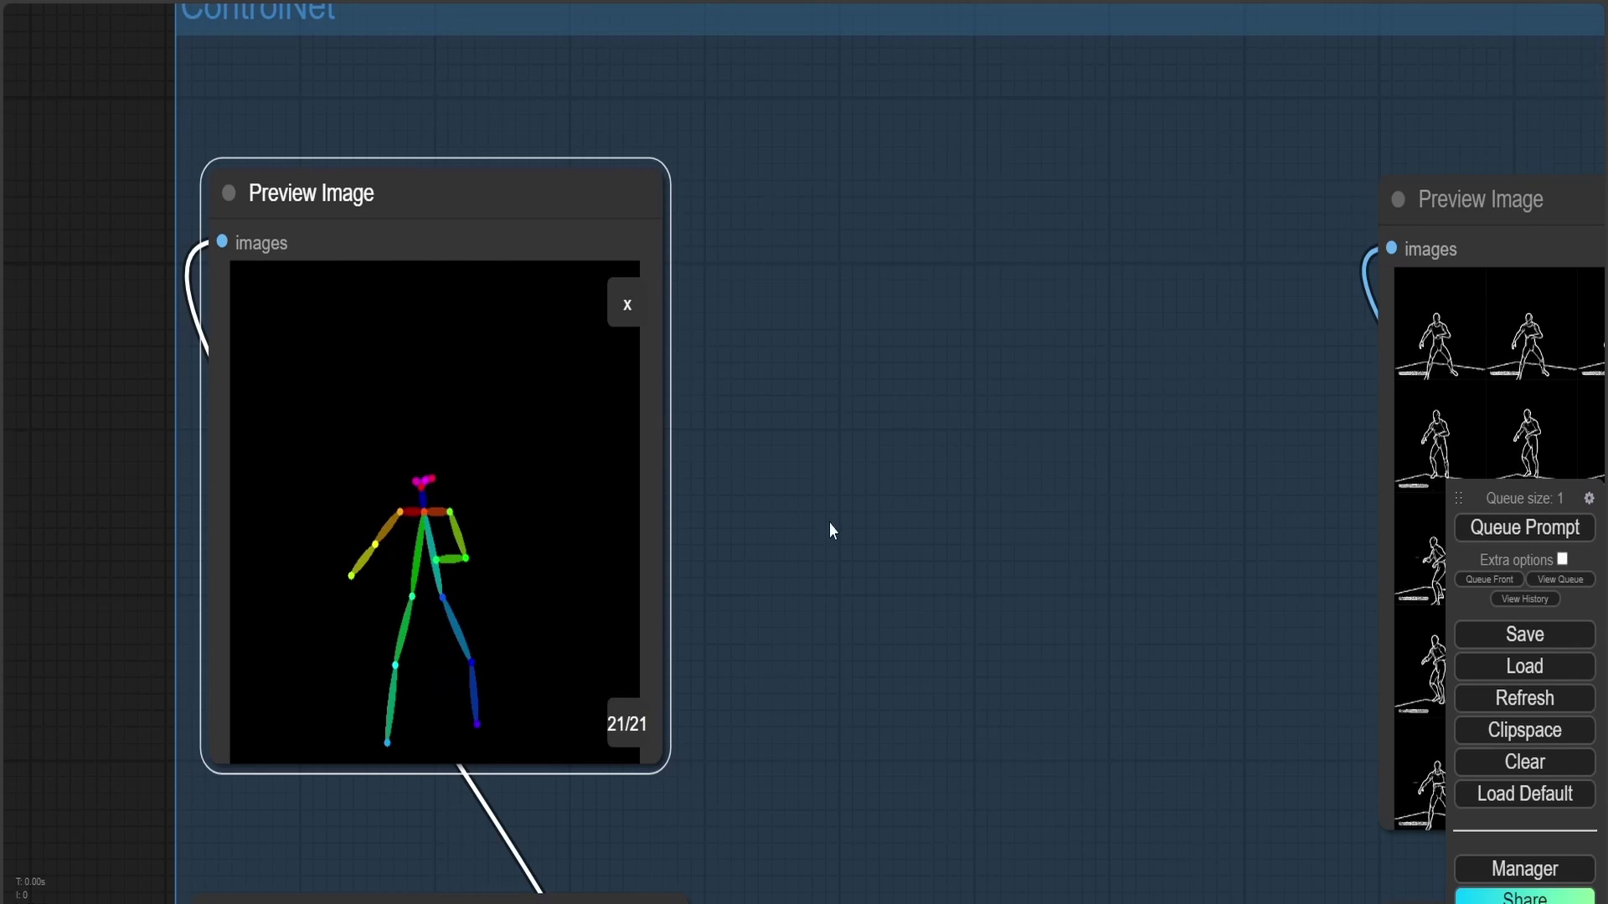
scroll(832, 531, "down", 10)
Step: Centre and enlarge the HED preview, showing its first soft-edge frame alone
left_click_drag(848, 660, 560, 488)
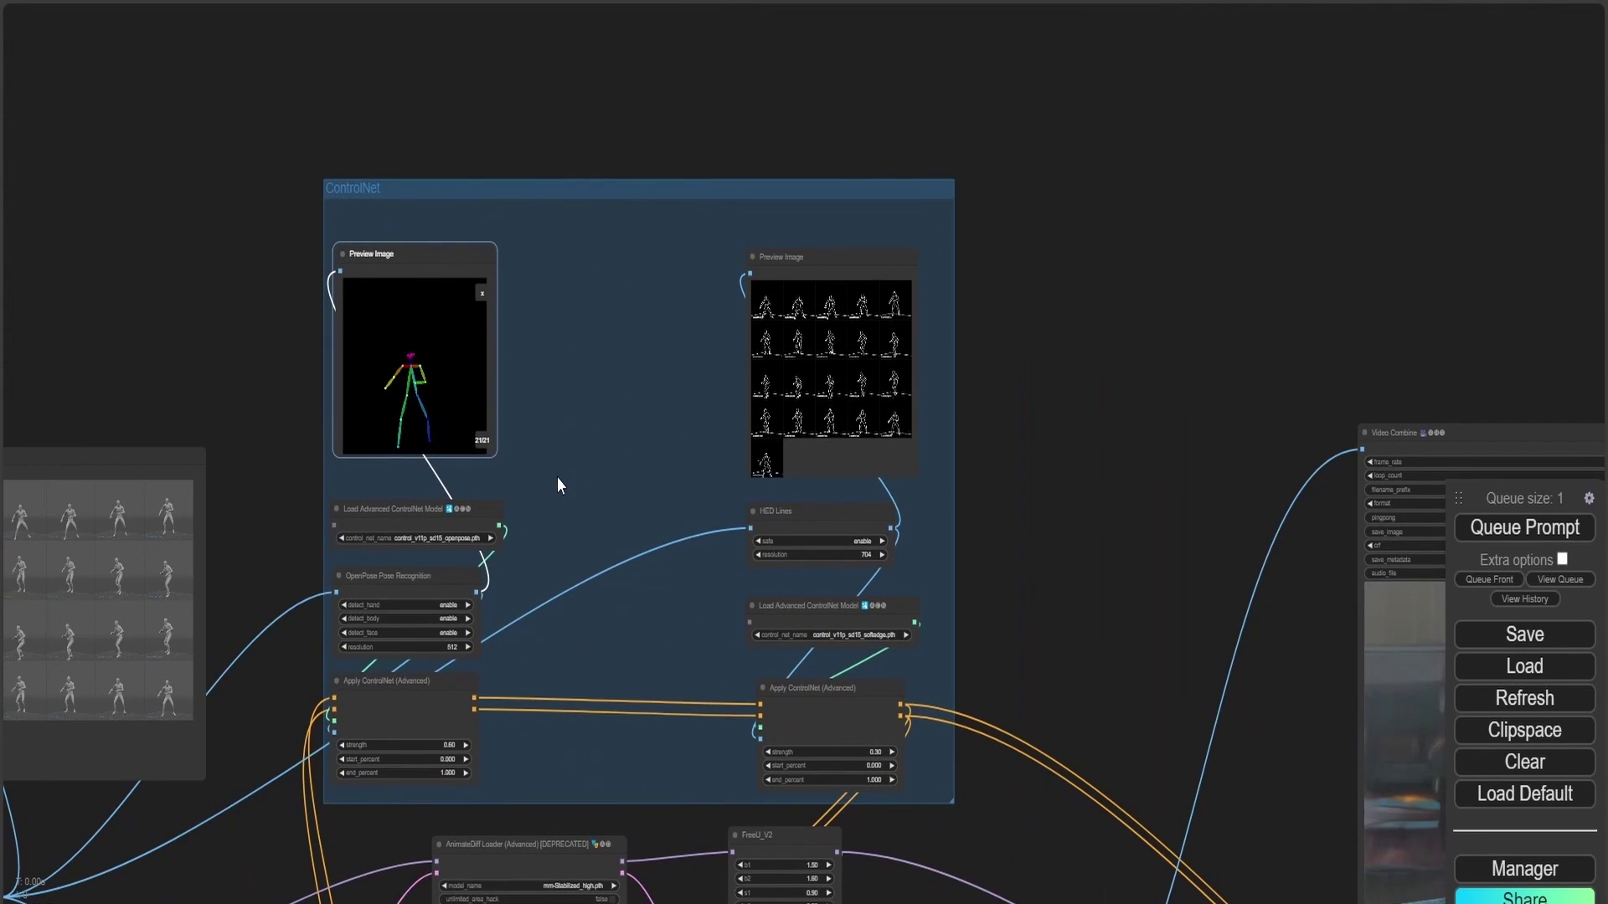
scroll(556, 475, "up", 2)
left_click_drag(636, 352, 549, 513)
scroll(652, 452, "up", 5)
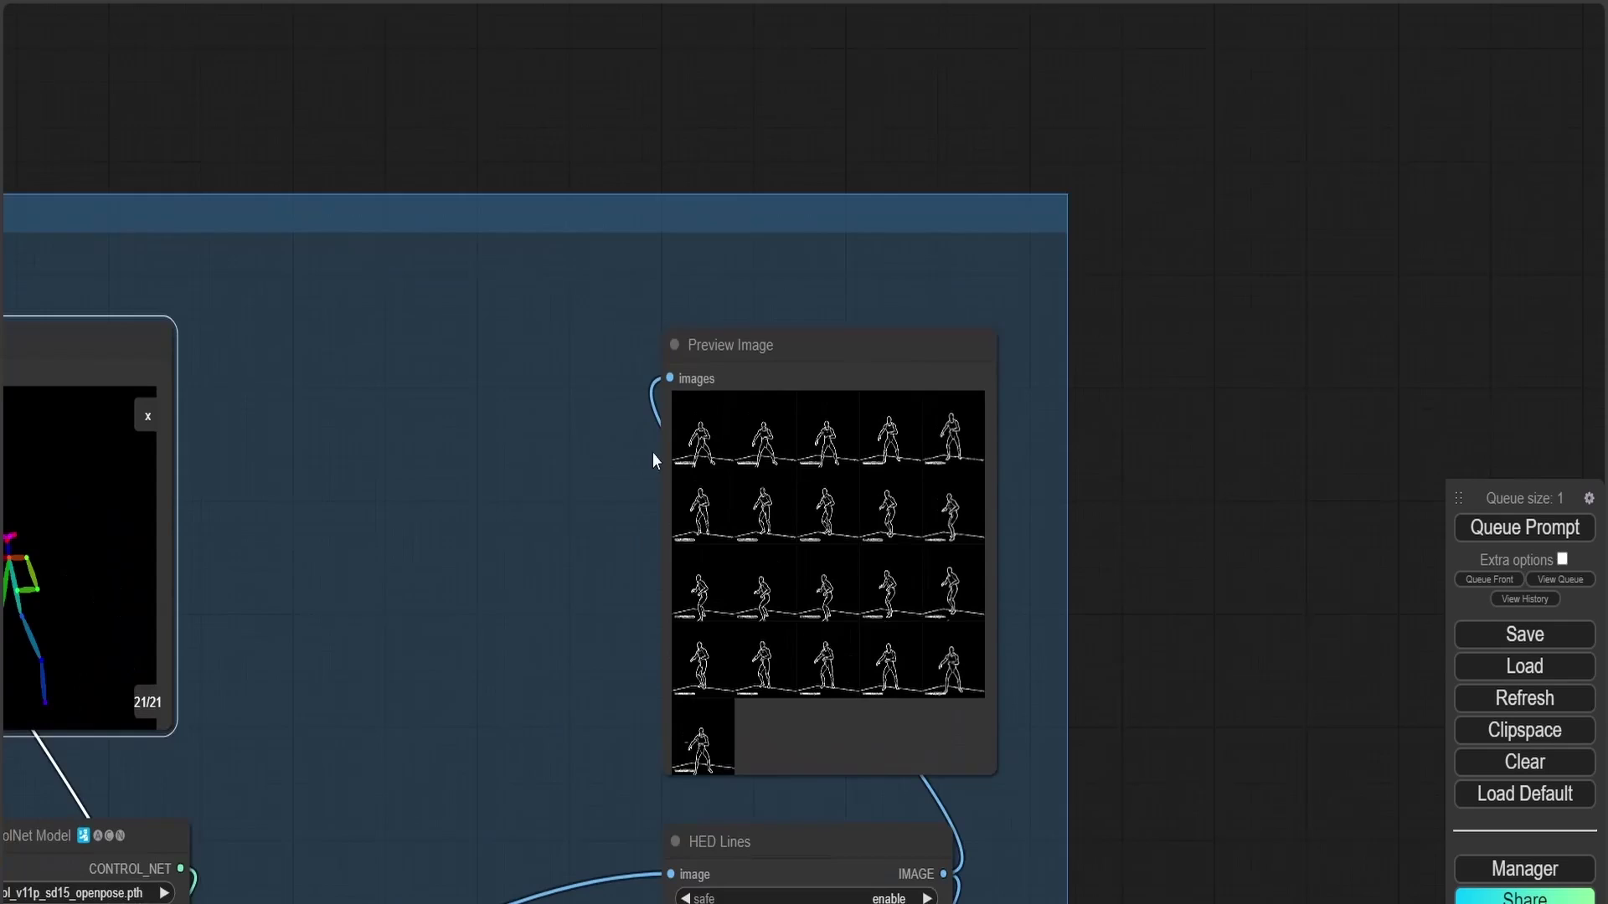
left_click(703, 438)
scroll(980, 645, "up", 2)
left_click_drag(1095, 782, 913, 632)
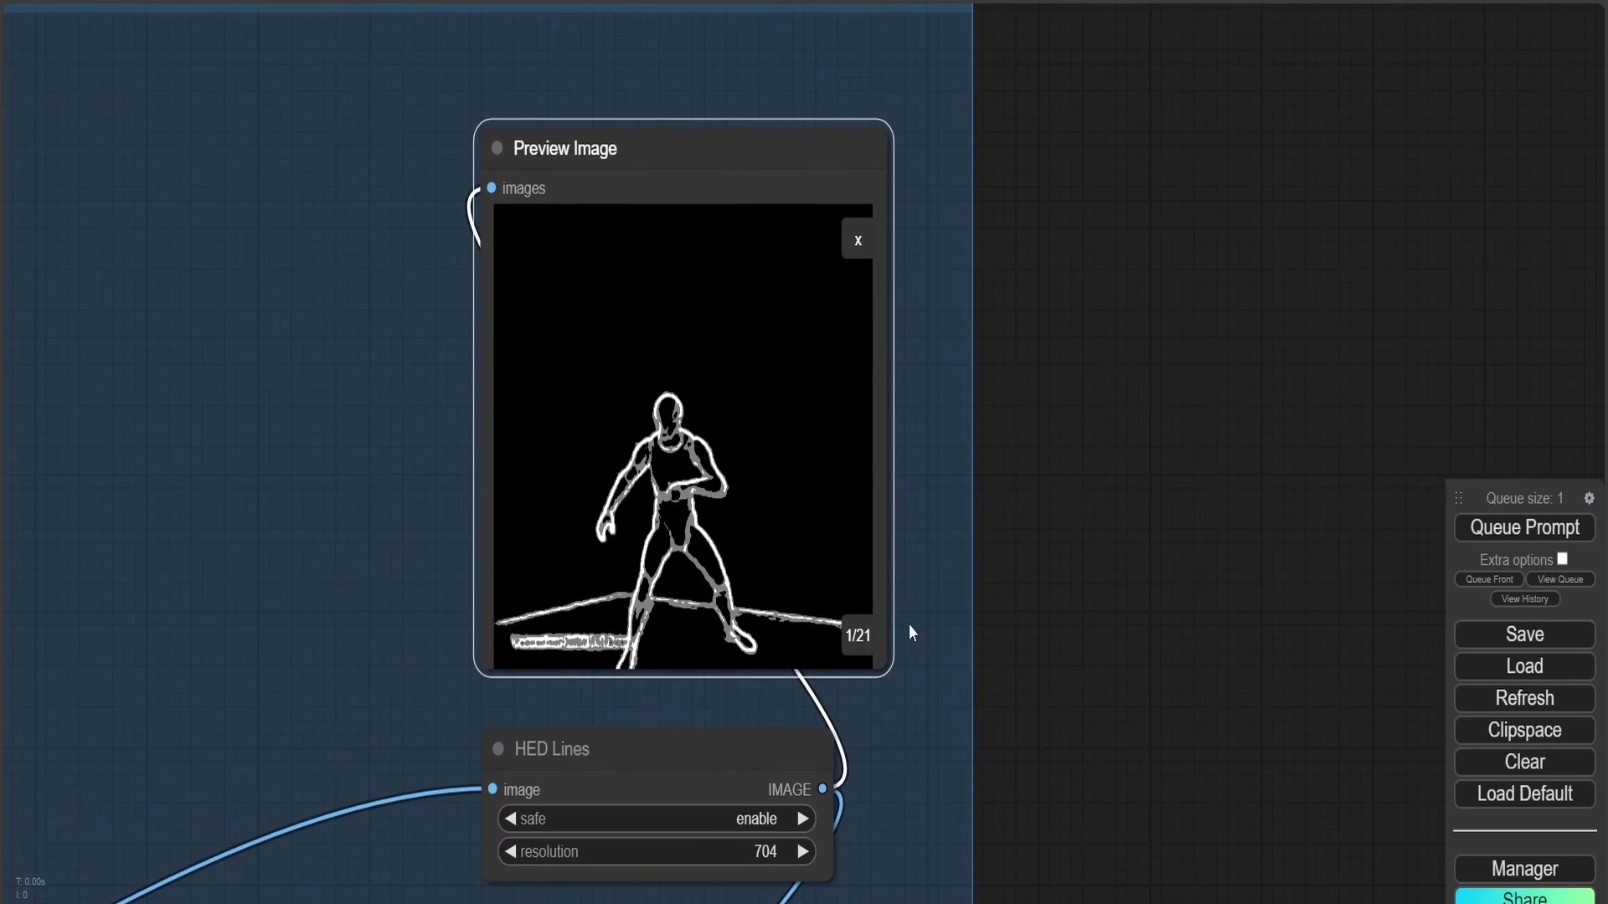
Step: Cycle through the remaining HED soft-edge frames one by one
left_click(855, 641)
left_click(854, 641)
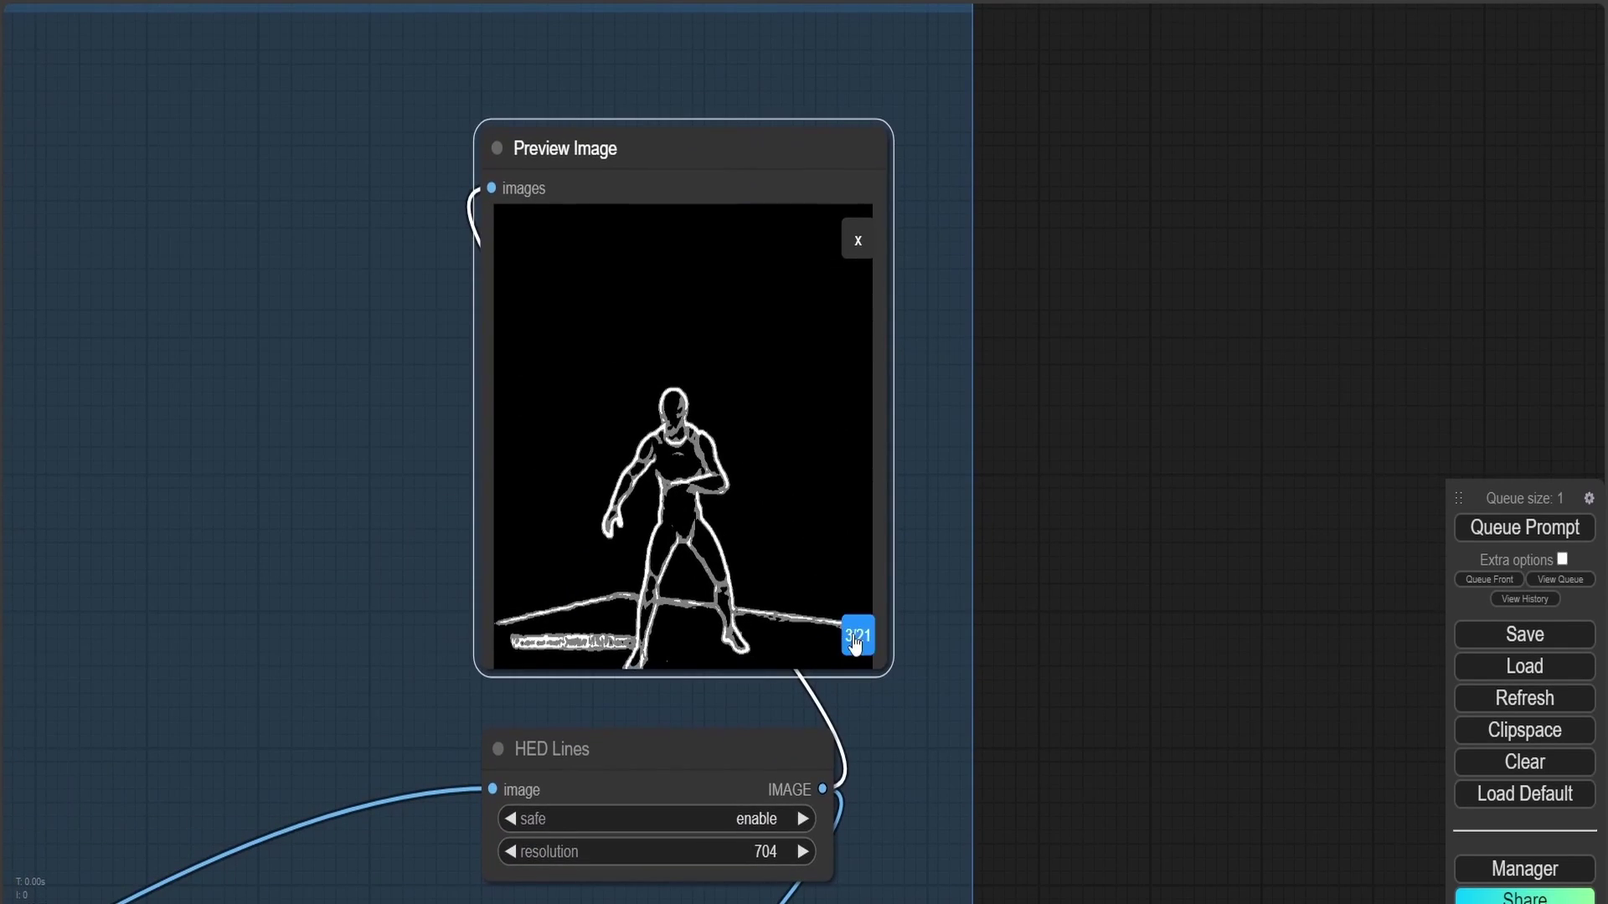
left_click(854, 642)
left_click(854, 642)
left_click(855, 641)
left_click(854, 642)
left_click(854, 641)
left_click(855, 642)
left_click(855, 641)
left_click(854, 642)
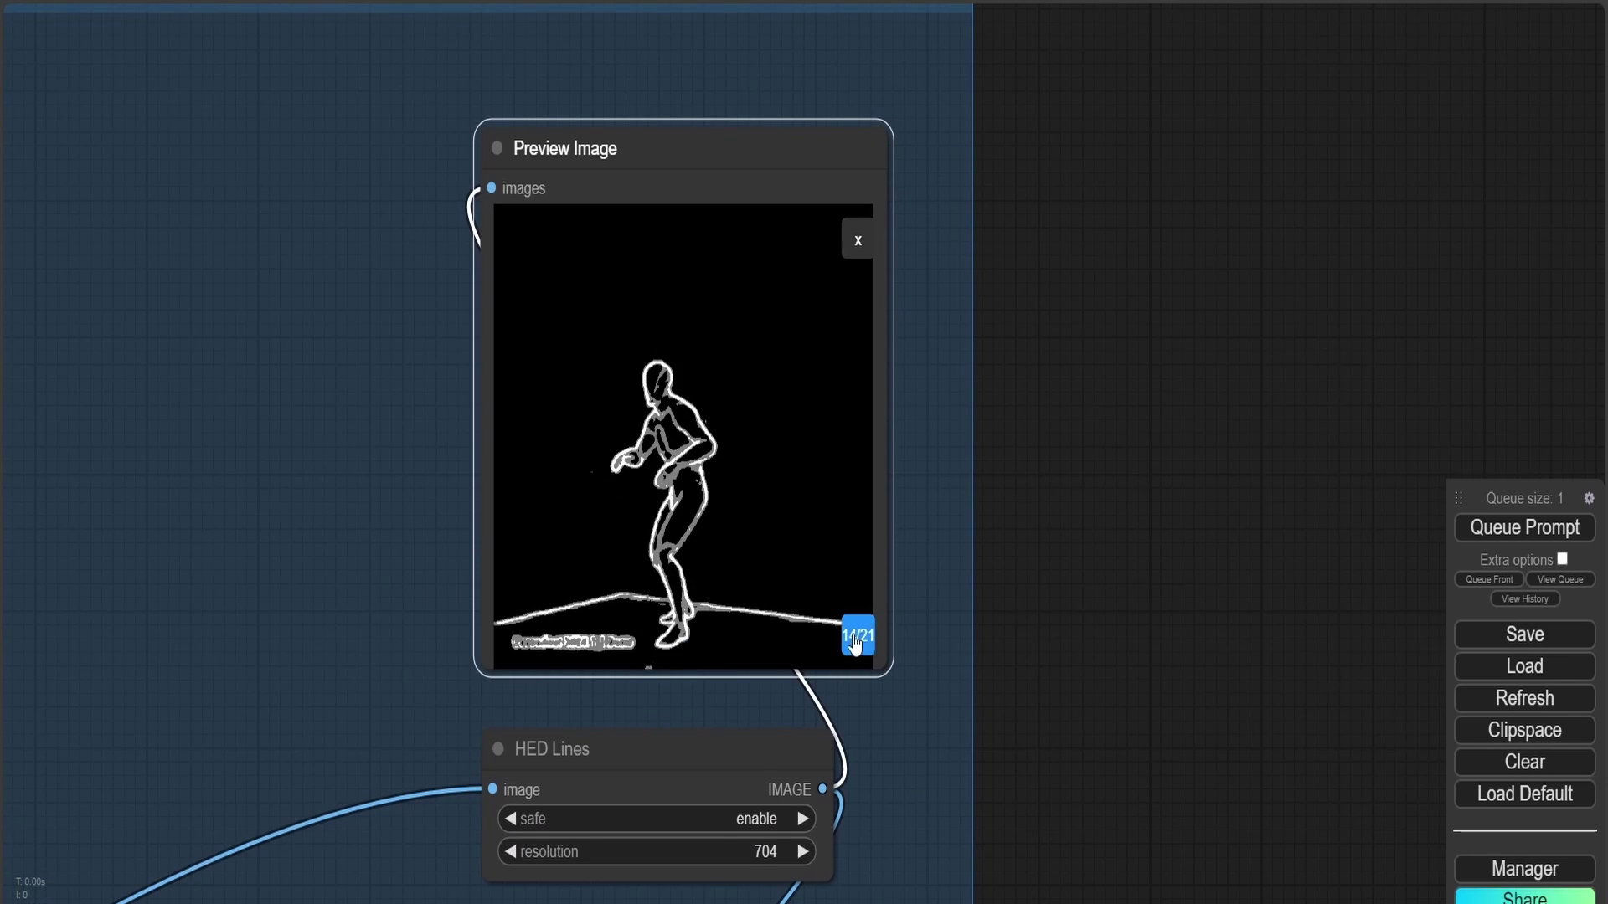
left_click(854, 642)
left_click(854, 642)
left_click(854, 642)
left_click(854, 641)
left_click(854, 641)
left_click(854, 642)
left_click(854, 641)
left_click(854, 642)
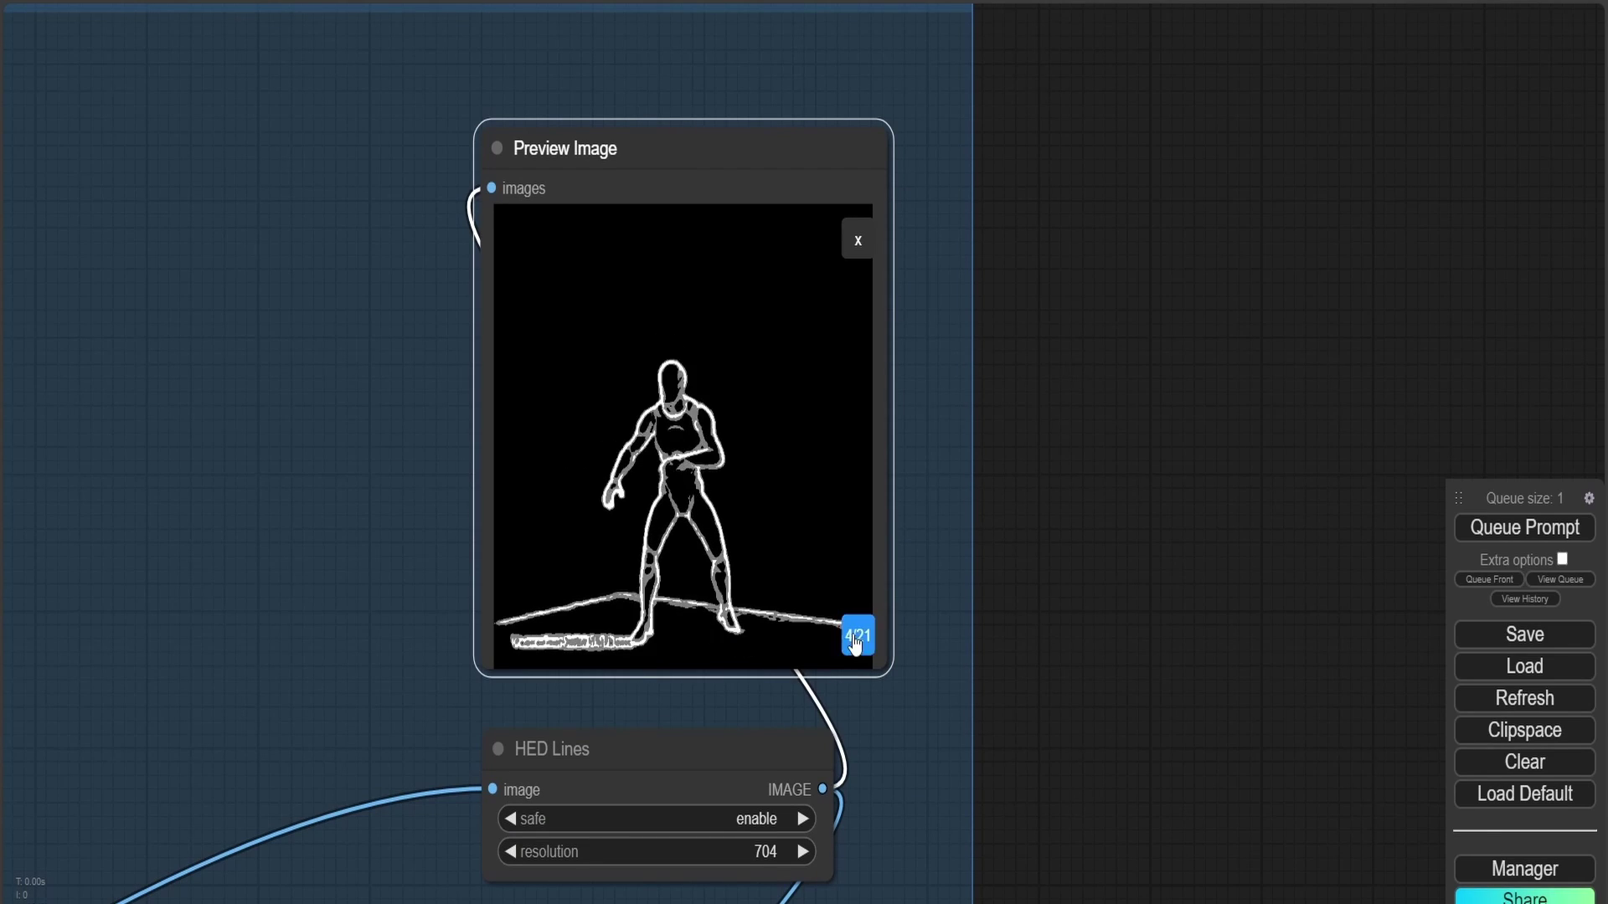
left_click(855, 641)
left_click(854, 642)
left_click(854, 642)
left_click(854, 642)
left_click(854, 642)
left_click(855, 642)
left_click(854, 642)
left_click(855, 642)
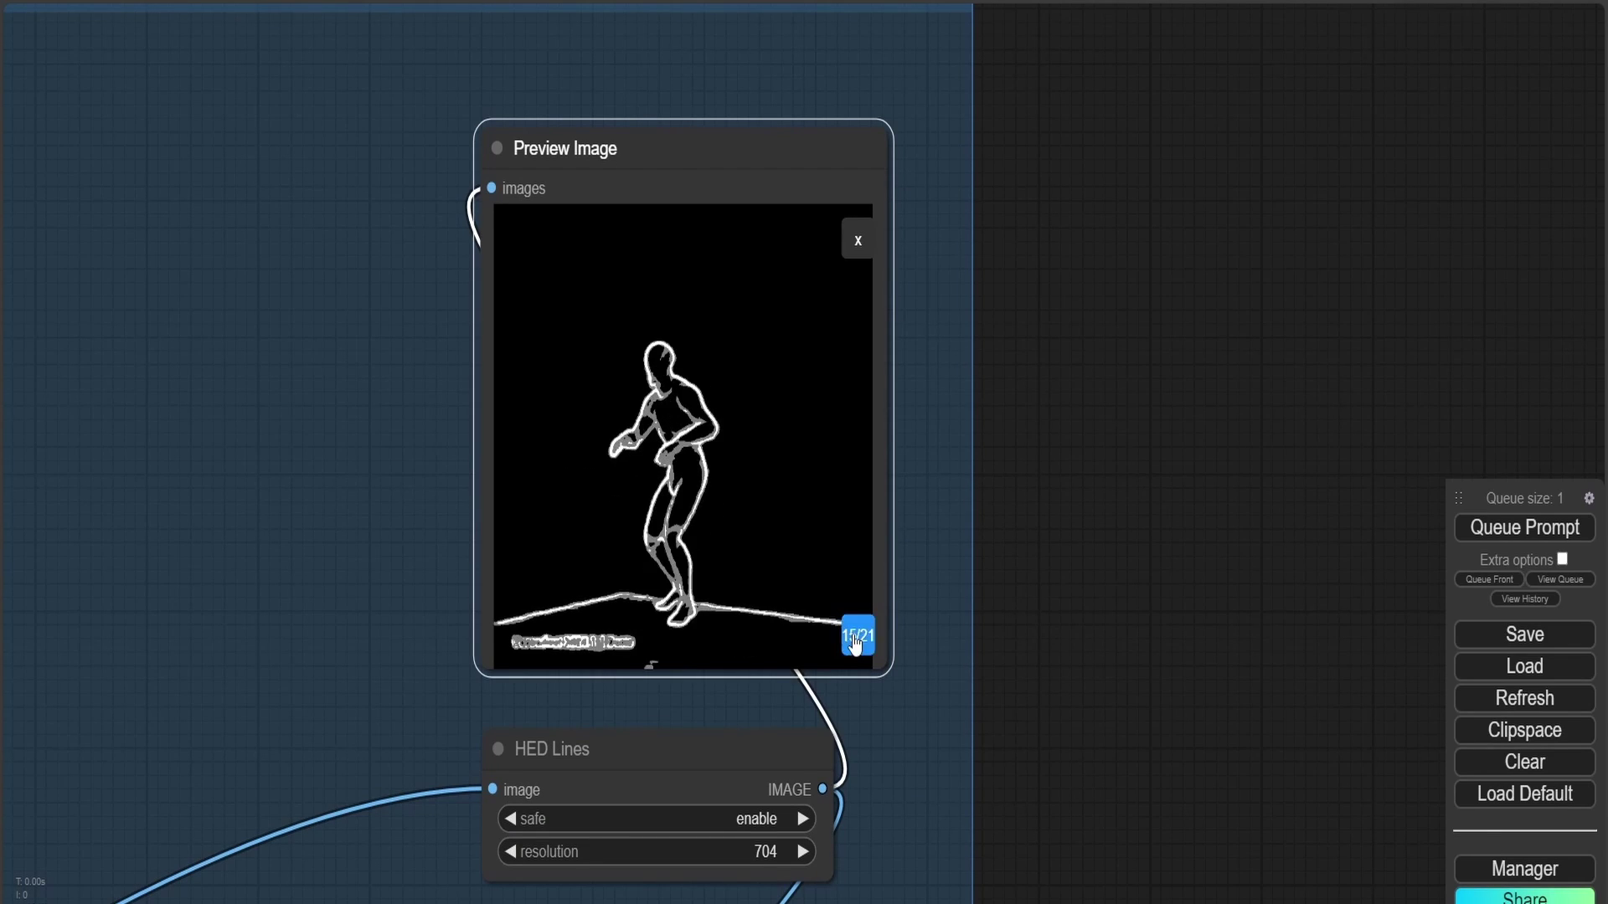
left_click(855, 642)
left_click(854, 642)
left_click(854, 642)
left_click(854, 642)
left_click(854, 641)
left_click(854, 642)
left_click(855, 642)
left_click(854, 641)
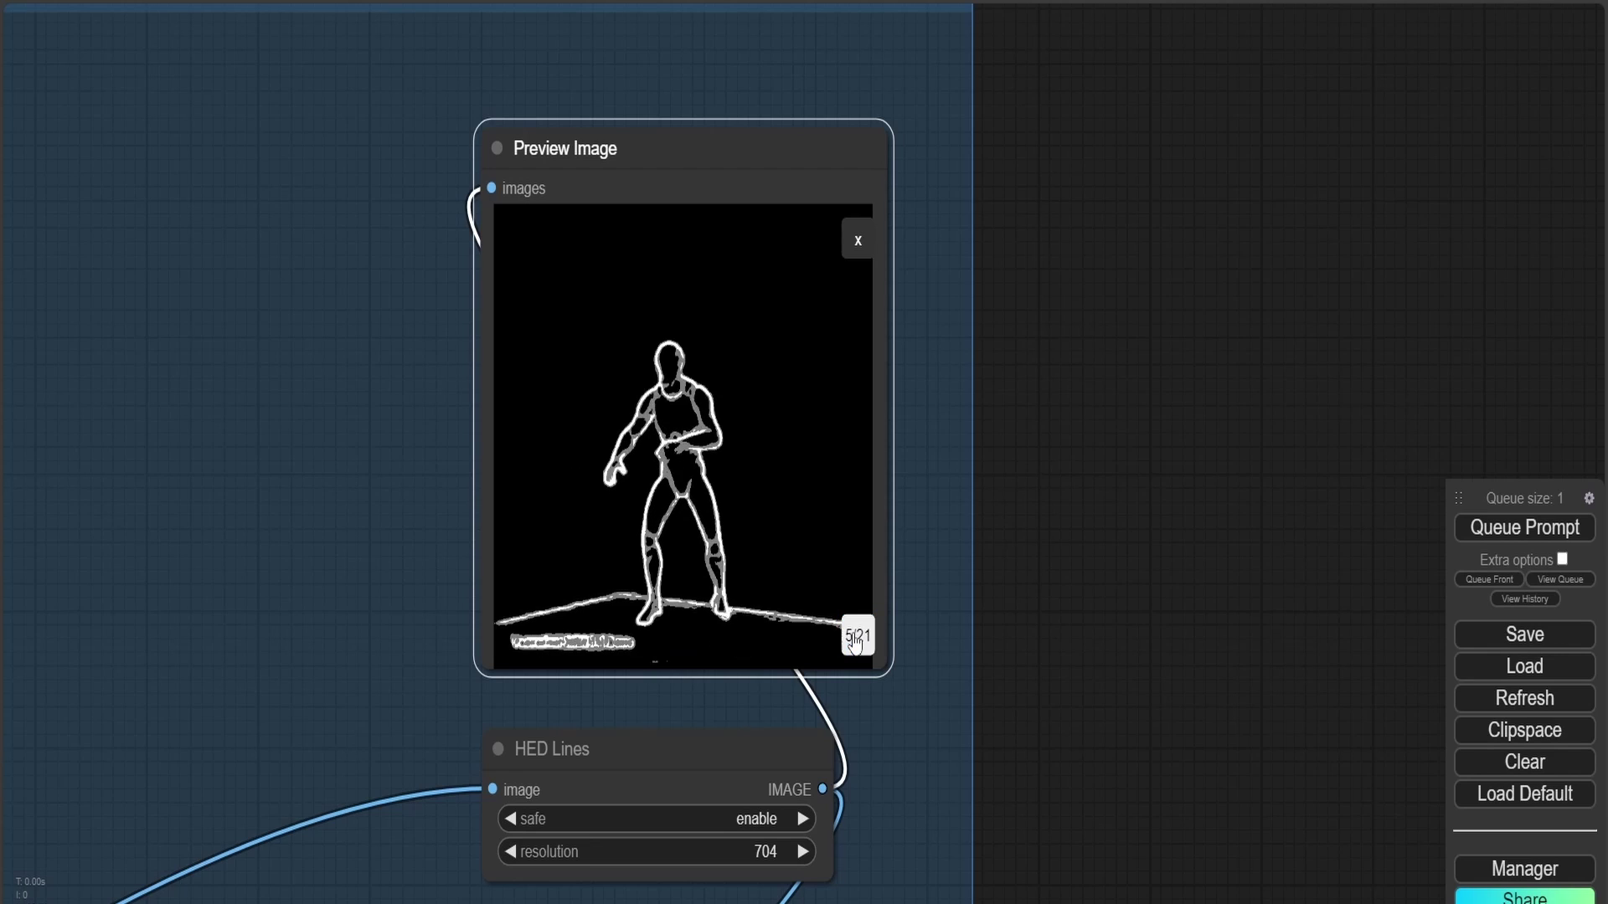
left_click(855, 641)
left_click(854, 642)
left_click(854, 642)
left_click(854, 641)
left_click(854, 641)
left_click(855, 642)
Step: Pan past the AnimateDiff Loader, prompt and KSampler nodes toward the Video Combine output
scroll(883, 624, "down", 10)
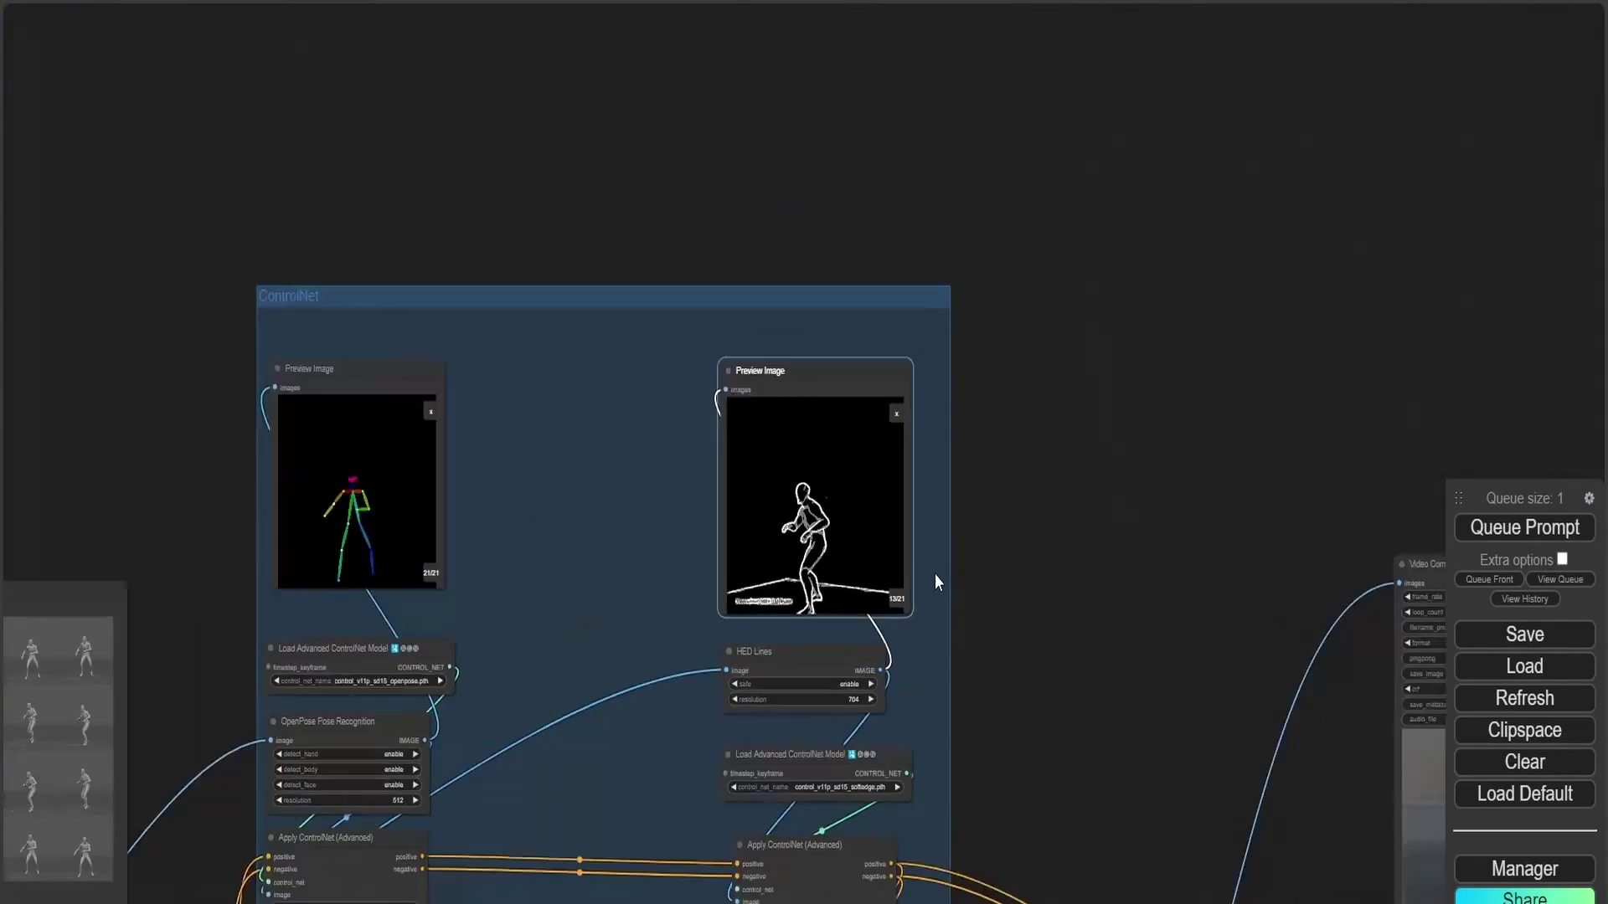
left_click_drag(965, 661, 700, 289)
scroll(536, 494, "up", 3)
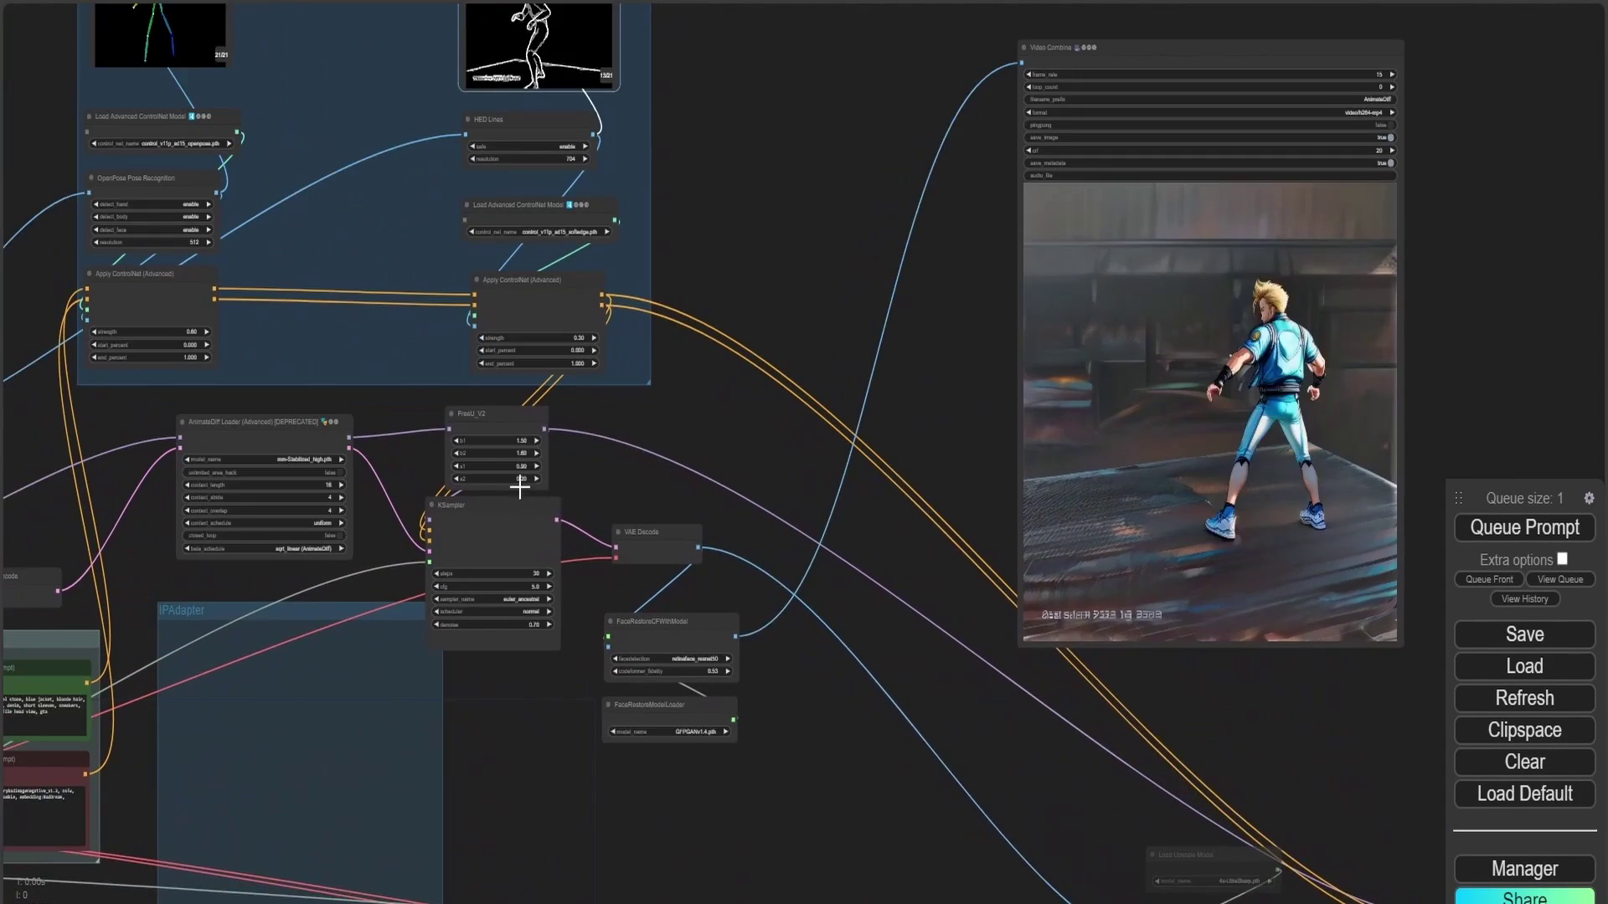
left_click_drag(349, 415, 737, 385)
scroll(737, 385, "up", 2)
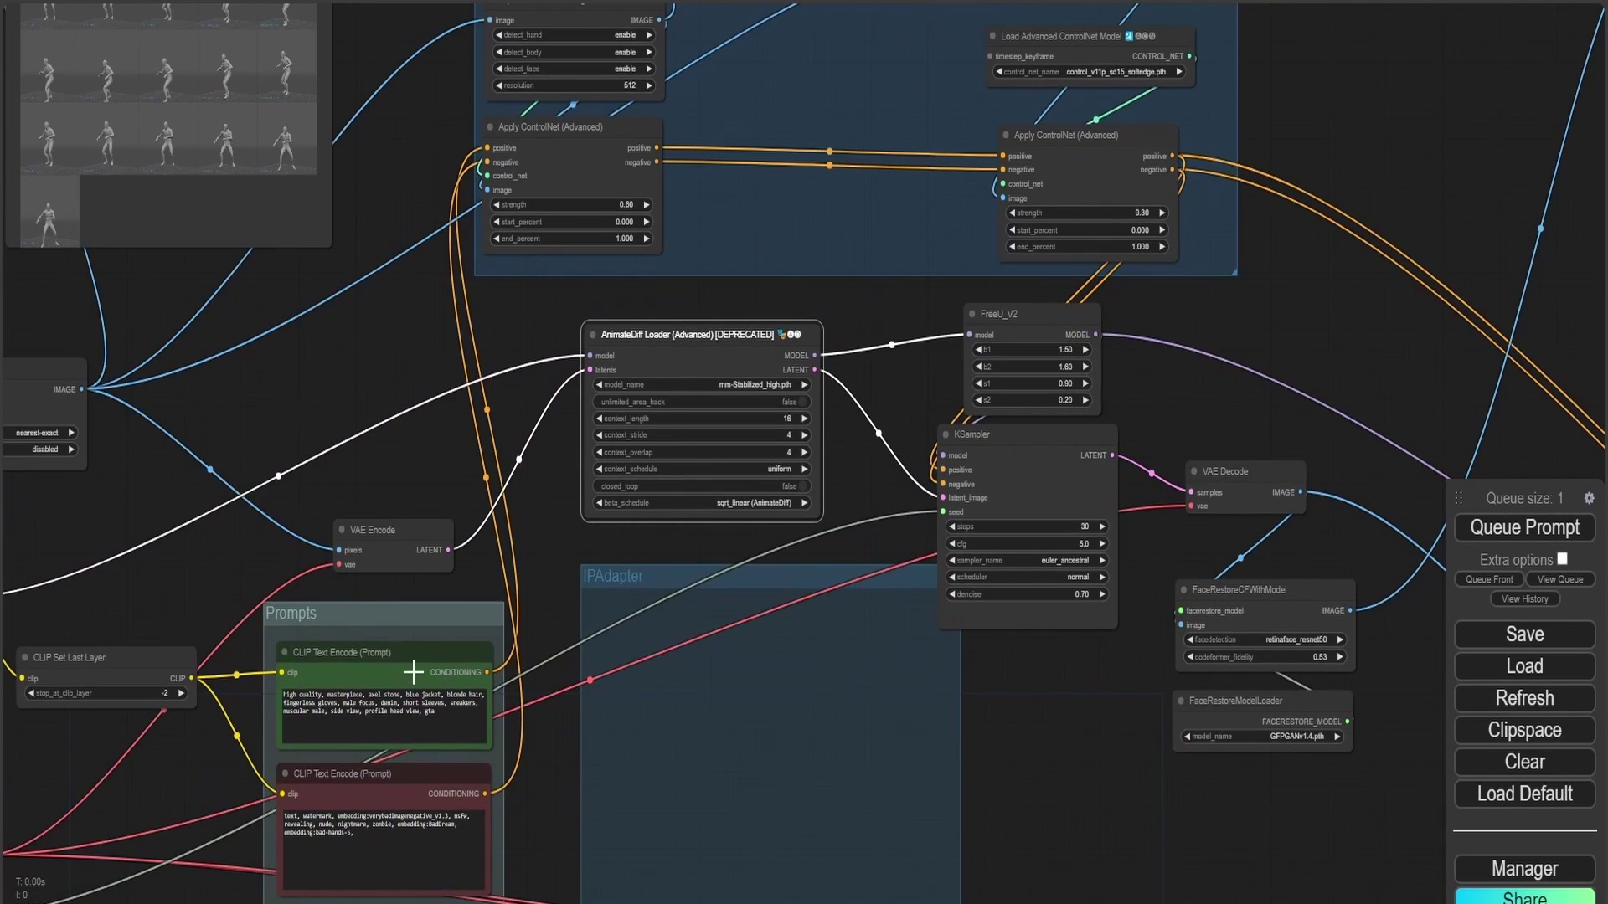
left_click_drag(295, 431, 728, 606)
scroll(318, 459, "down", 1)
scroll(319, 459, "down", 2)
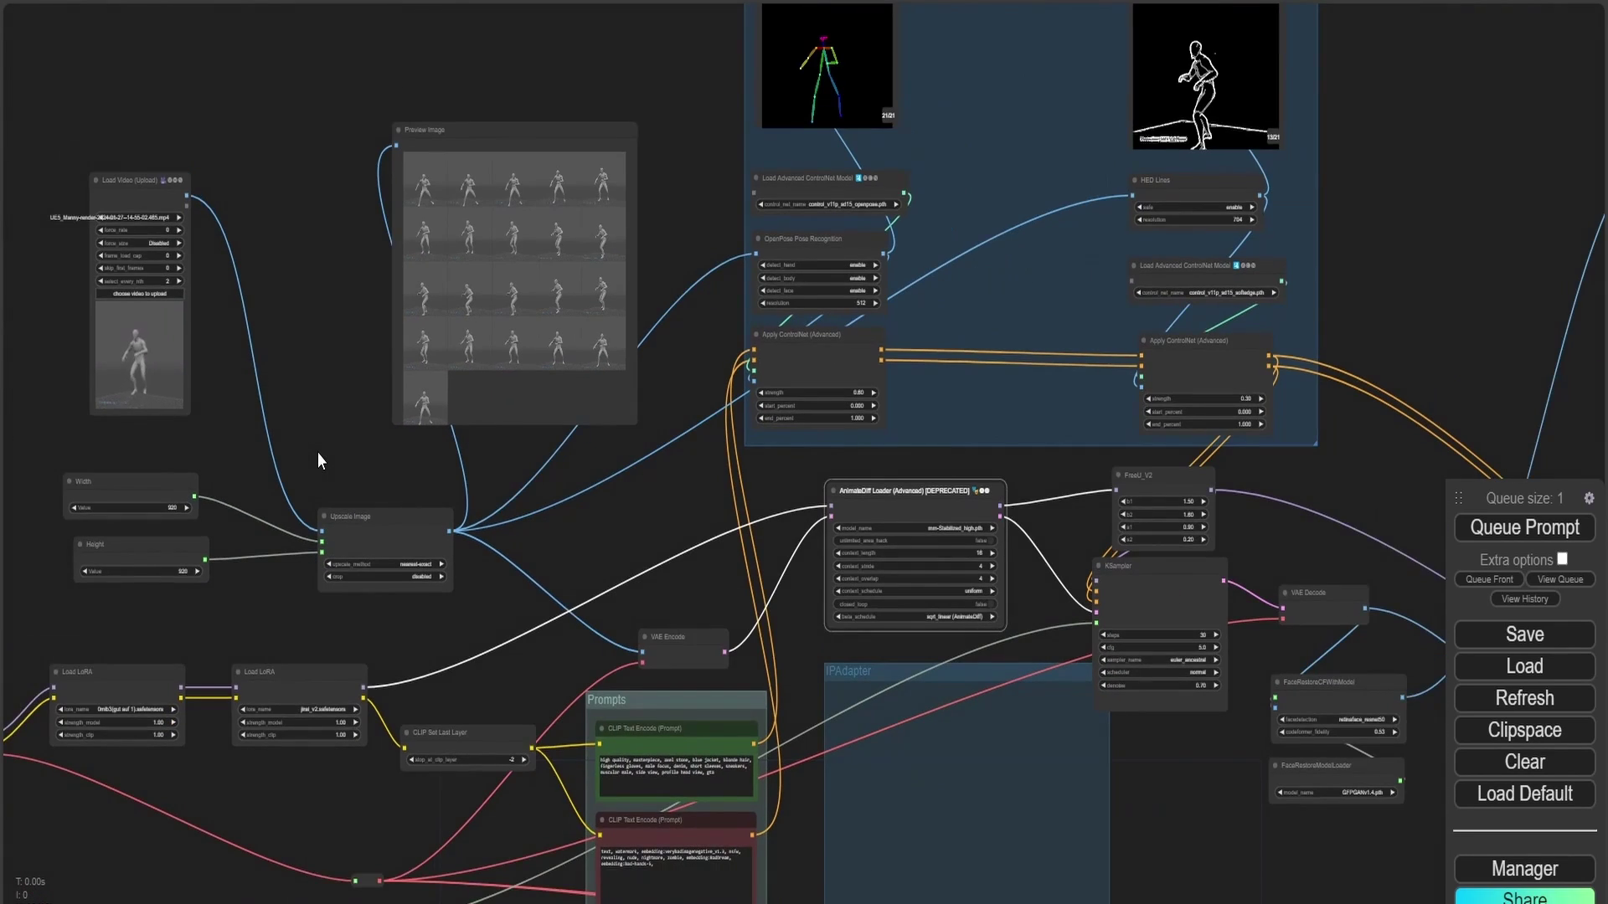
scroll(318, 453, "up", 1)
left_click_drag(465, 493, 759, 794)
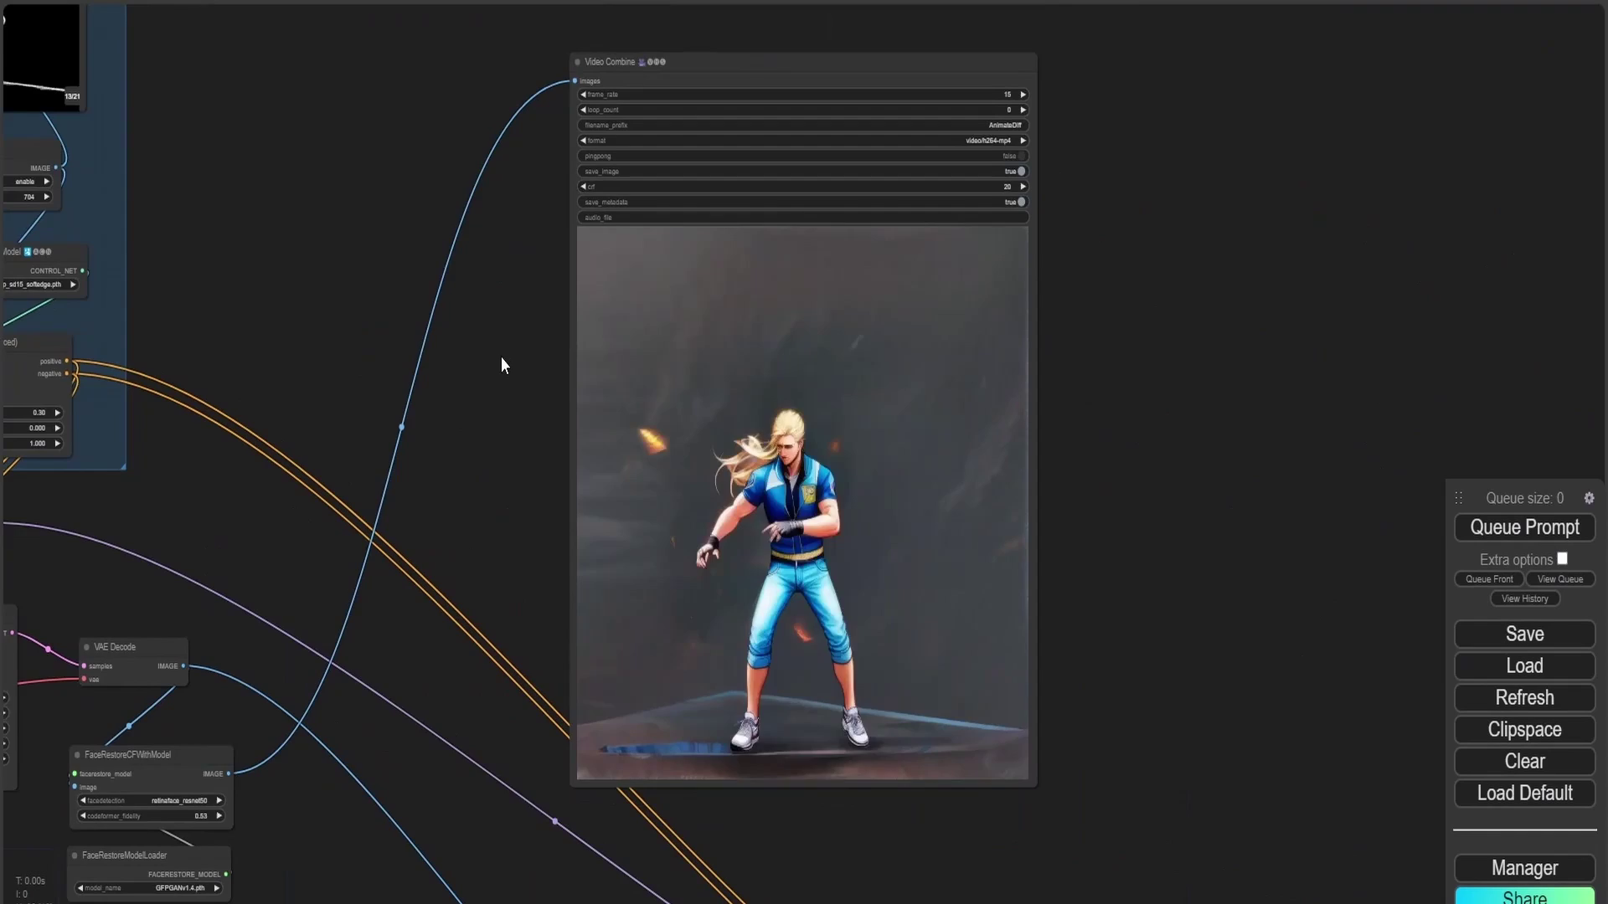
Step: Zoom in on the Video Combine preview to inspect the rendered fighter animation
left_click_drag(500, 357, 599, 310)
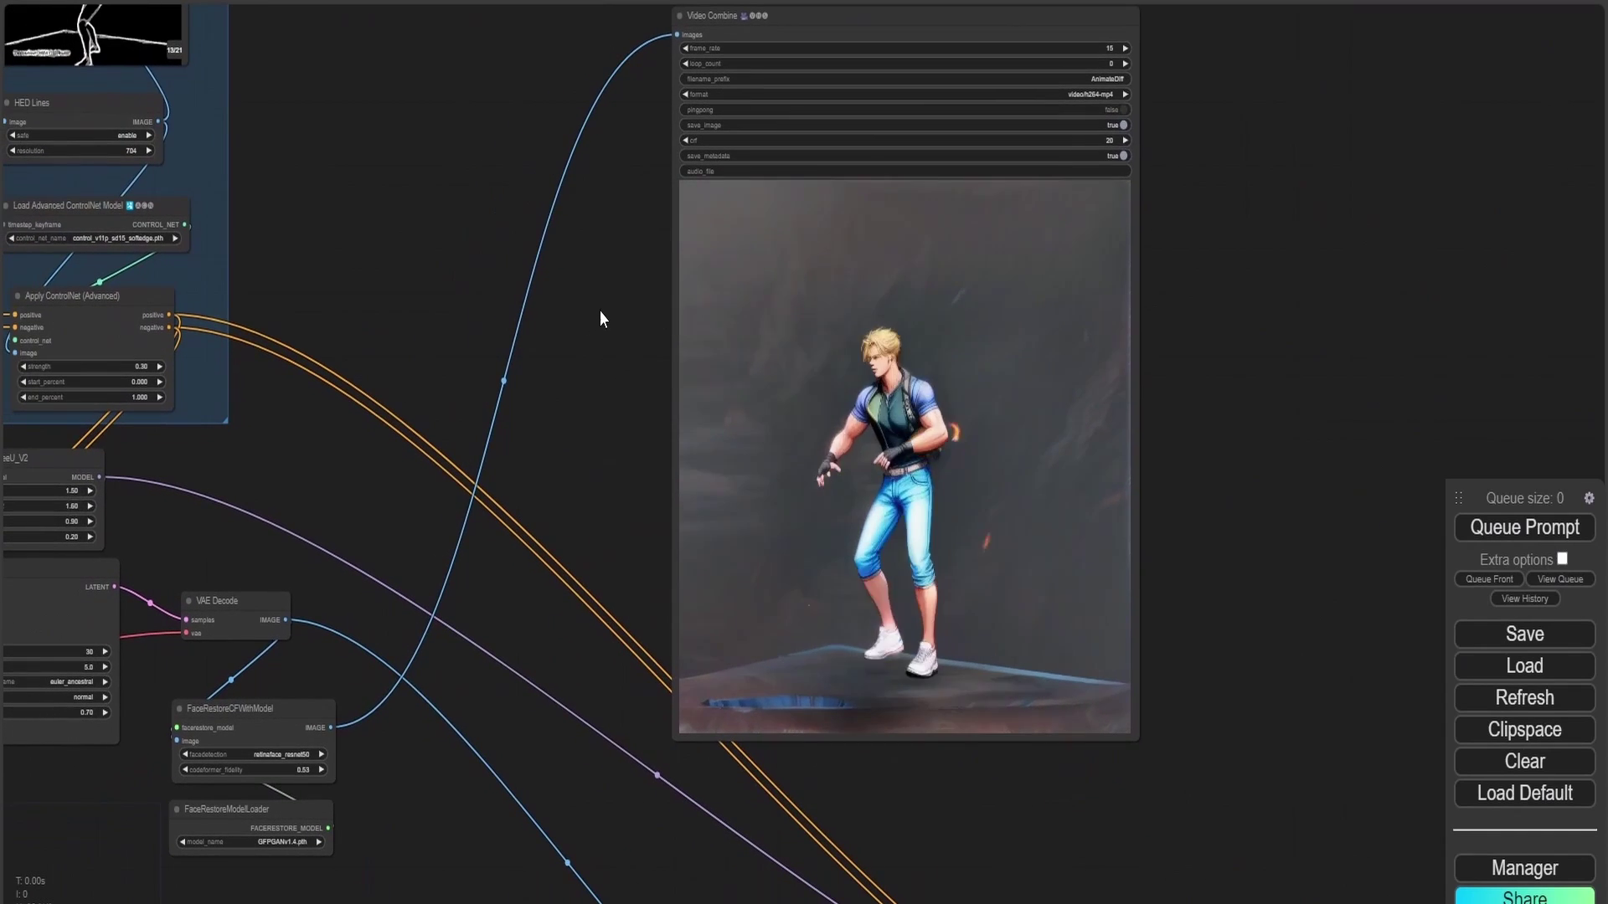
left_click(959, 519)
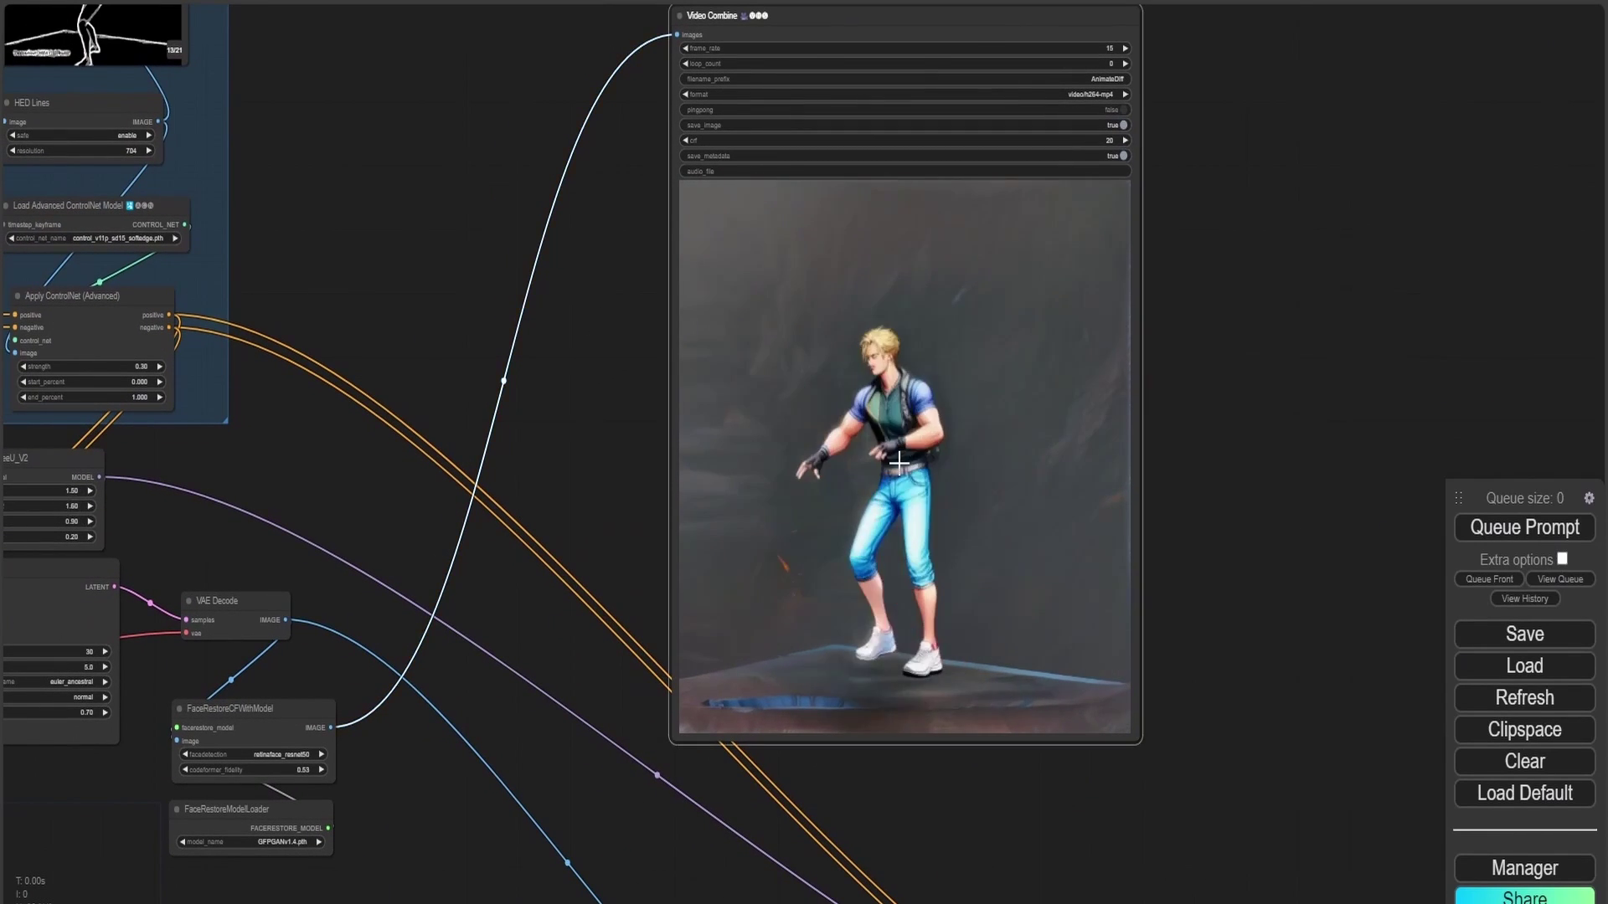
scroll(949, 457, "up", 3)
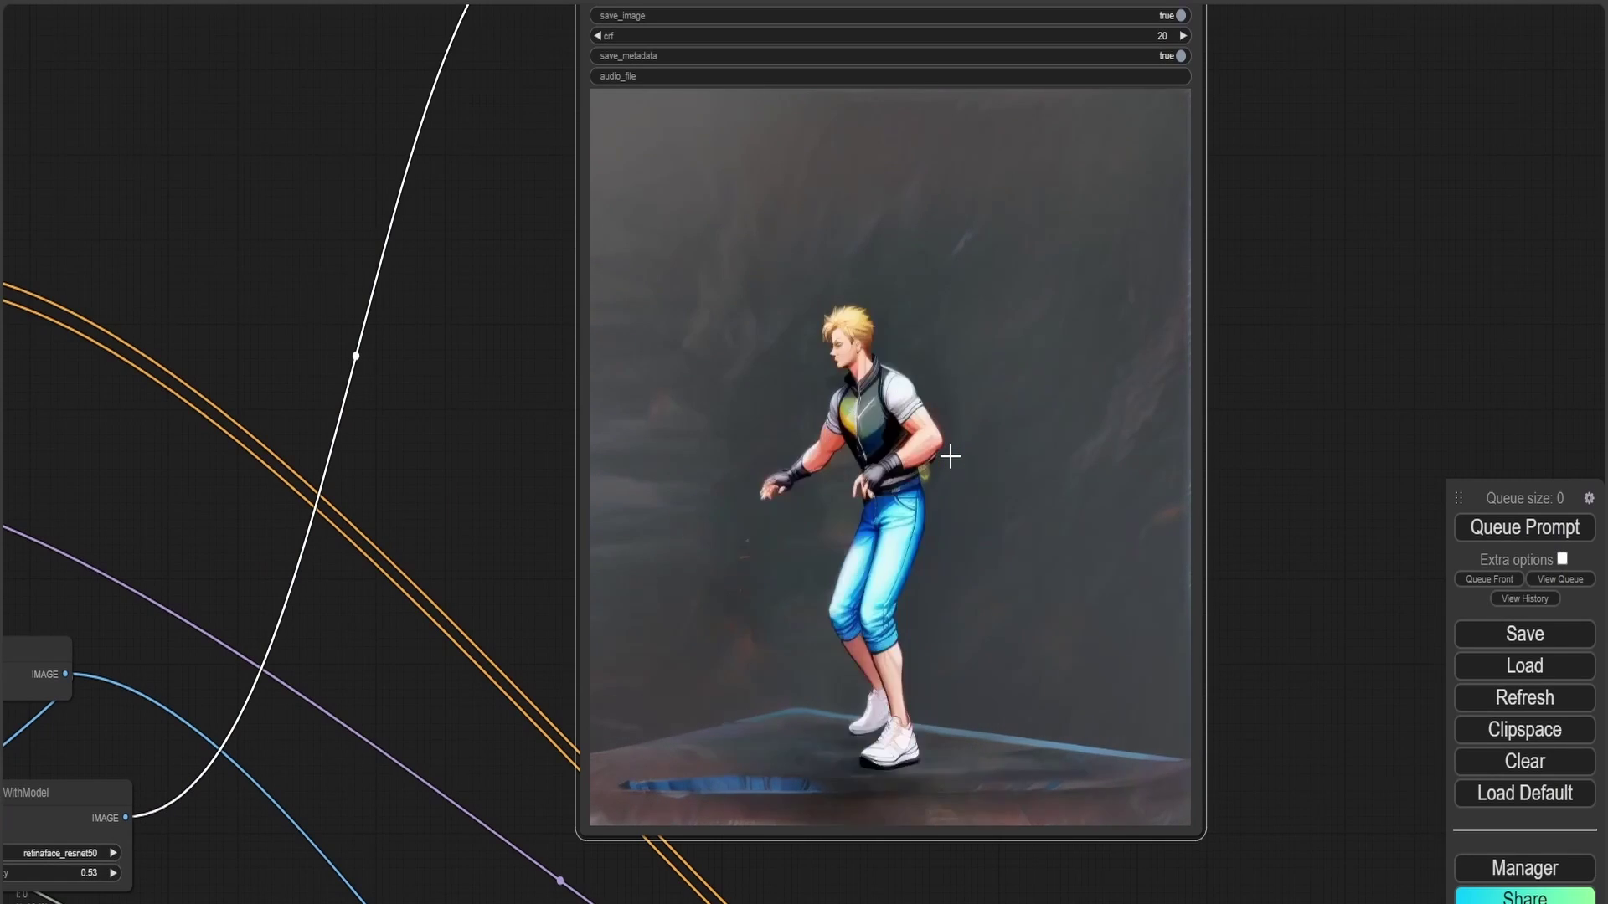
scroll(949, 457, "down", 4)
scroll(949, 457, "down", 2)
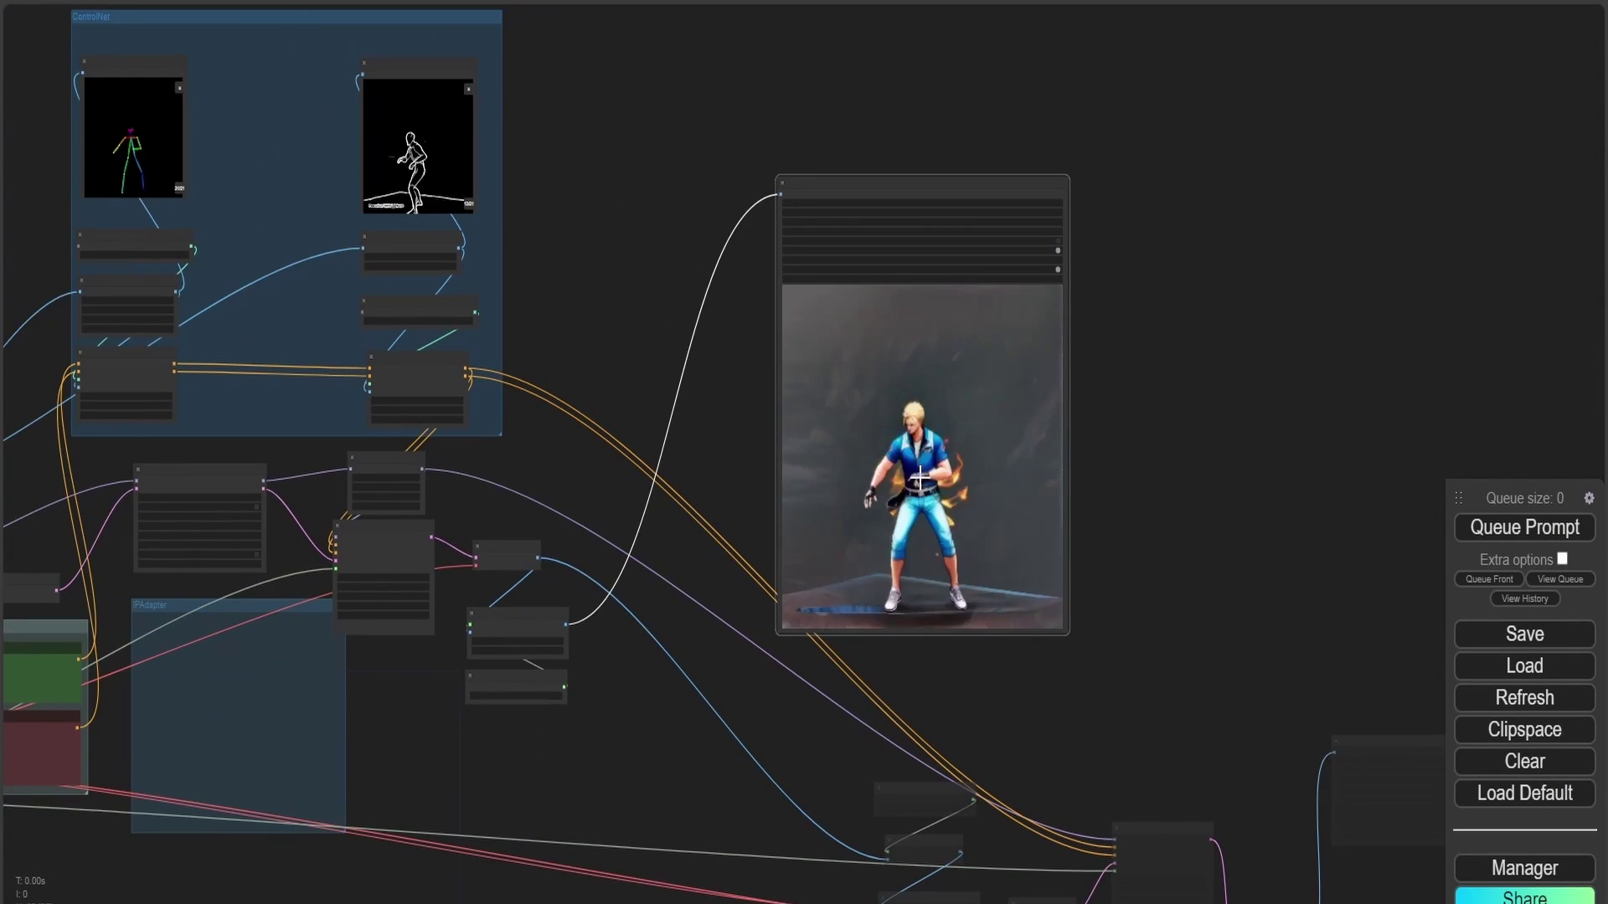
scroll(718, 477, "down", 1)
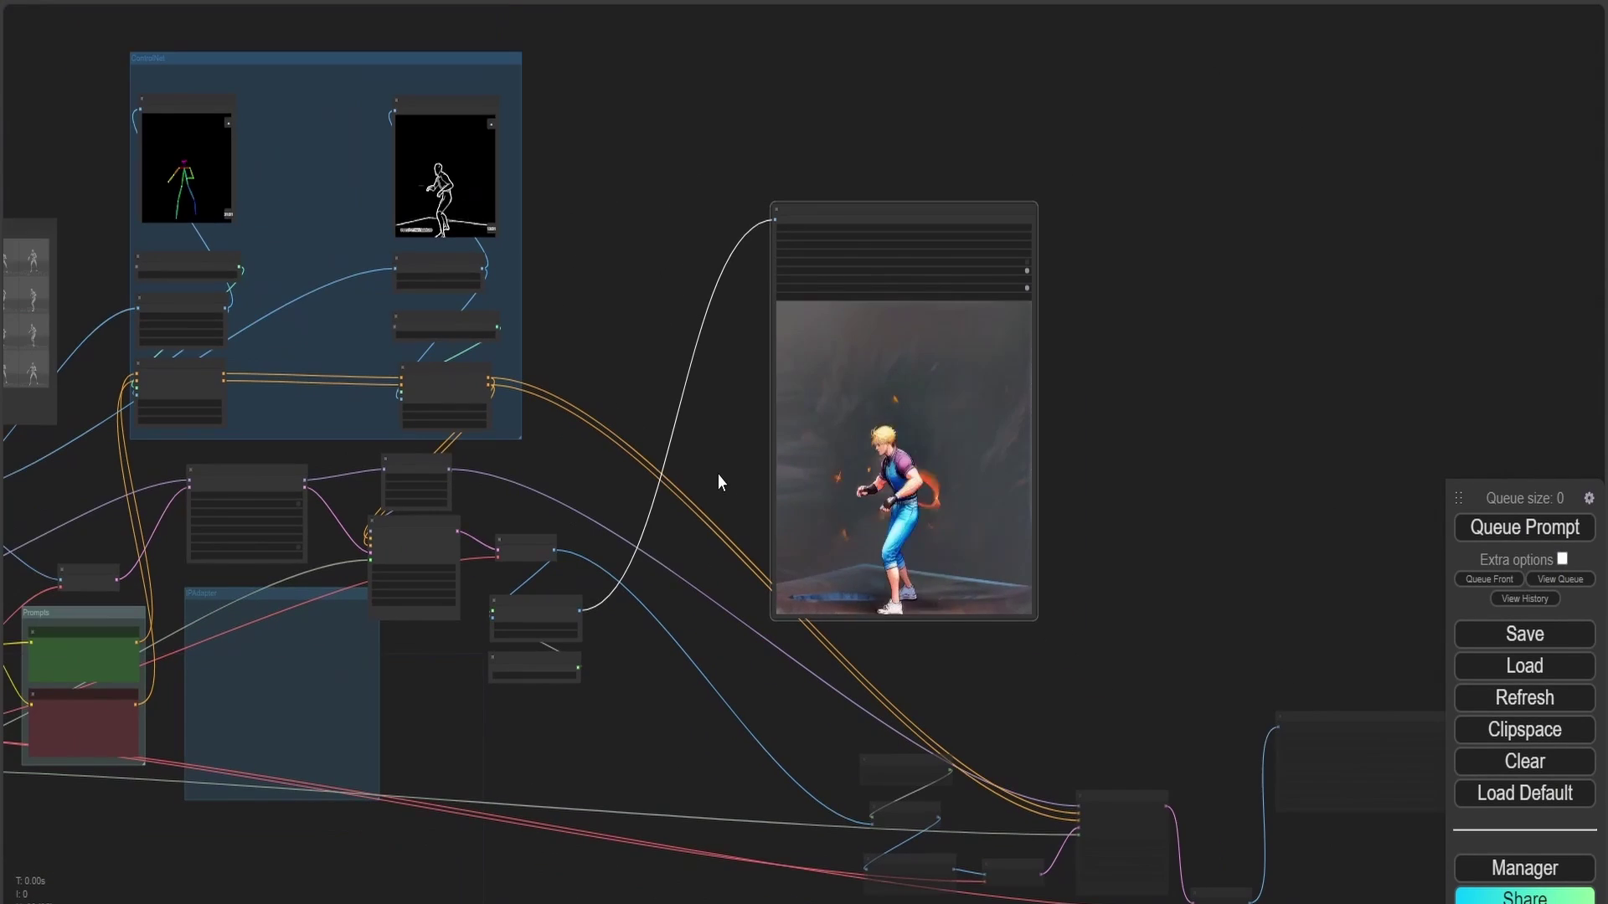
Step: Pan left to the Load Checkpoint, Load LoRA and image-size nodes
left_click_drag(704, 459, 871, 454)
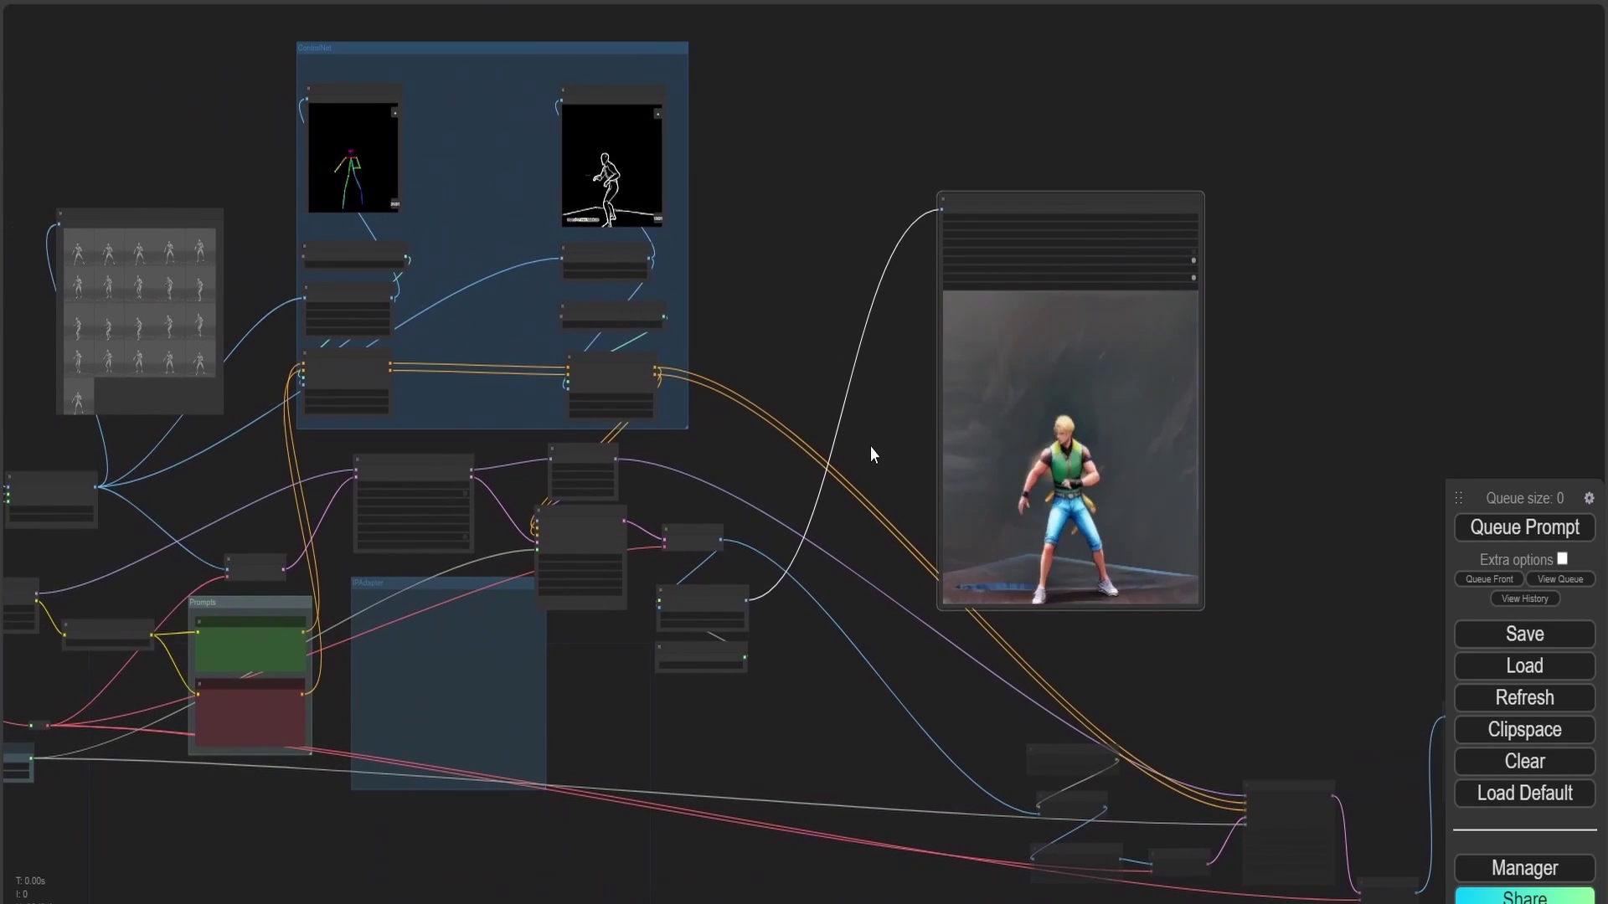
scroll(871, 455, "up", 5)
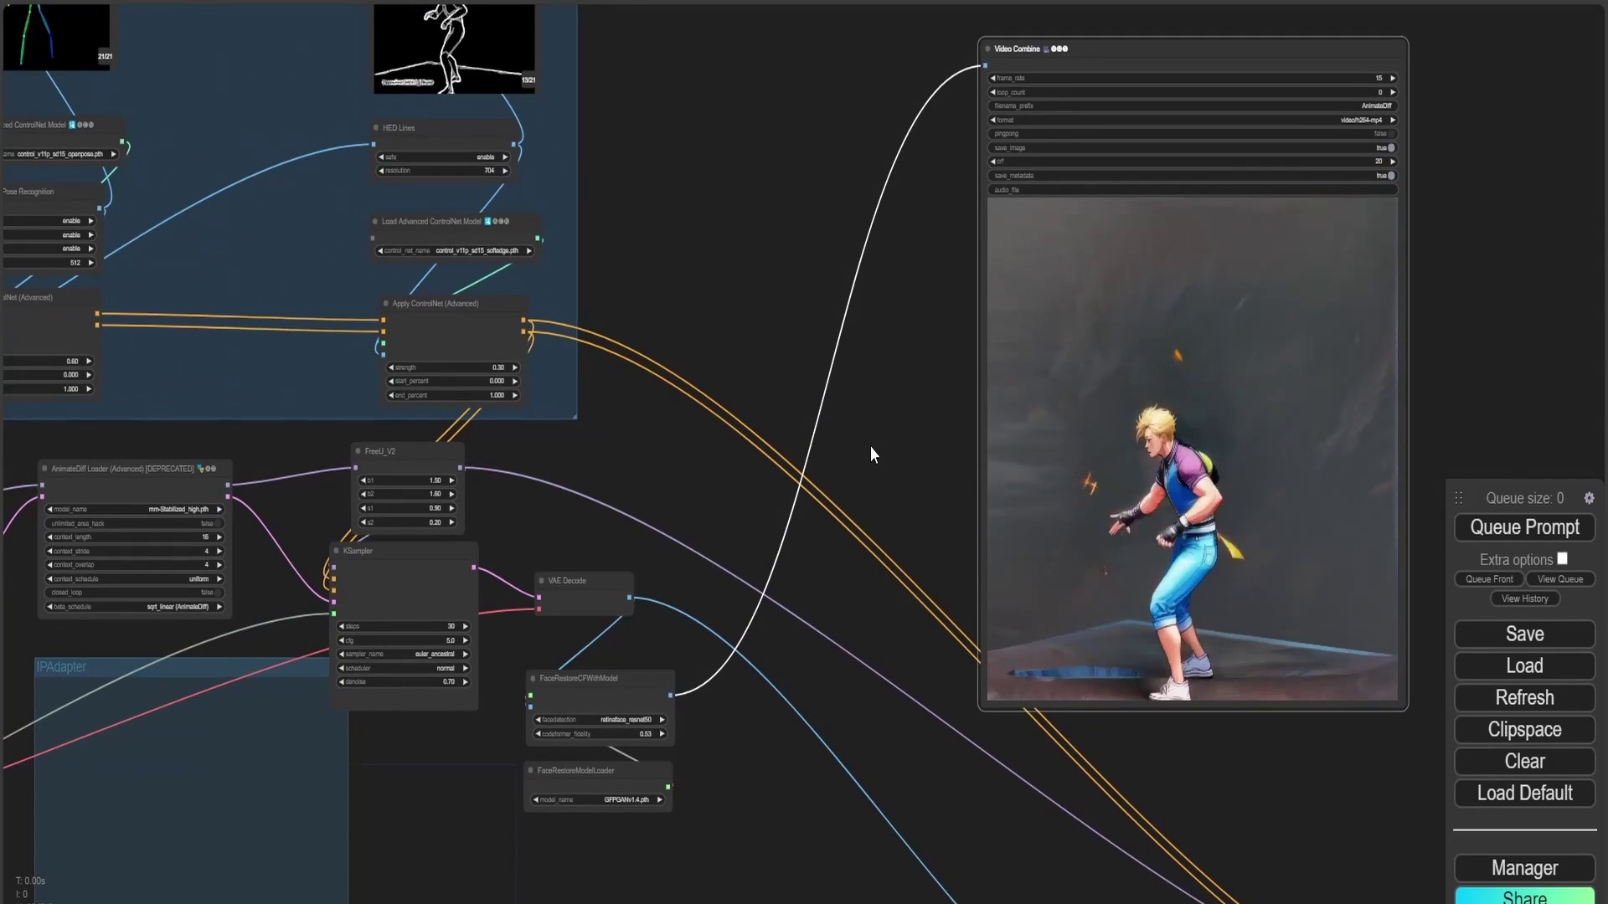
scroll(871, 454, "down", 2)
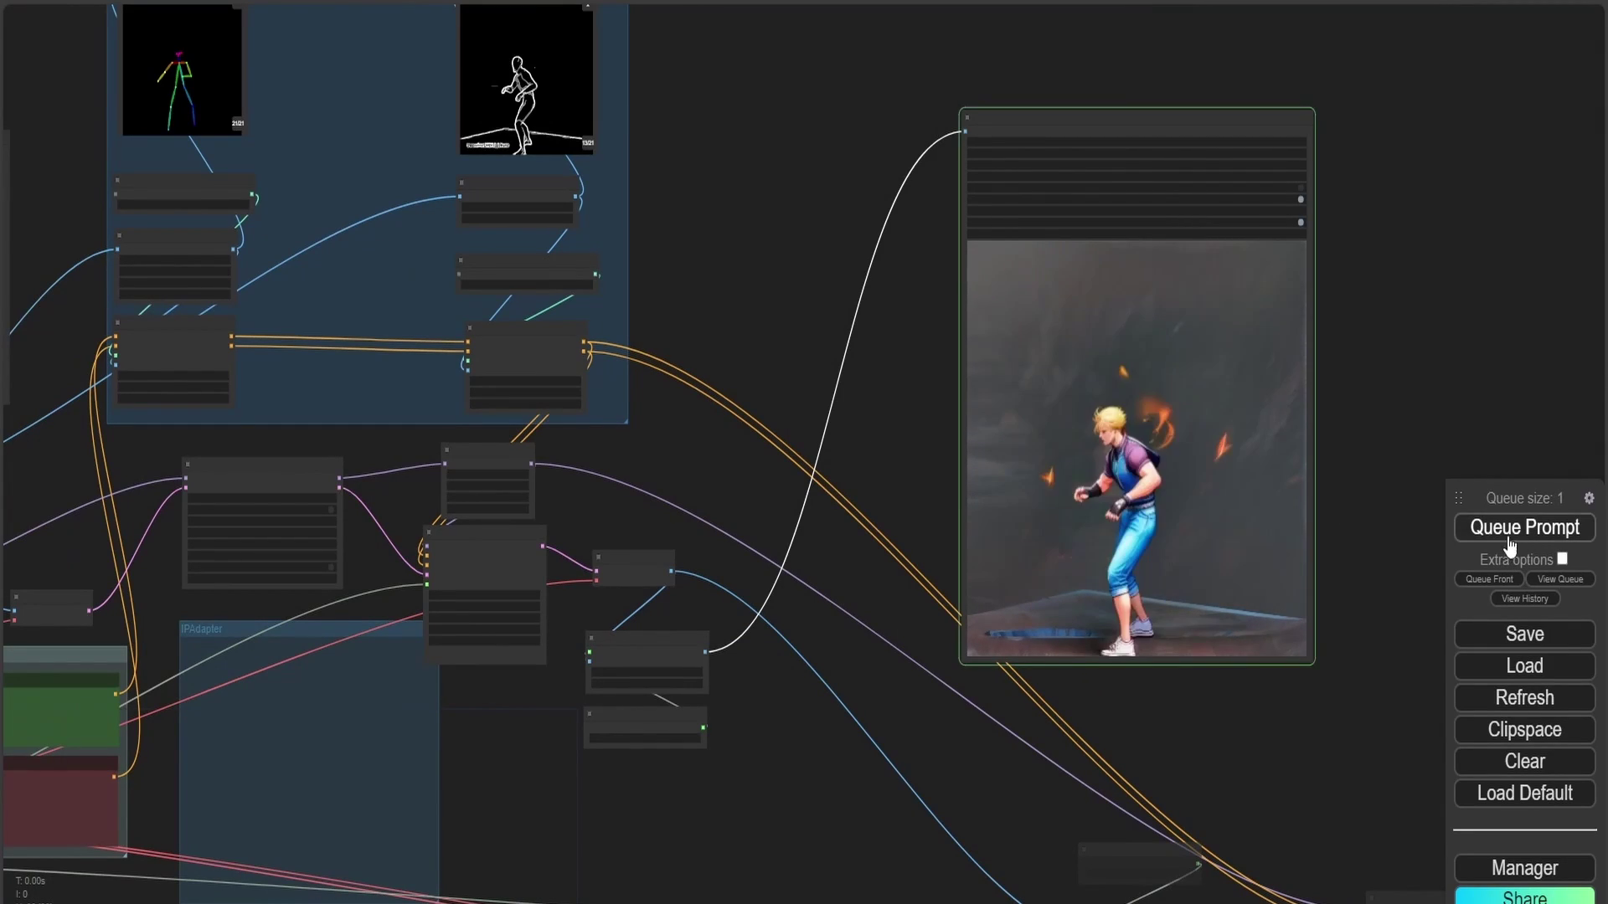
scroll(710, 434, "up", 3)
left_click_drag(710, 429, 717, 432)
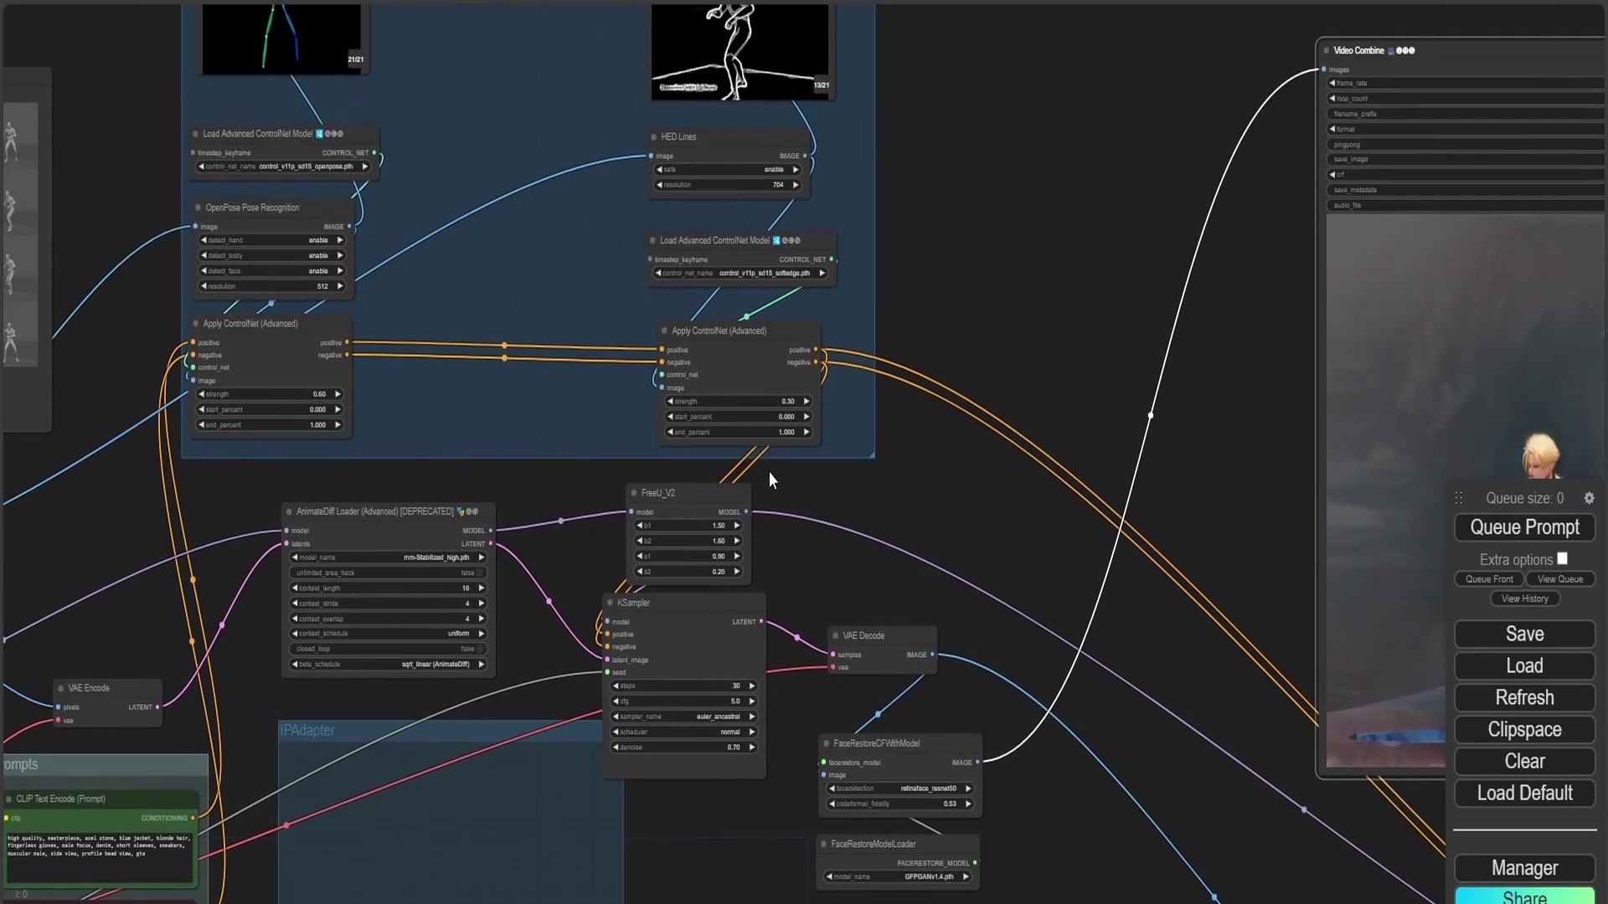
scroll(657, 475, "down", 4)
left_click_drag(263, 484, 676, 380)
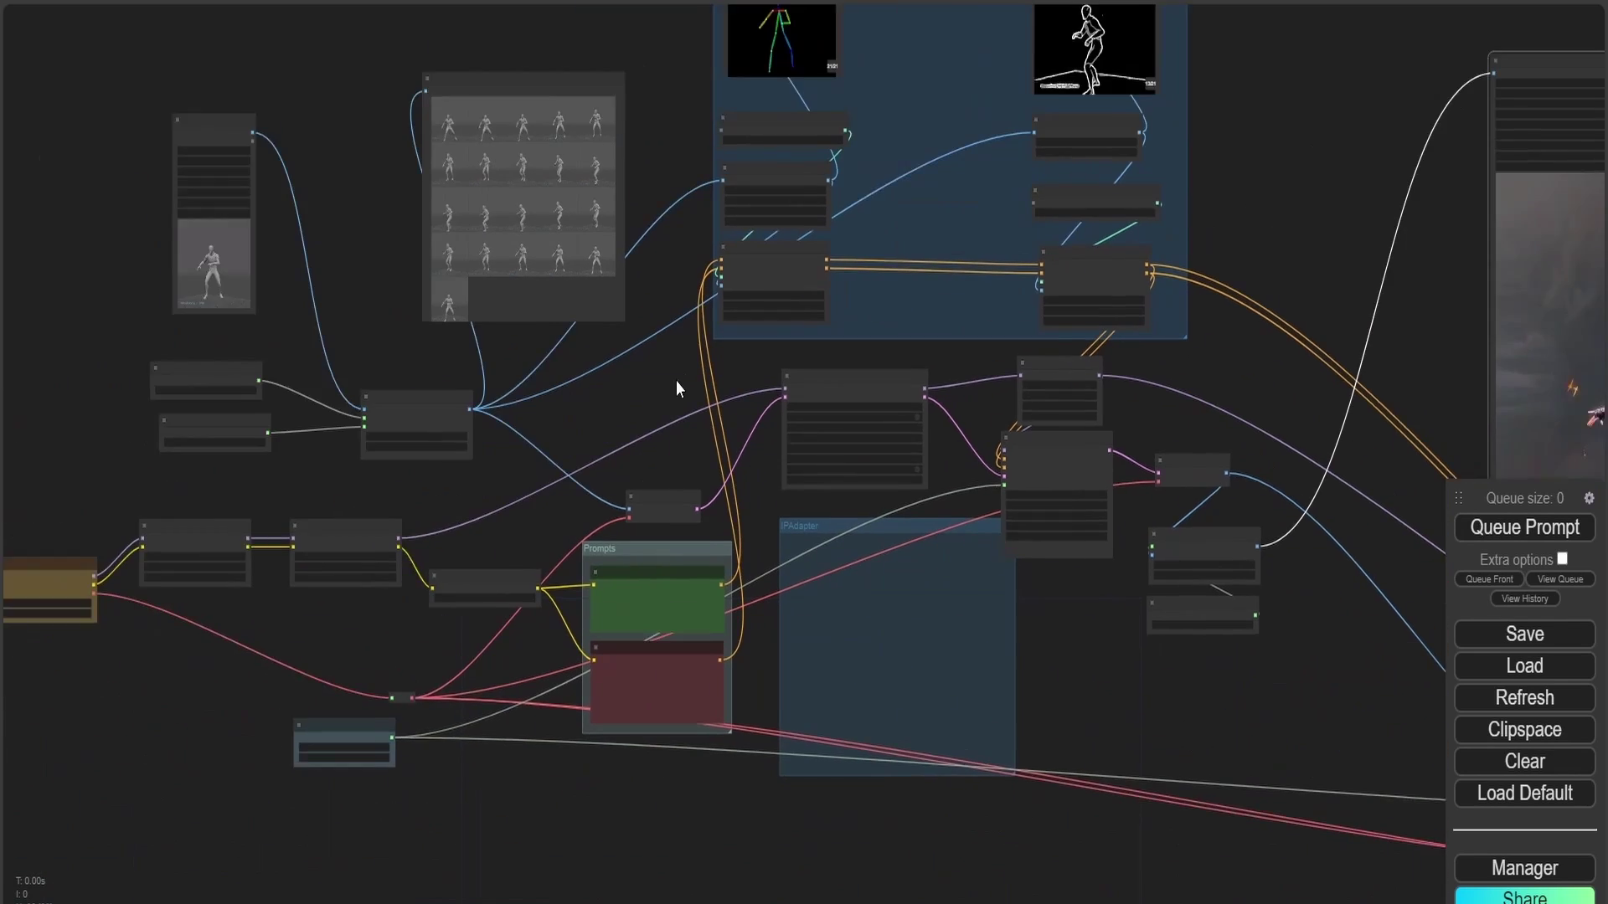
scroll(676, 380, "up", 2)
left_click_drag(420, 499, 692, 506)
Step: Set the Load Checkpoint ckpt_name to animesh_PrunedV22.safetensors and queue a new render
scroll(229, 575, "up", 3)
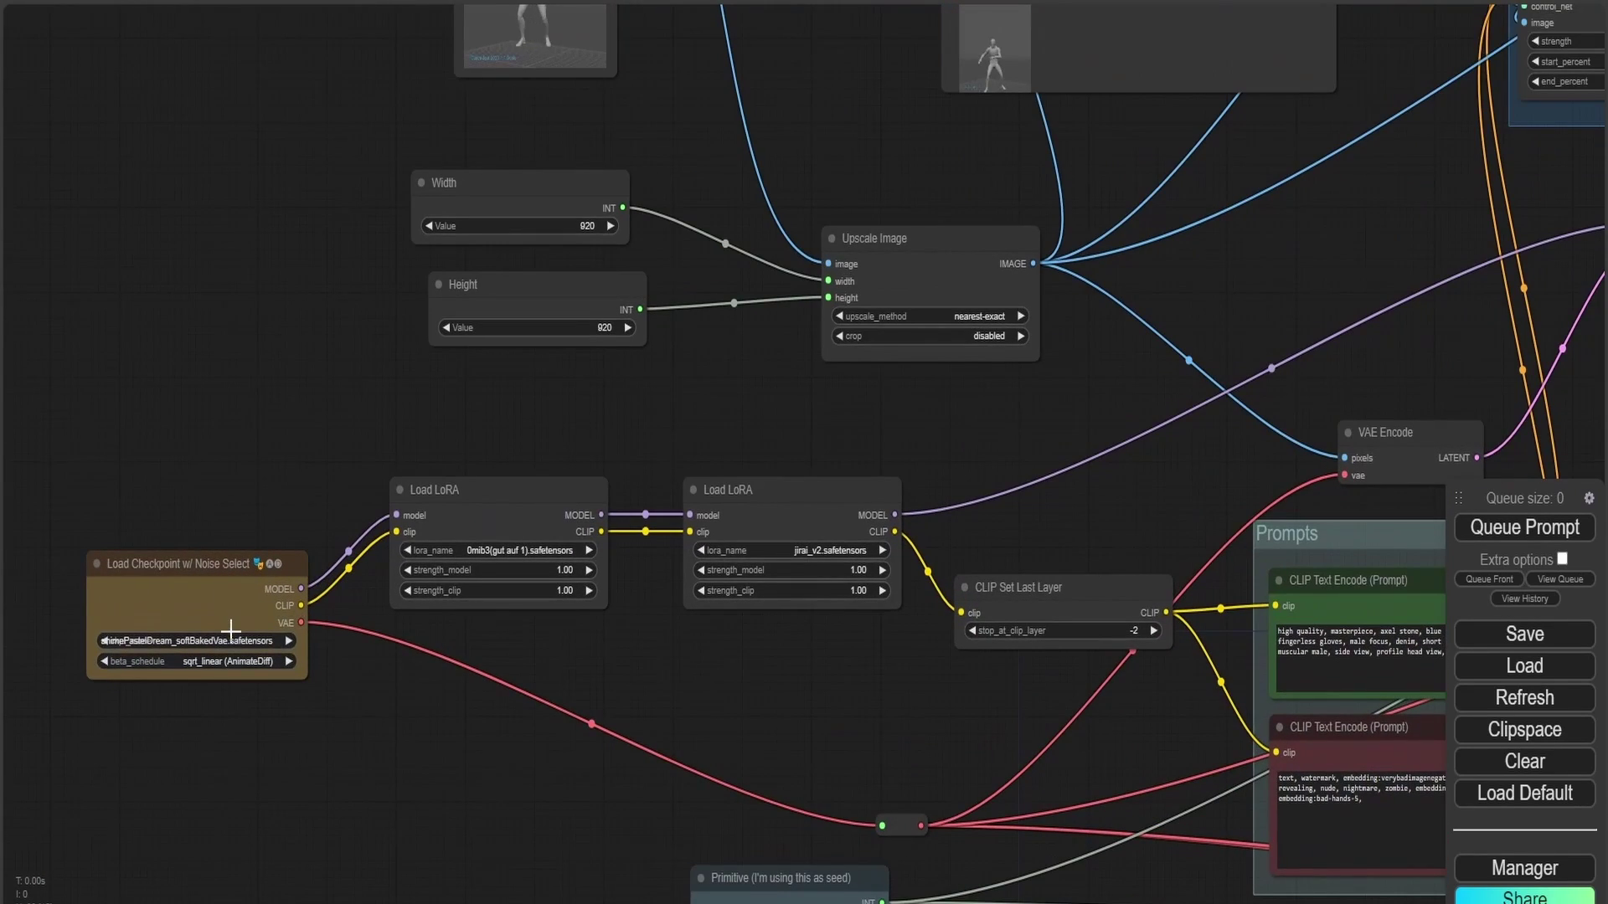
left_click(233, 638)
left_click(263, 662)
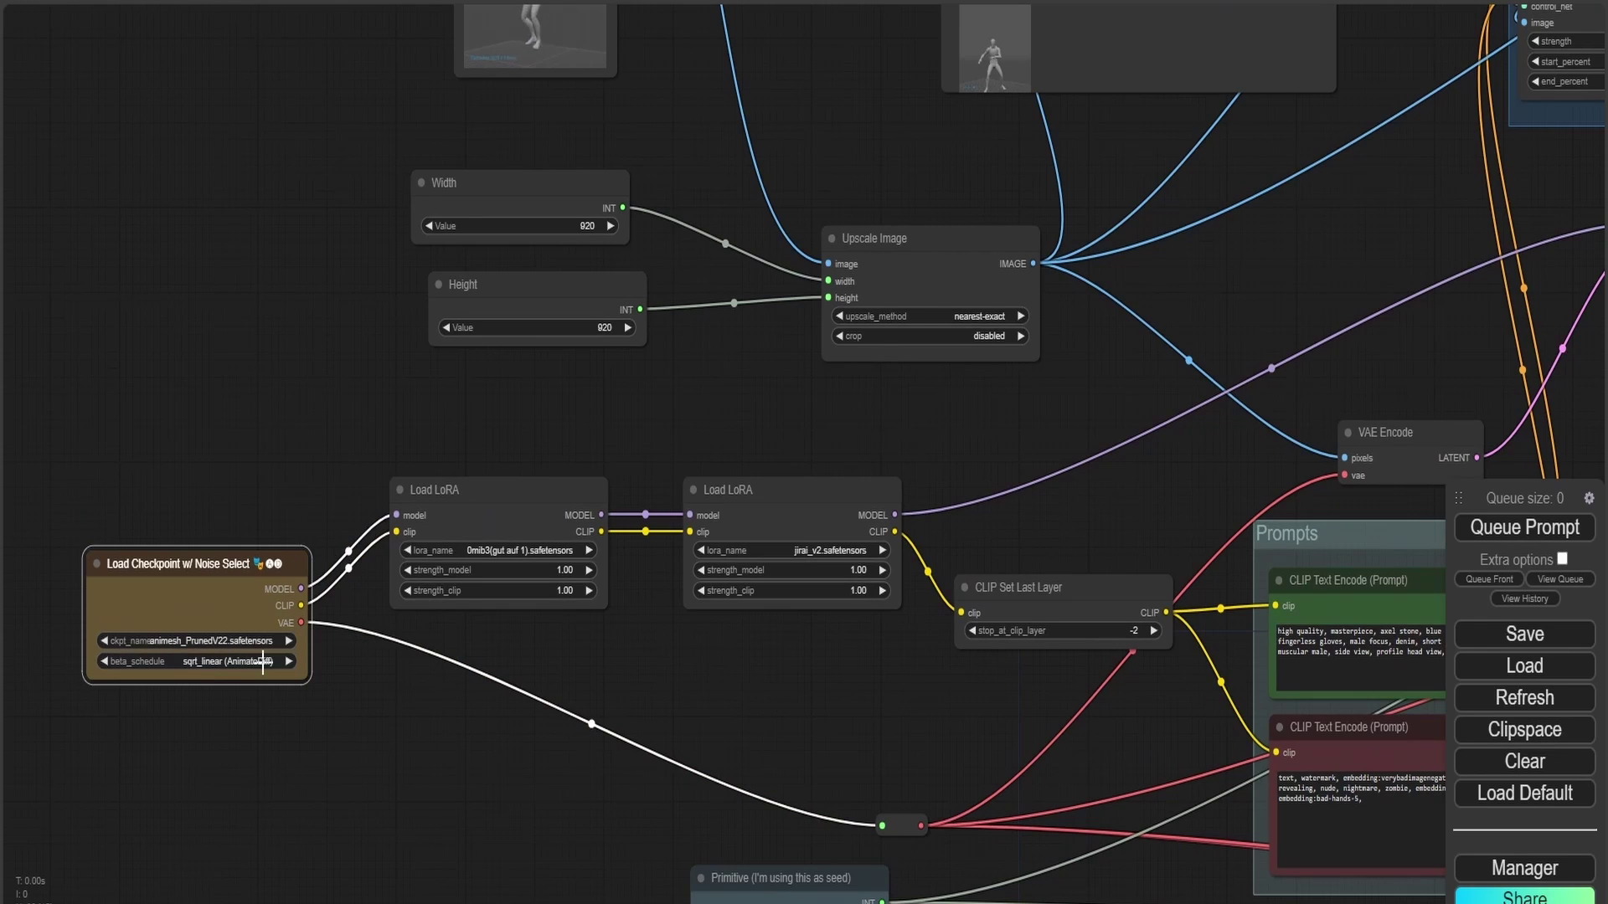
left_click(1550, 536)
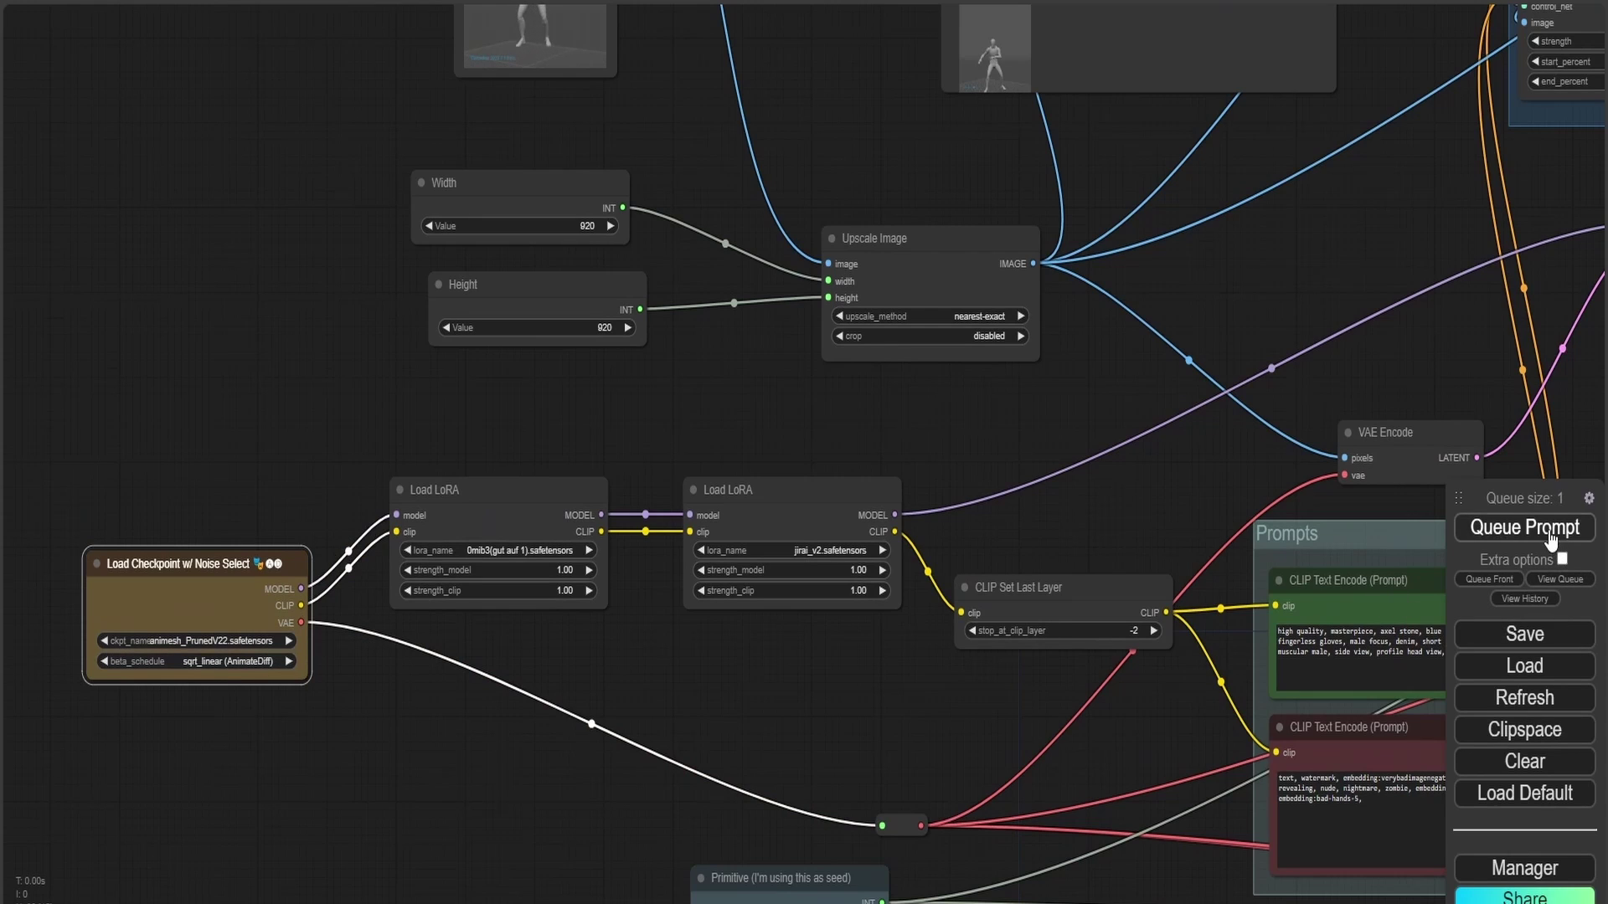
Step: Pan past the ControlNet and KSampler nodes to the newly generated Video Combine animation
scroll(1314, 378, "down", 3)
left_click_drag(1333, 374, 582, 687)
left_click_drag(1340, 404, 1173, 248)
left_click_drag(1141, 480, 559, 551)
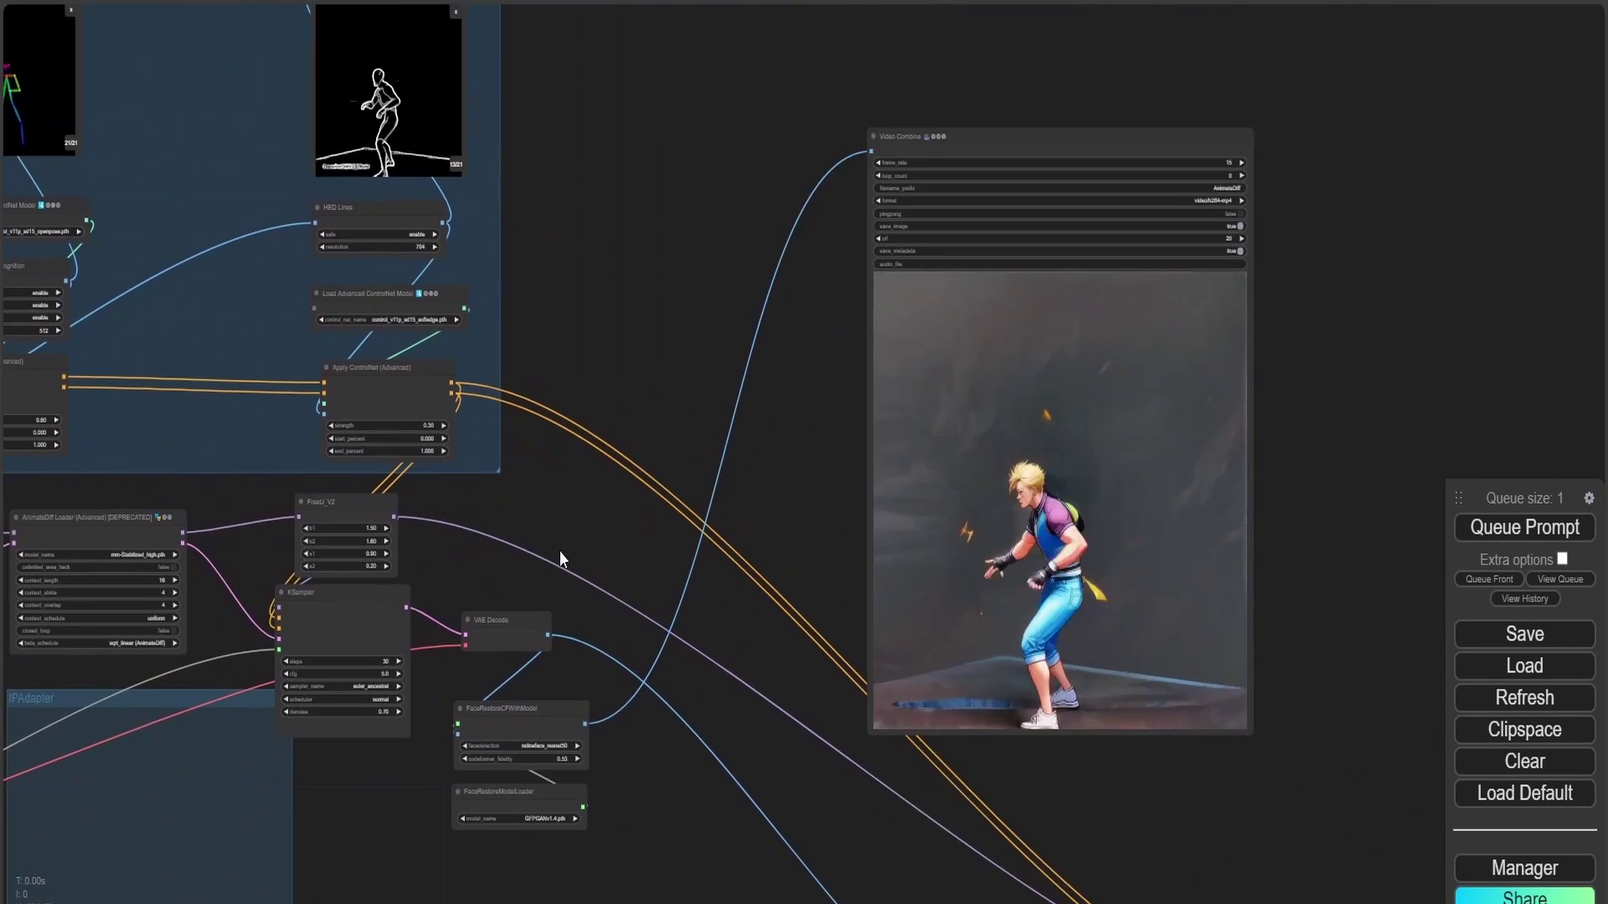
scroll(863, 501, "up", 2)
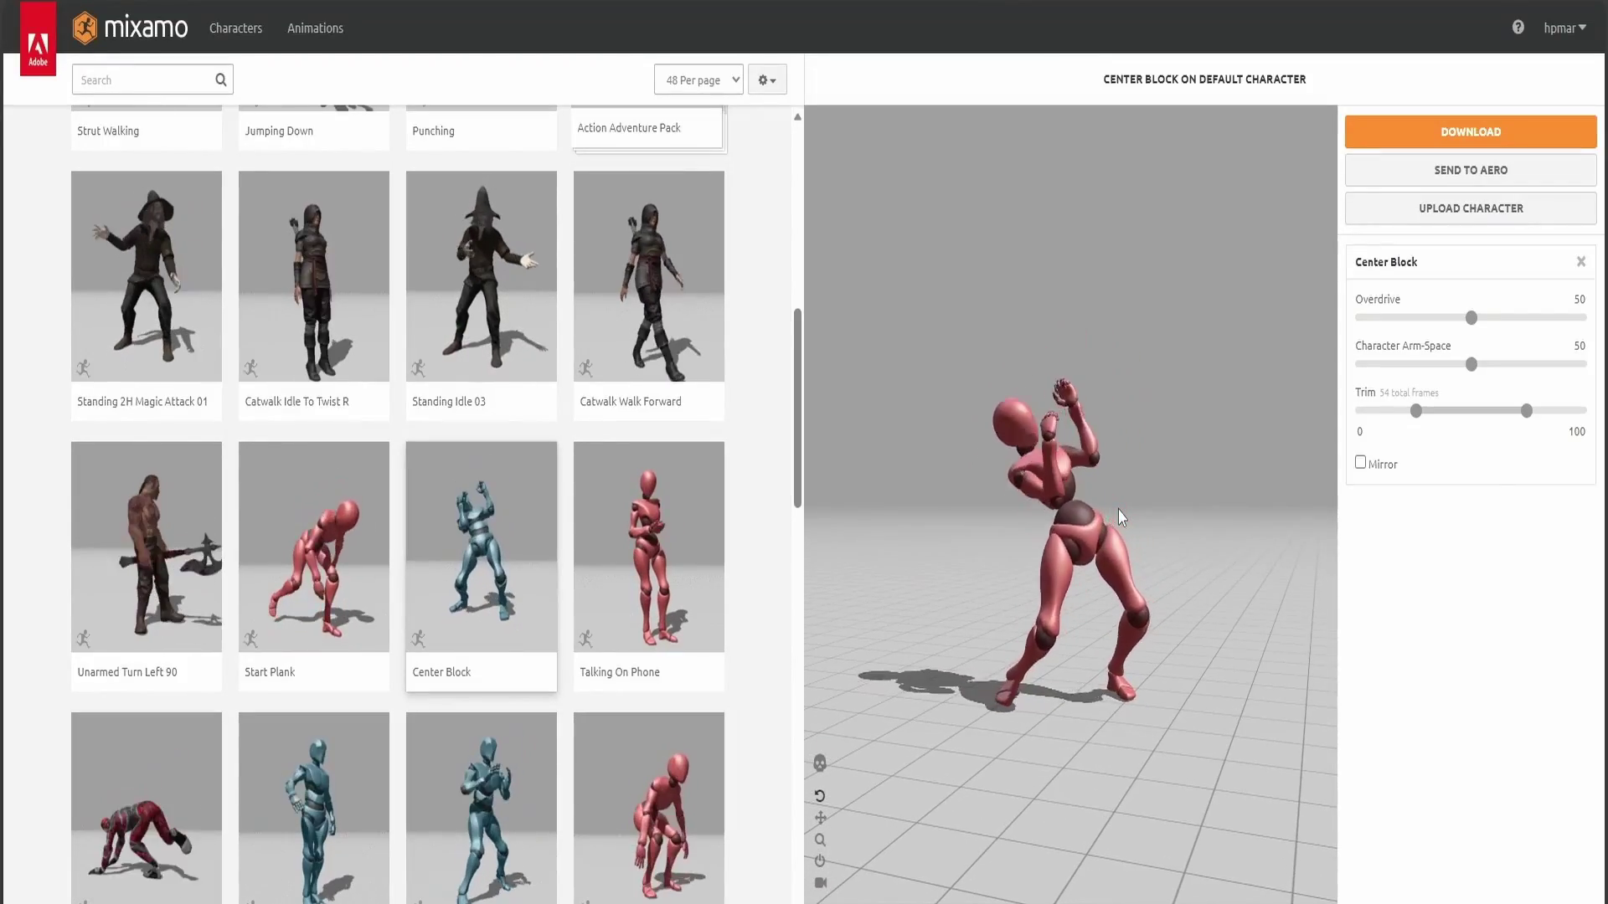
Step: Download Center Block as FBX Binary with skin at 30 fps, no keyframe reduction
left_click(1474, 128)
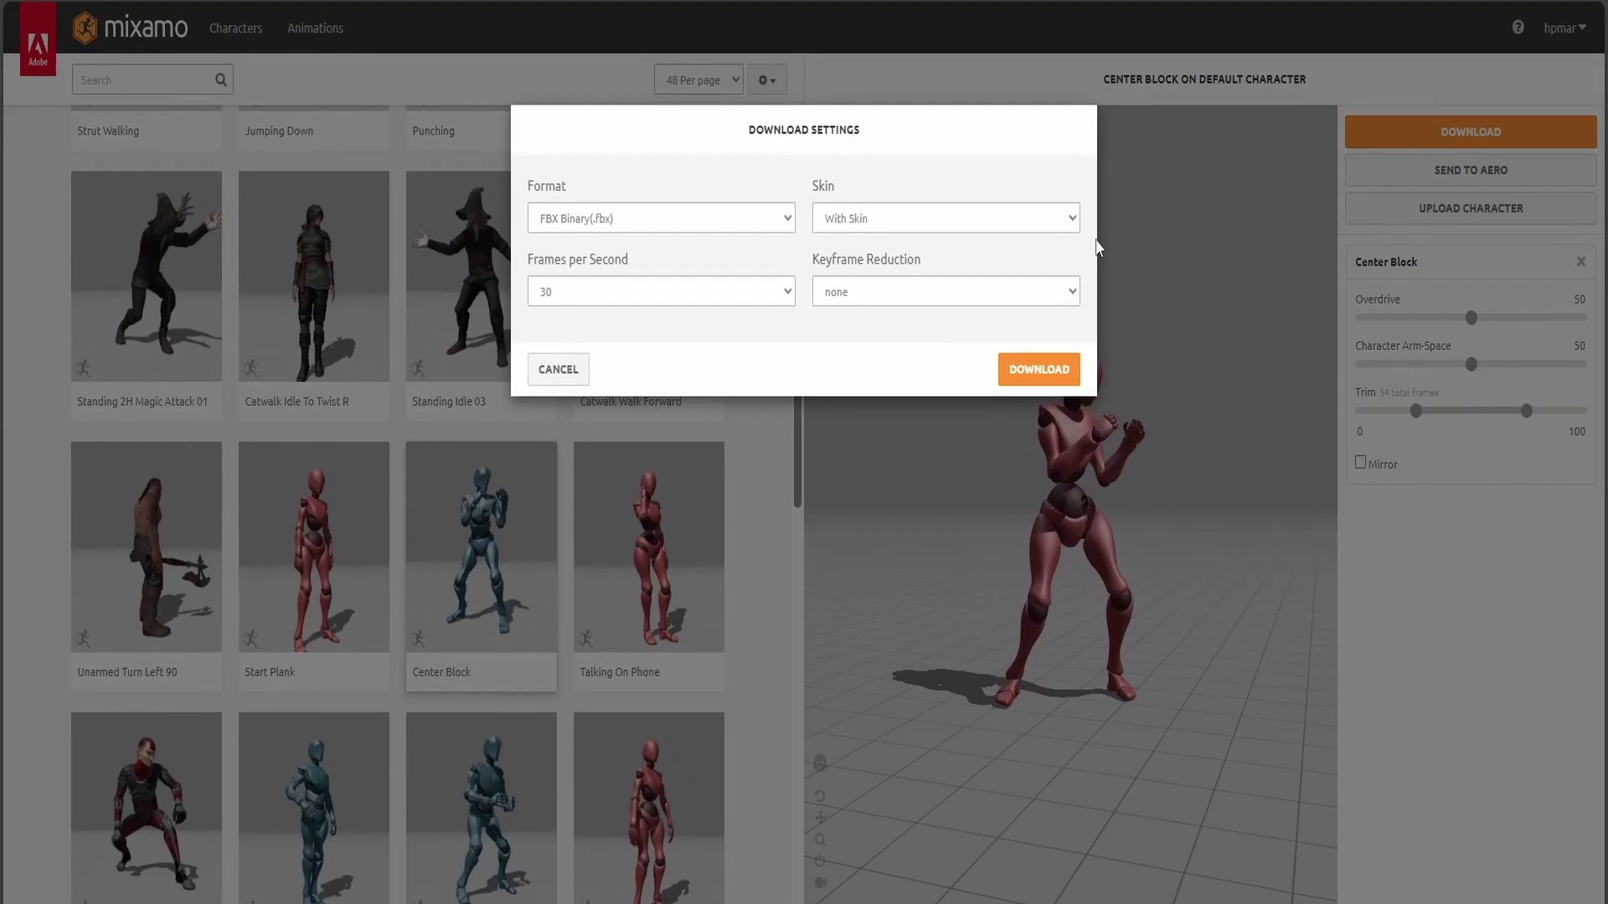
left_click(1020, 371)
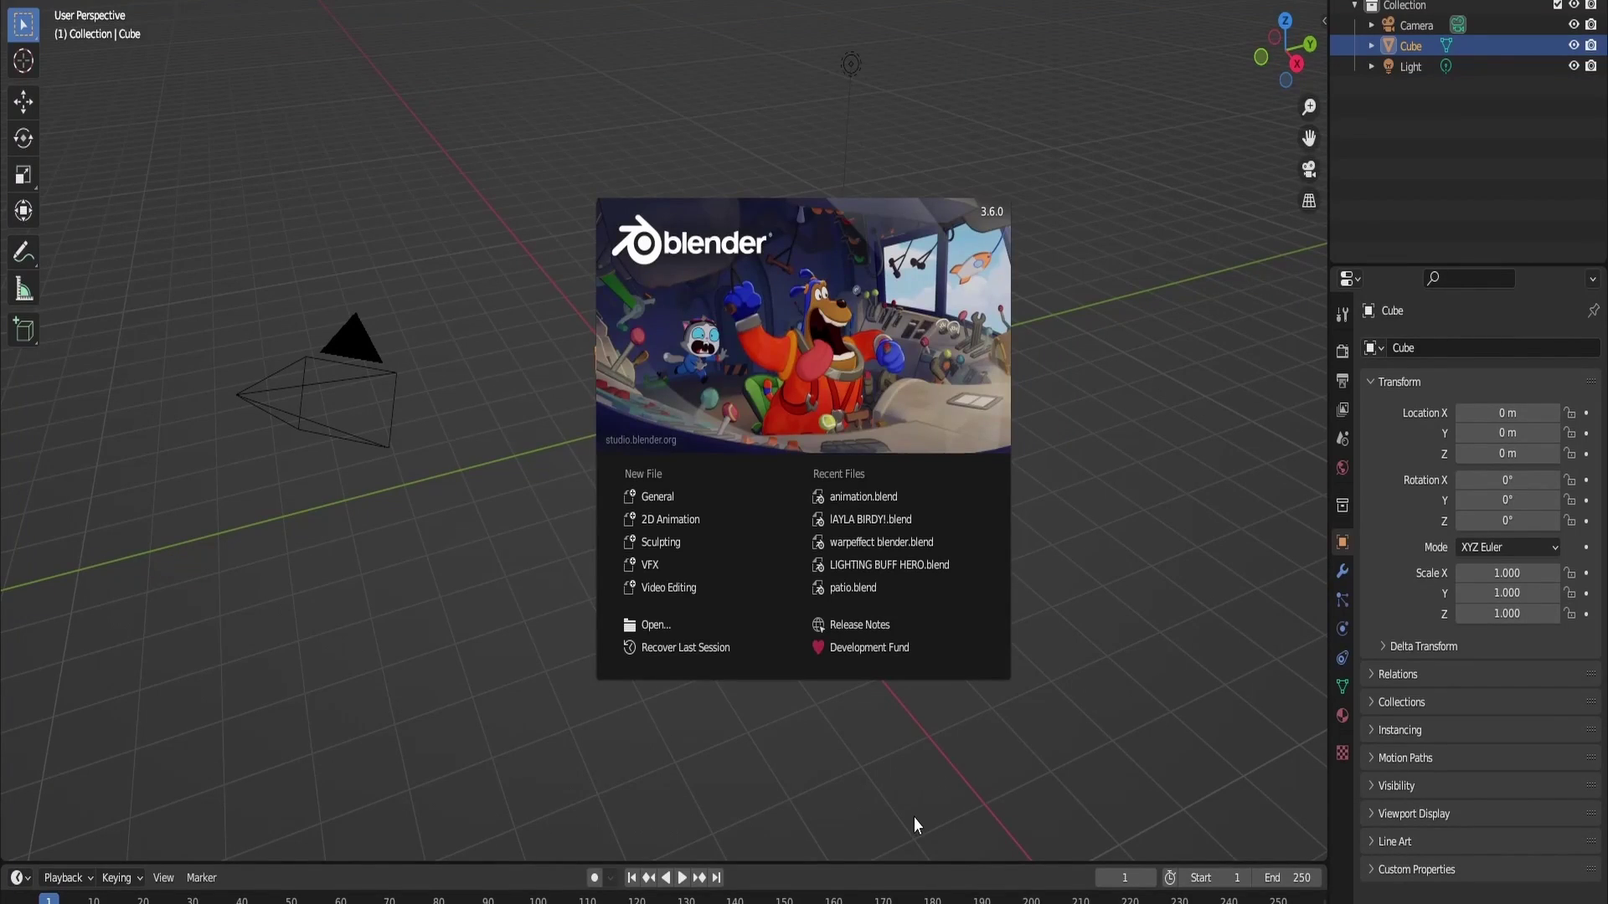
Step: Replace the default cube with a plane scaled up to about 4.97
left_click(915, 819)
key("Delete")
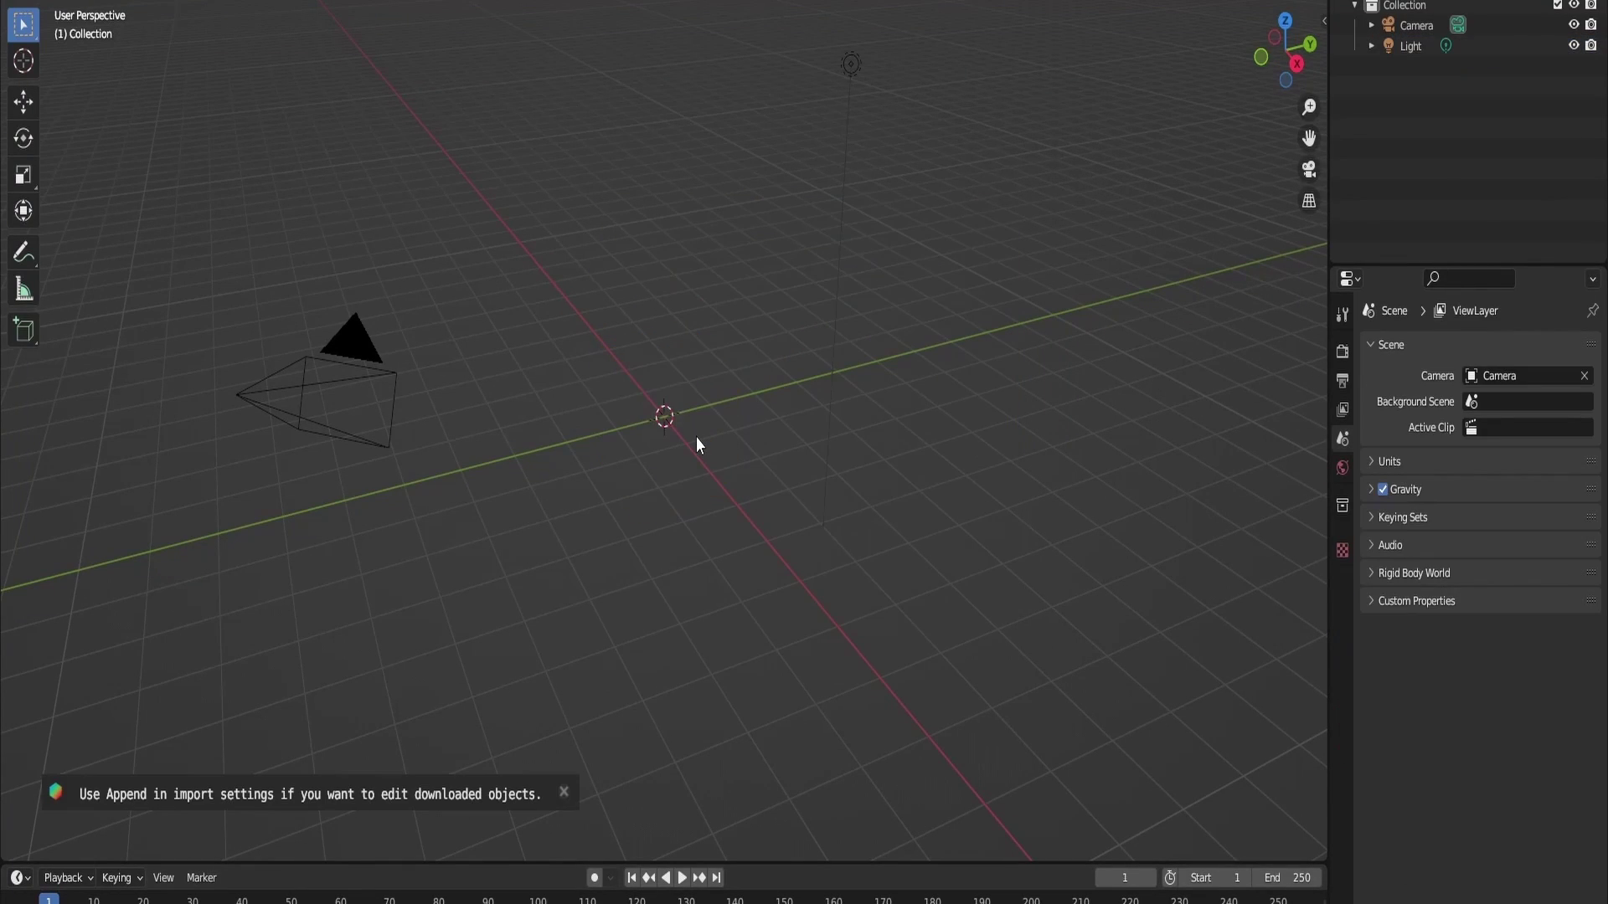
key("shift+a")
mouse_move(695, 436)
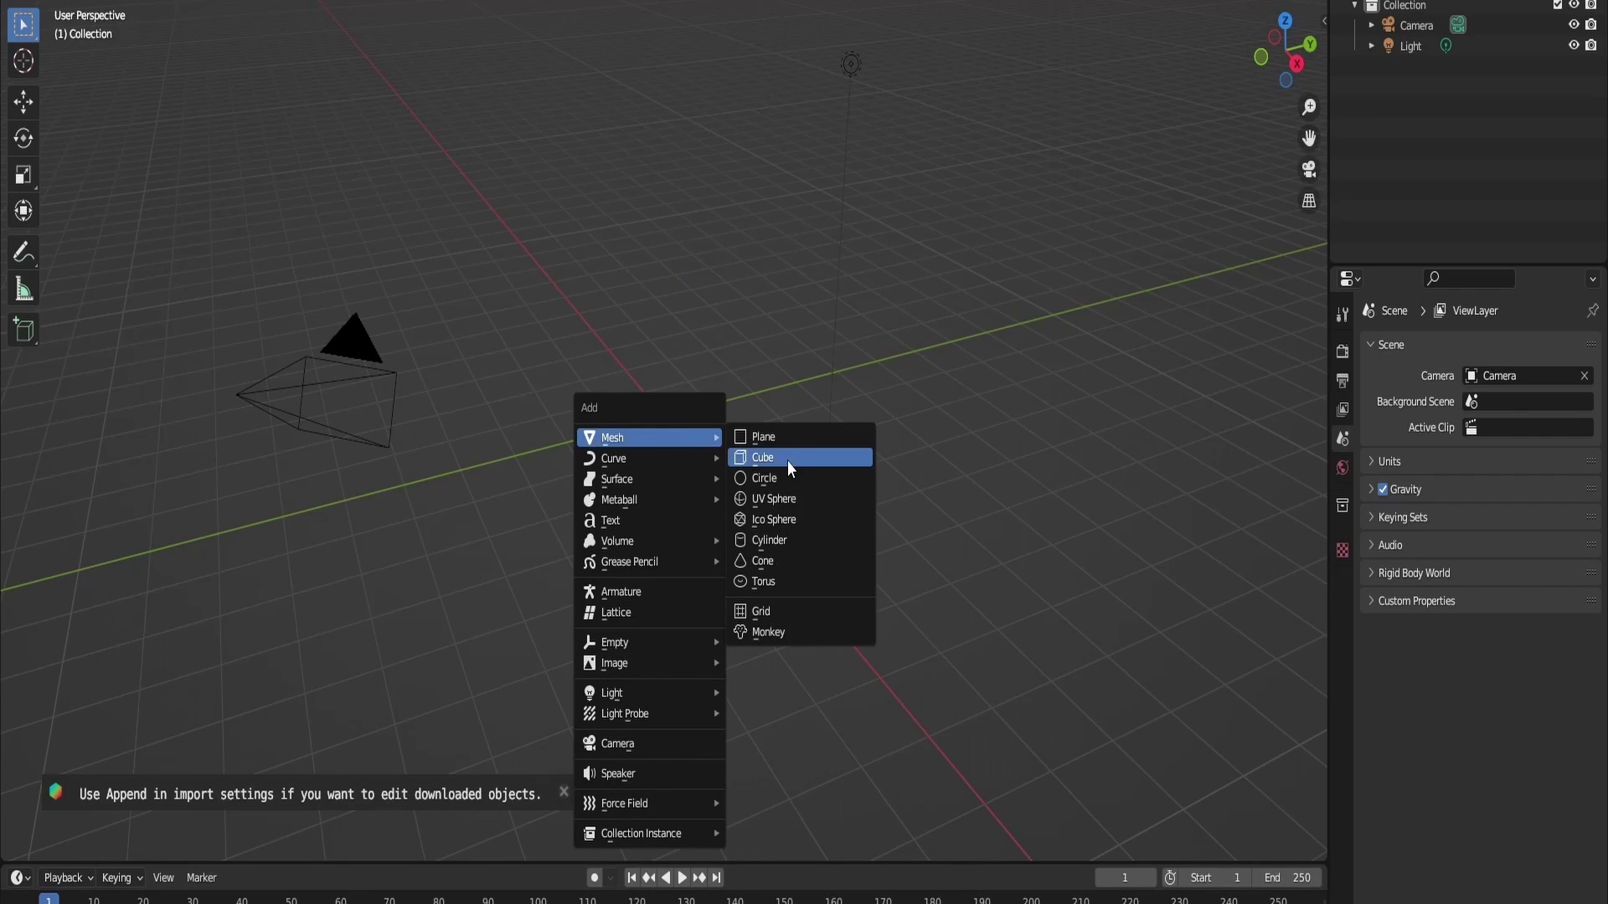
left_click(787, 439)
key("s")
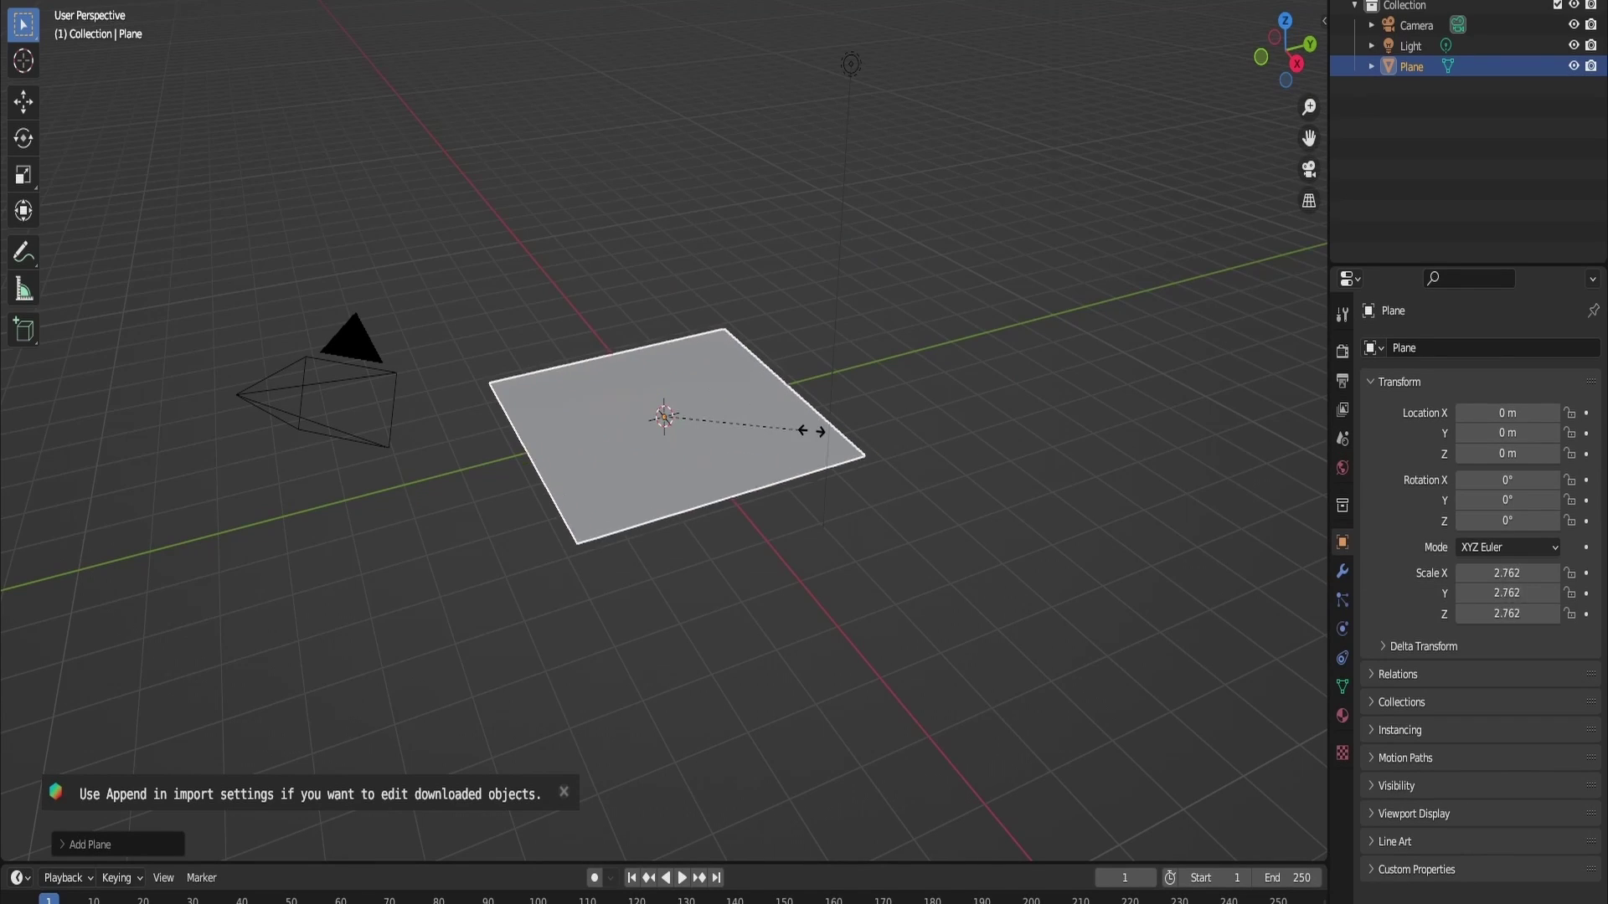
left_click(920, 433)
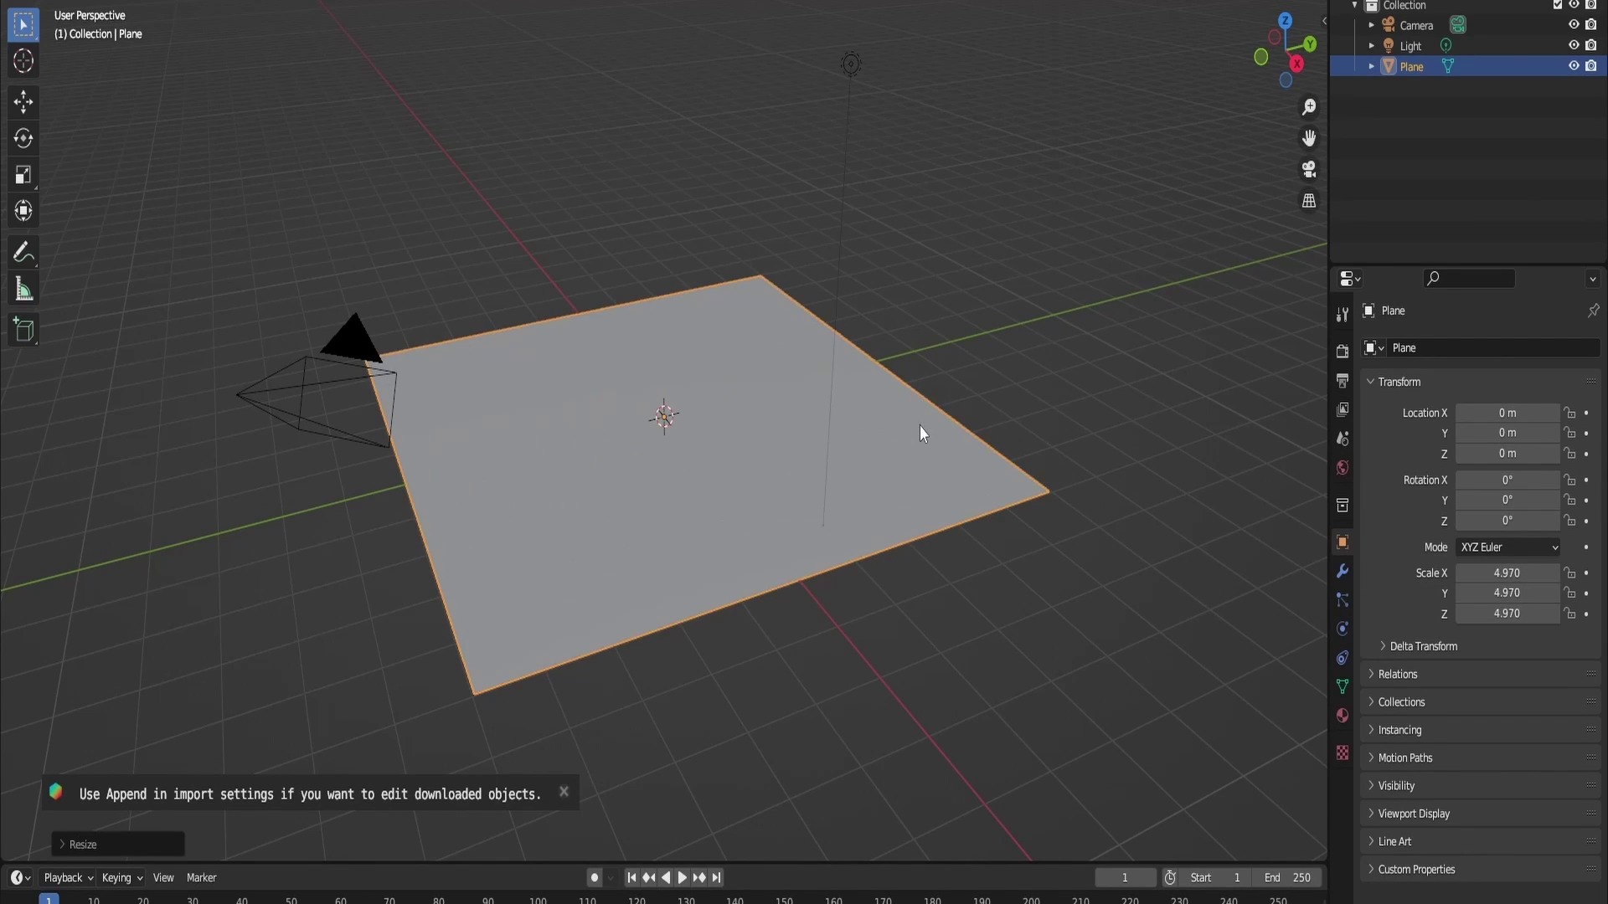
Step: Extrude the plane's far and right edges straight up along Z into two walls
key("Tab")
left_click(596, 321)
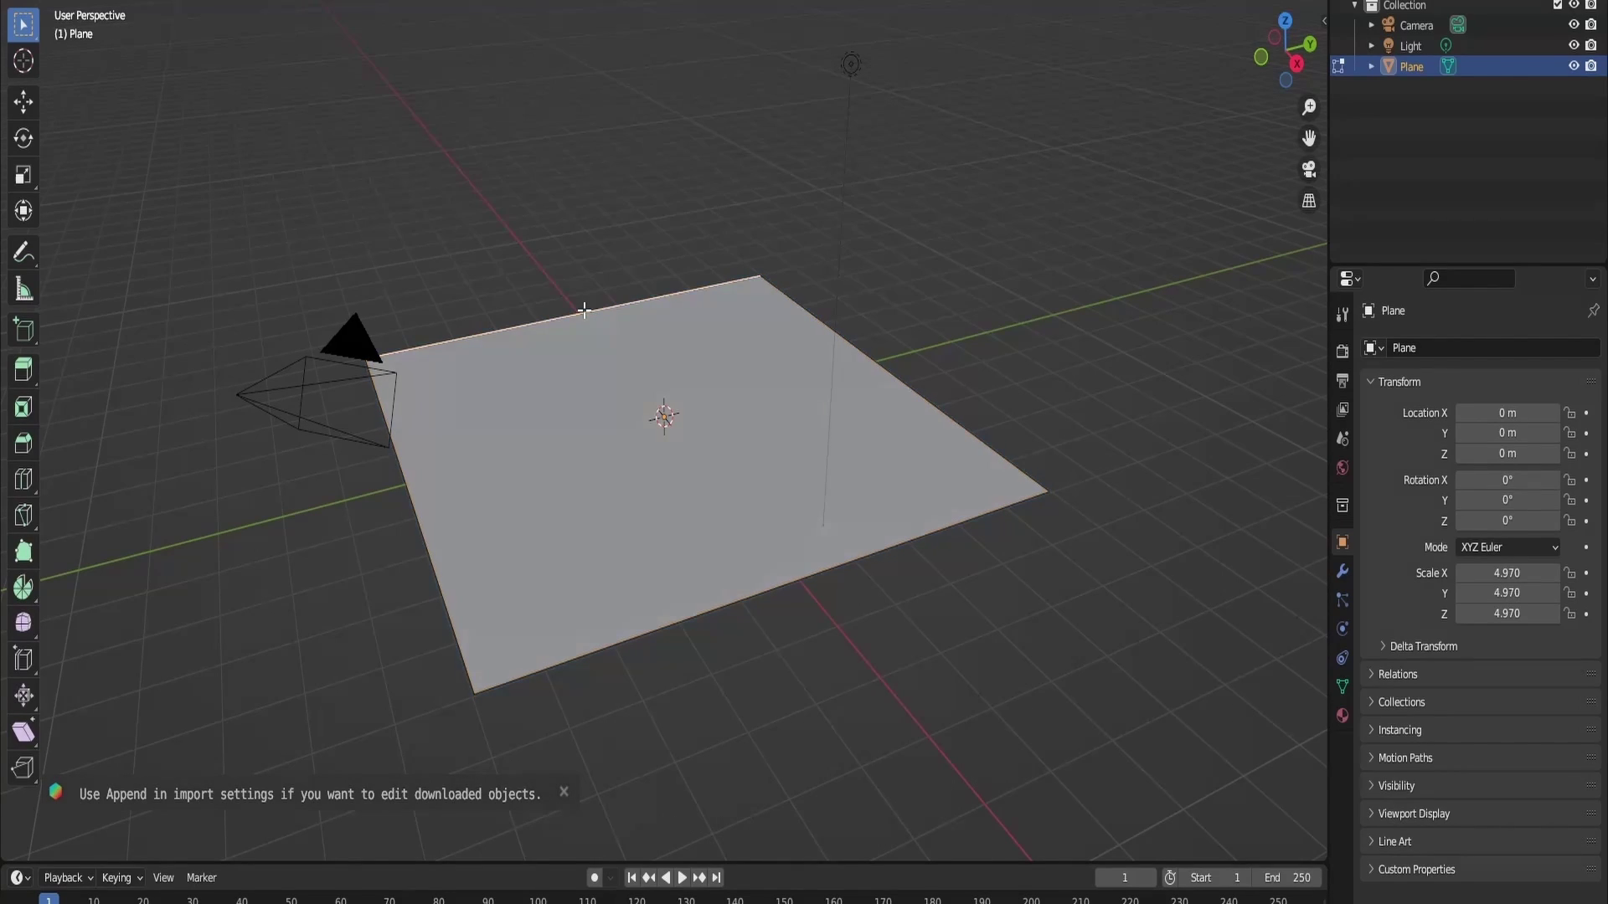
left_click(811, 323, "shift")
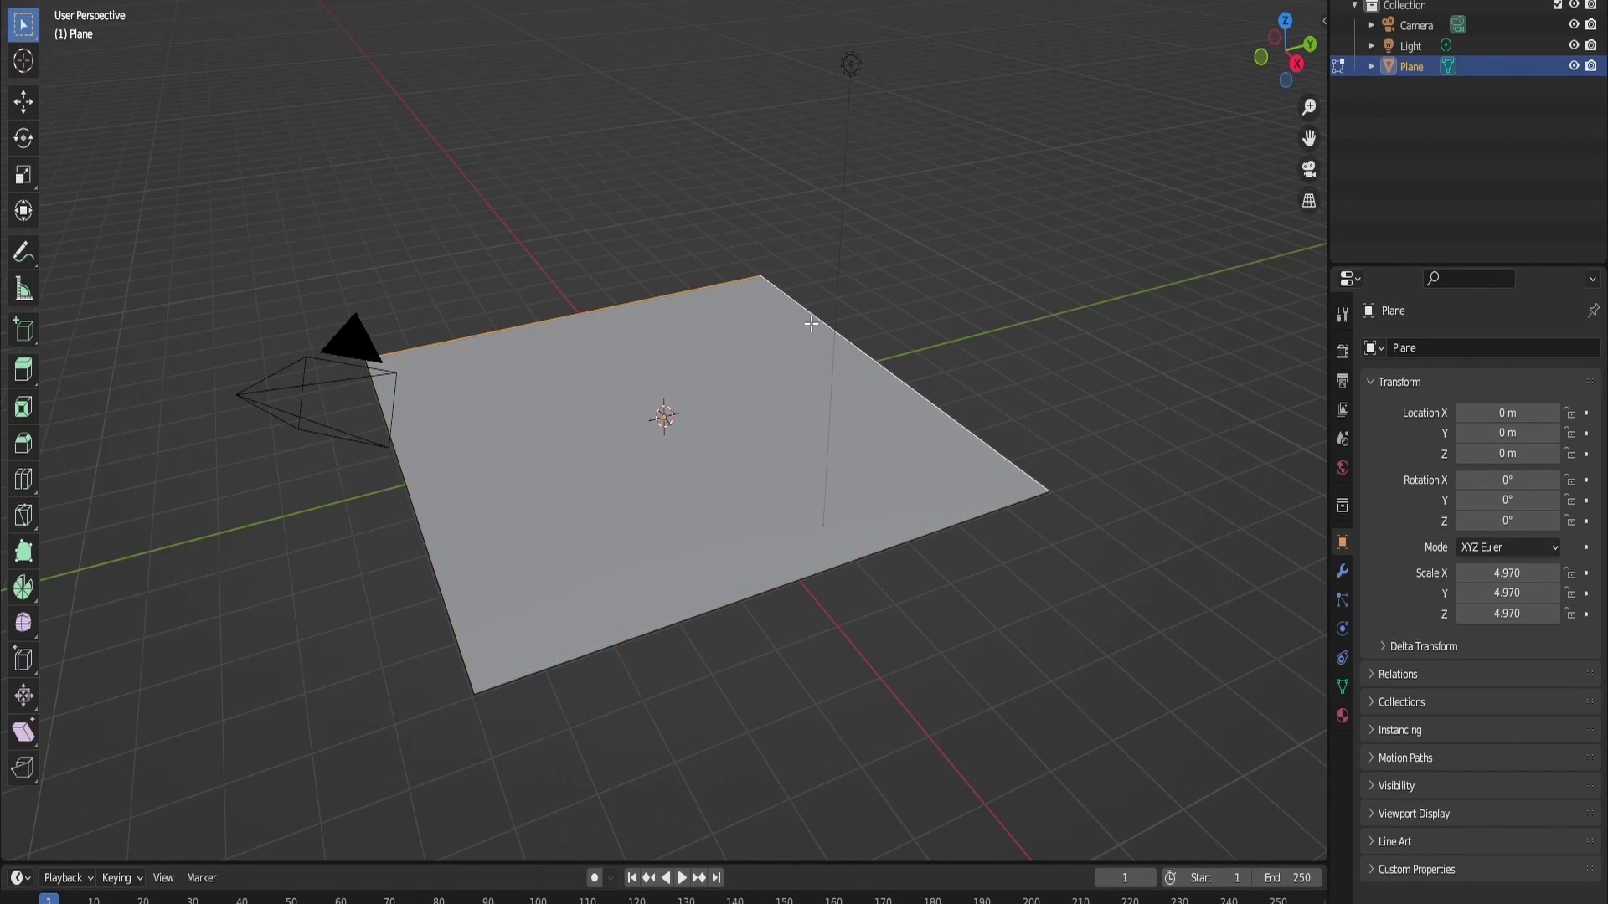
key("e")
key("z")
left_click(811, 759)
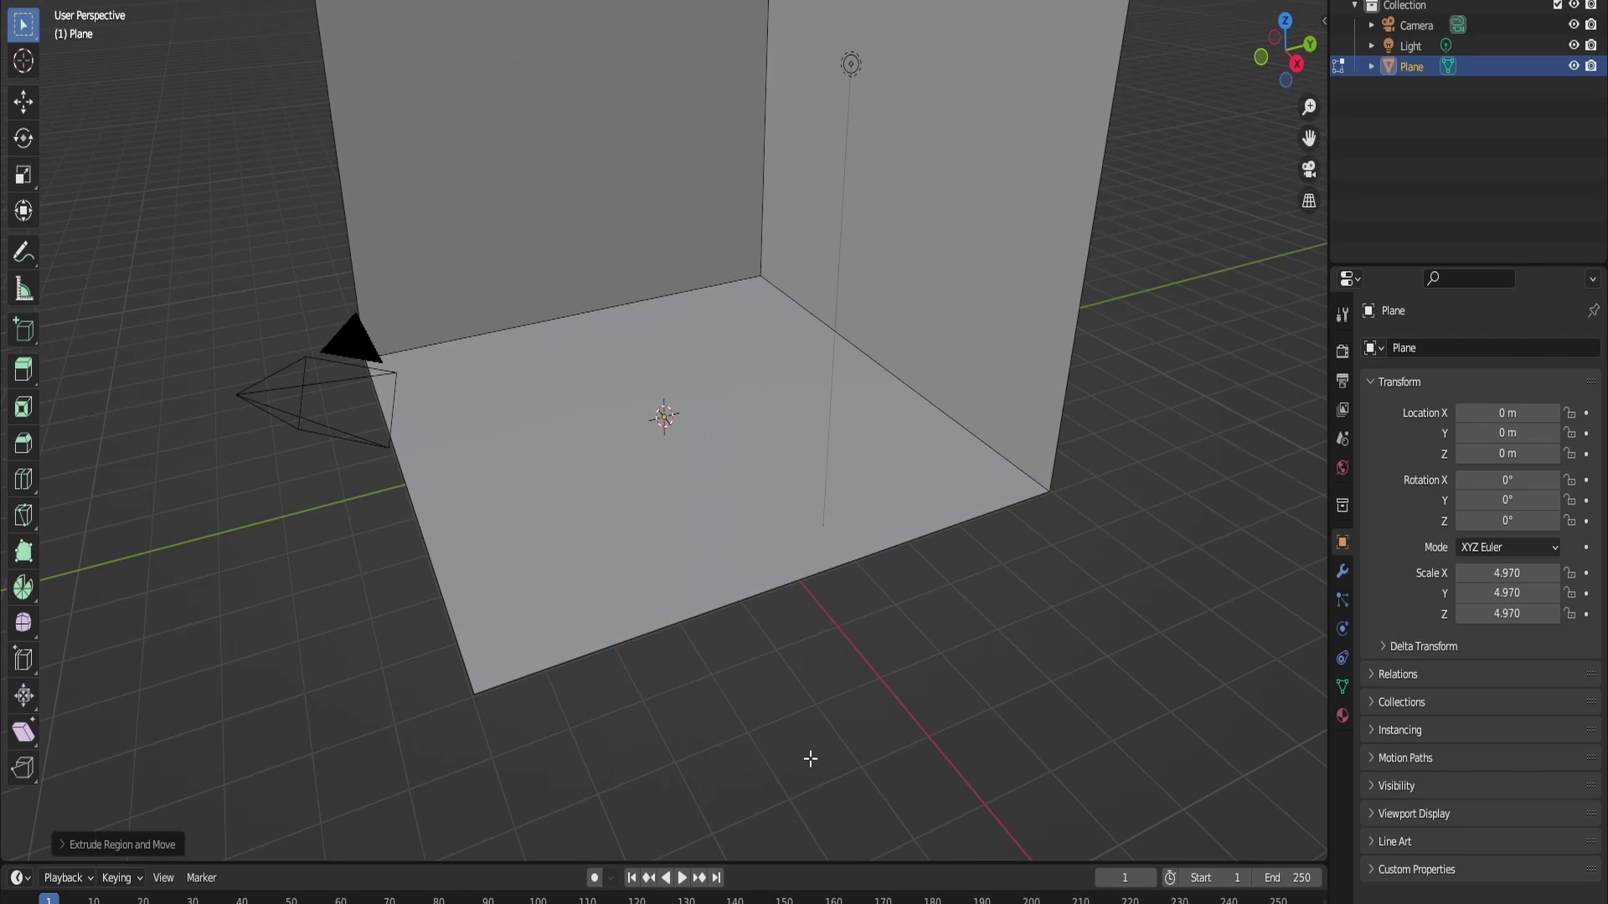
Step: Bevel the two floor edges and the vertical corner edge into rounded joins
left_click(578, 323)
left_click(751, 155, "shift")
left_click(808, 280, "shift")
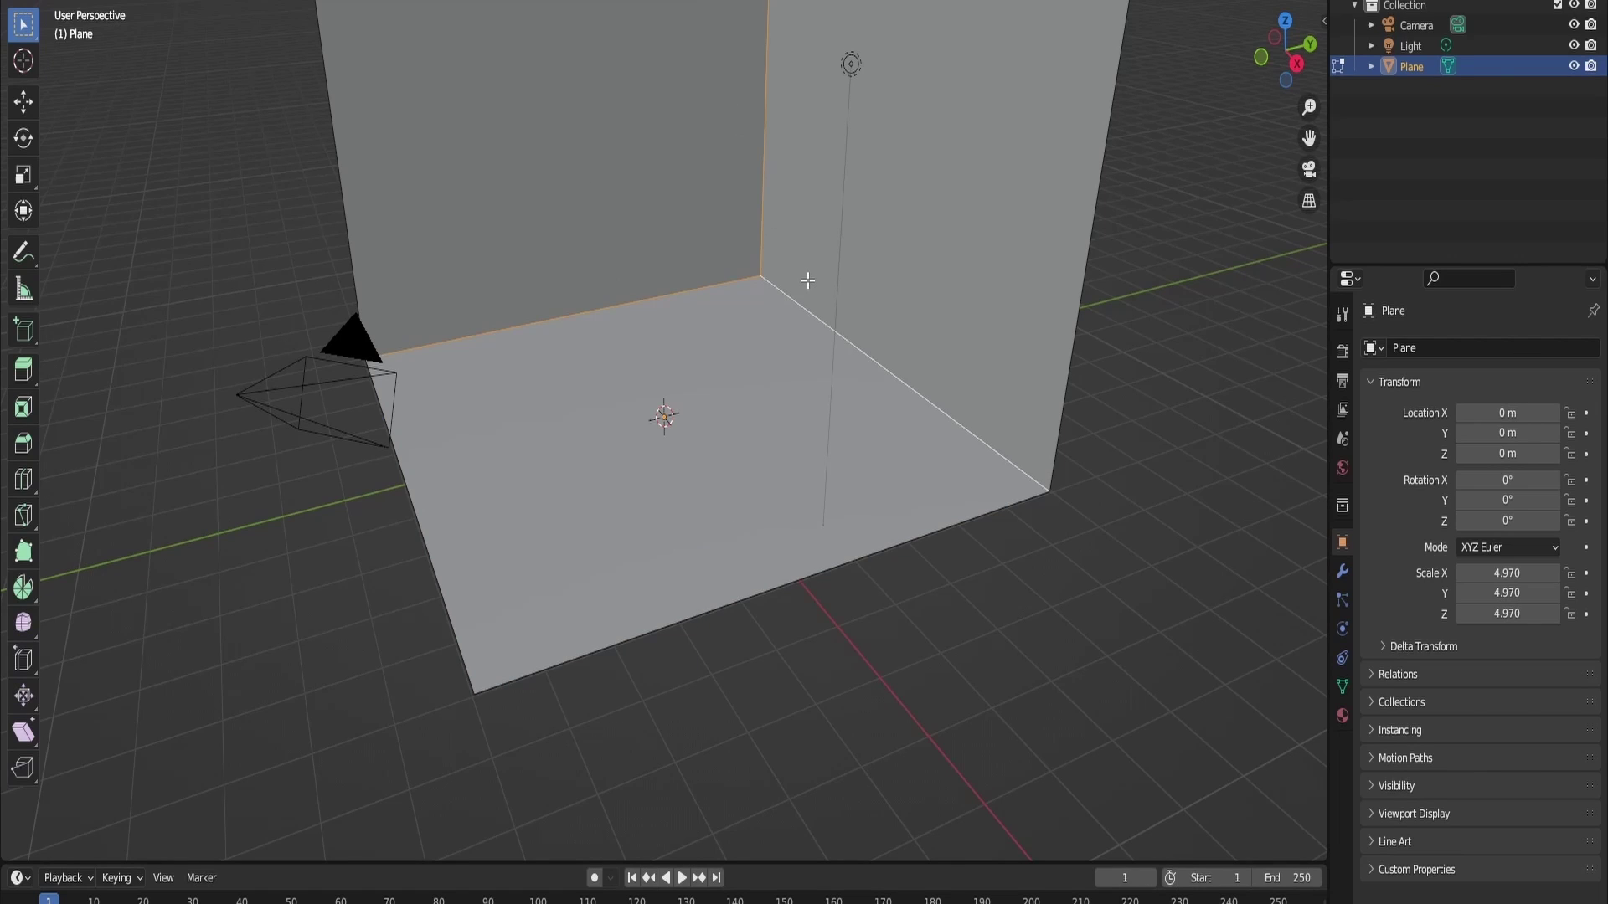
key("ctrl+b")
scroll(871, 236, "up", 3)
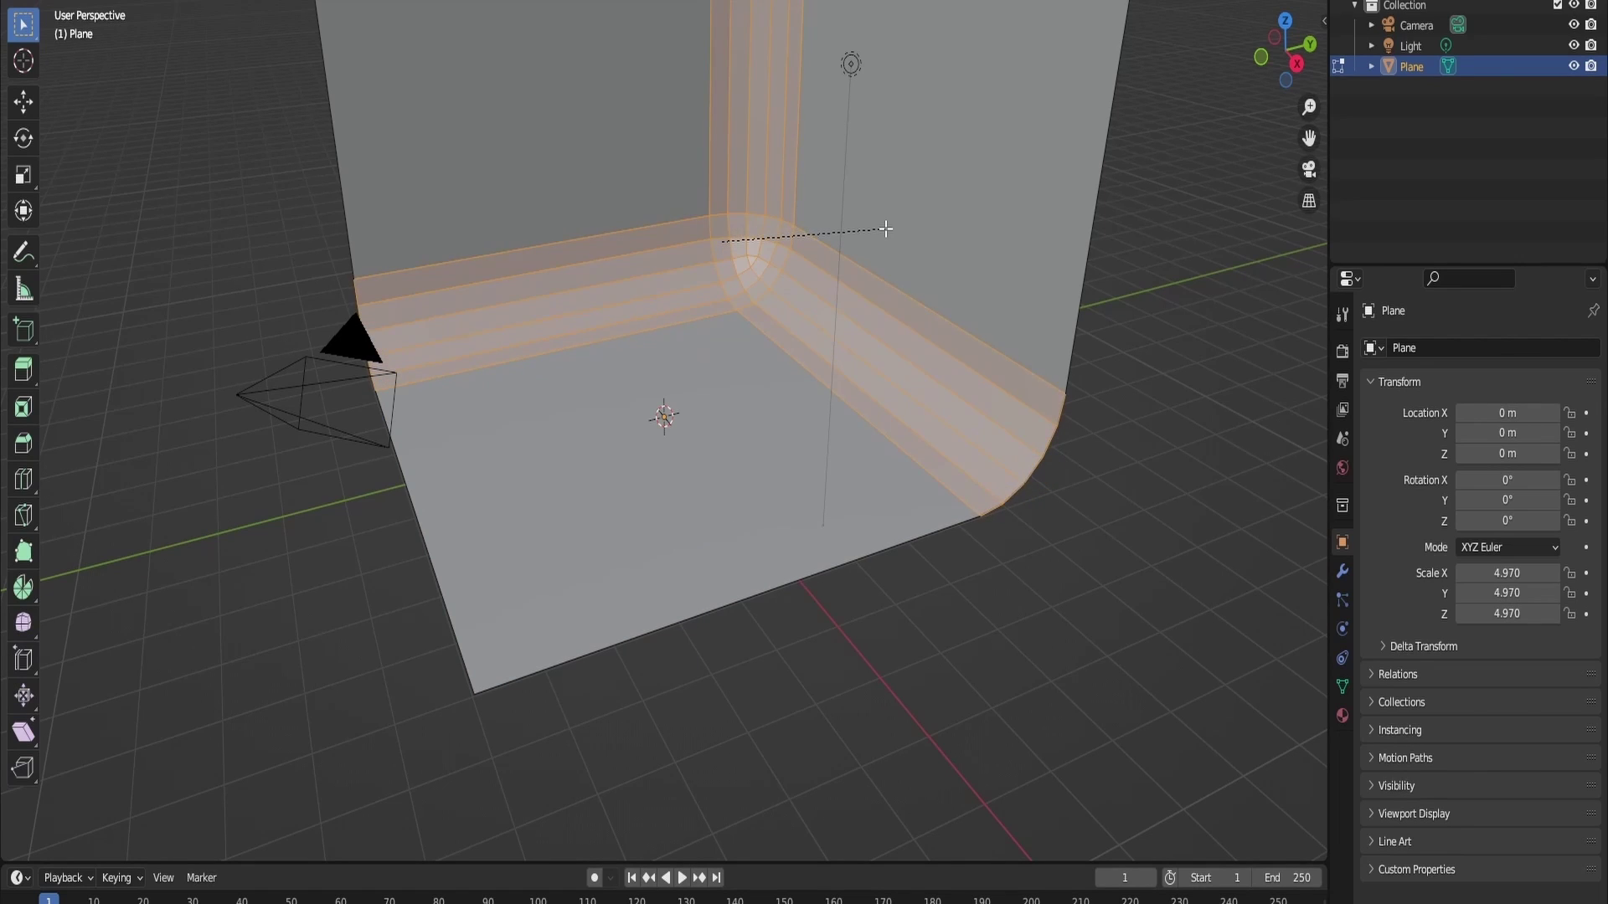
left_click(885, 228)
Step: Shade the backdrop smooth in Object Mode and orbit to face the corner
key("Tab")
right_click(702, 369)
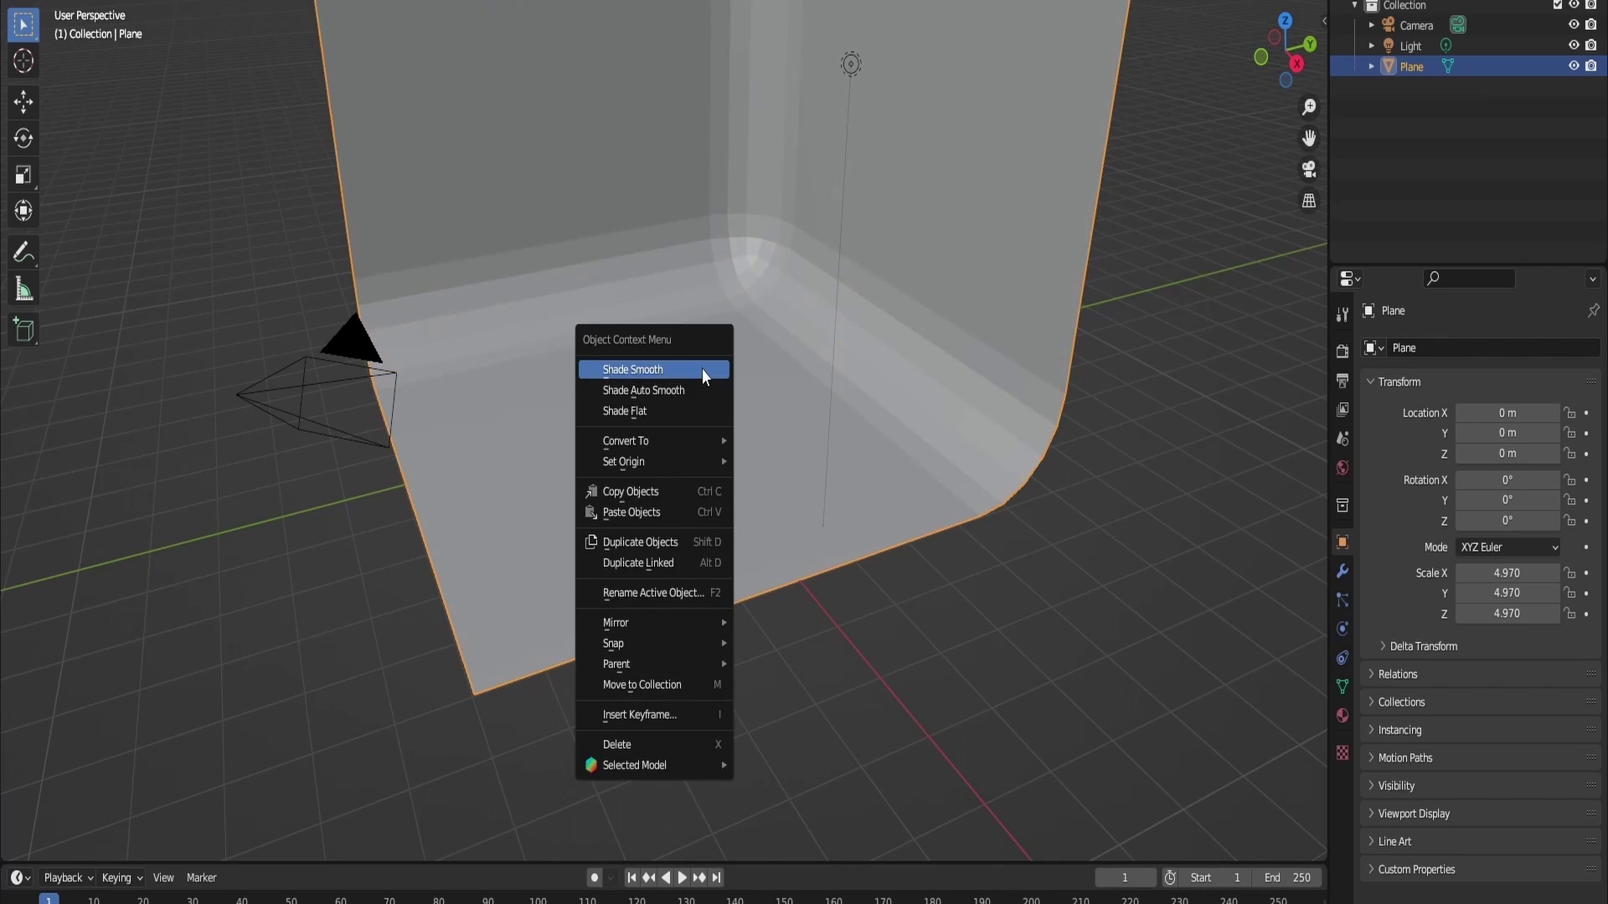
left_click(702, 369)
left_click_drag(726, 338, 725, 386)
scroll(725, 360, "up", 3)
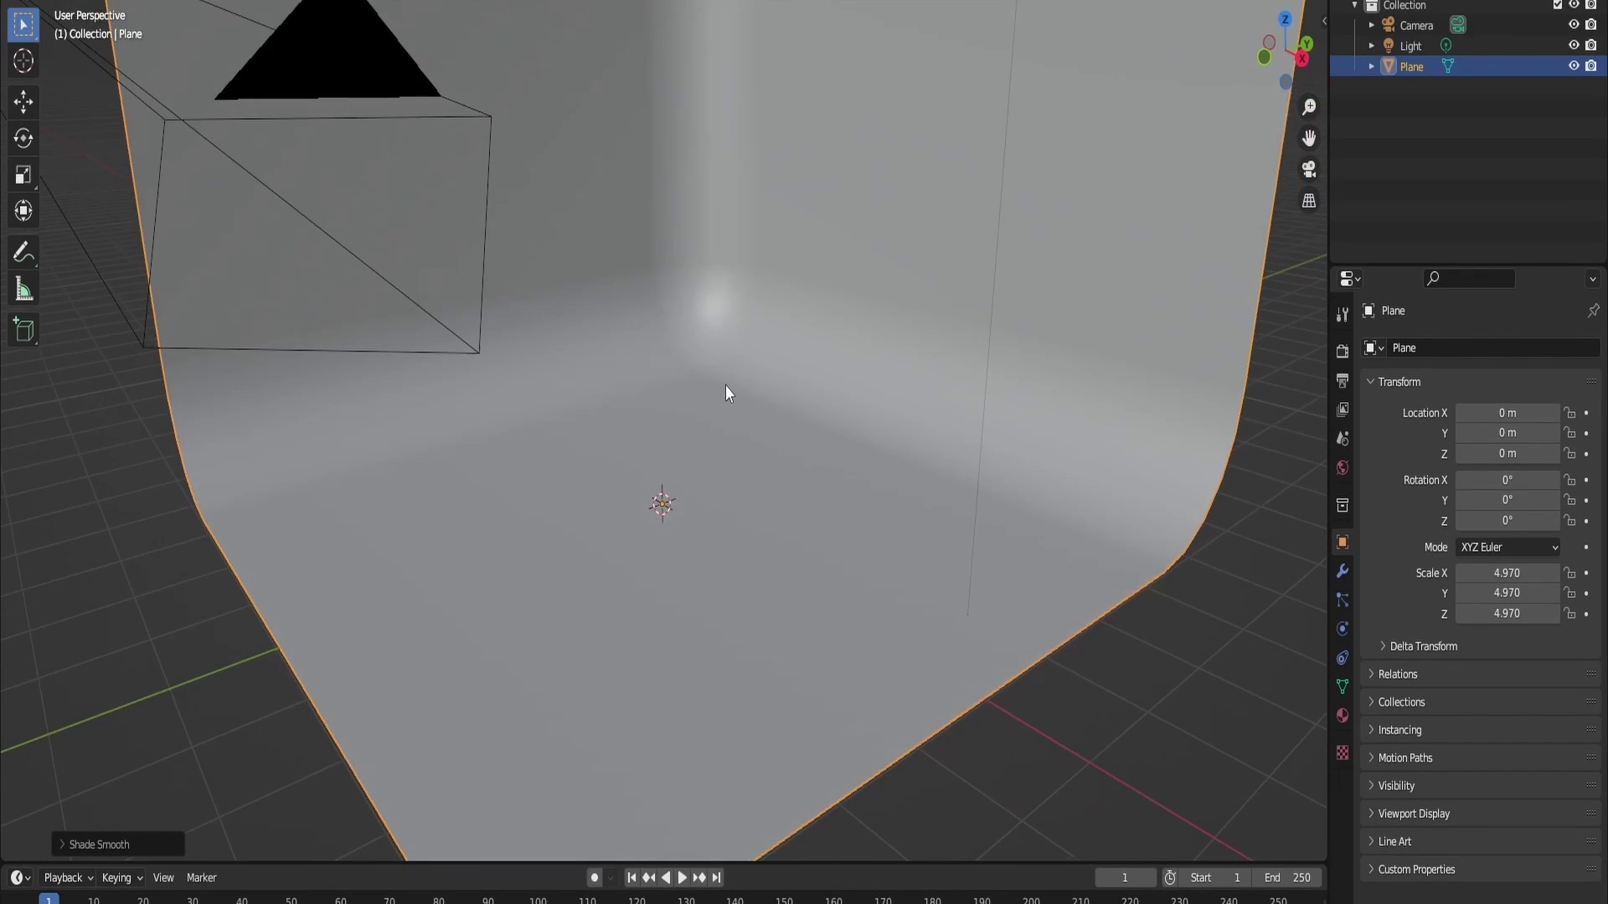
Step: Switch to camera view, enable Lock Camera to View, and frame the backdrop in the shot
key("KP_0")
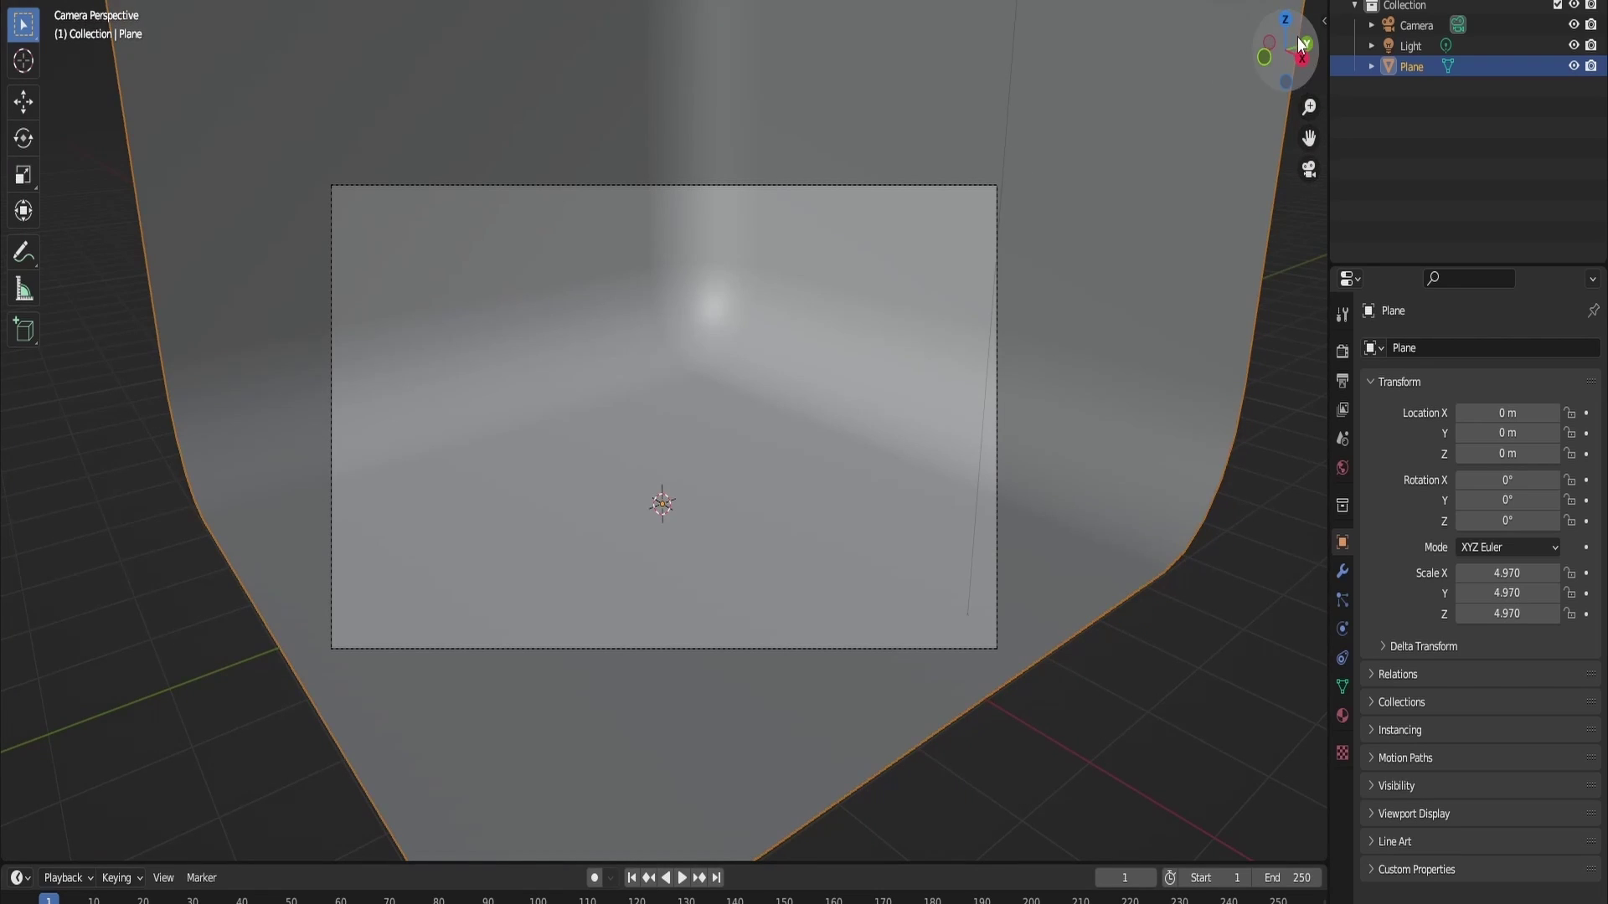
key("n")
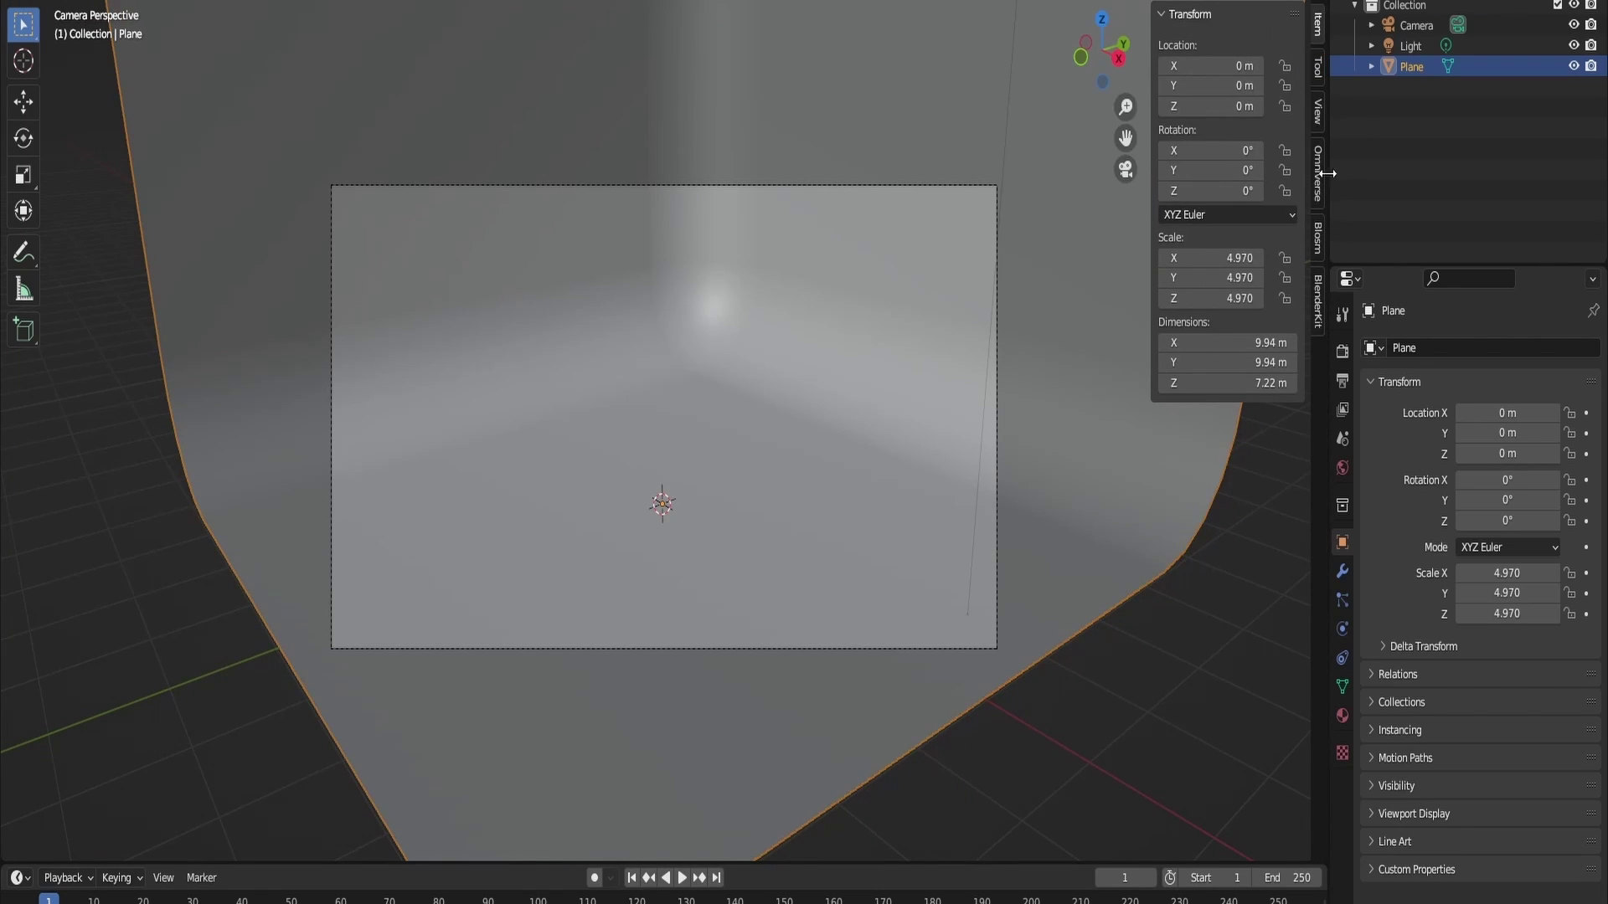
left_click(1318, 112)
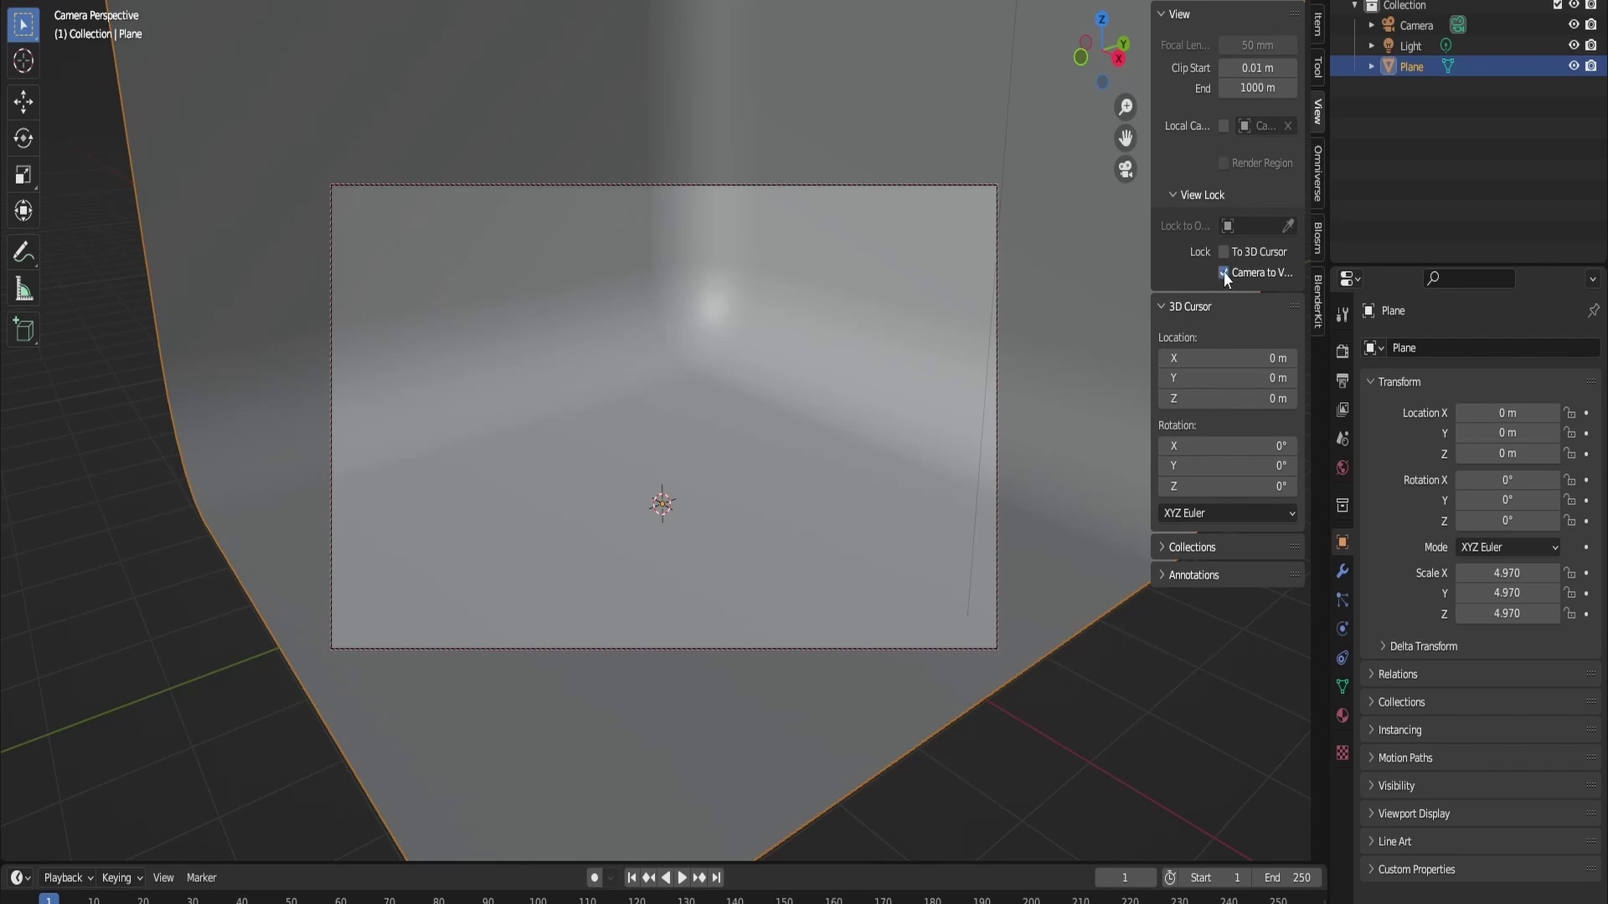
scroll(839, 276, "down", 4)
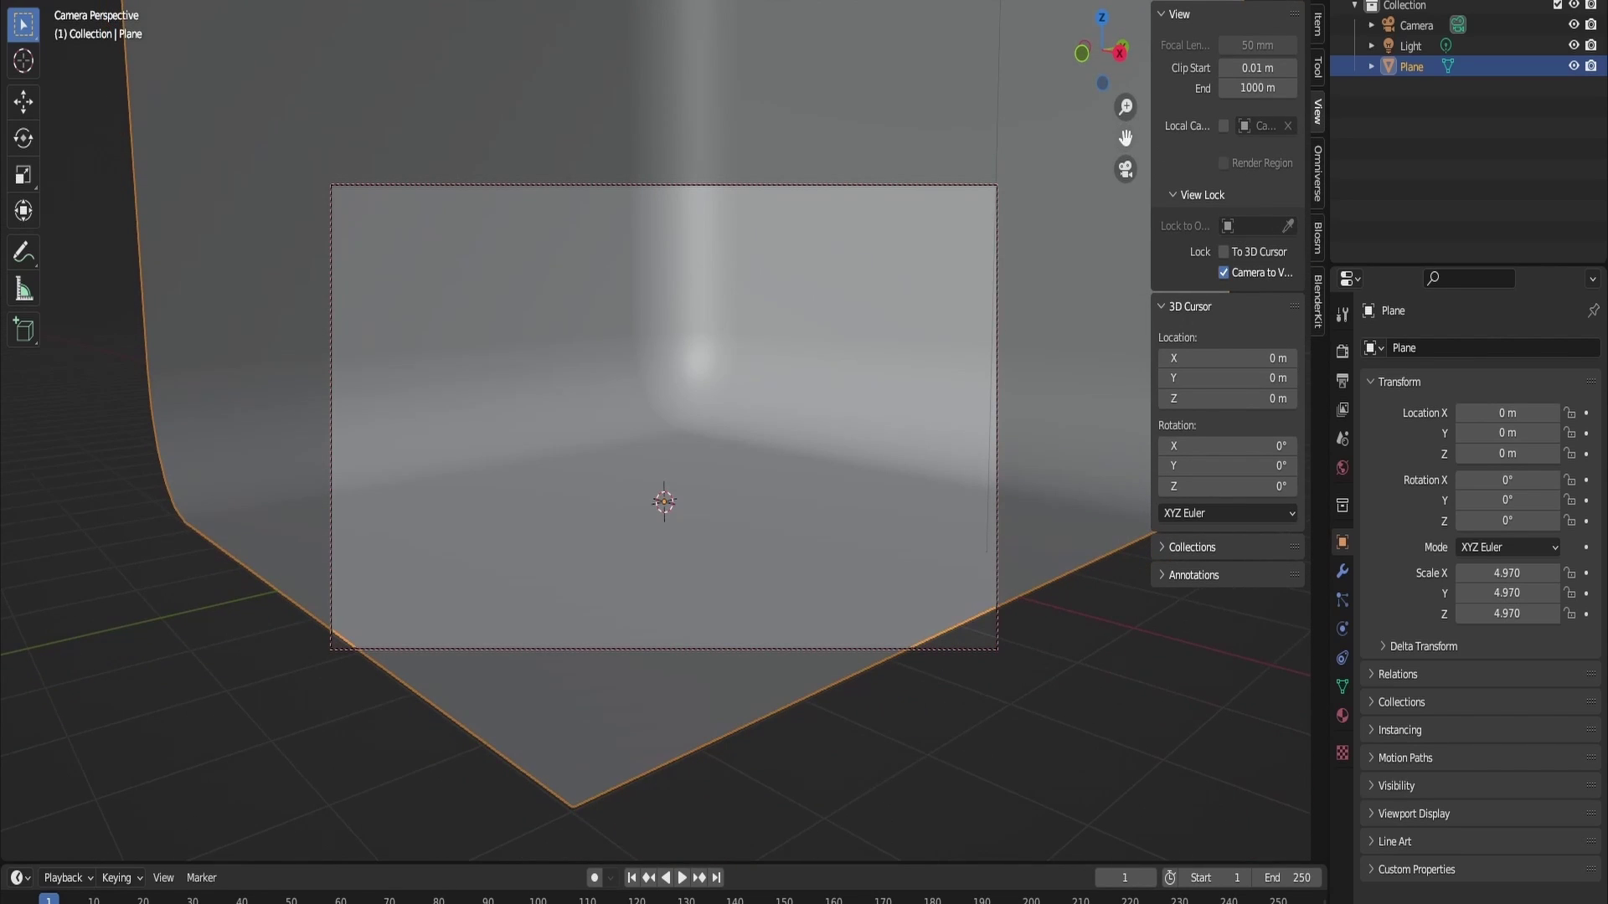
mouse_move(1103, 50)
left_mouse_down()
mouse_move(1102, 80)
mouse_move(1044, 22)
mouse_move(1089, 67)
left_mouse_up()
Step: Import the character, then rotate the backdrop plane around Z to 297.31°
key("F4")
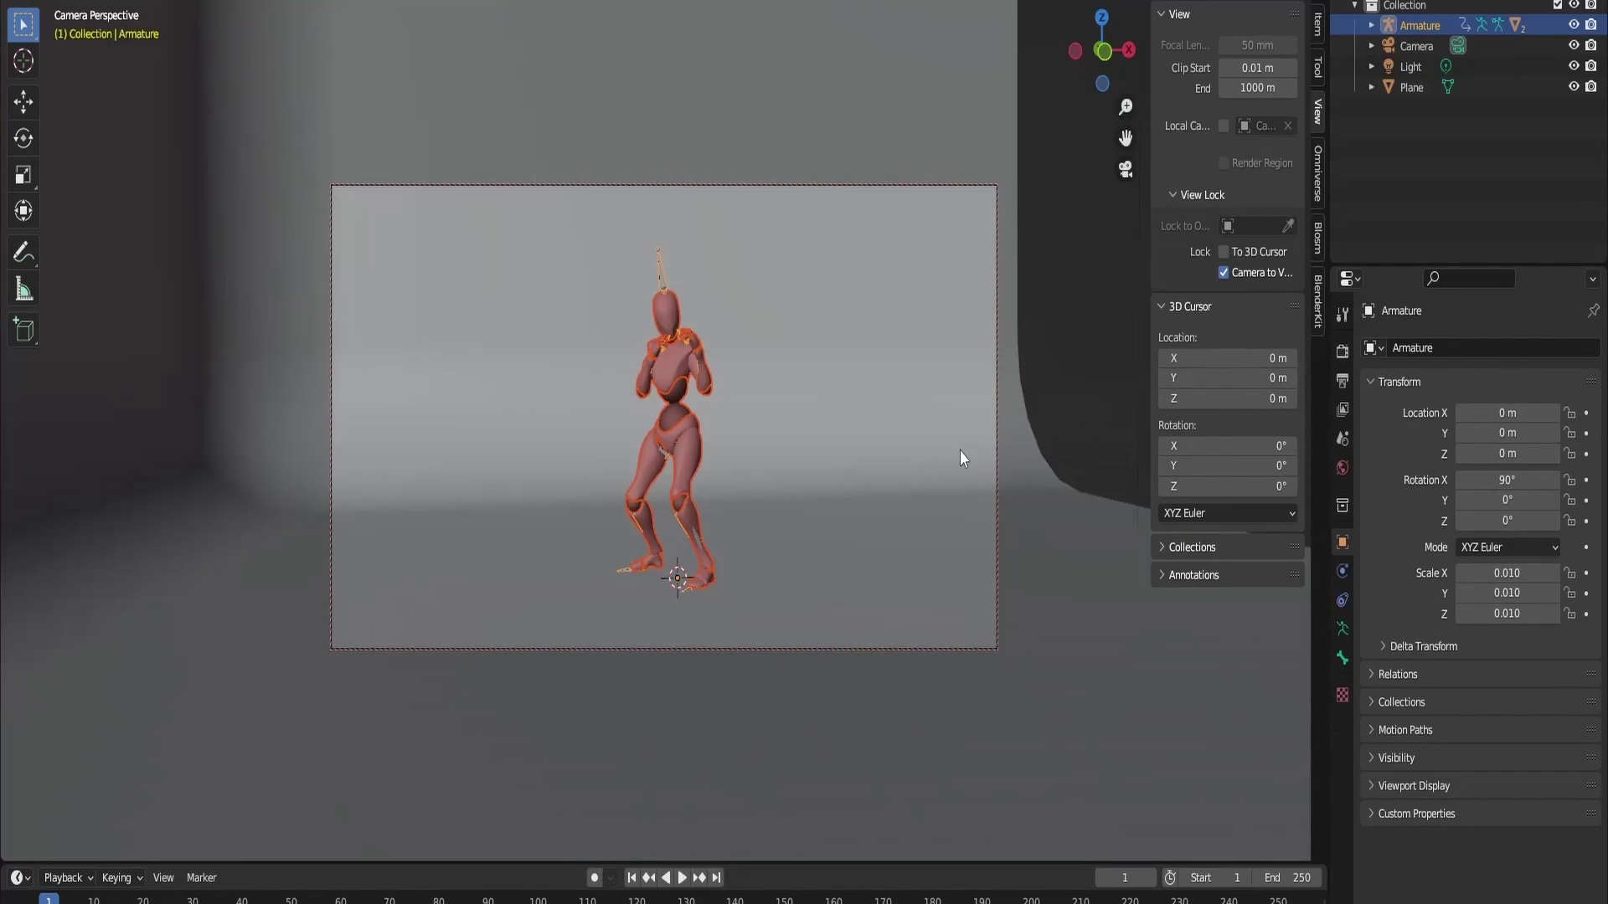
left_click_drag(960, 450, 1020, 450)
left_click(821, 553)
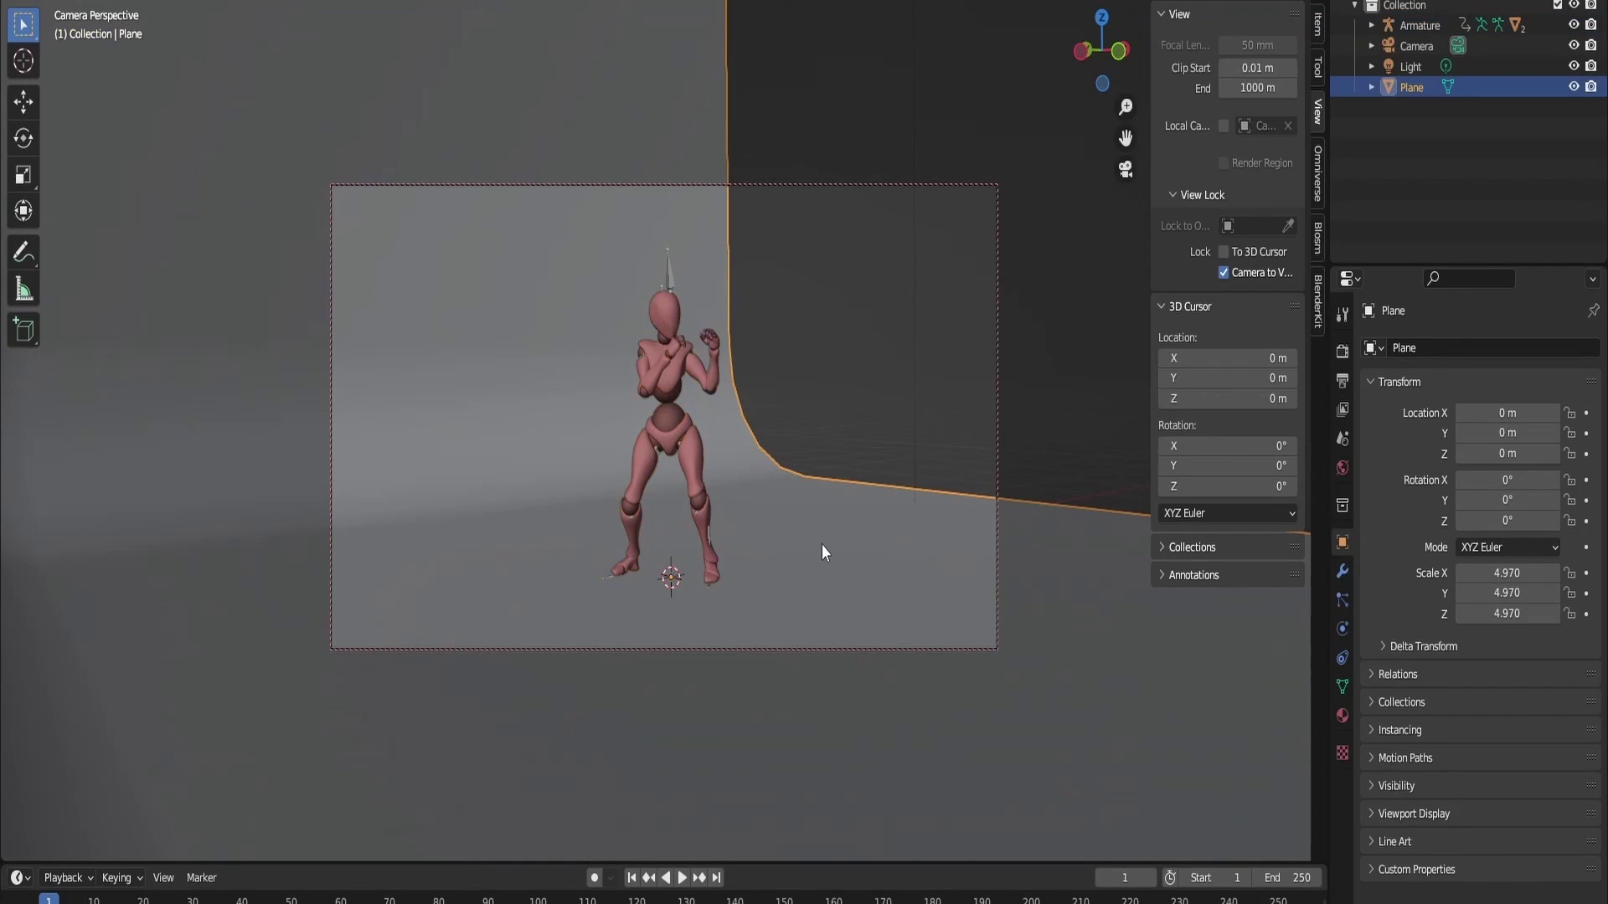
type("rz")
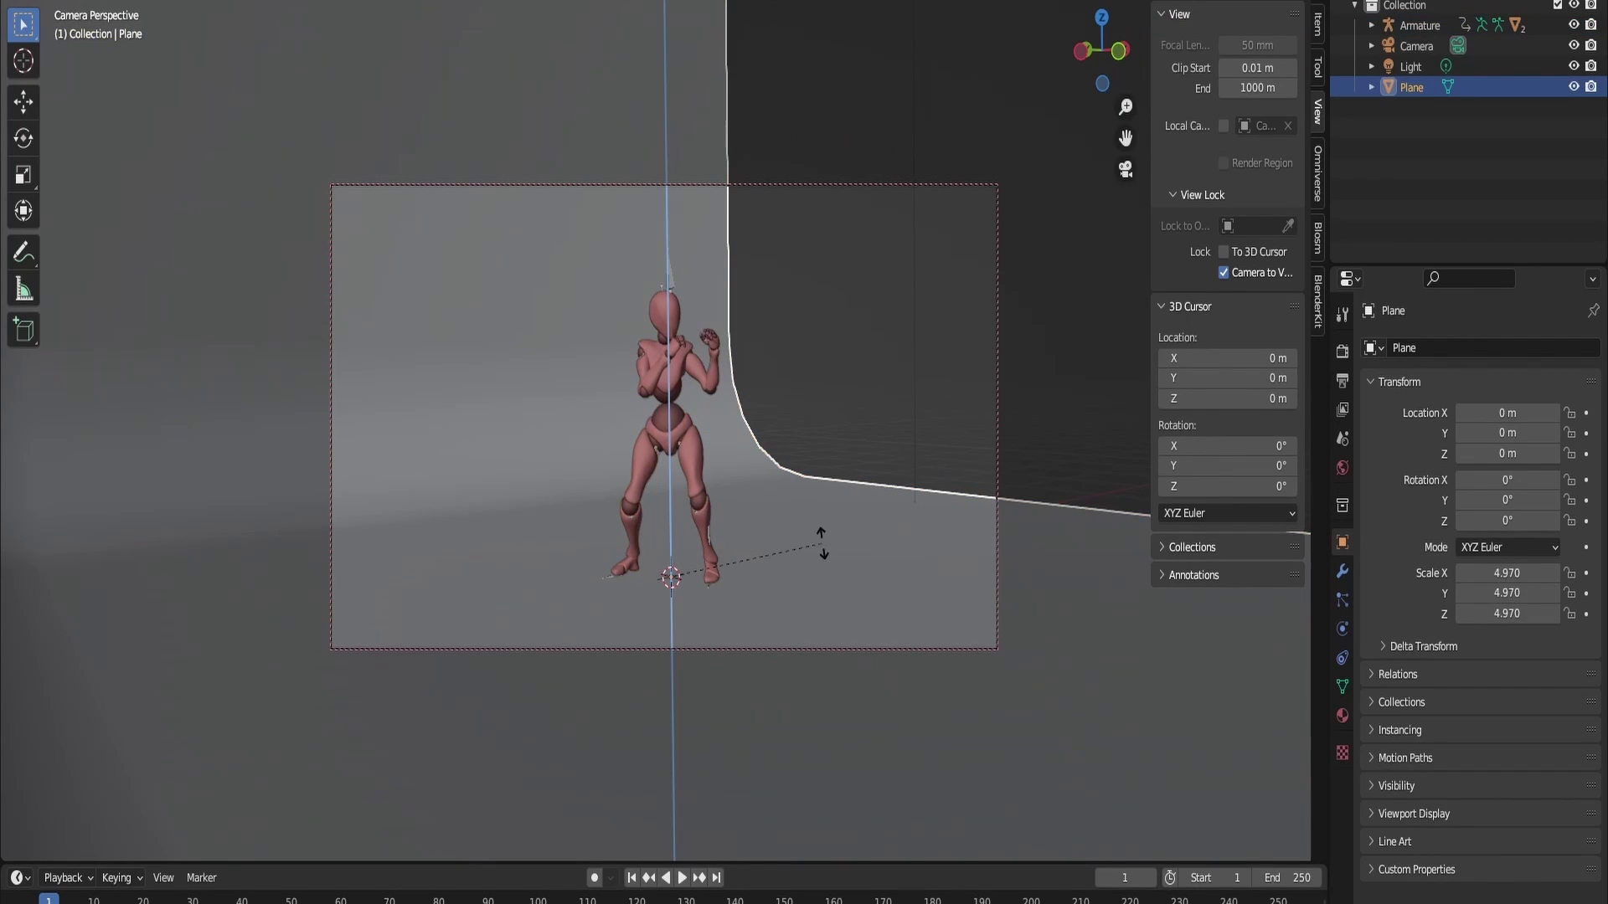
type("180")
key("Escape")
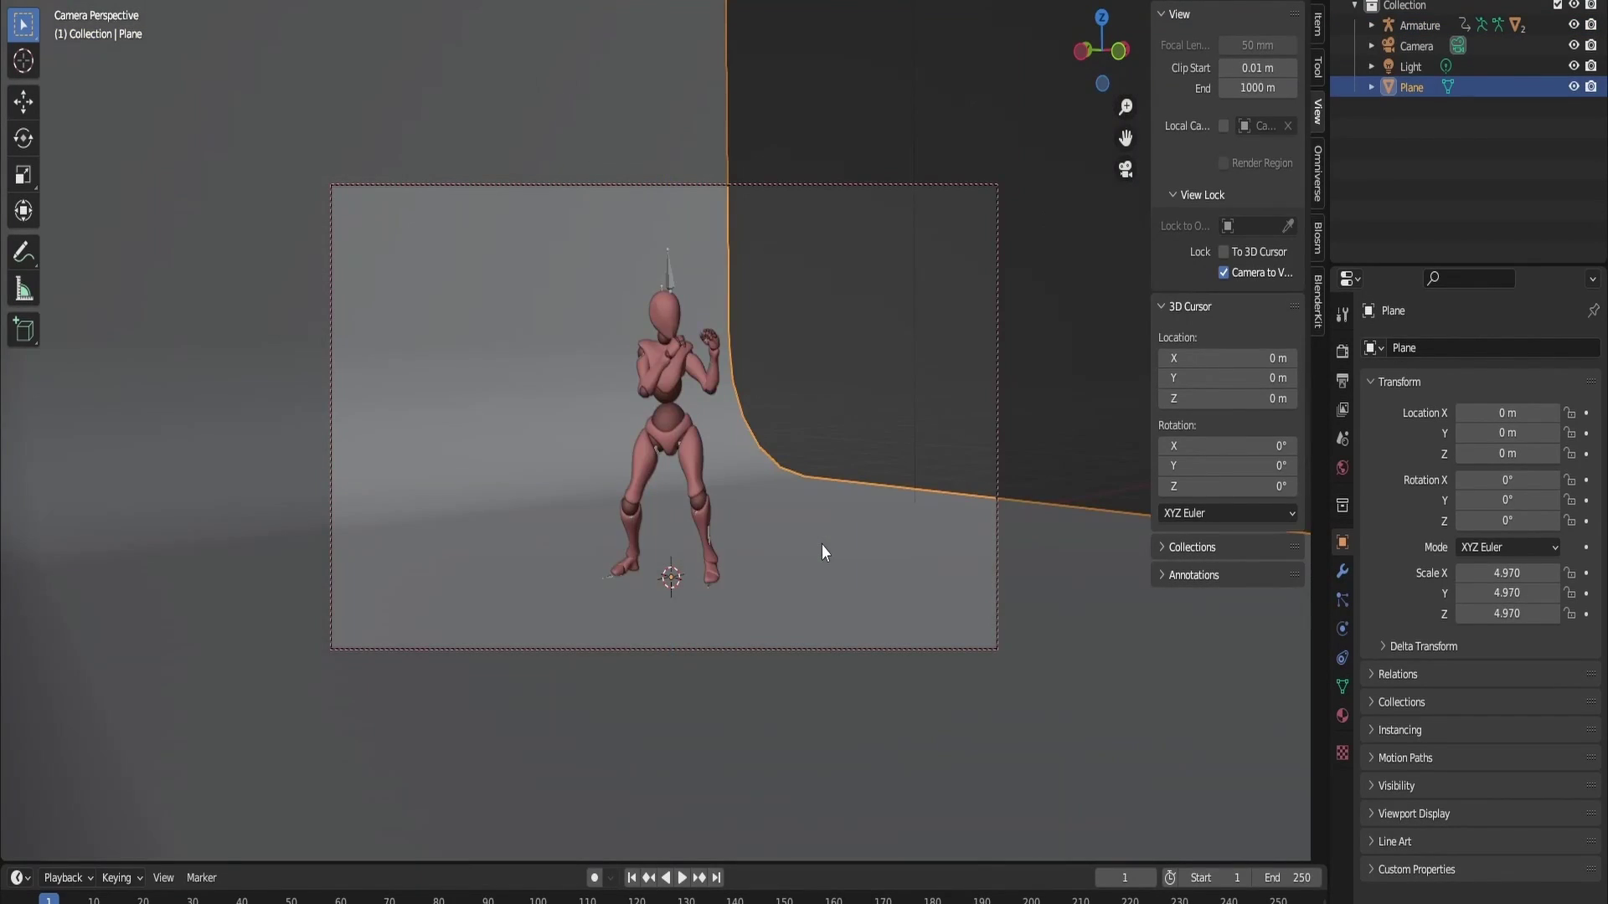
key("r")
key("z")
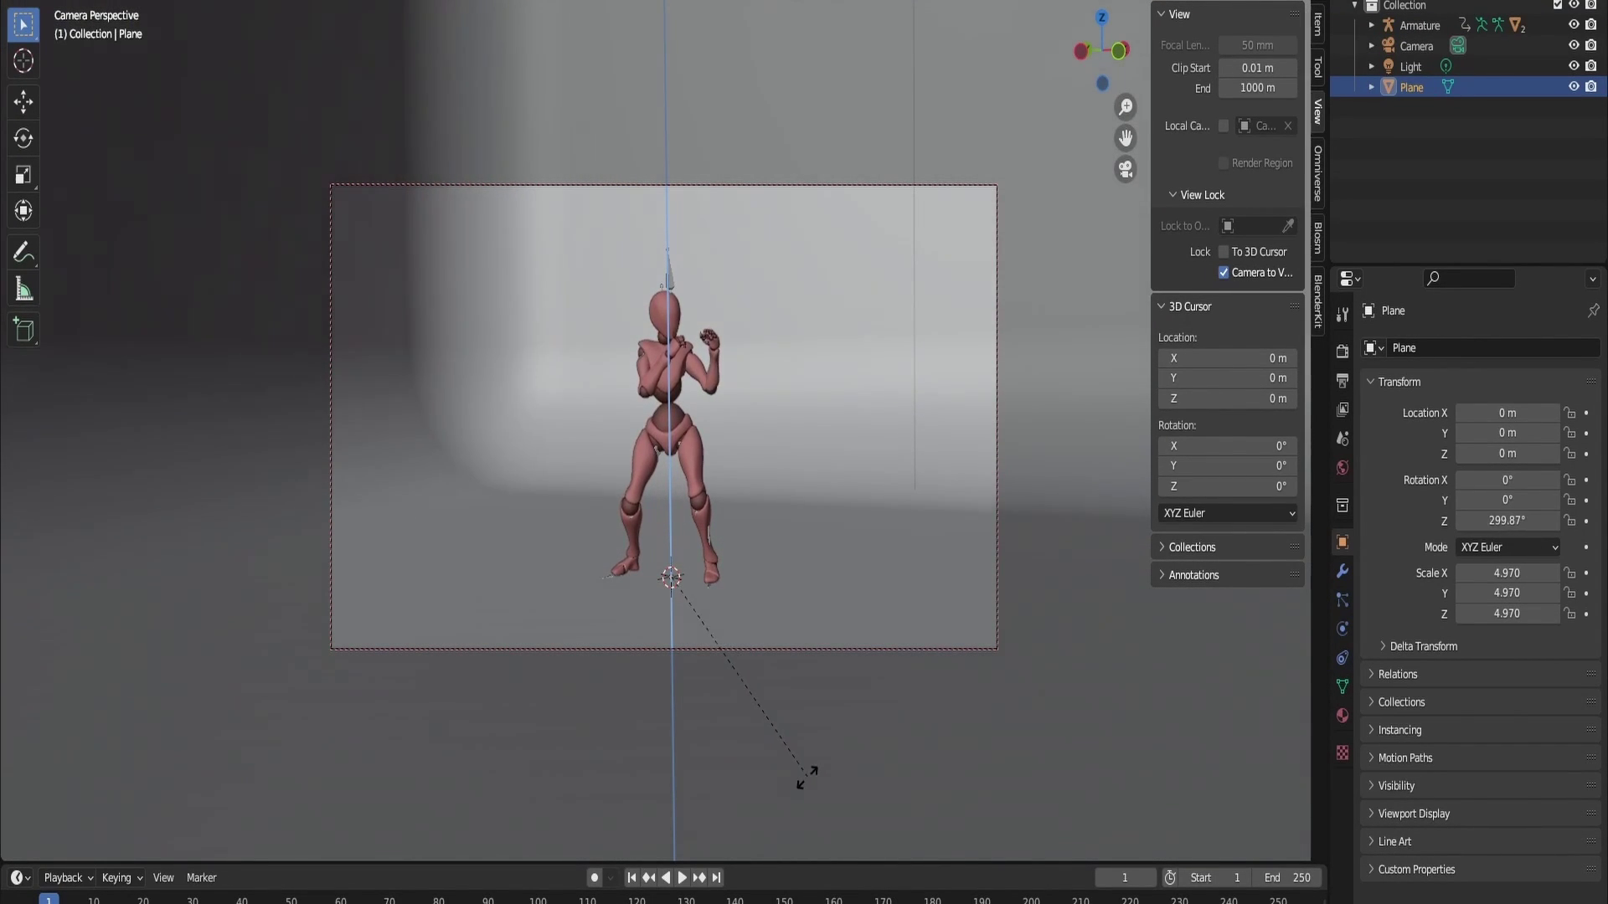
left_click(796, 768)
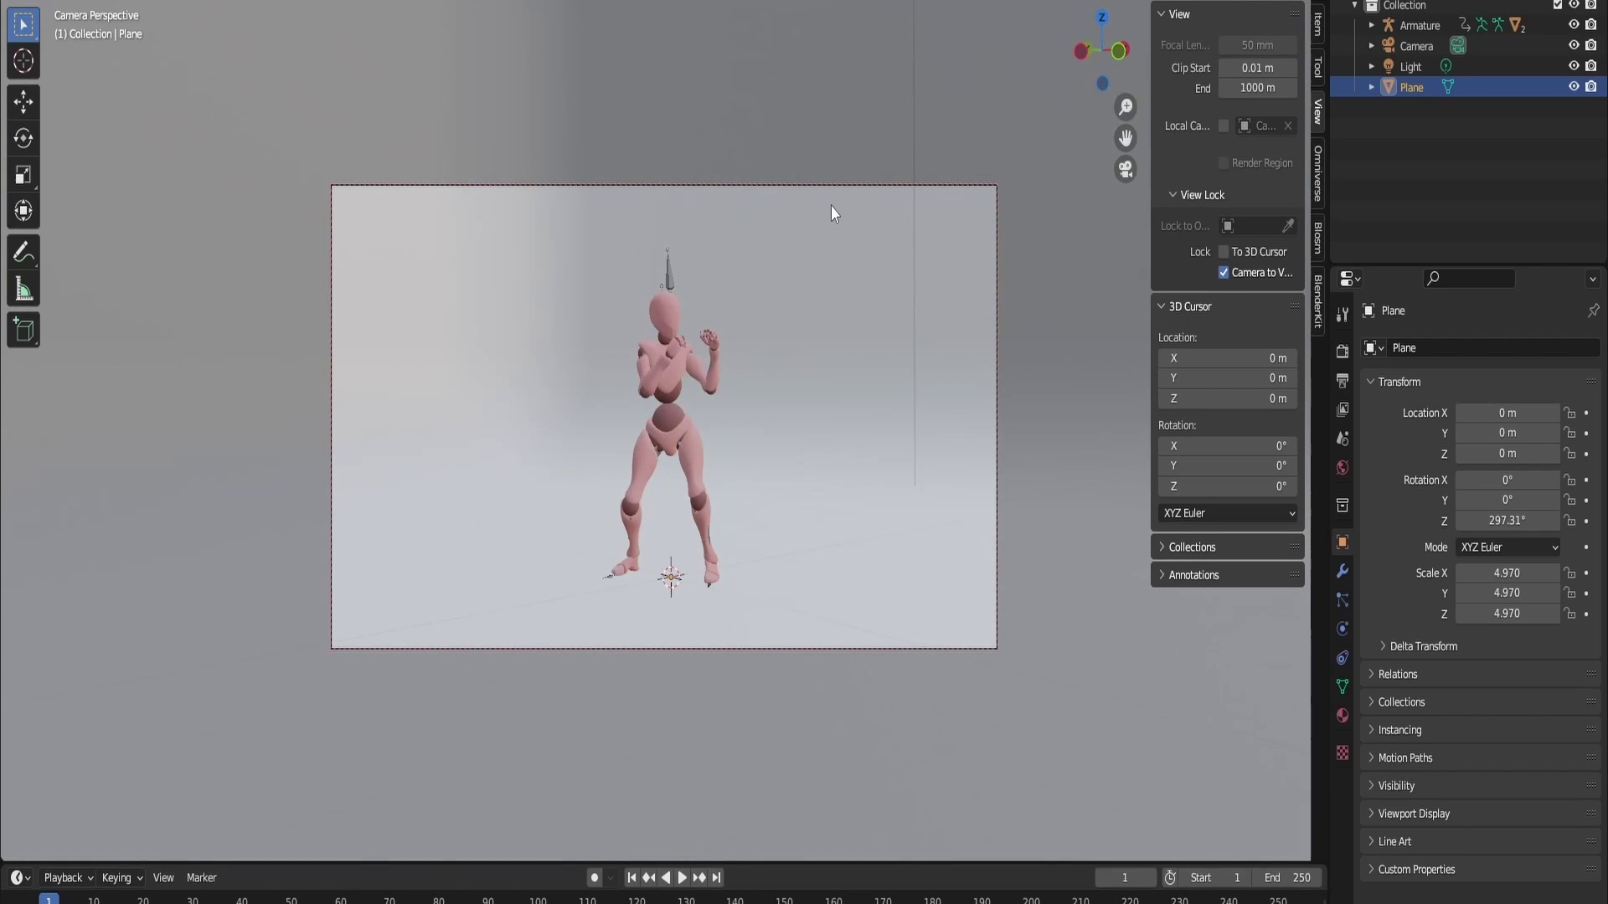
Step: Give the backdrop a new material, Material.001, with a bright green base colour
left_click(1349, 726)
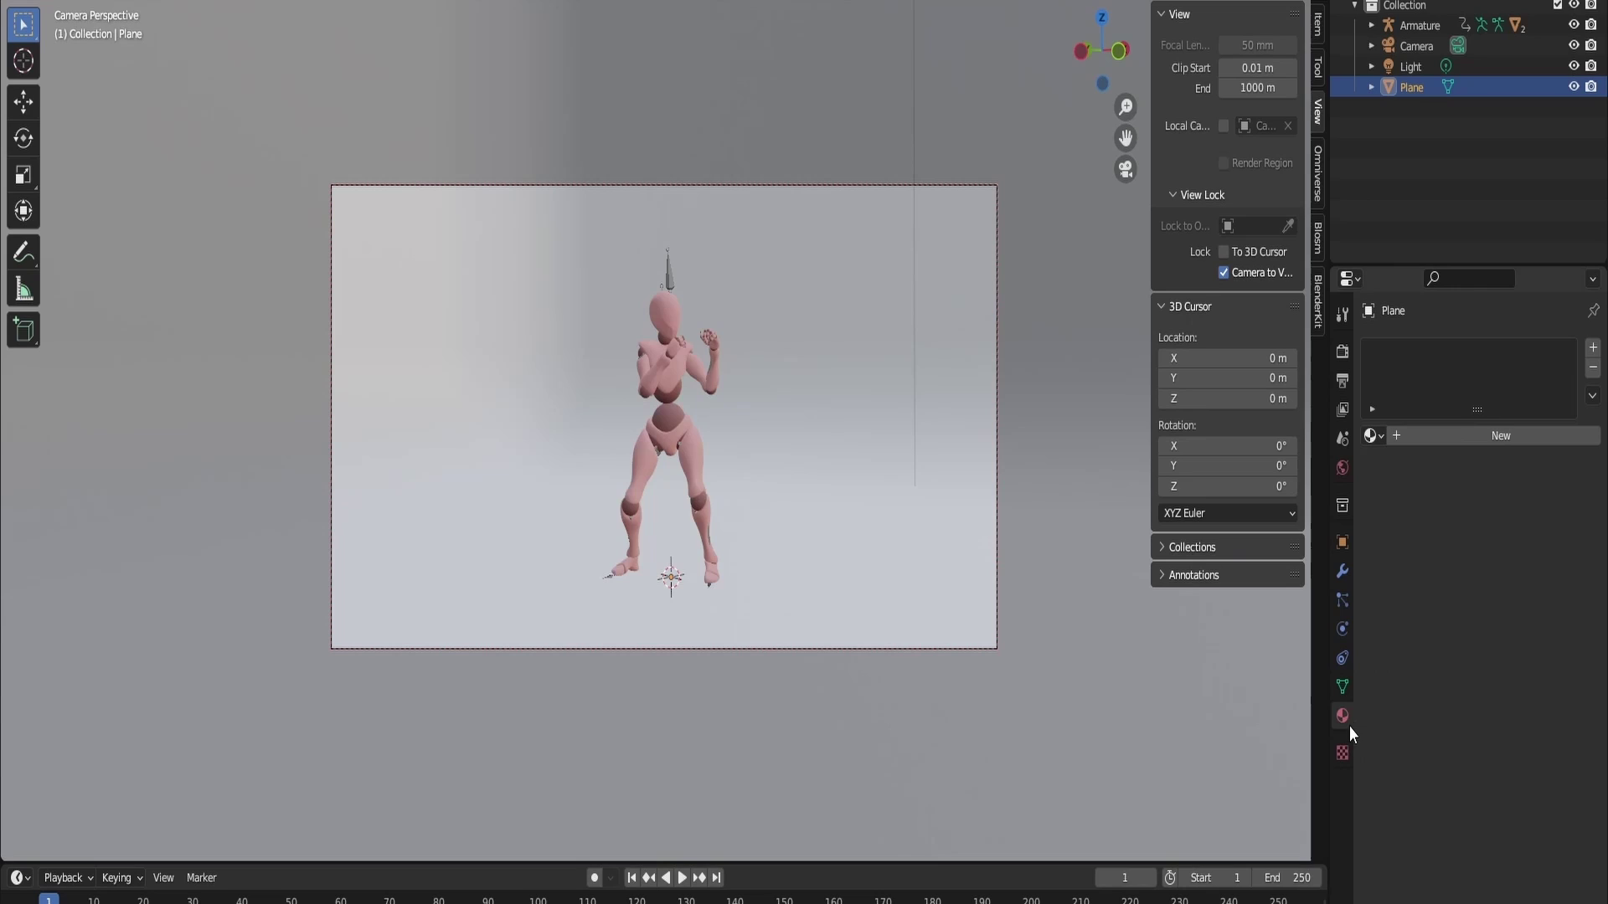
left_click(1424, 439)
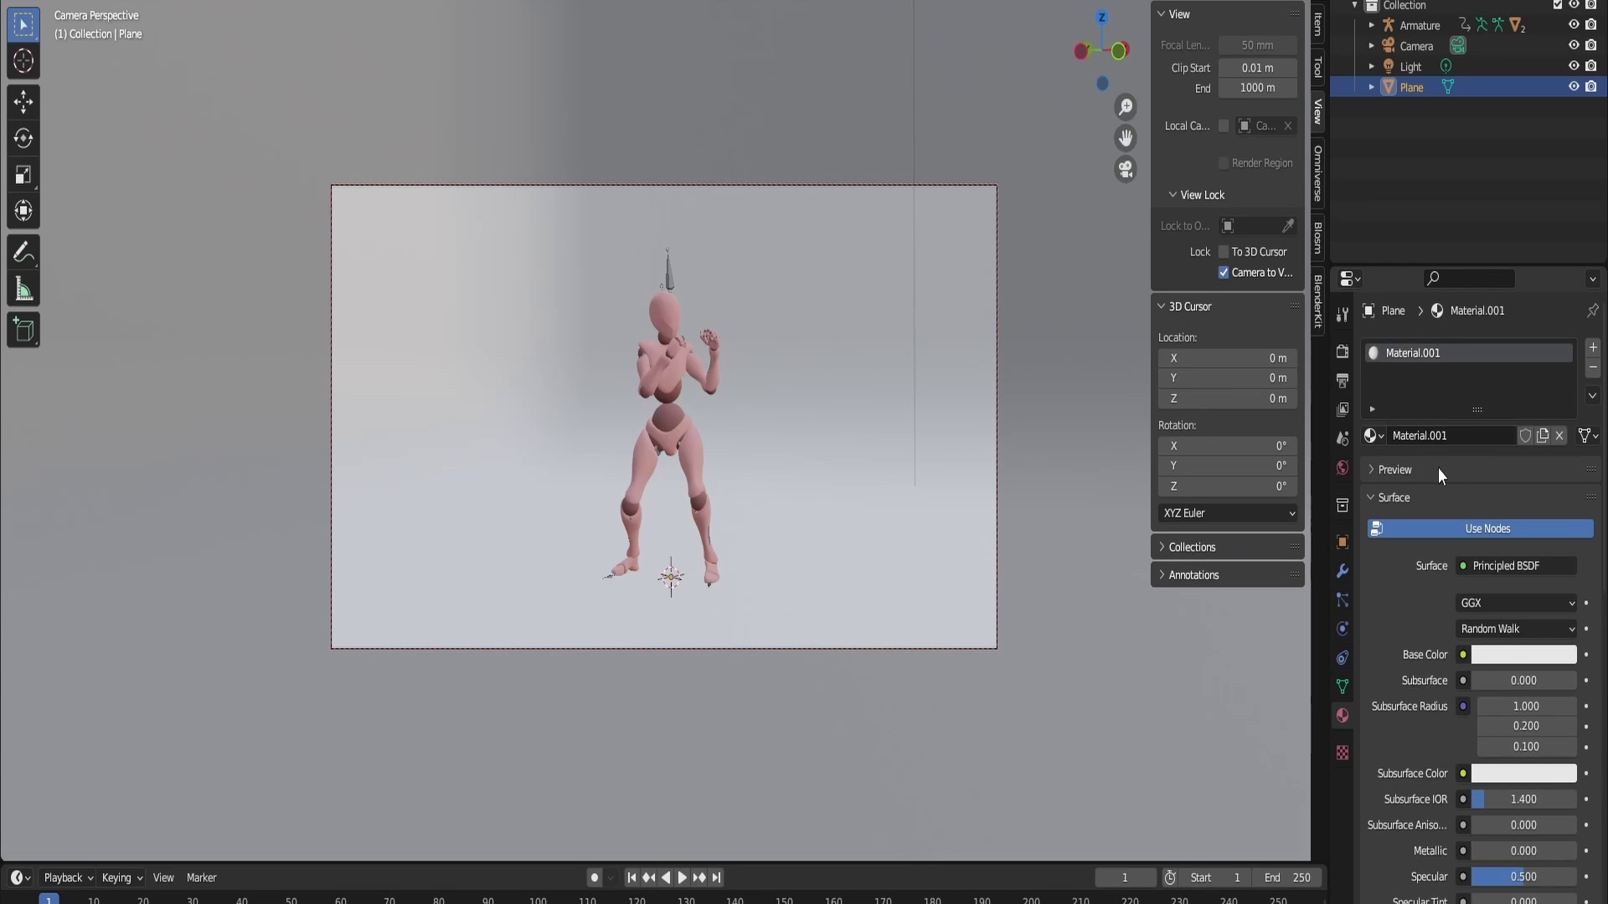
left_click(1507, 654)
left_click(1453, 401)
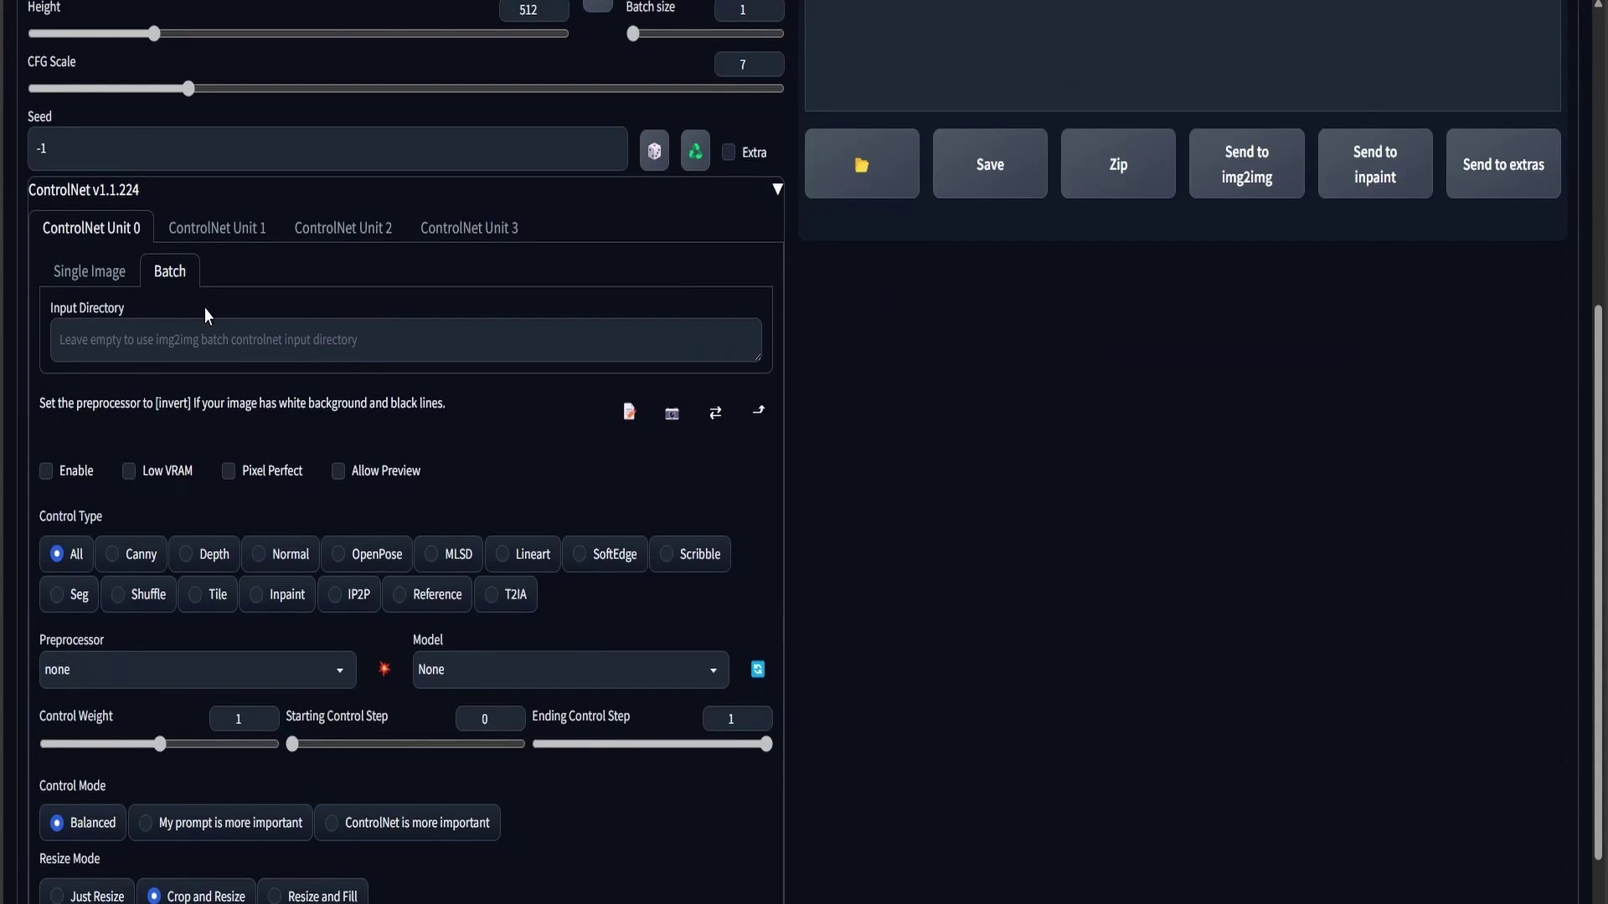
Step: Paste the desktop render folder path as batch Input Directory for Units 0, 1, 2; enable Unit 0
left_click(205, 346)
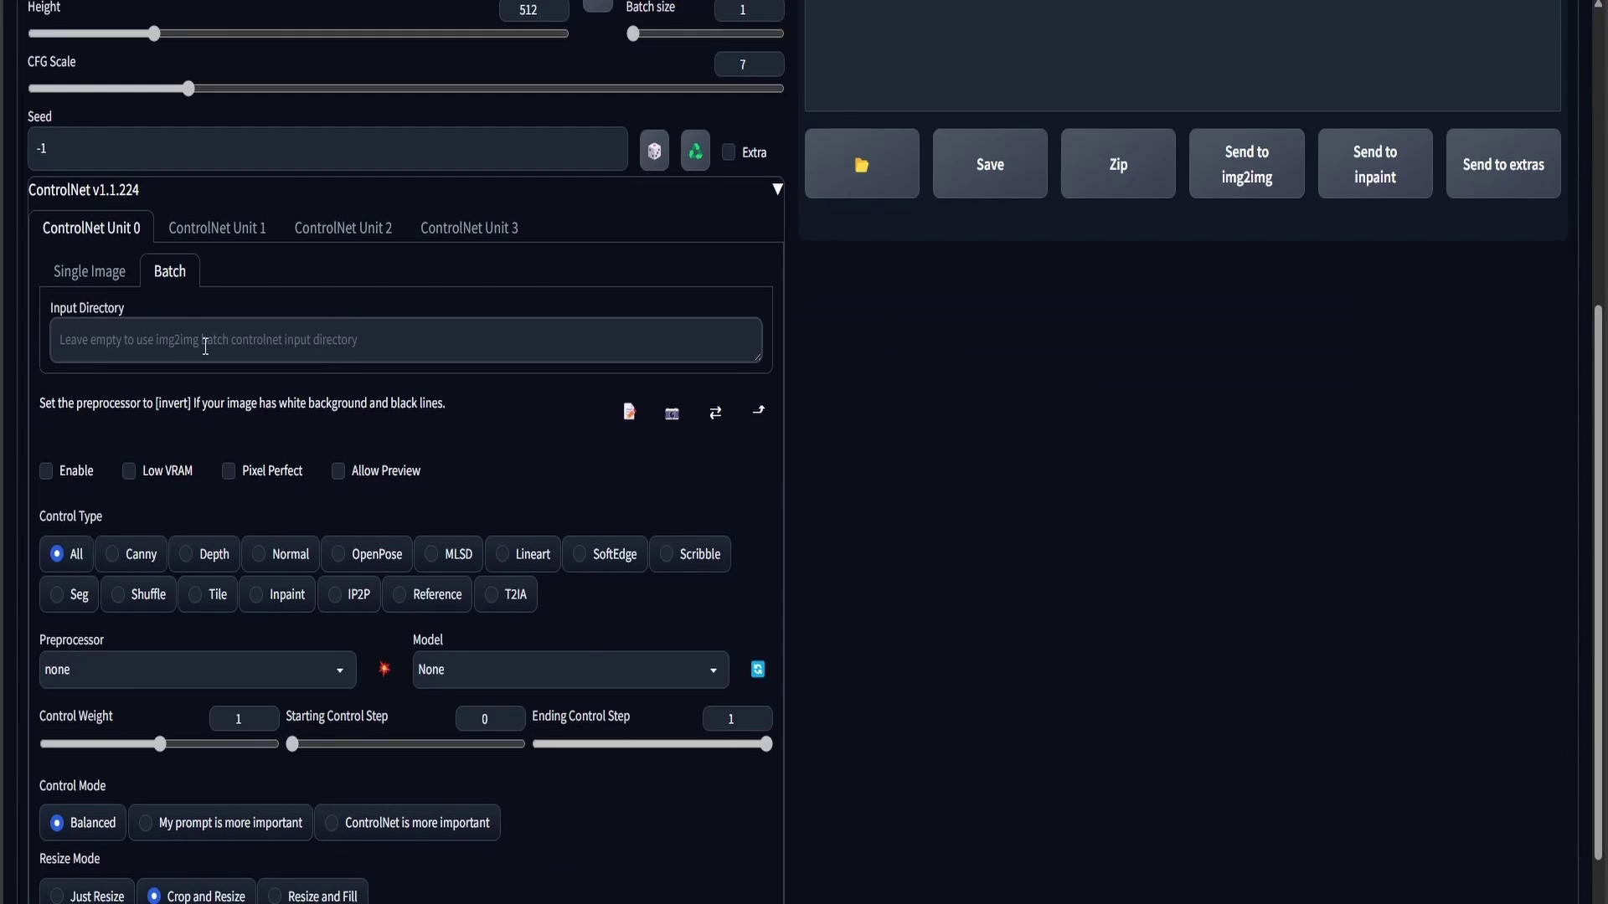
type("C:\\Users\\Omar\\Desktop\\render")
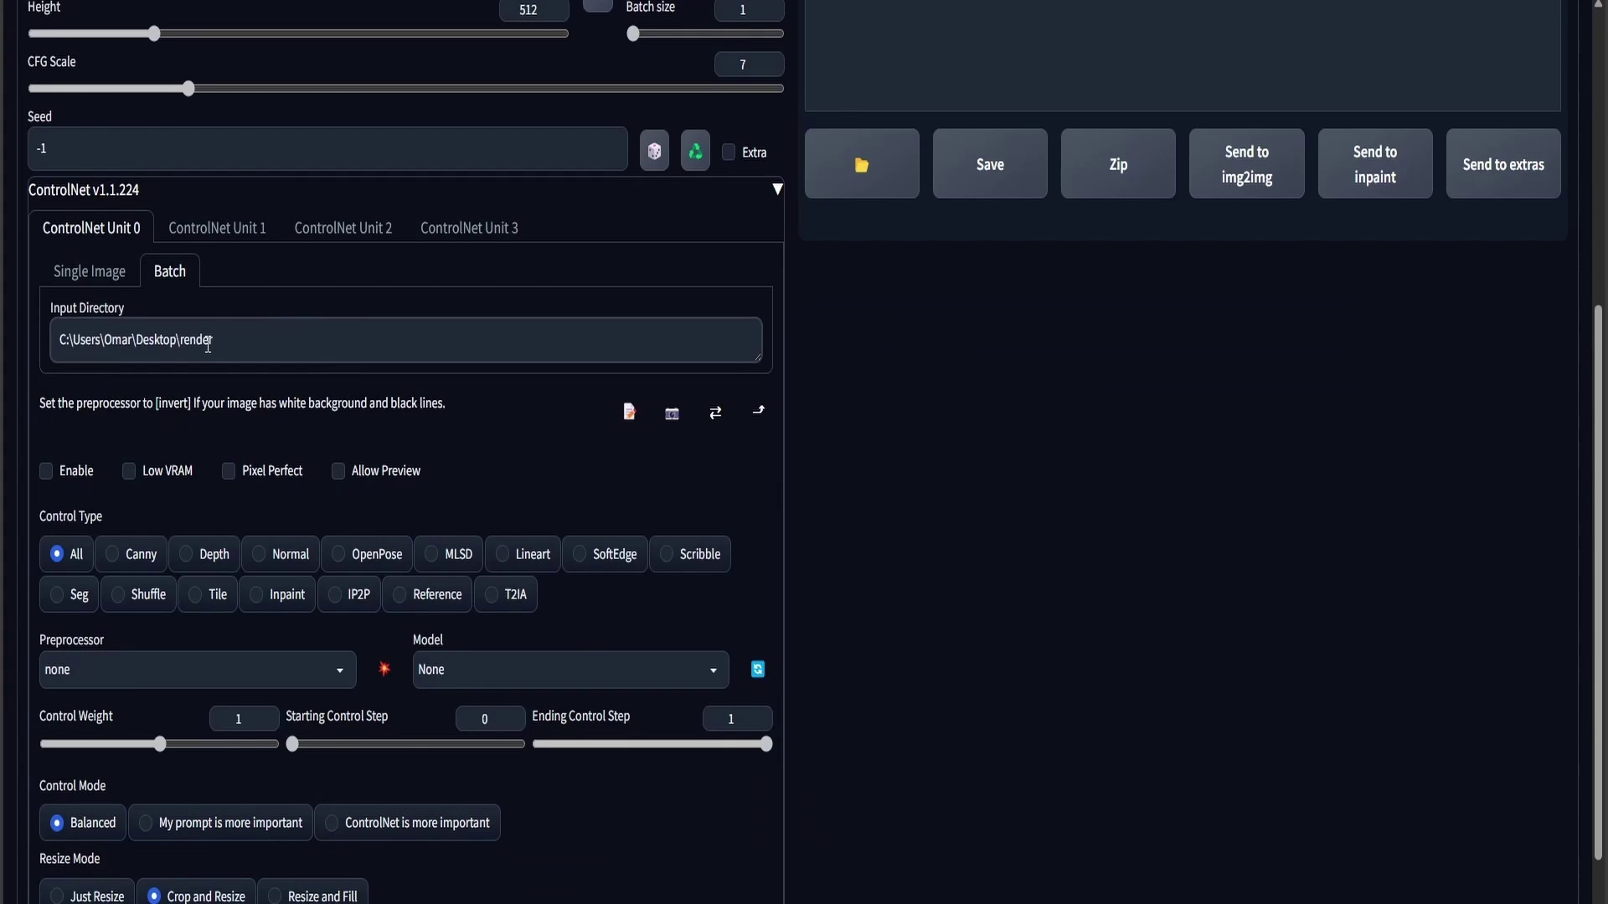
left_click(214, 231)
left_click(214, 325)
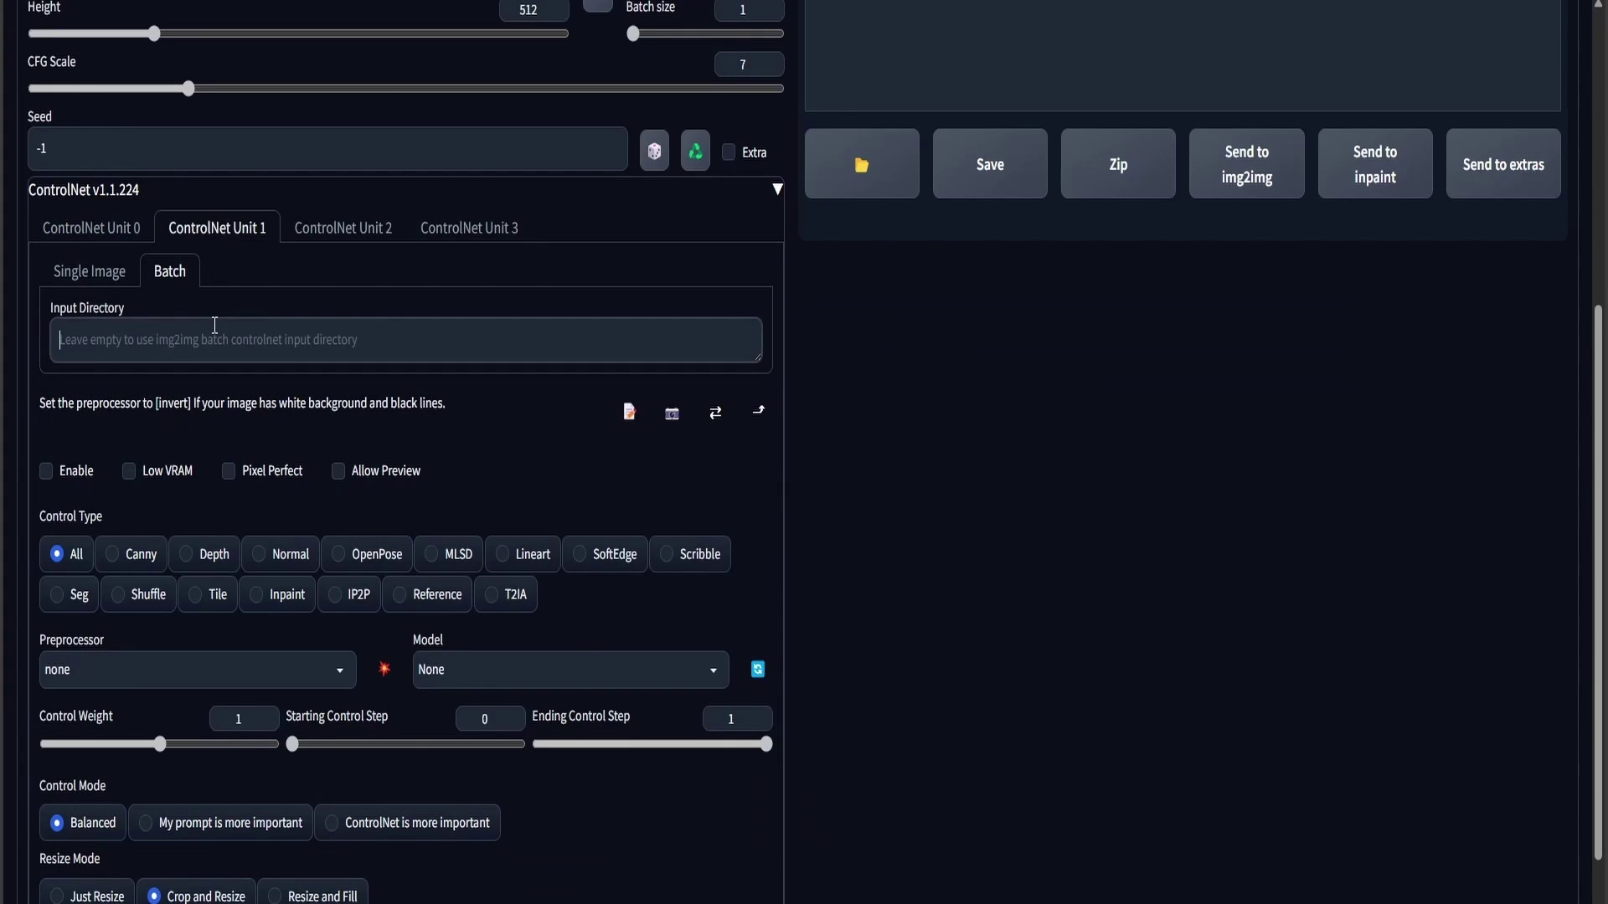
type("C:\\Users\\Omar\\Desktop\\render")
left_click(339, 228)
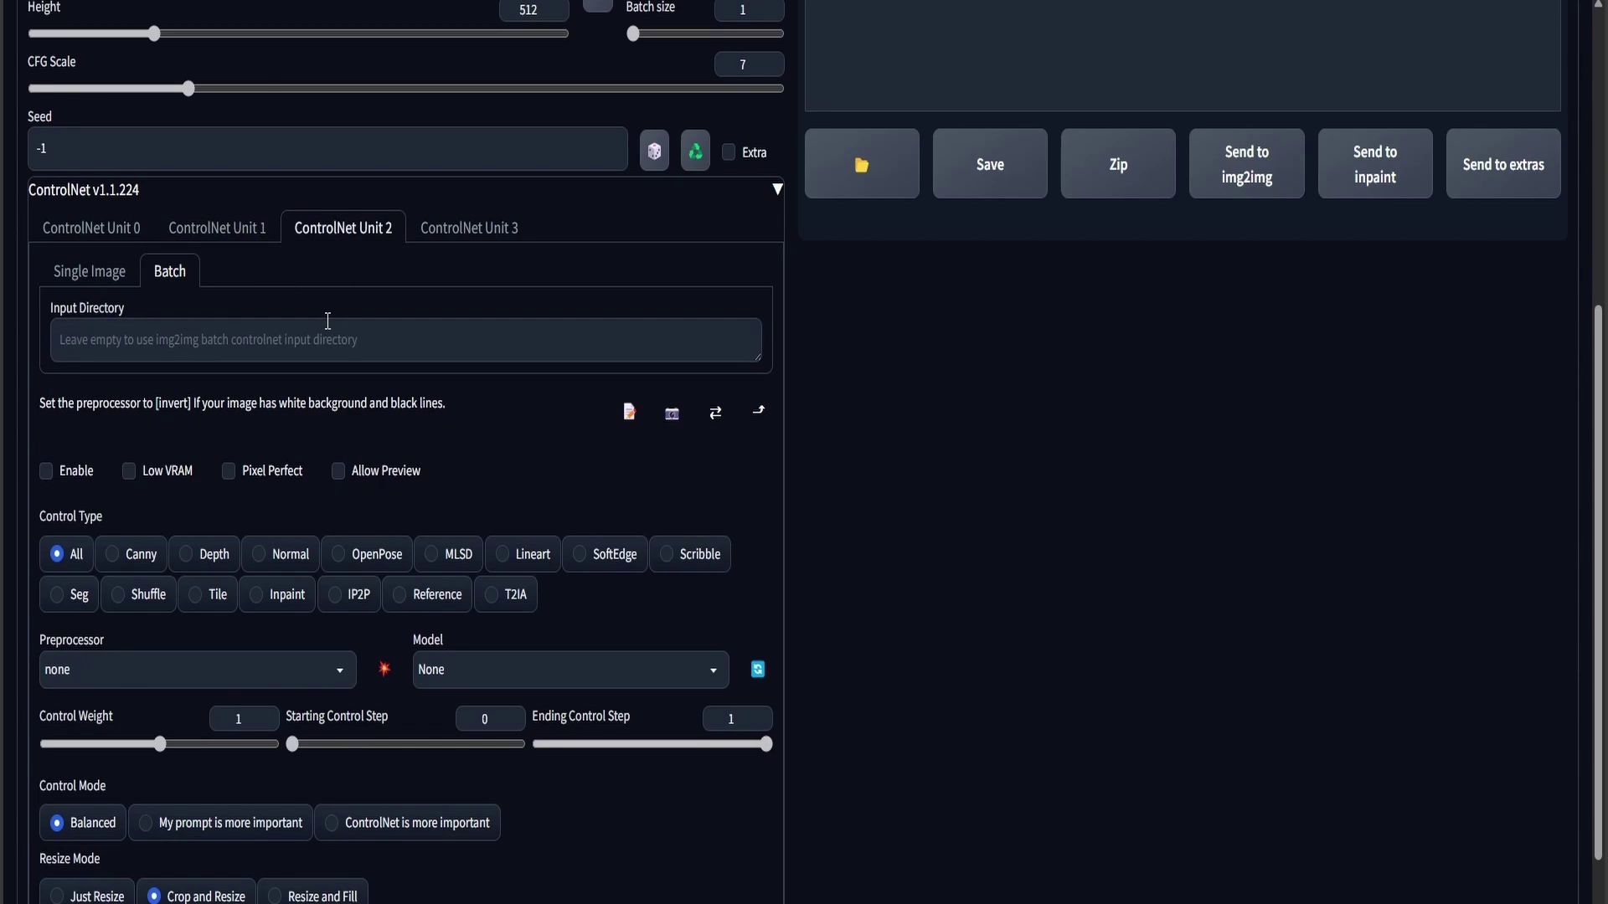
left_click(328, 337)
type("C:\\Users\\Omar\\Desktop\\render")
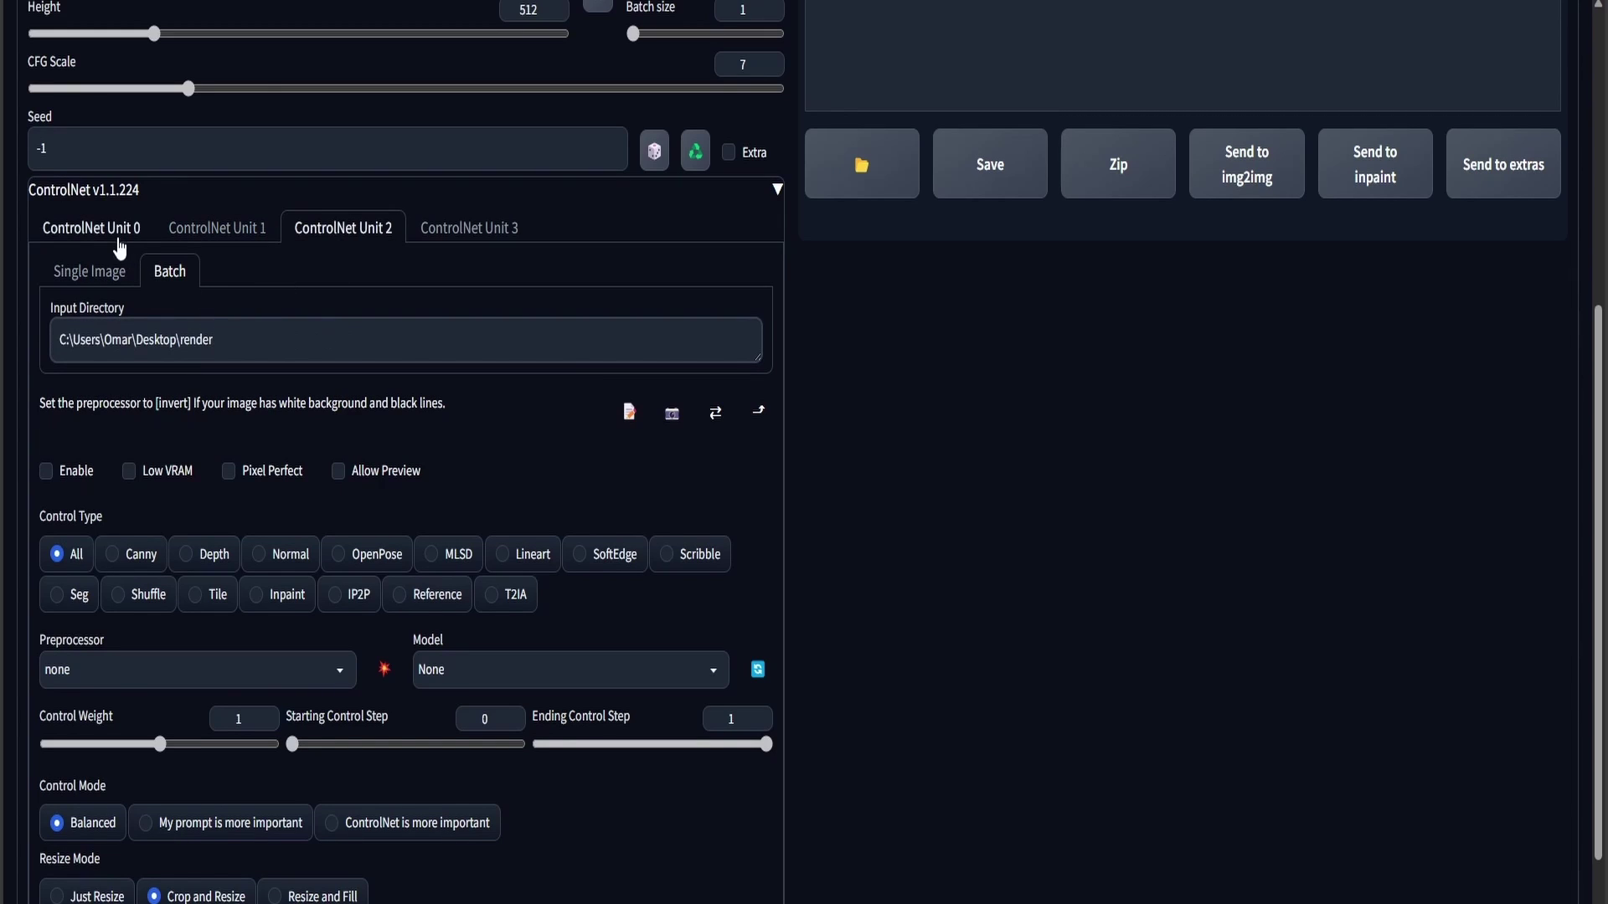
left_click(92, 228)
left_click(57, 476)
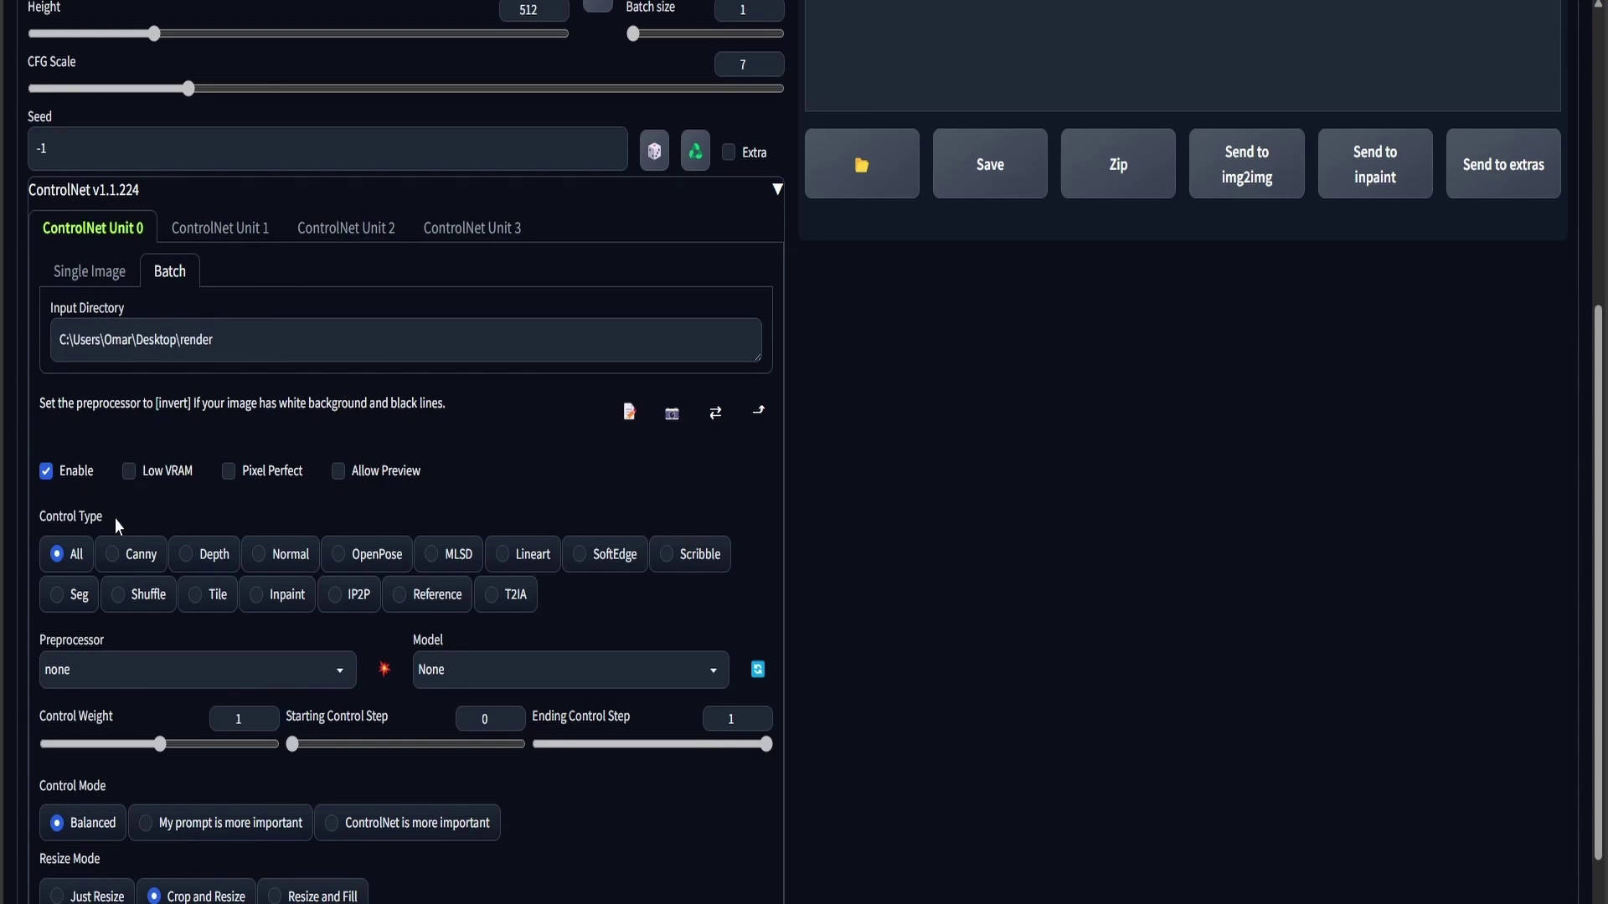
Step: Set ControlNet Unit 0 to OpenPose with the plain openpose preprocessor
scroll(124, 534, "down", 2)
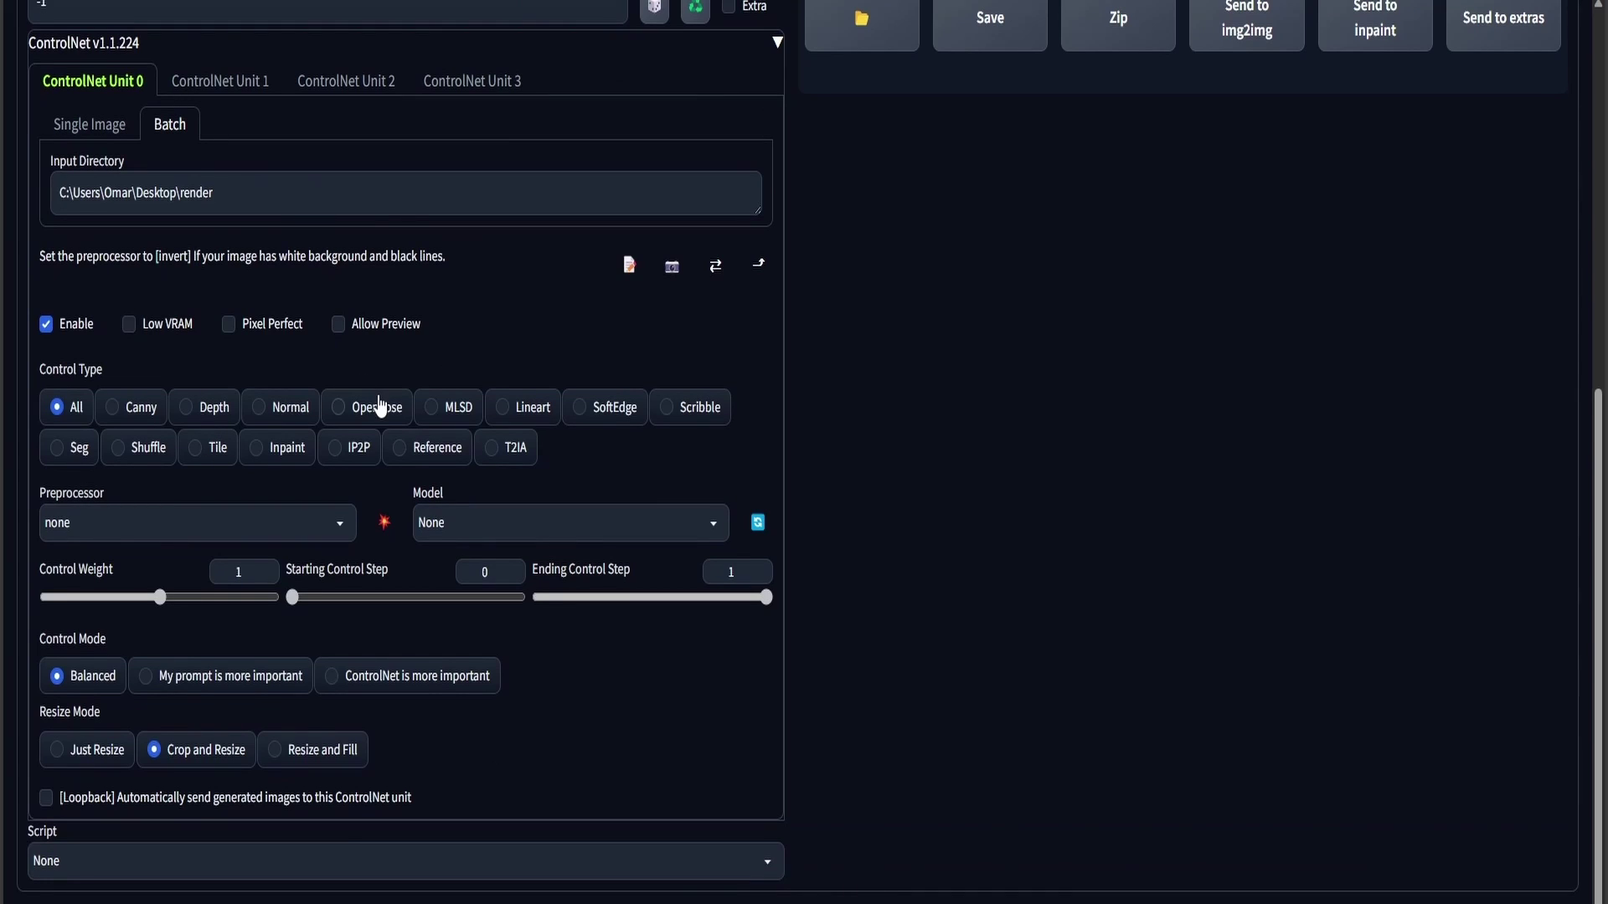
left_click(379, 410)
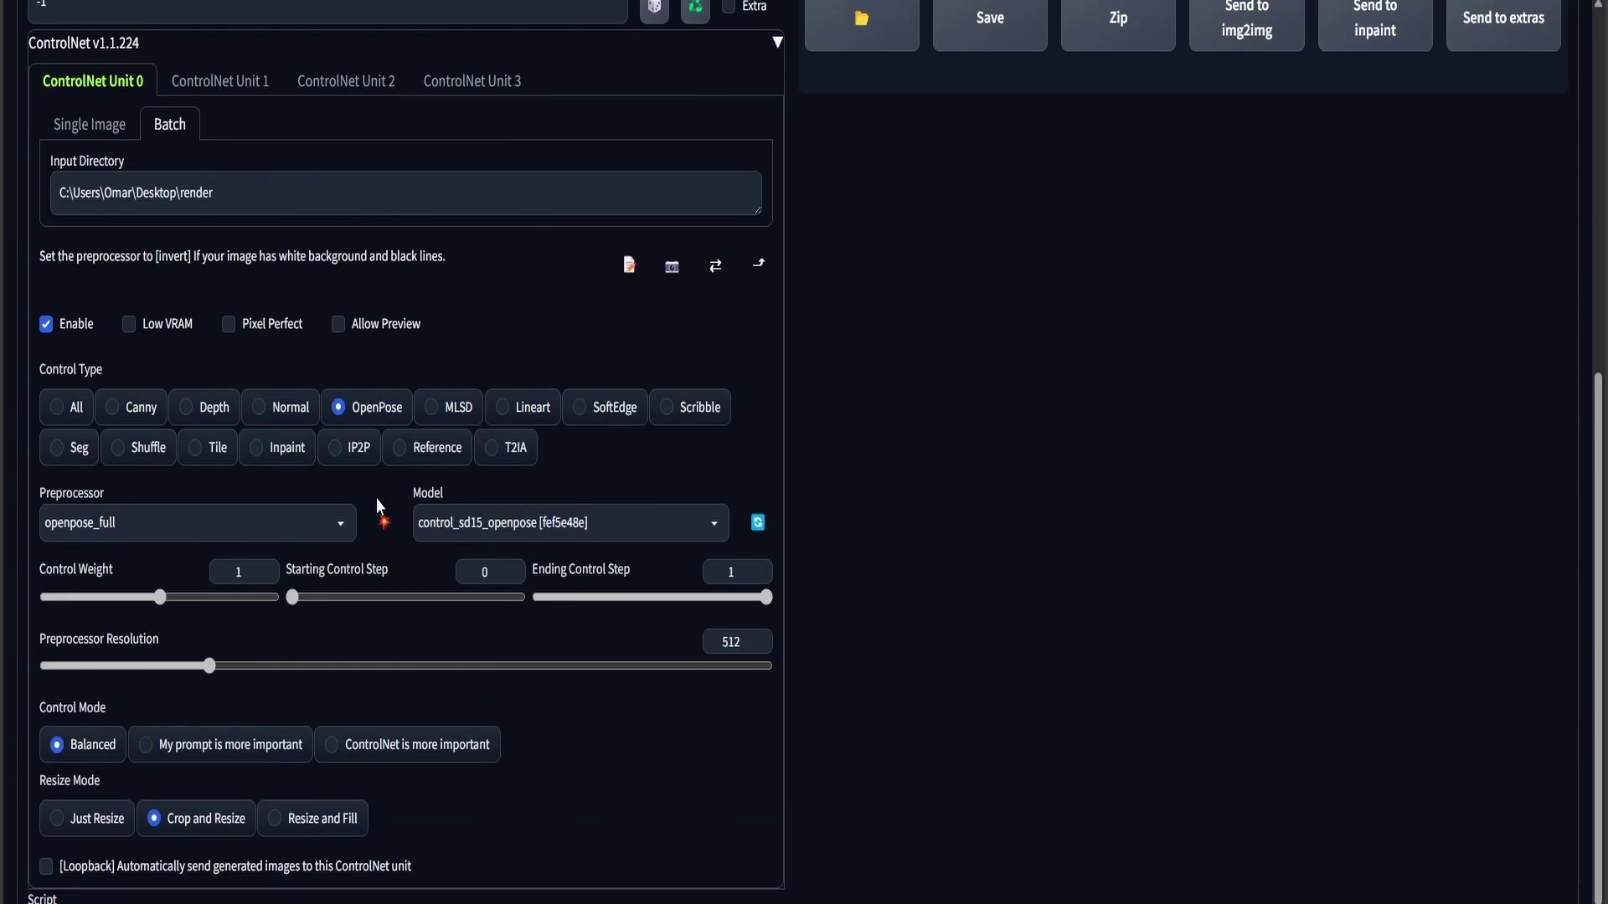
left_click(339, 525)
left_click(127, 335)
Step: Enable Unit 1 as Depth, and set Unit 2 to IP2P and enable it
left_click(215, 83)
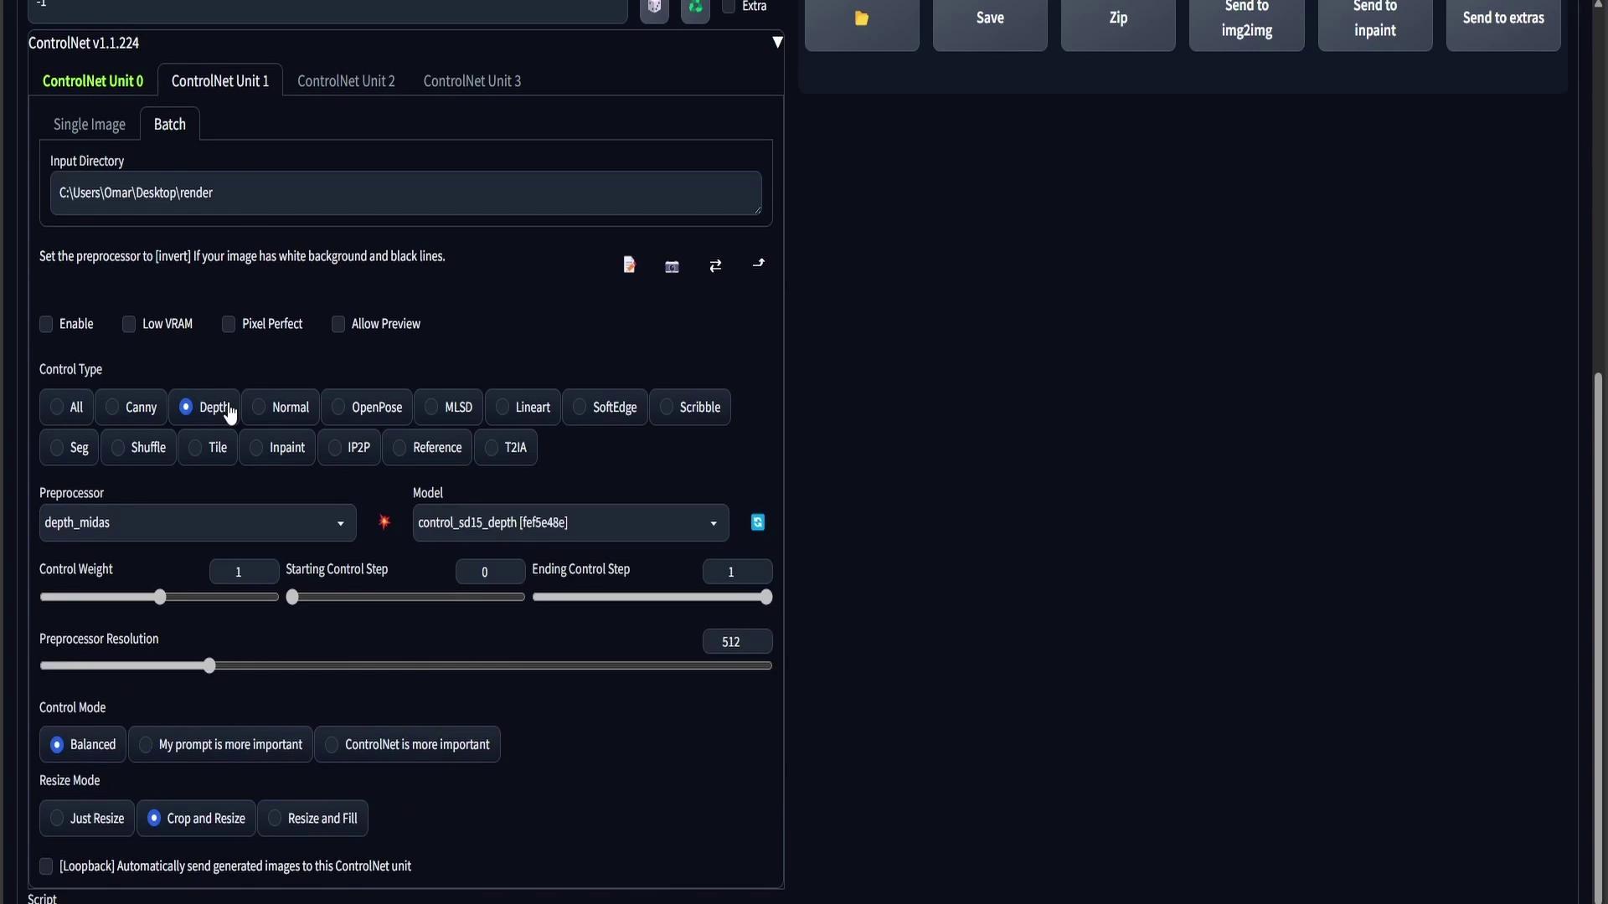
left_click(46, 325)
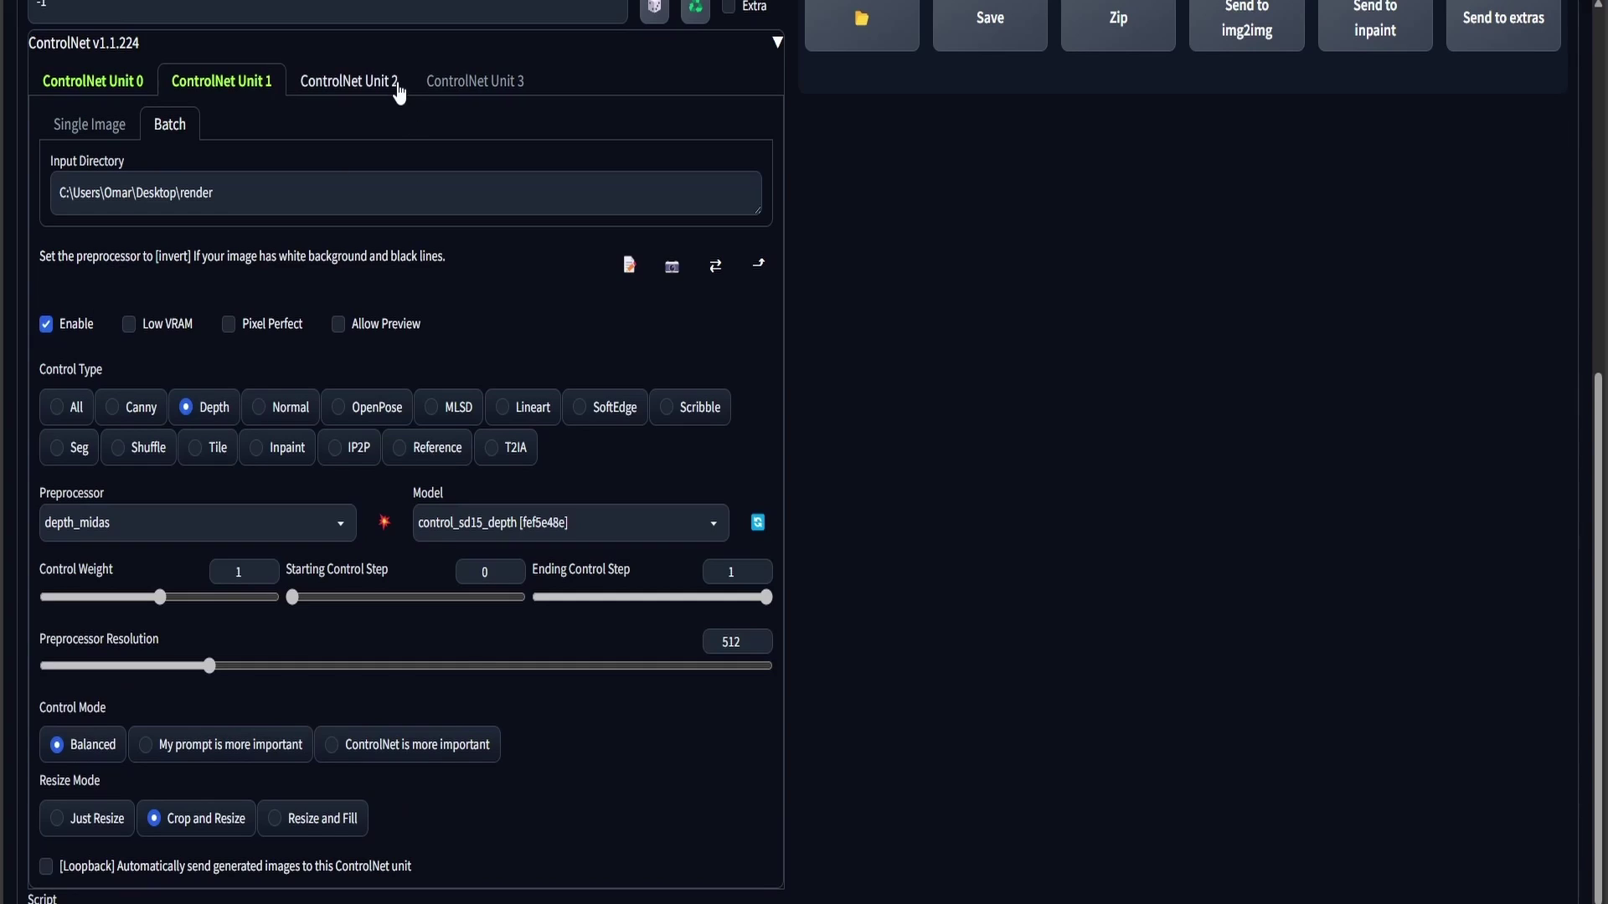
left_click(392, 83)
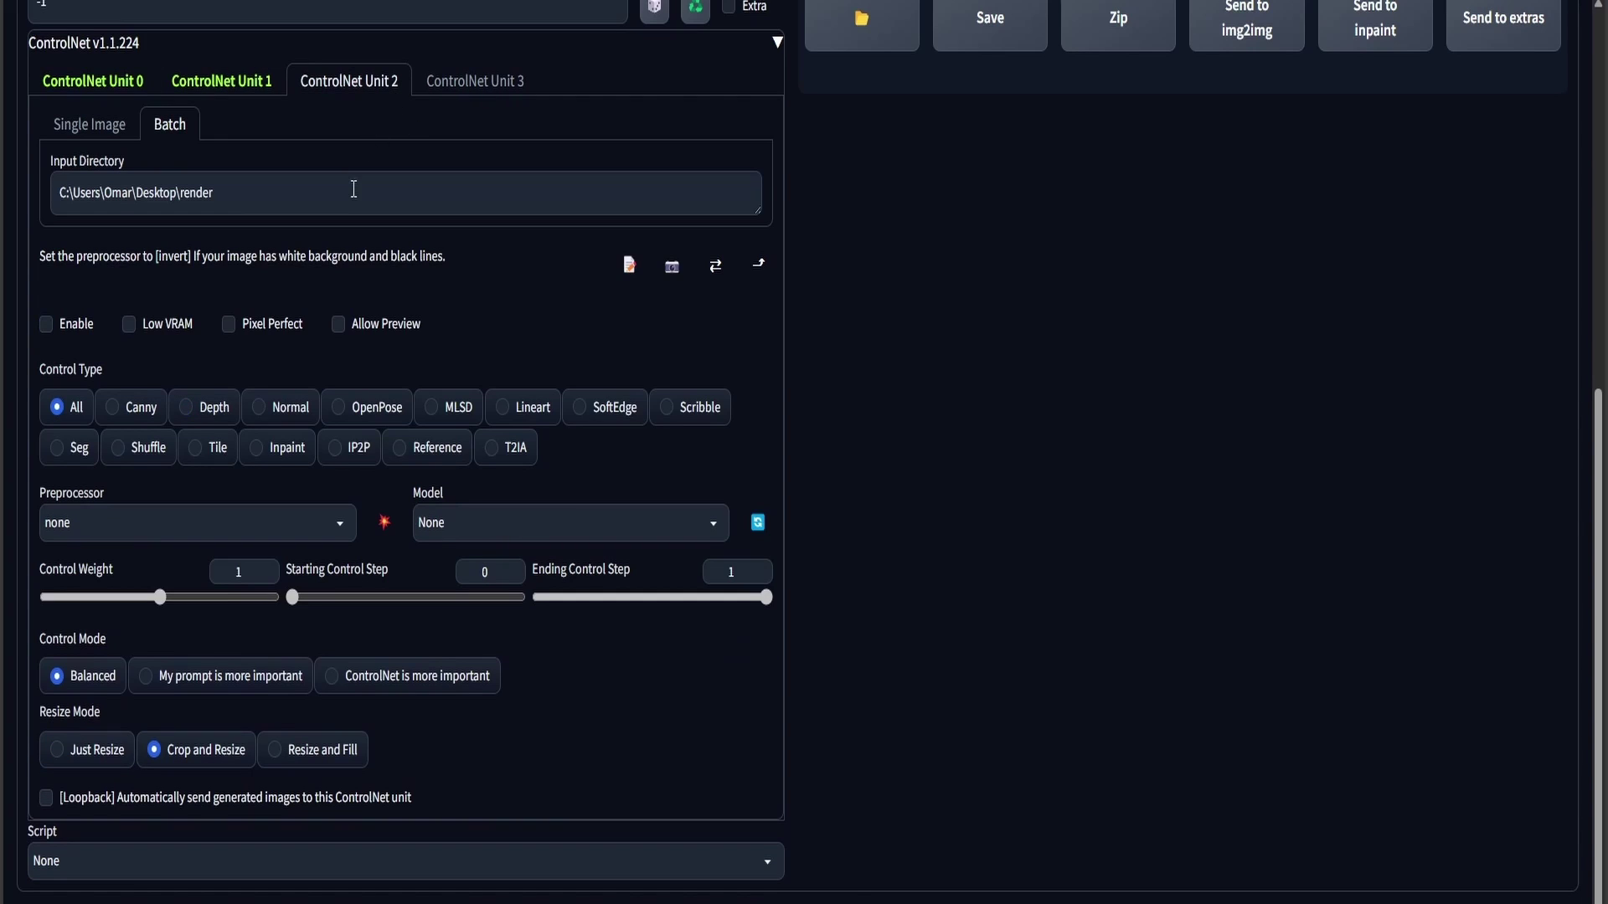
left_click(336, 448)
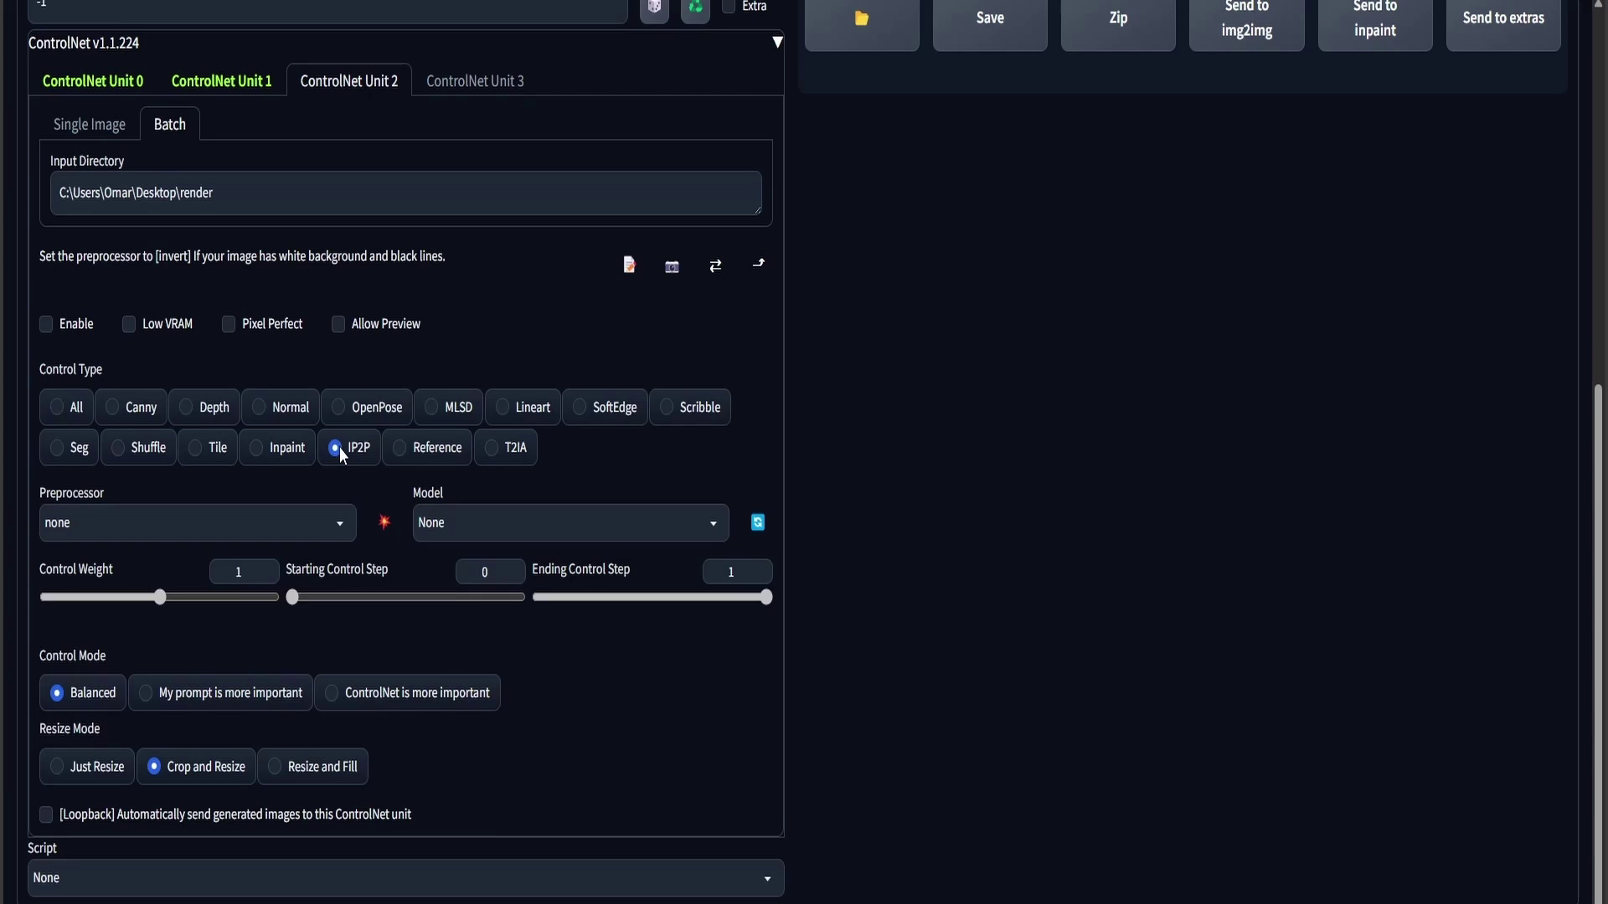
left_click(46, 327)
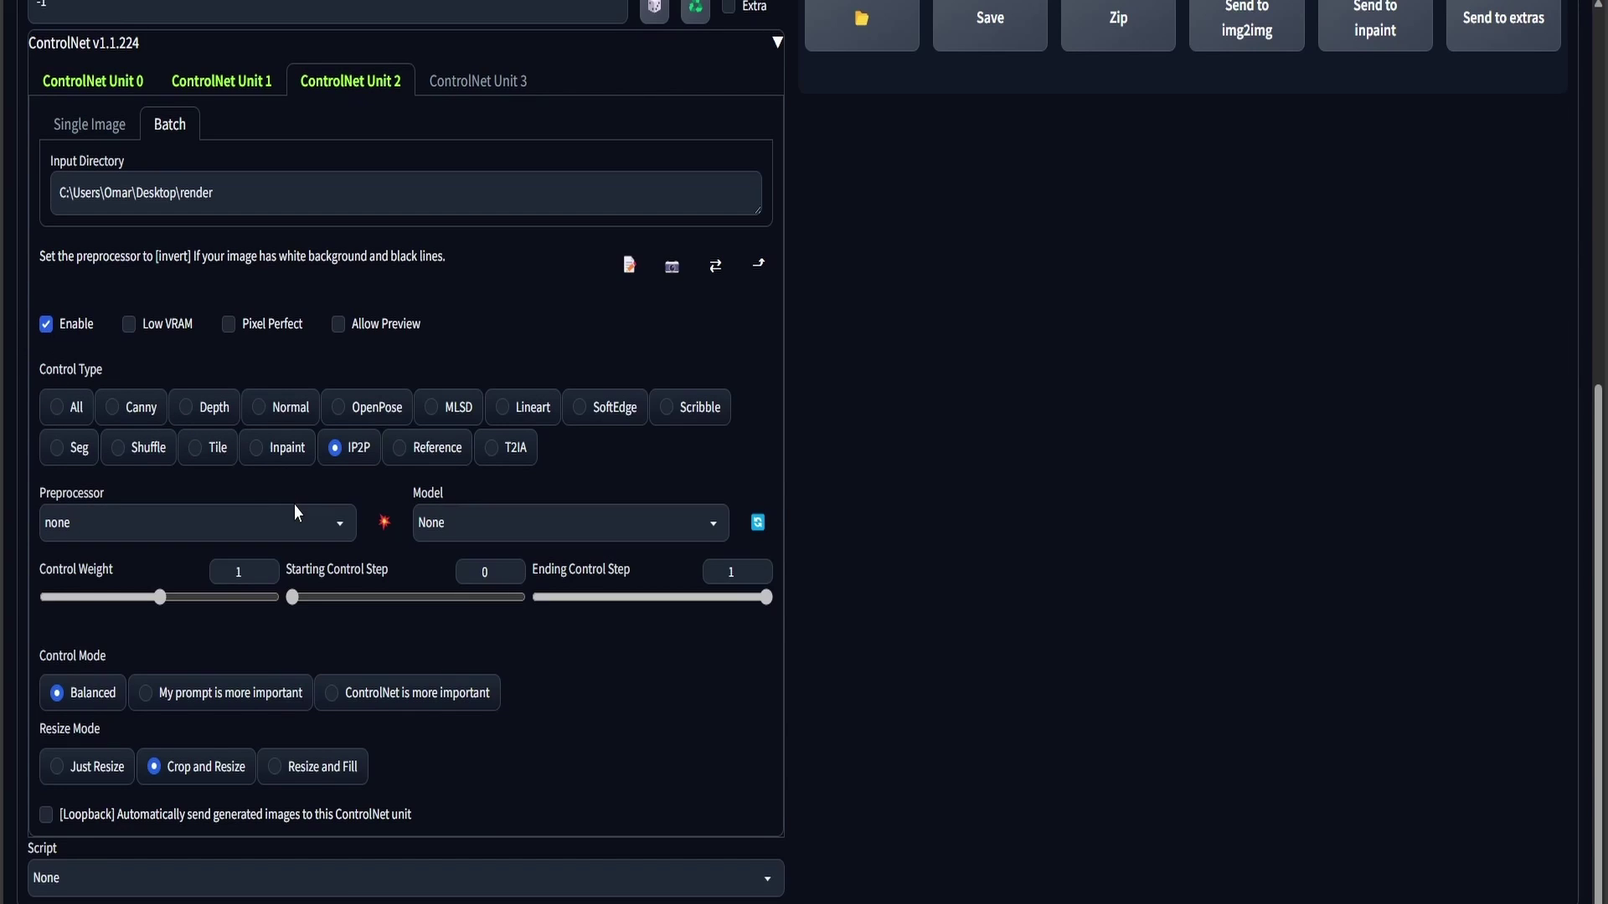
Step: Look over Unit 2's model and preprocessor lists without changing them, then move to Unit 3
left_click(489, 519)
left_click(490, 517)
left_click(344, 536)
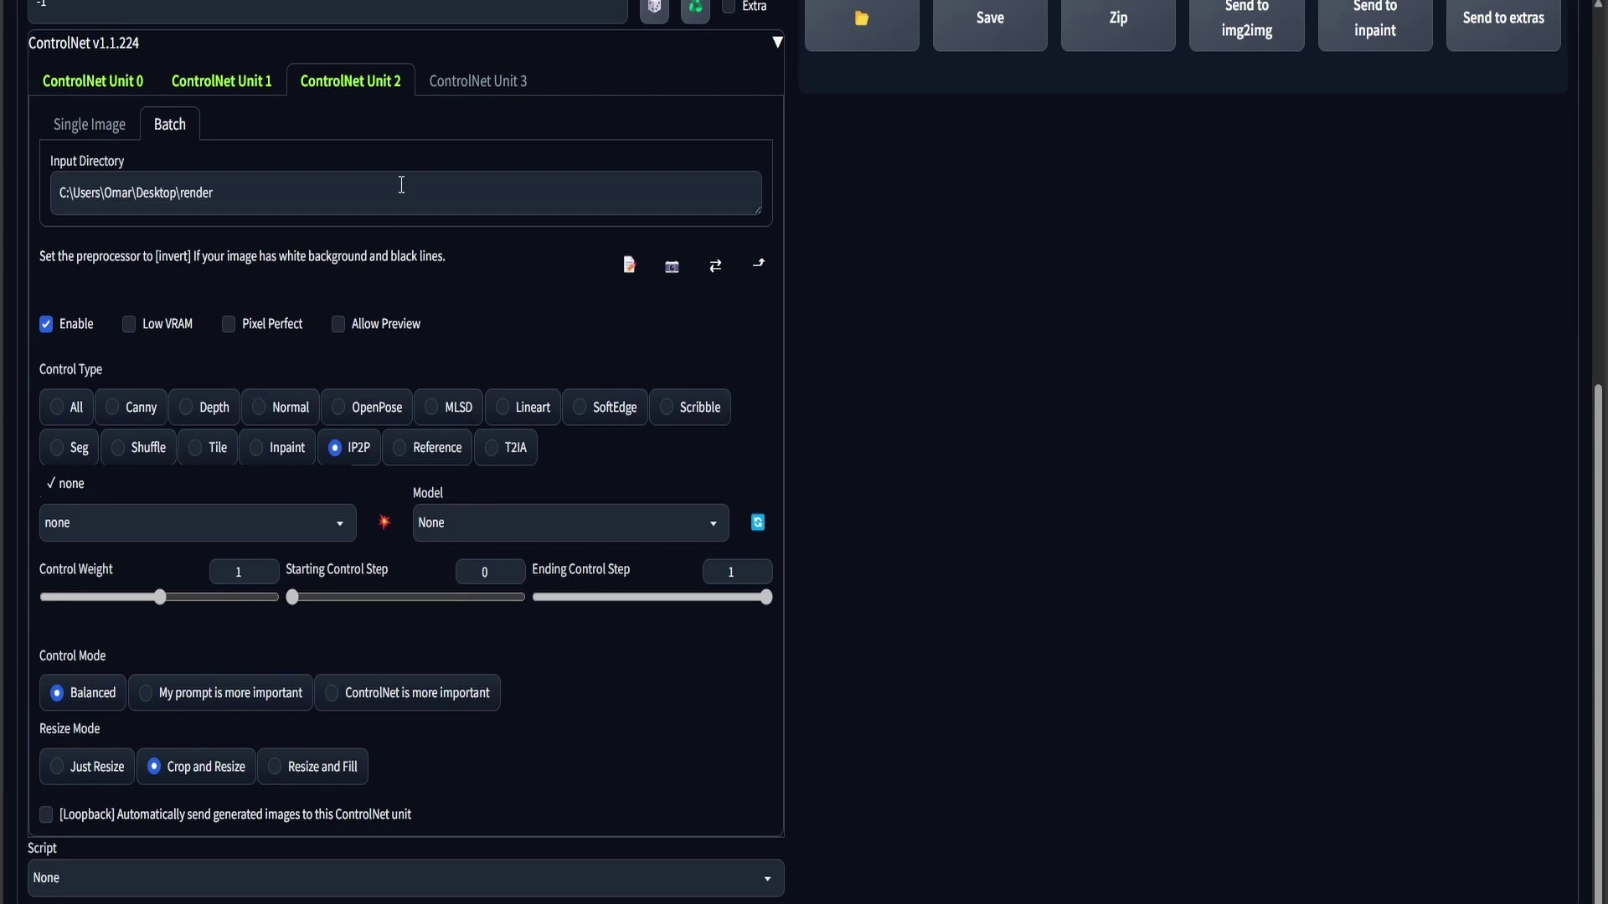
left_click(469, 87)
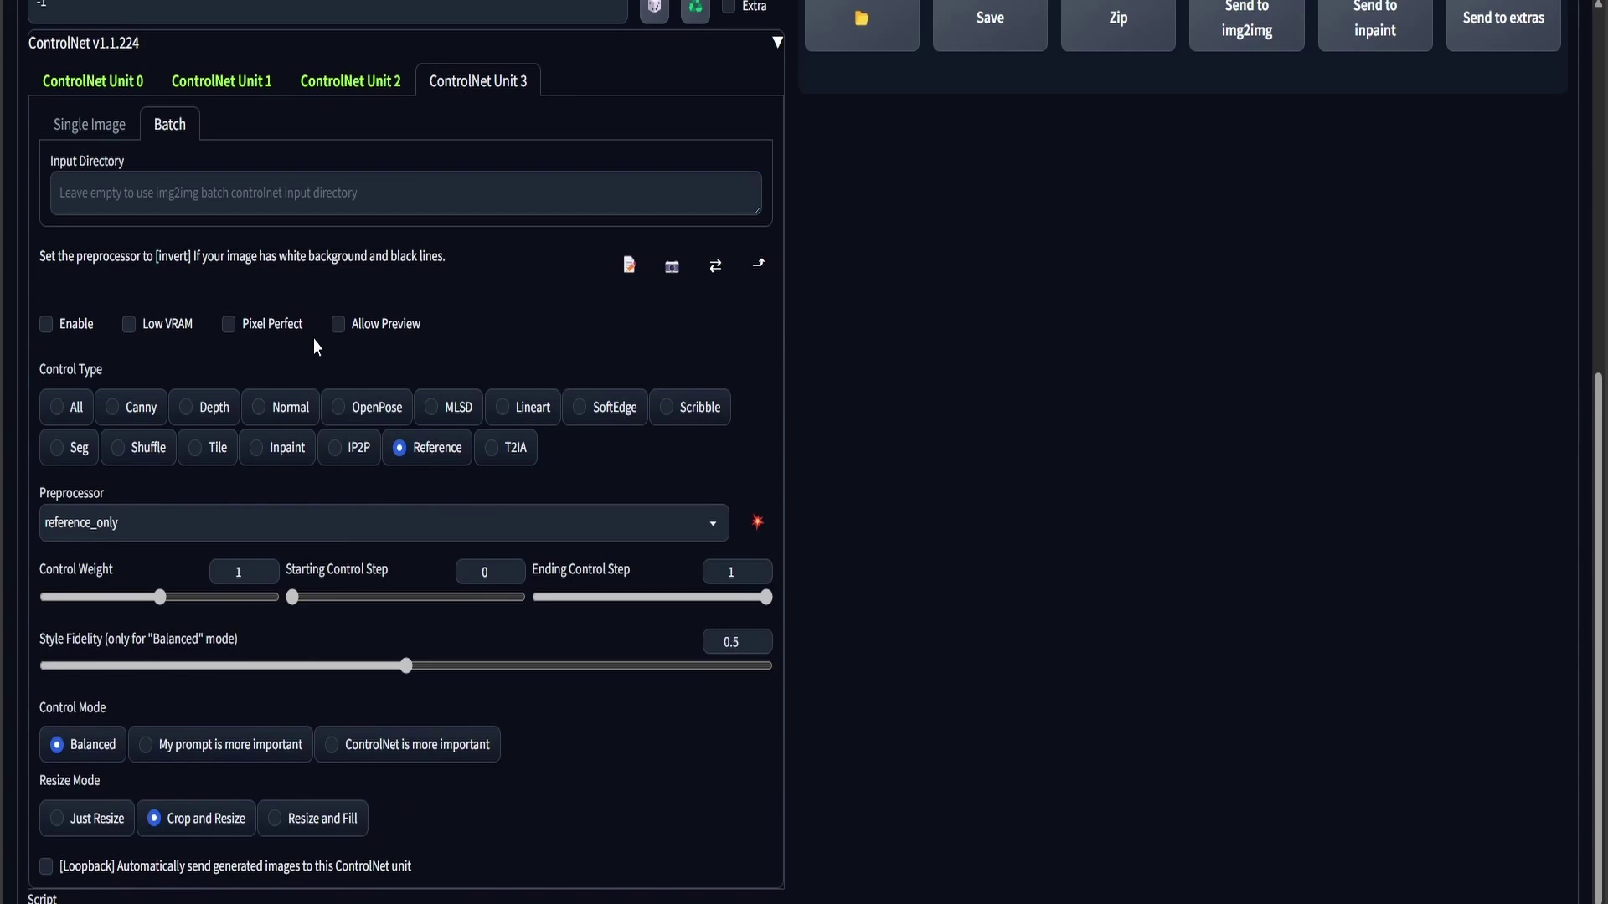
Step: Load the '3D style (51) (1).png' character image into Unit 3 as a single input image
left_click(83, 128)
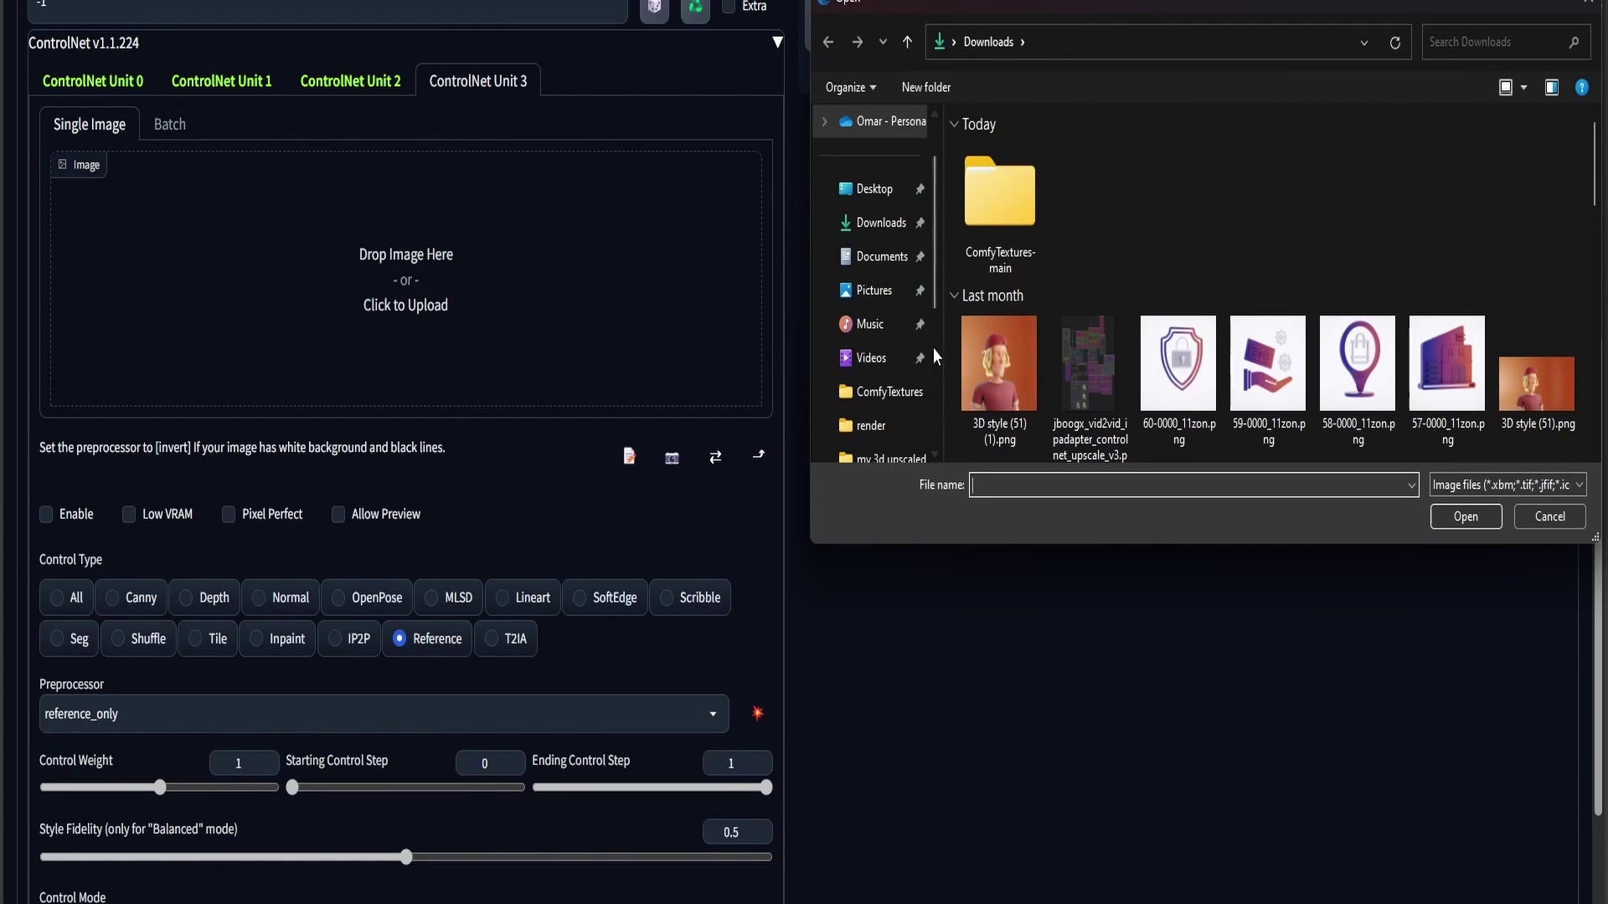
scroll(1015, 351, "down", 2)
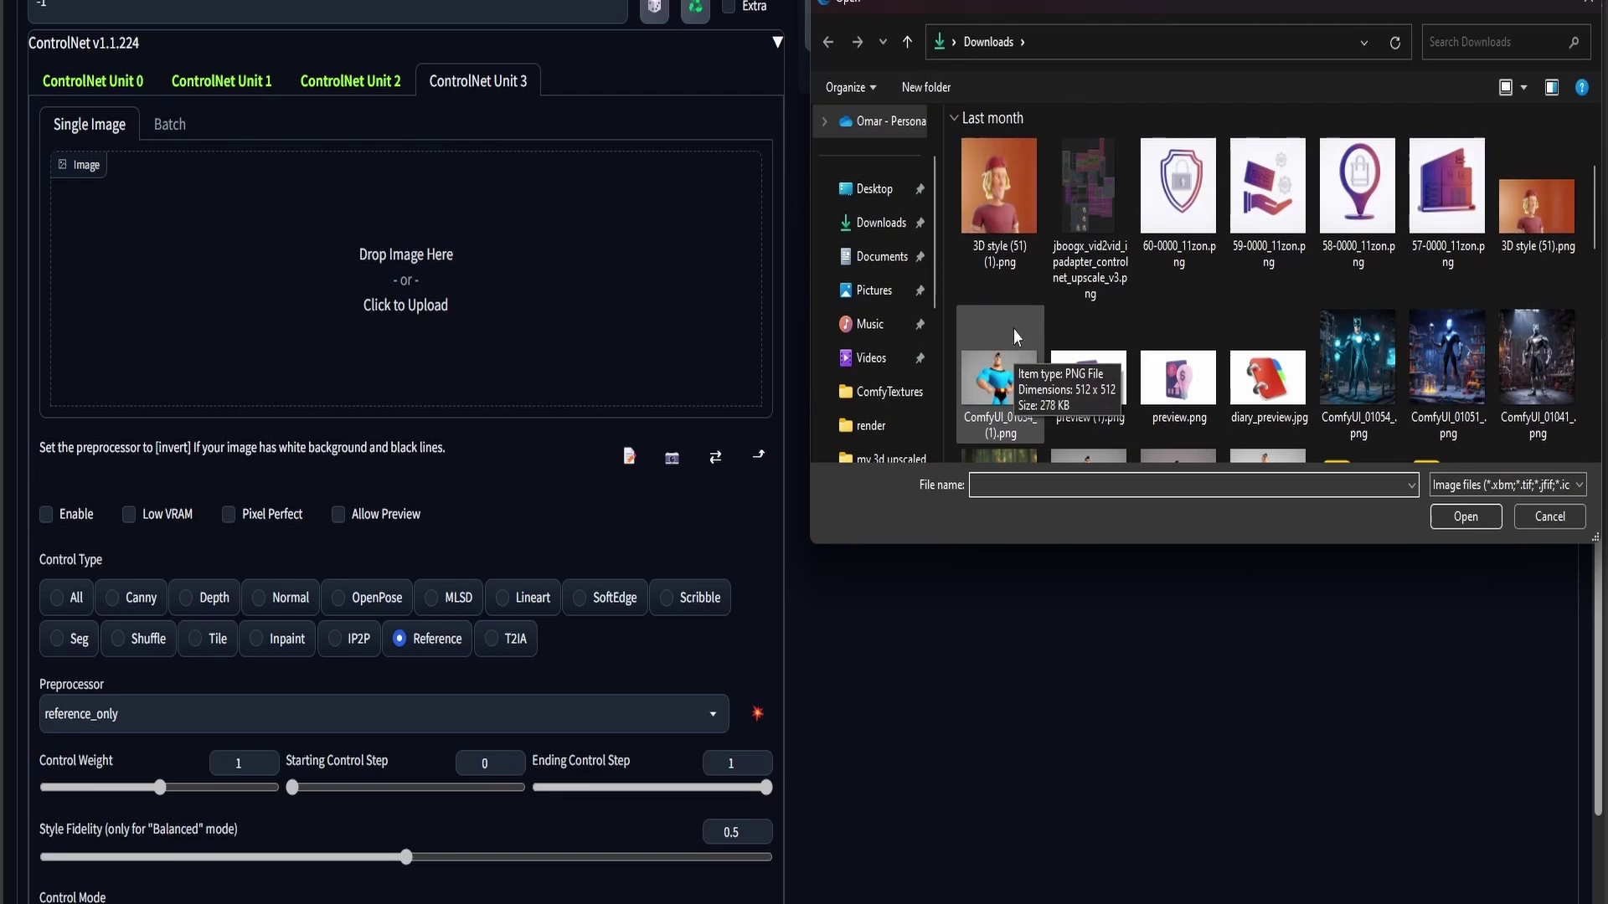
left_click(1022, 248)
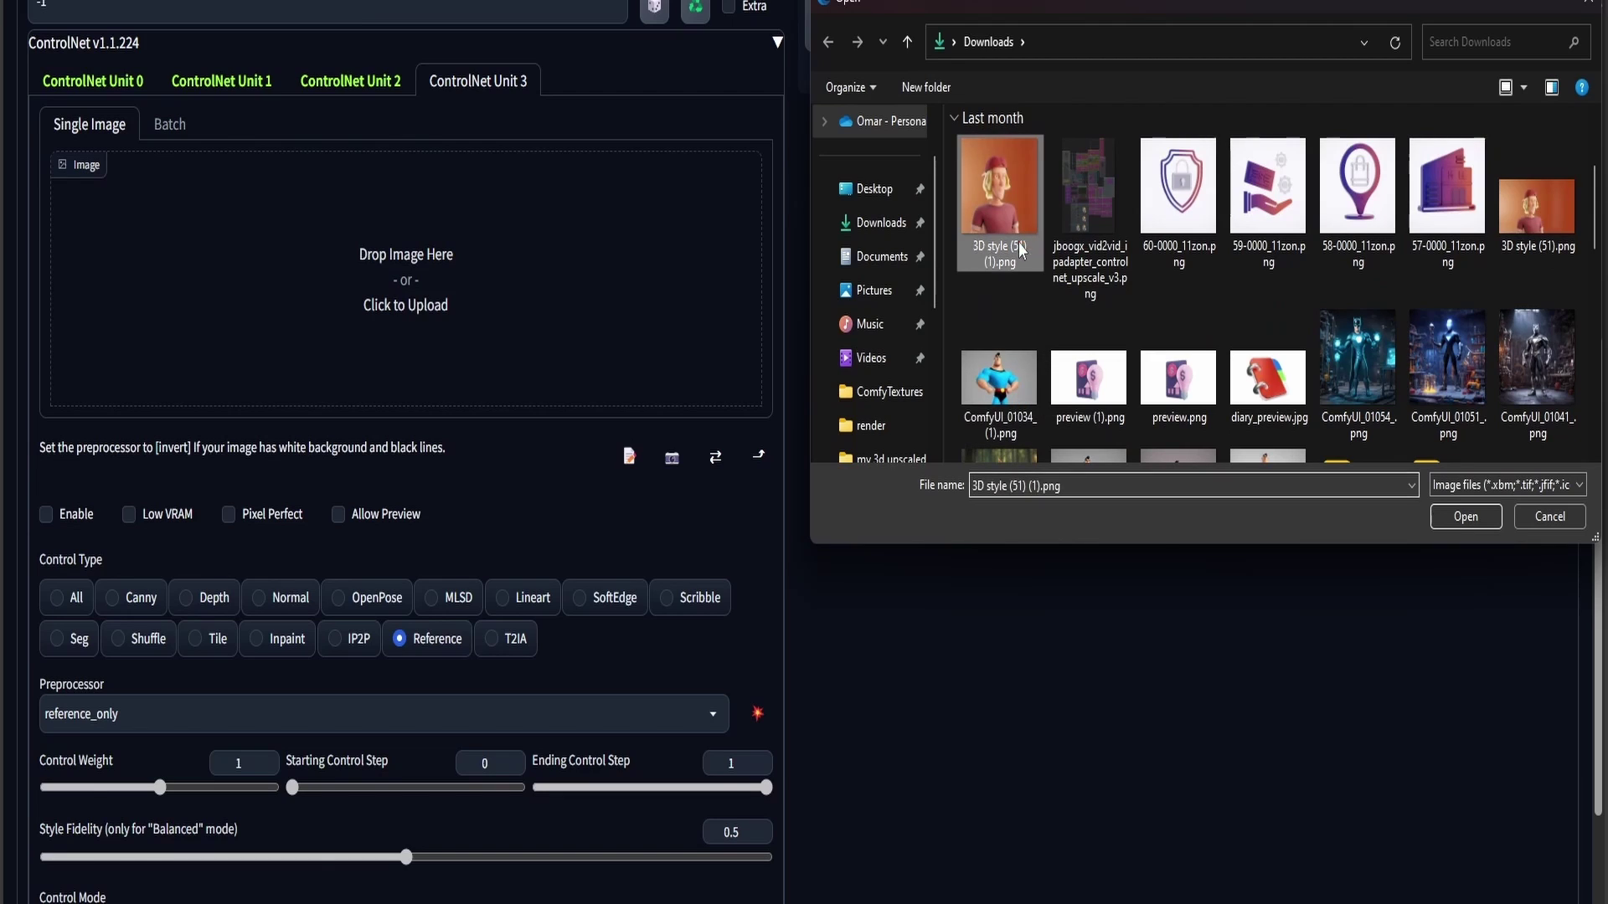
left_click(1465, 517)
scroll(803, 487, "up", 6)
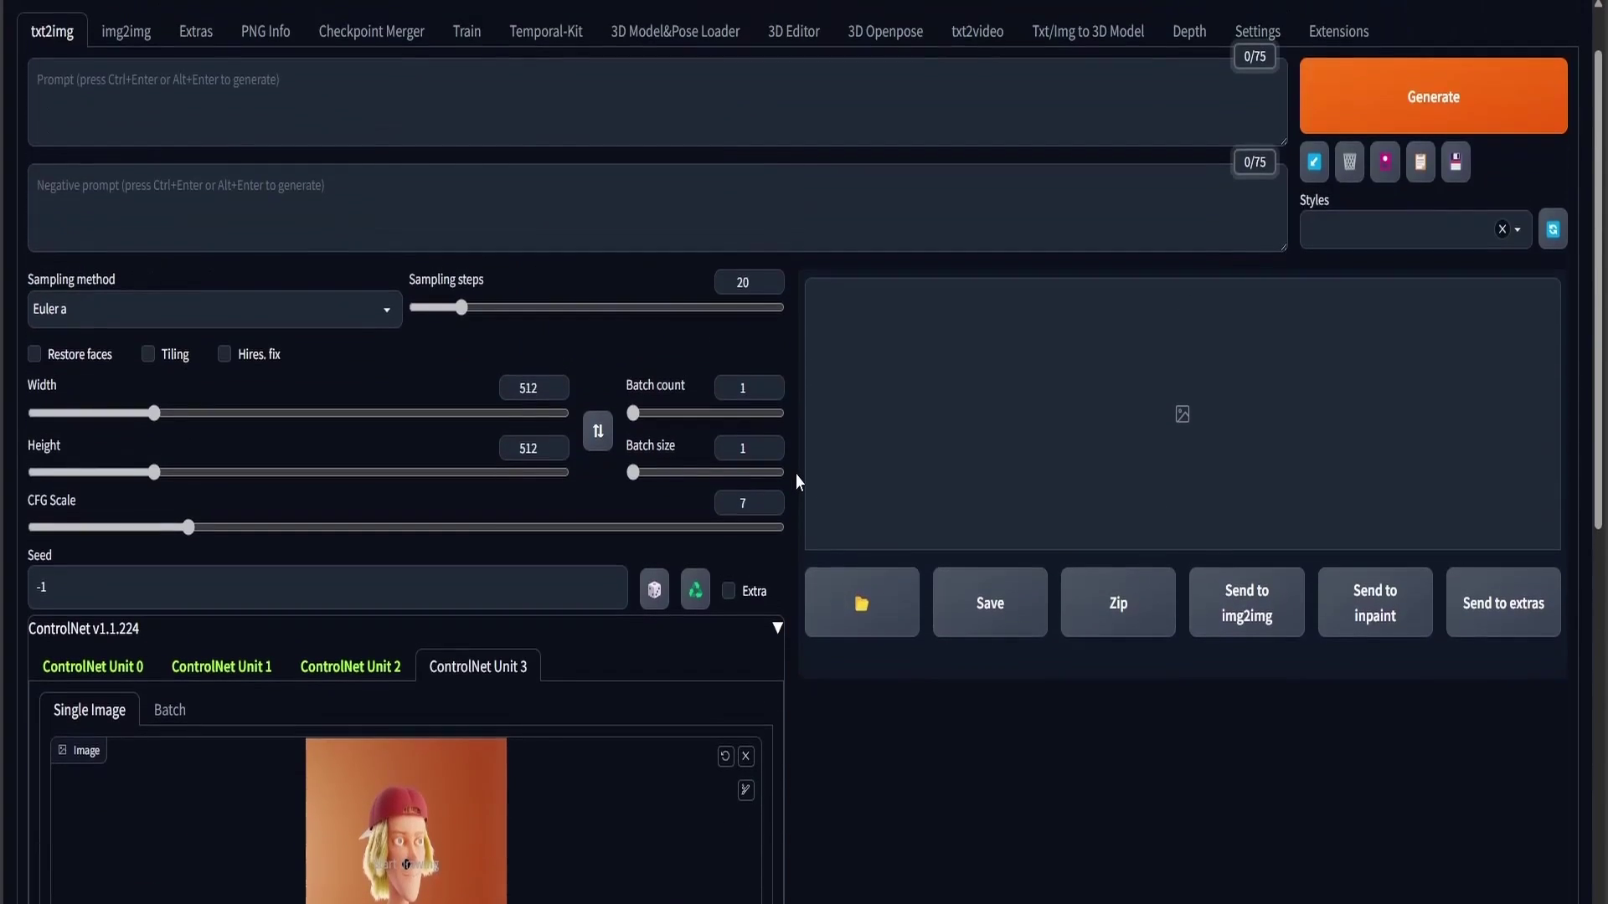
scroll(795, 482, "down", 3)
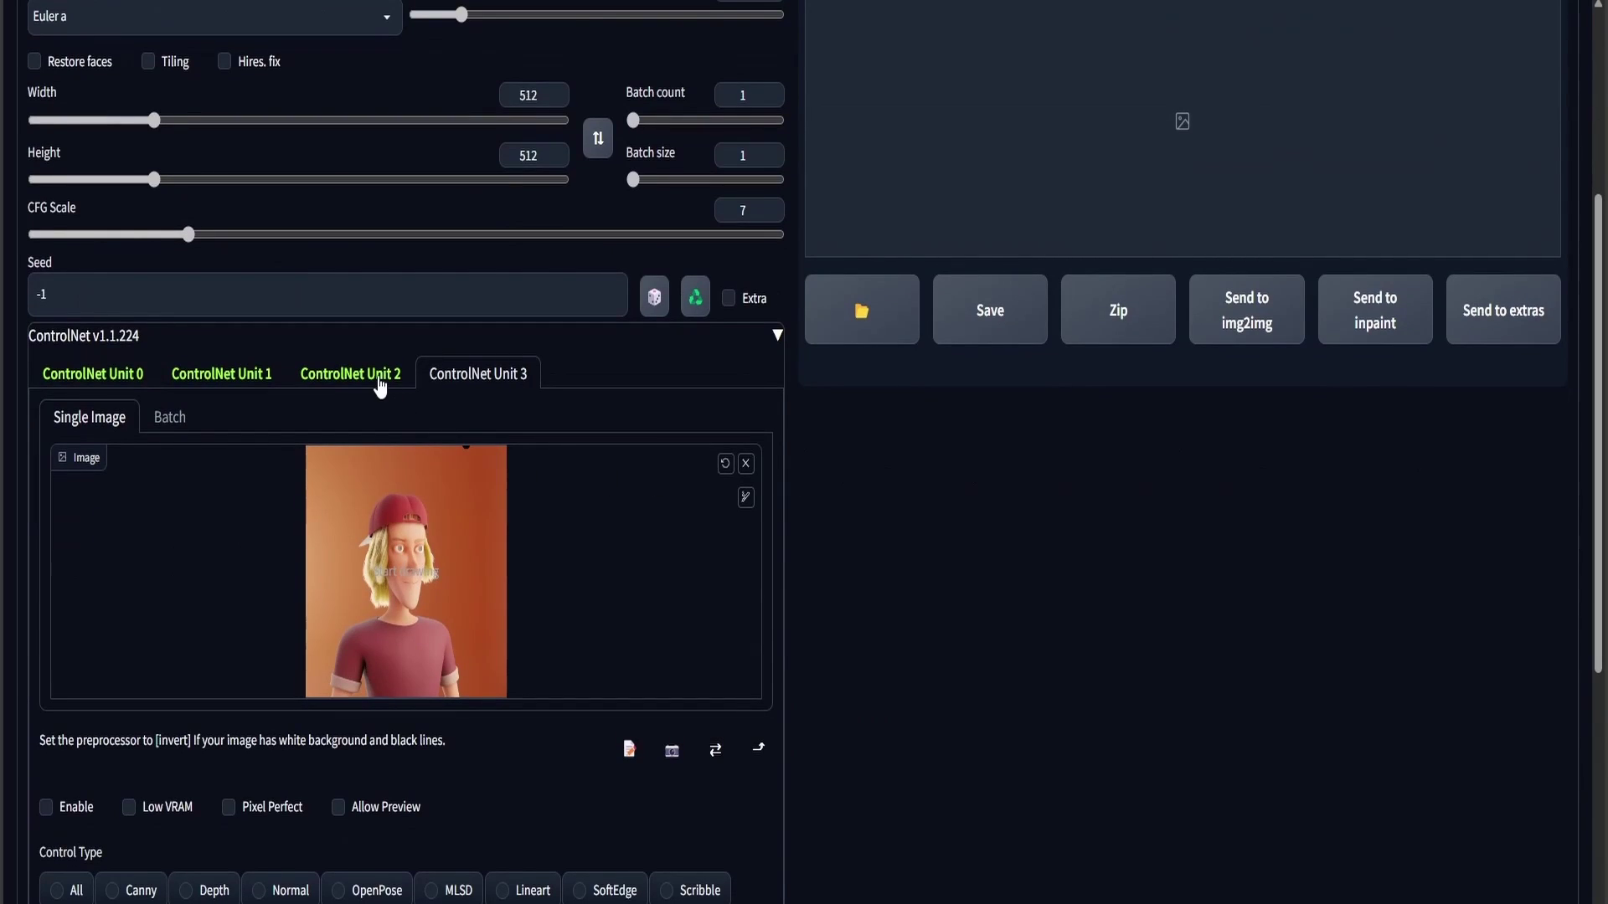
scroll(241, 662, "down", 4)
Step: Enable ControlNet Unit 3 and return to Unit 2's settings at the top of the page
left_click(47, 513)
scroll(313, 493, "up", 4)
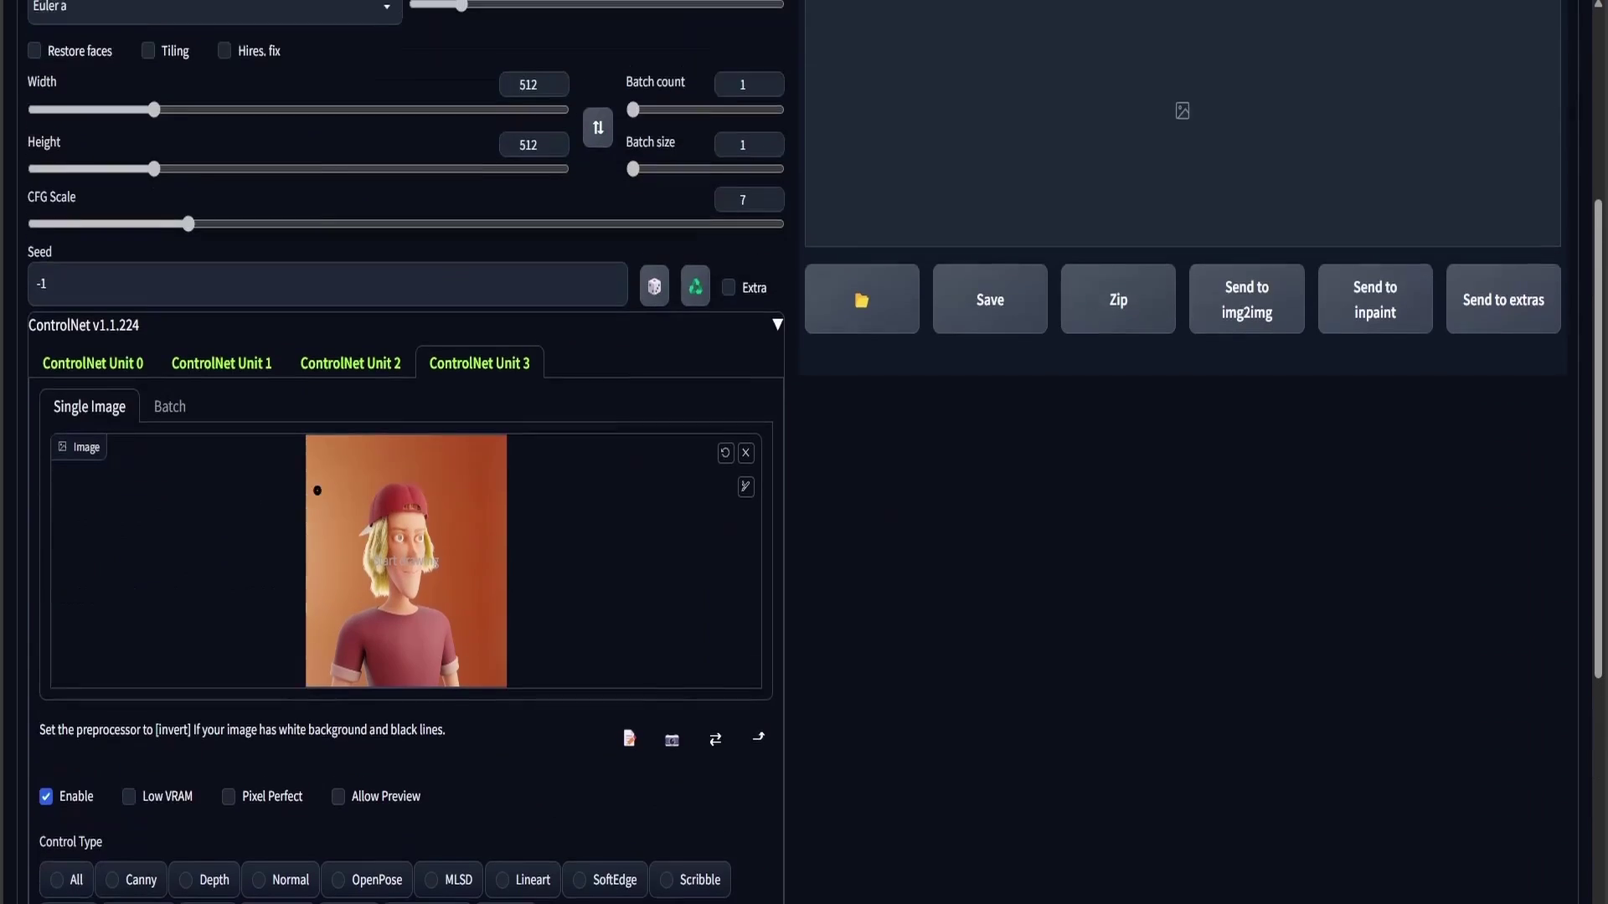
left_click(381, 382)
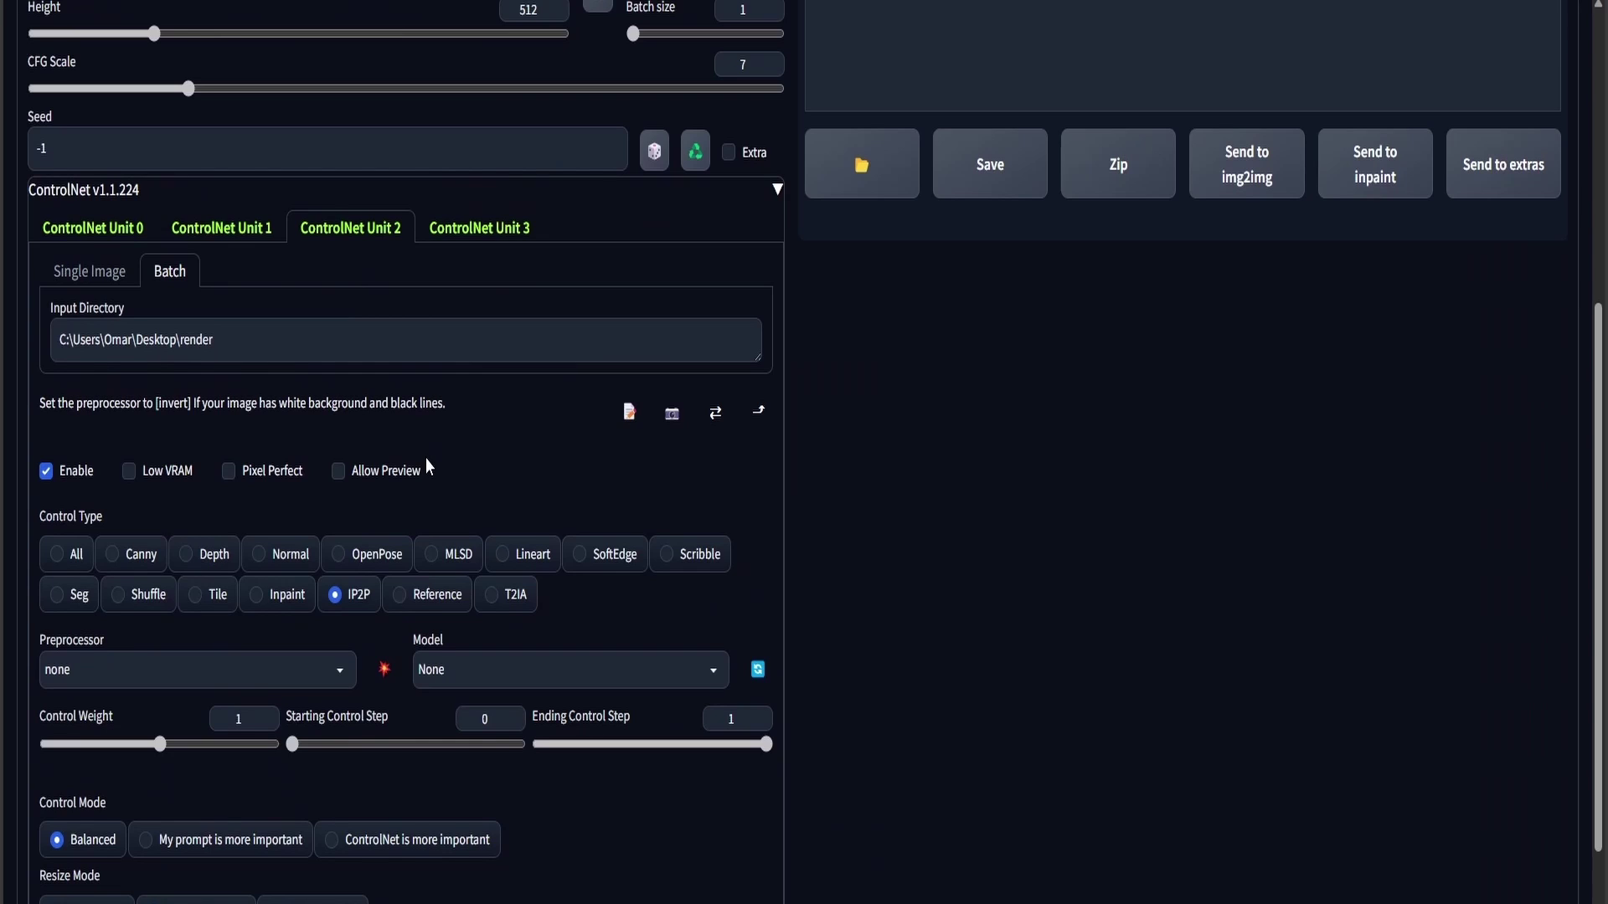
scroll(427, 466, "up", 6)
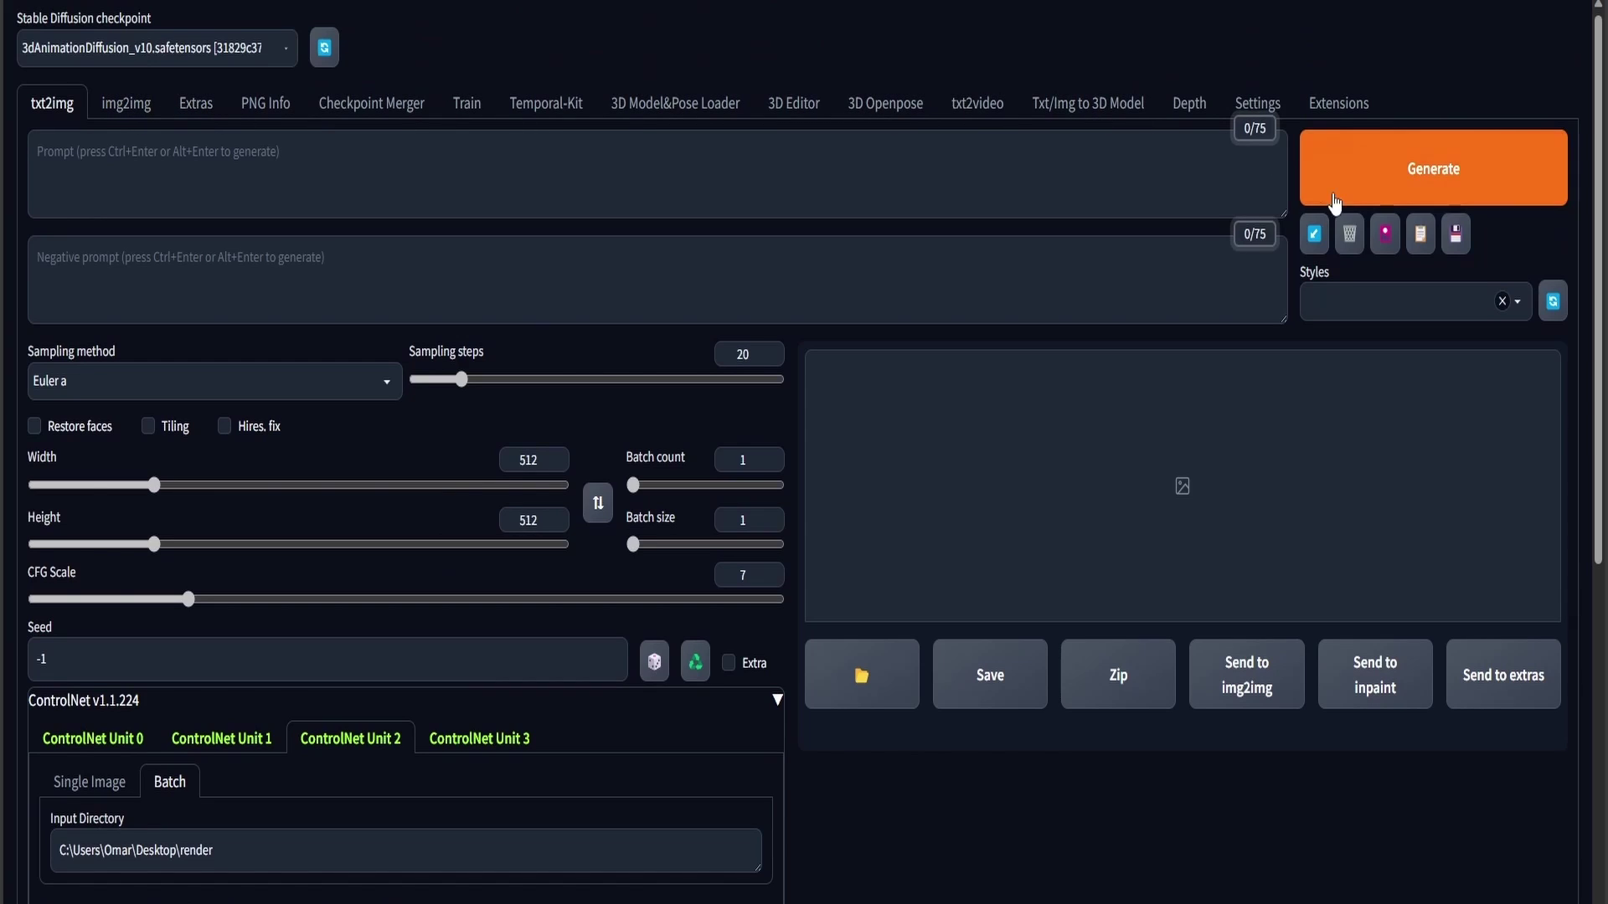
Step: Add the solidsnake-nvwls-v1-final LoRA from the extra networks Lora tab to the prompt at weight 1
left_click(1384, 235)
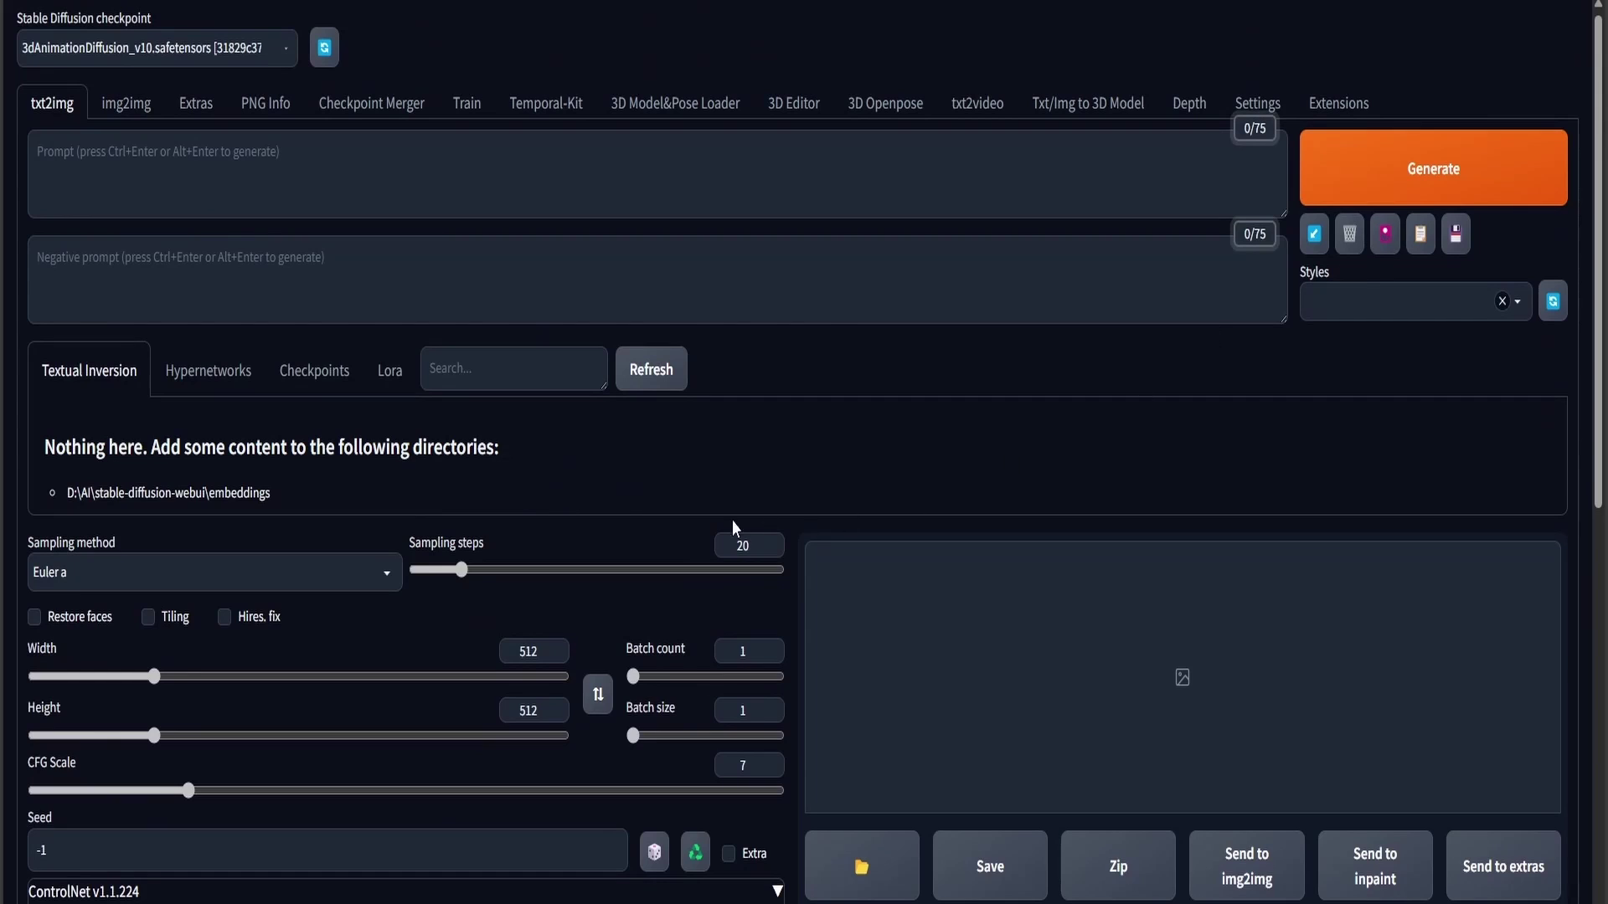
left_click(389, 370)
scroll(829, 614, "down", 8)
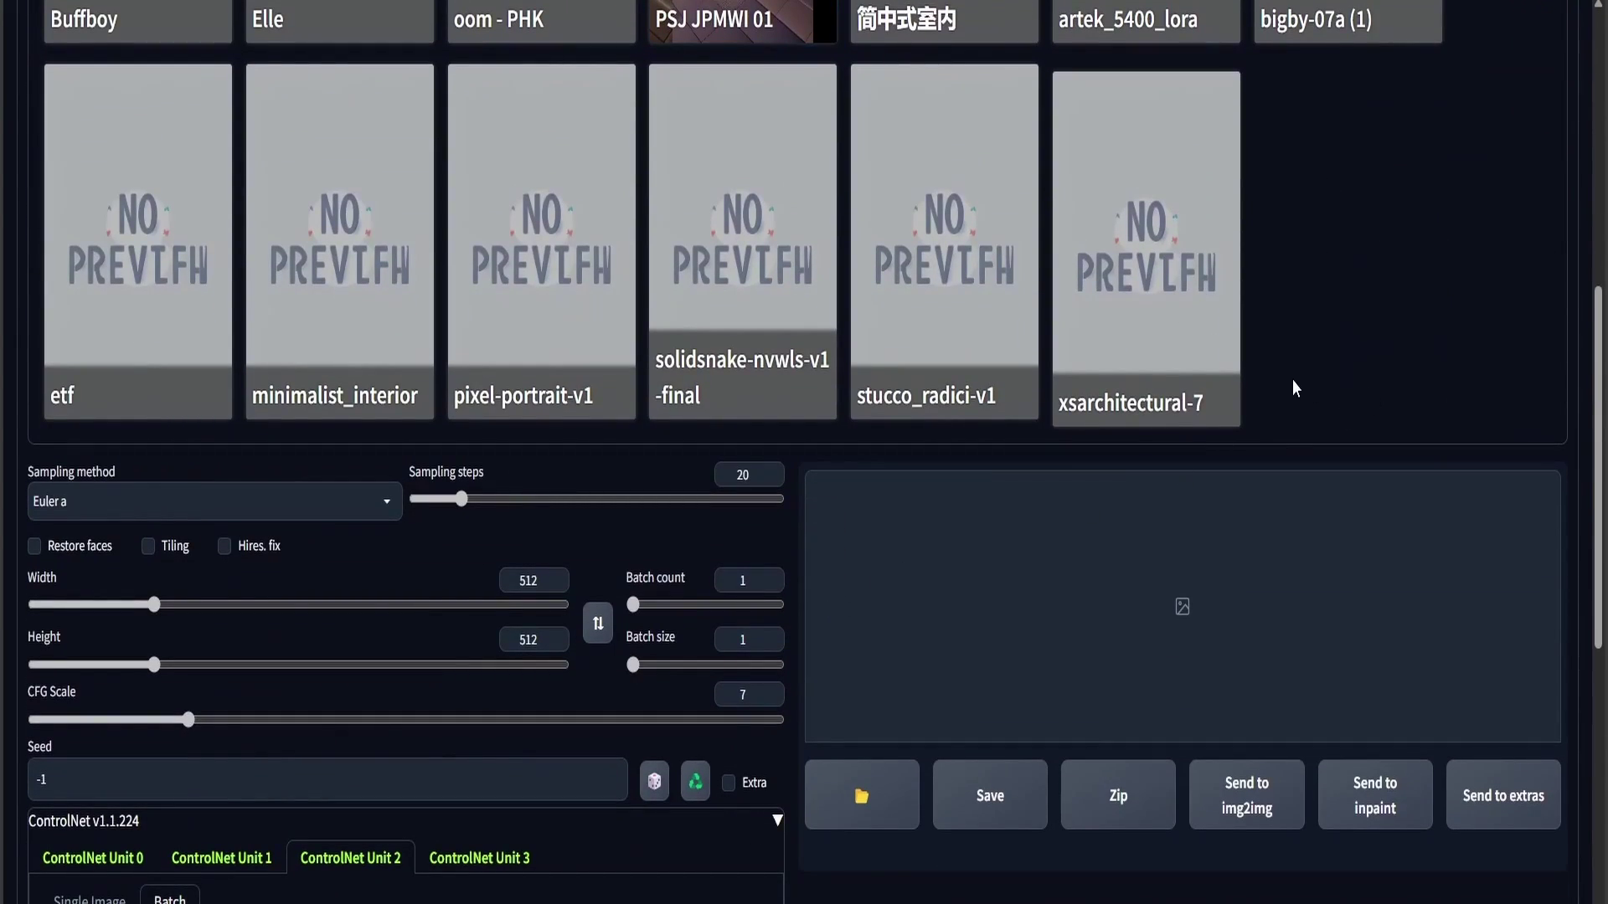
scroll(1293, 381, "up", 2)
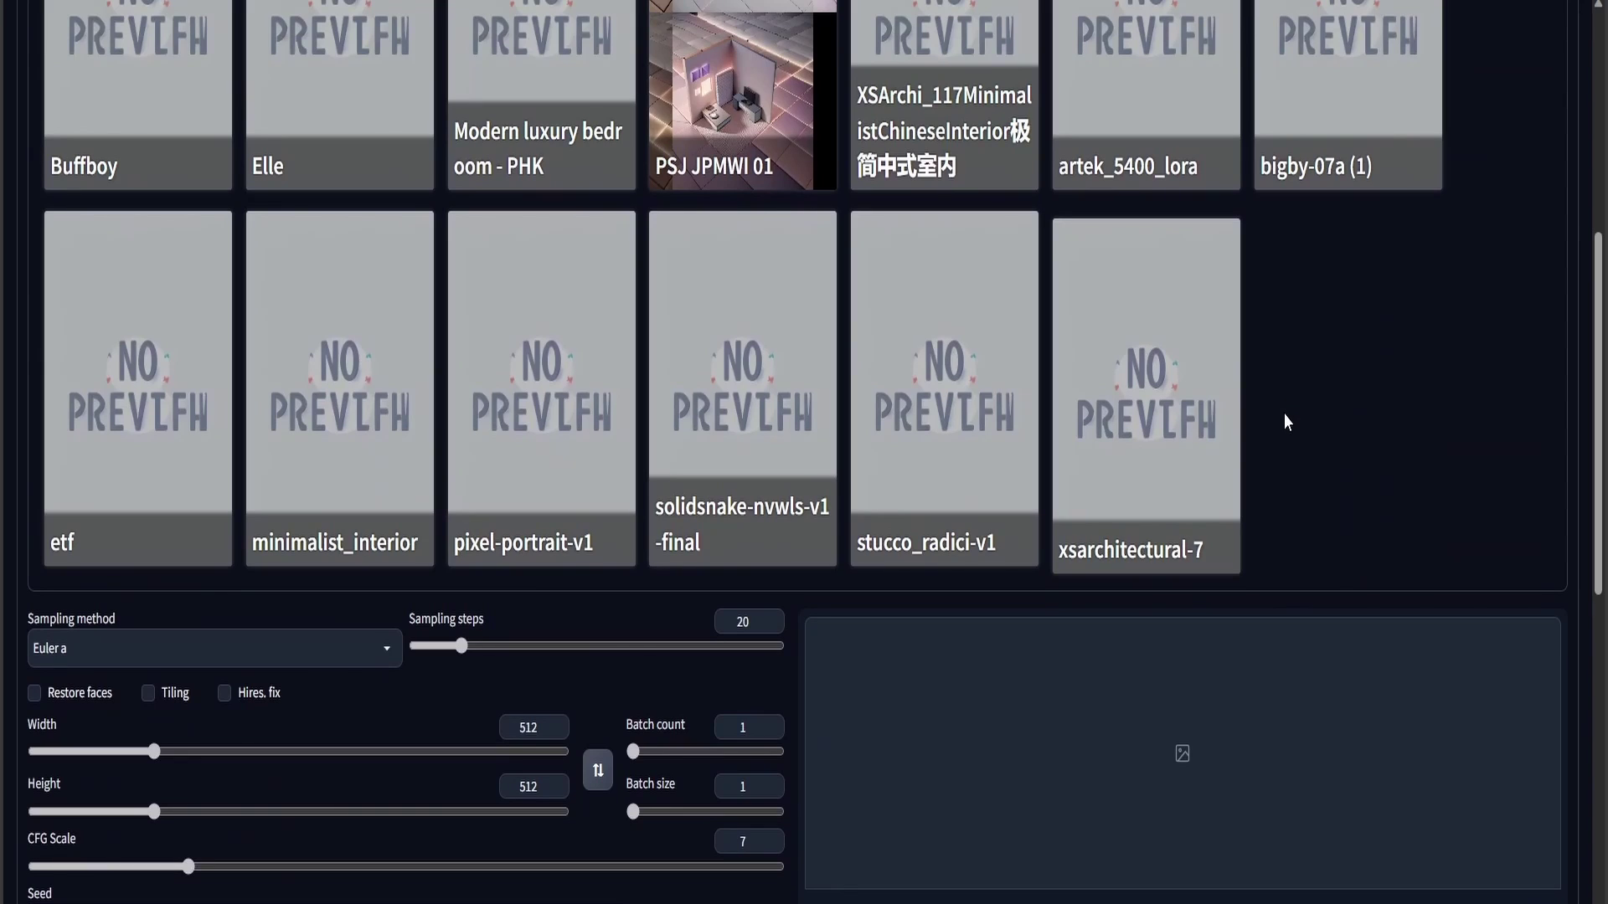
mouse_move(729, 501)
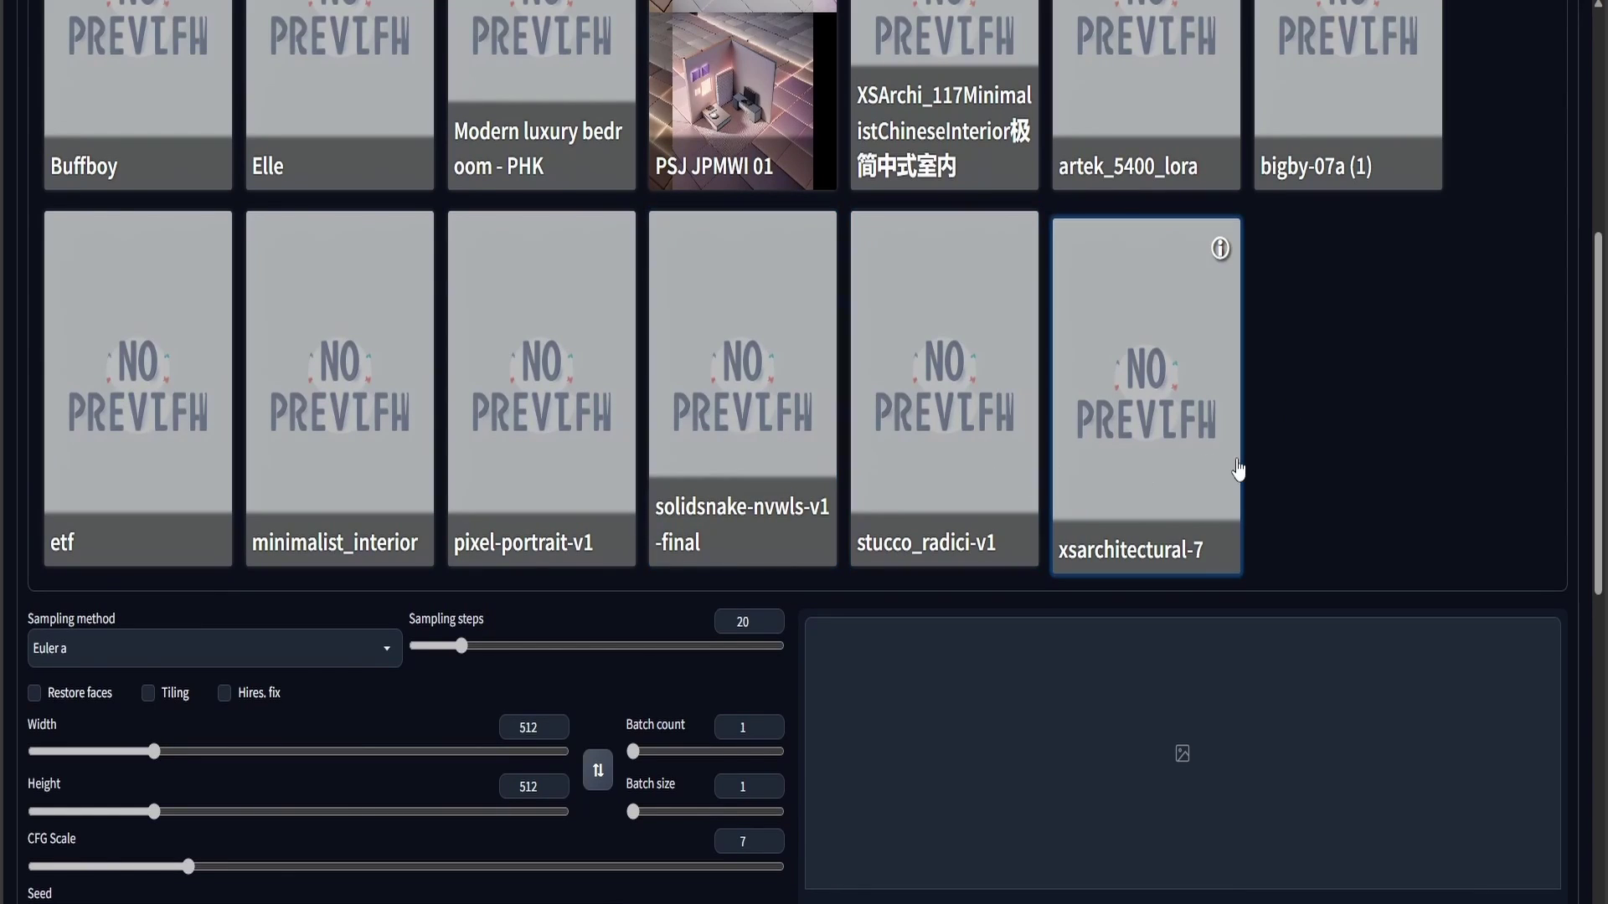
scroll(1238, 468, "up", 8)
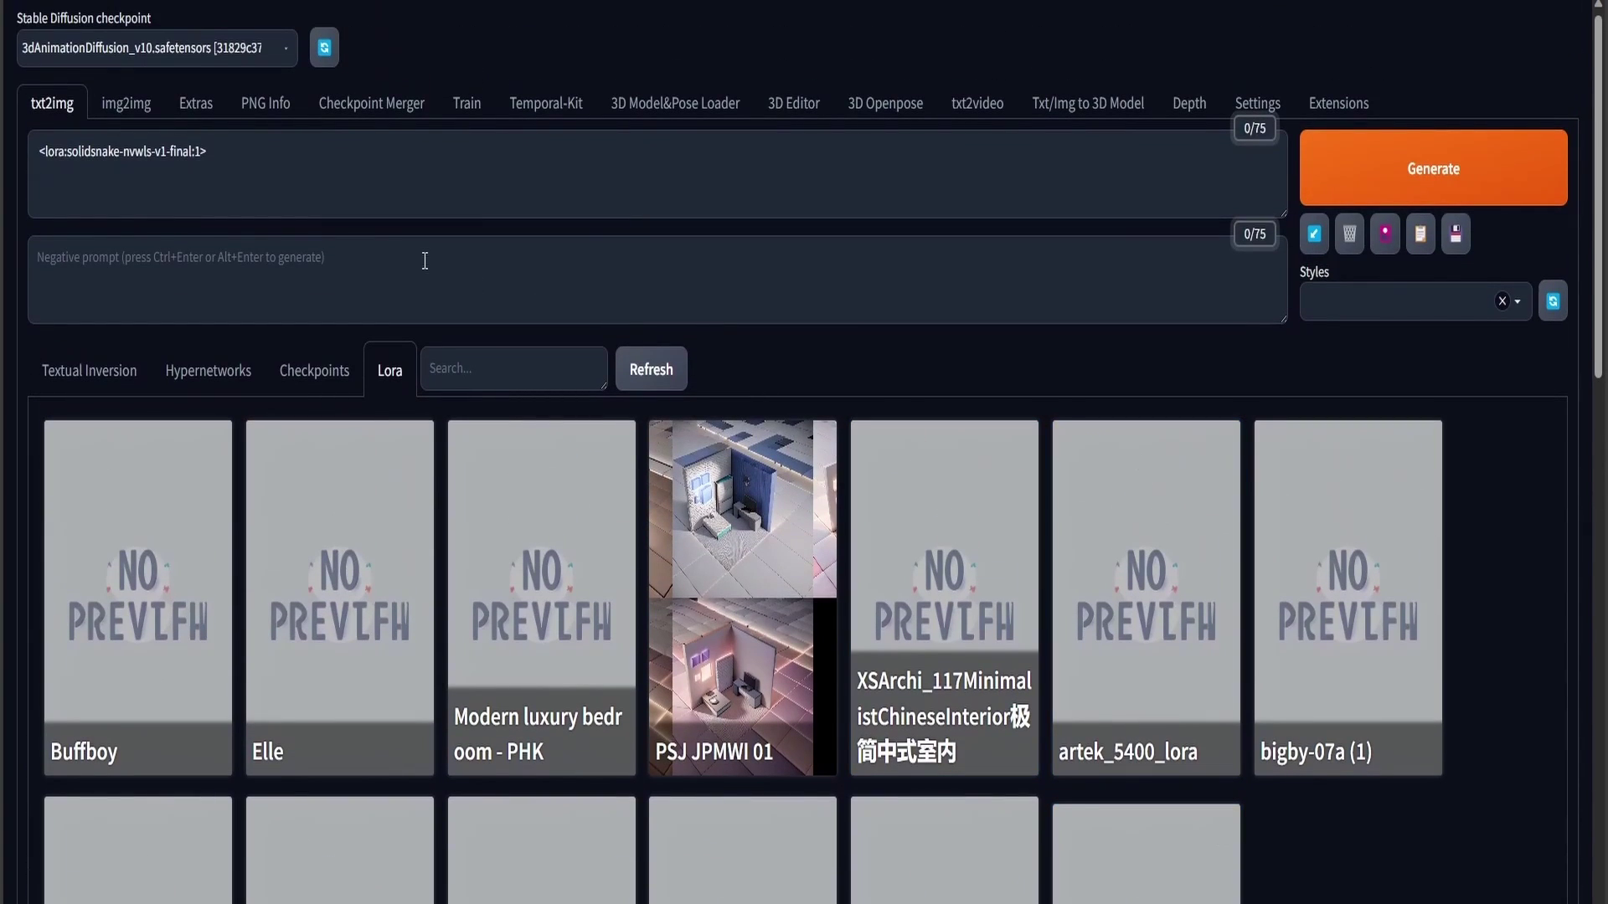
Step: Extend the prompt with 'long hair anime fighter, vintage anime style, high detail, high definition, high quality, 4K'
left_click(330, 186)
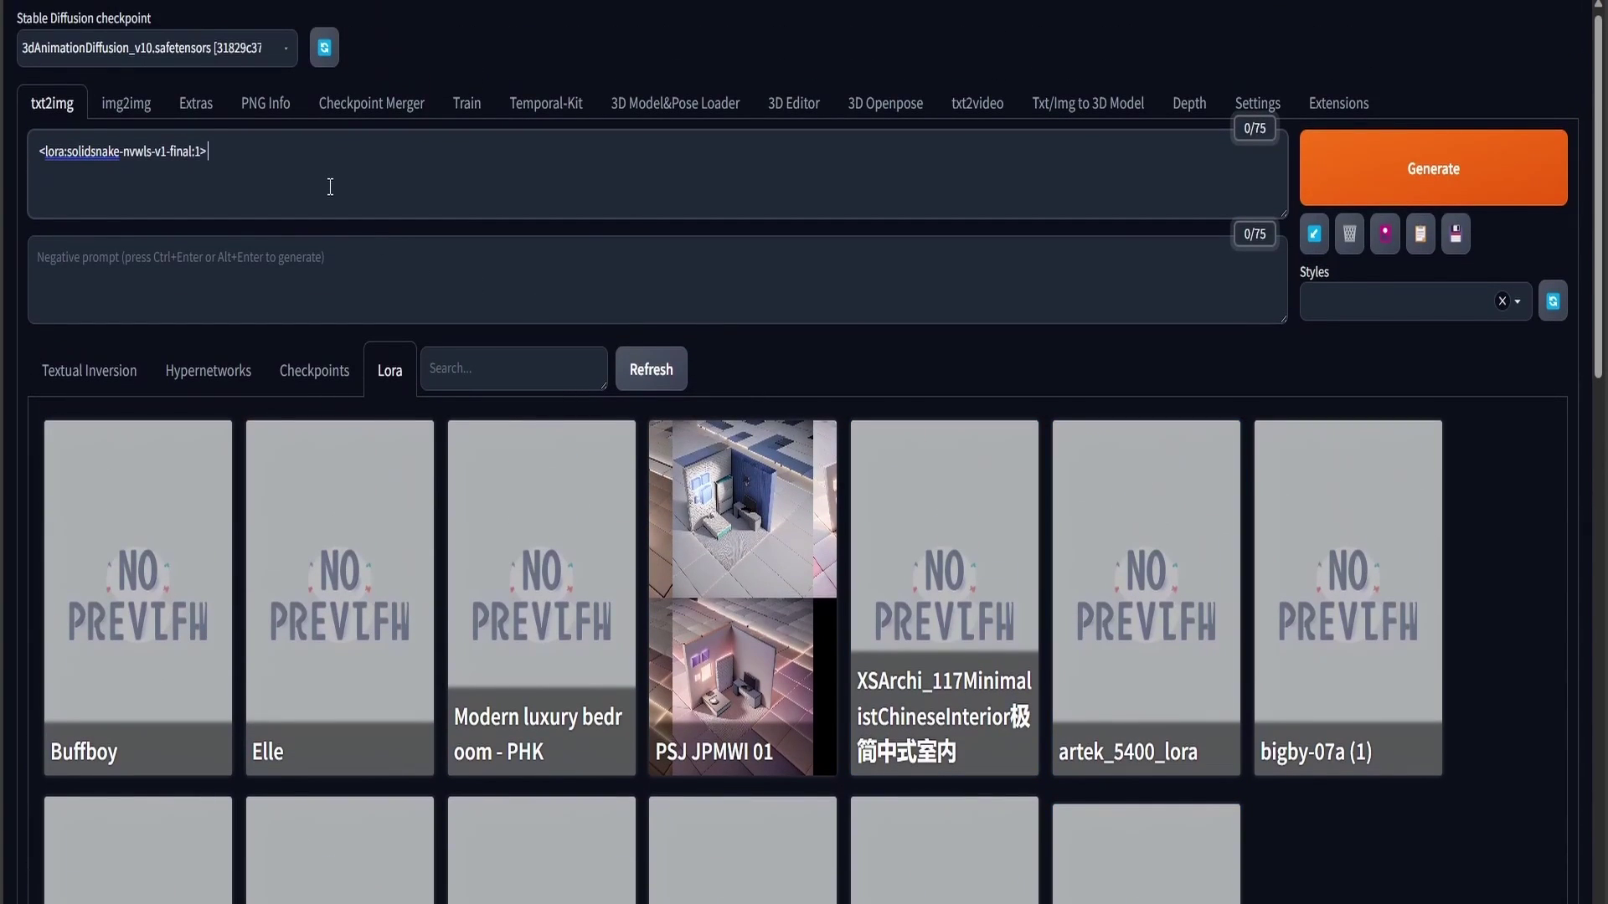
type("ling")
key("BackSpace")
key("BackSpace")
key("BackSpace")
type("ing h")
key("BackSpace")
key("BackSpace")
key("BackSpace")
type("on")
type("g hair anima")
type("gi")
type("fi")
type("ghrt,")
key("BackSpace")
key("BackSpace")
type("ter, vintage")
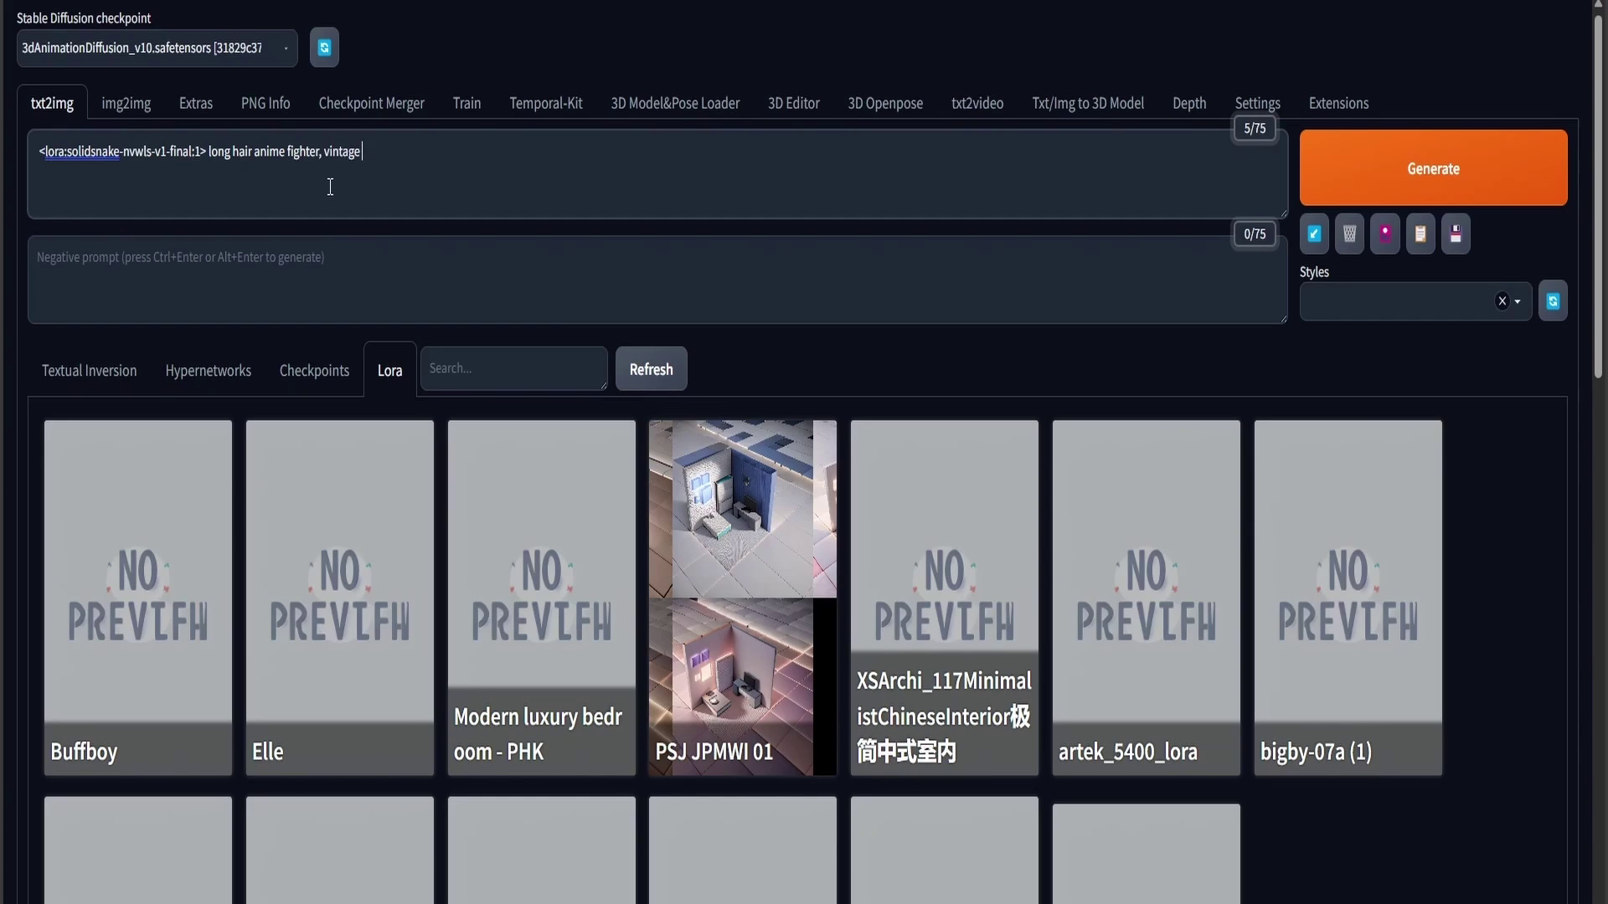
type(" anima style, high detia")
key("BackSpace")
key("BackSpace")
type("ail.,")
type(" high defi")
type("n")
key("Tab")
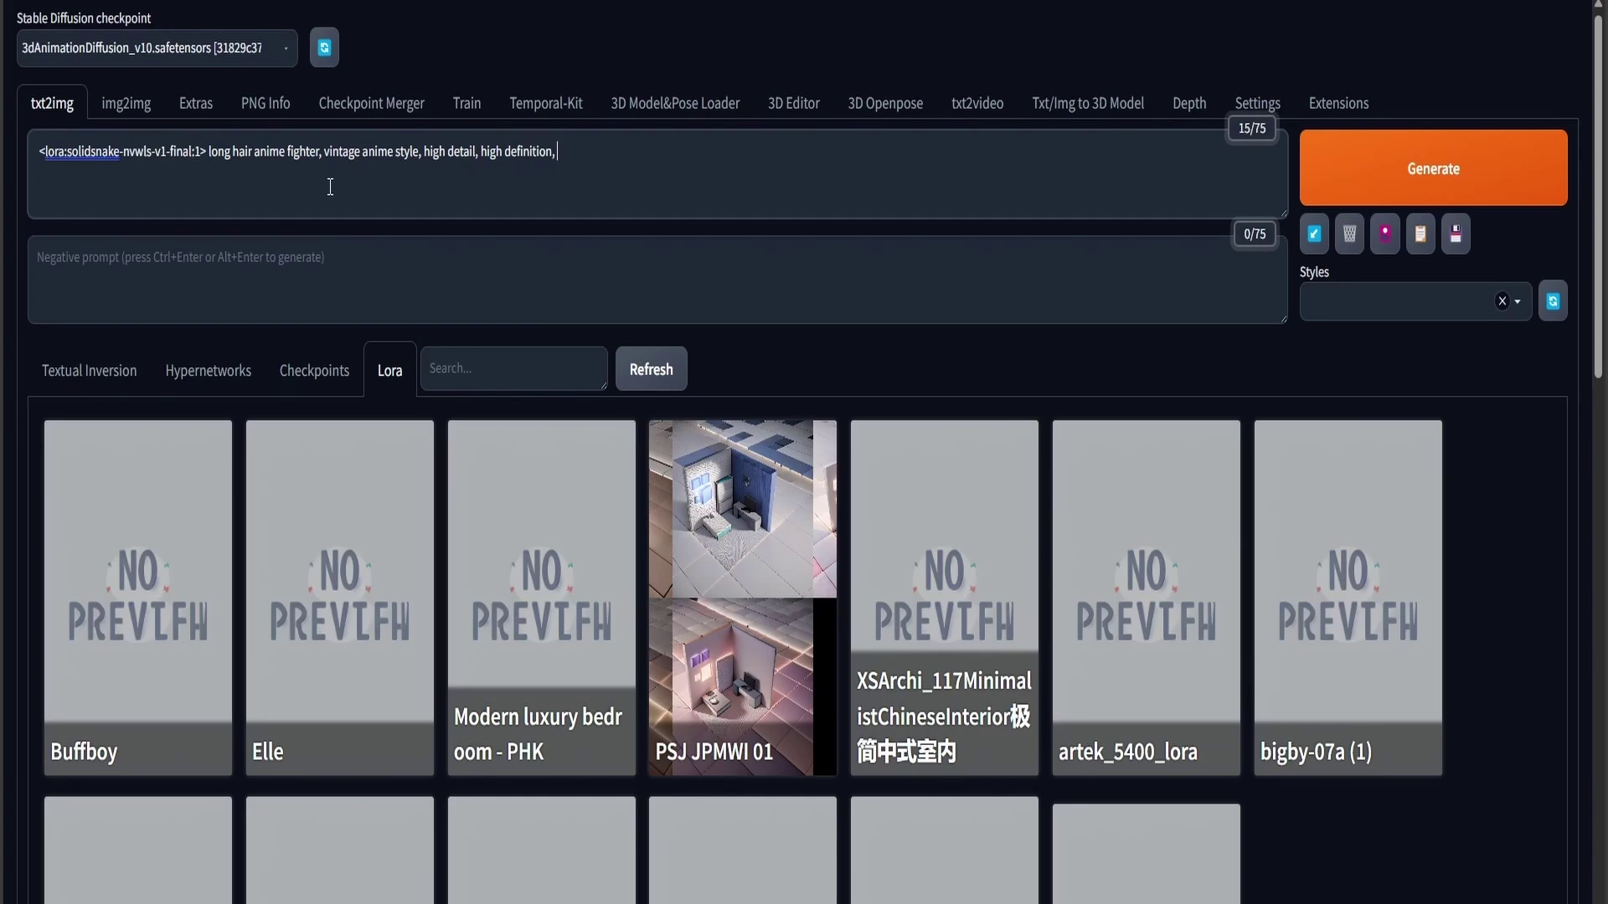
type("high q")
key("Tab")
type("4K")
Step: Enter the negative prompt 'bad anatomy, bad face, bad art'
left_click(323, 260)
type("bad a")
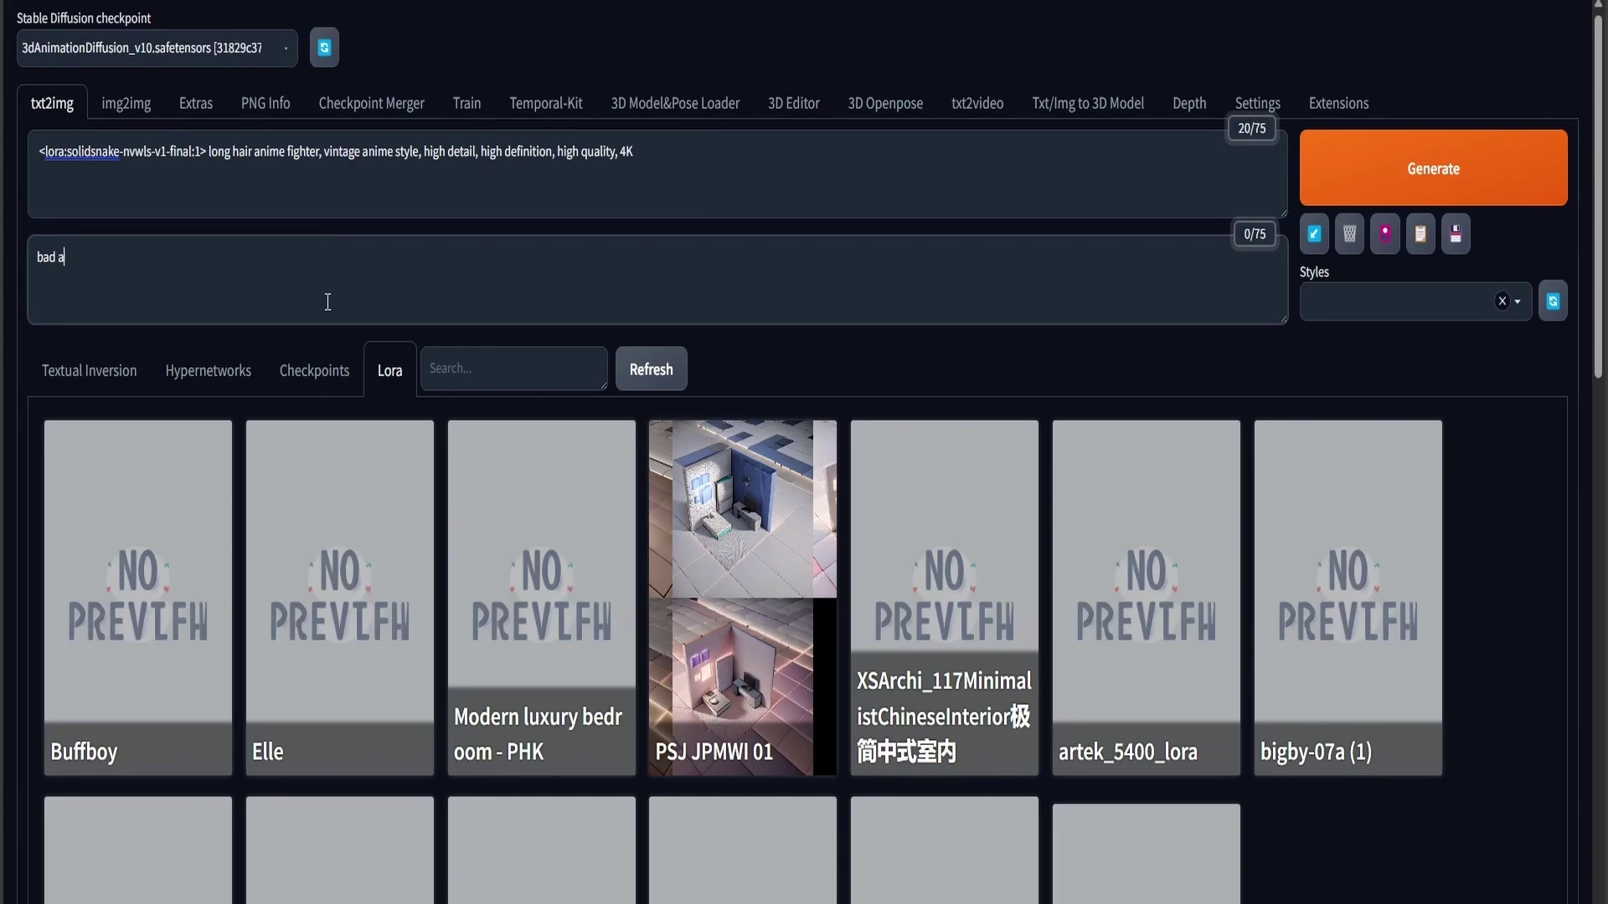
type("natoomy, bad face, bad art")
left_click(79, 375)
Step: Raise the sampling steps to 25
scroll(685, 356, "down", 2)
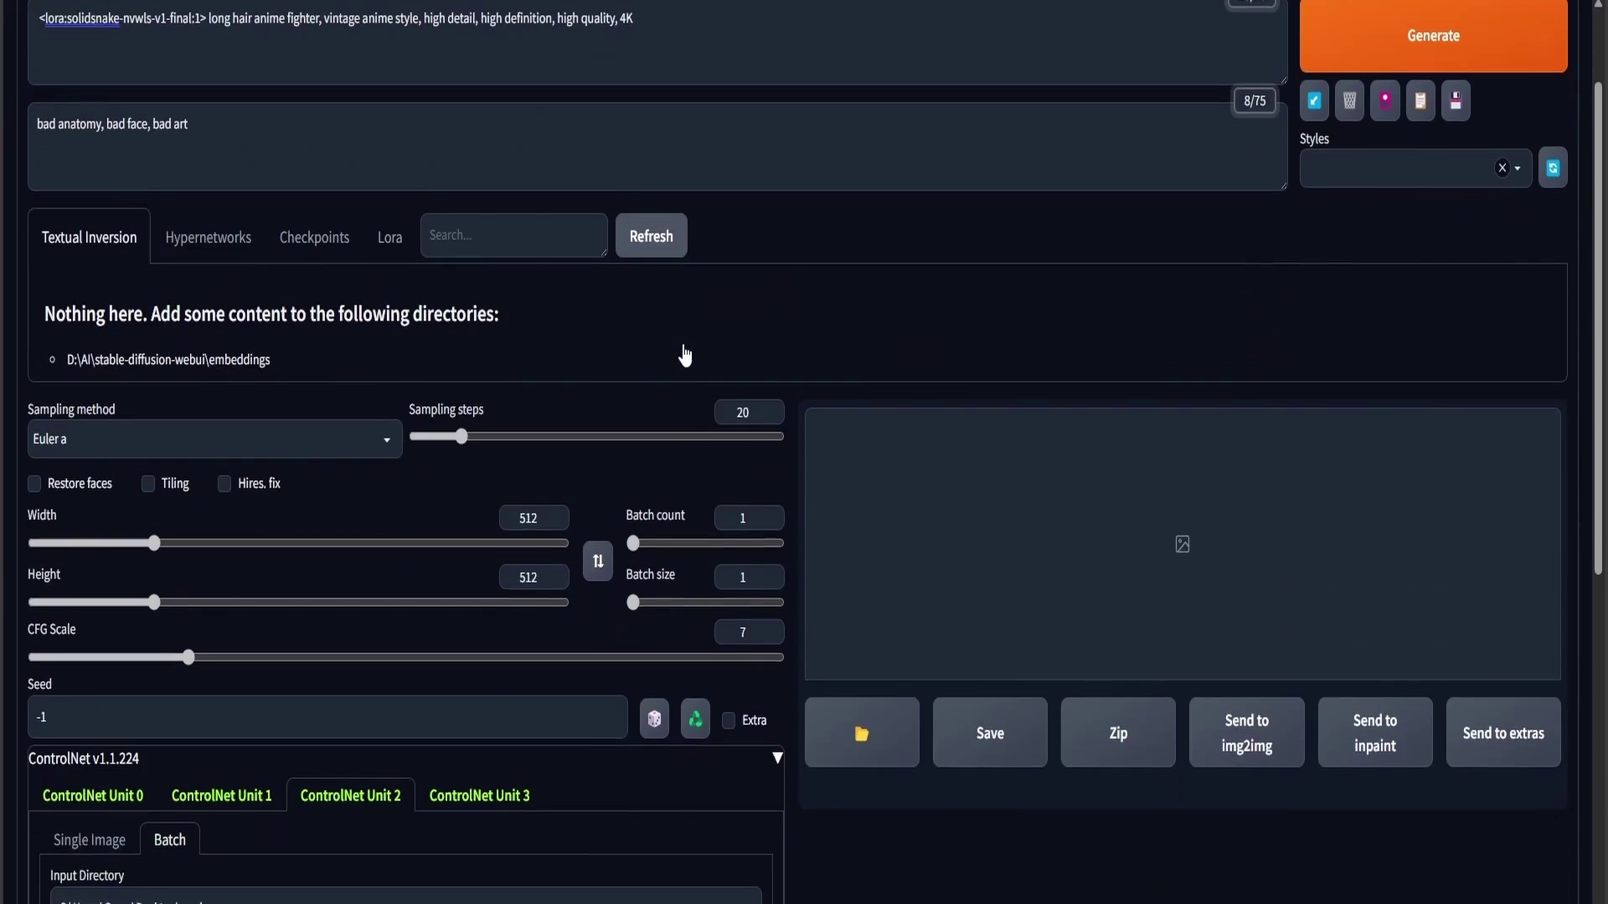
left_click(770, 393)
left_click(771, 394)
left_click(771, 393)
left_click(770, 394)
left_click(770, 393)
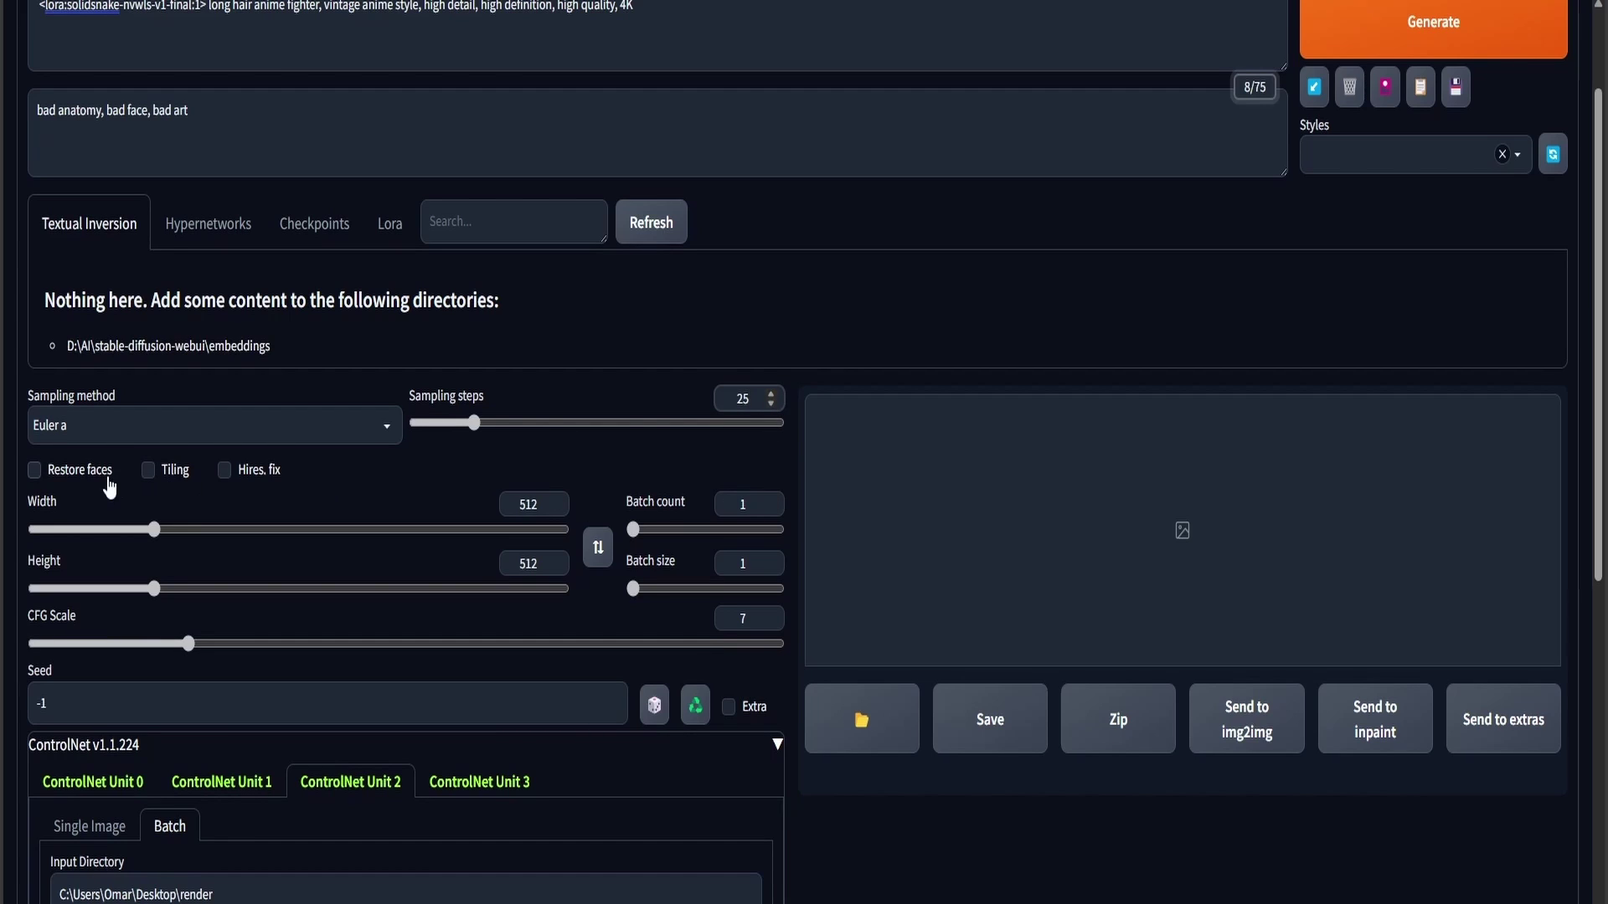
Step: Check Unit 0's OpenPose settings and enable Hires. fix, upscaling 512x512 to 1024x1024
scroll(381, 555, "down", 2)
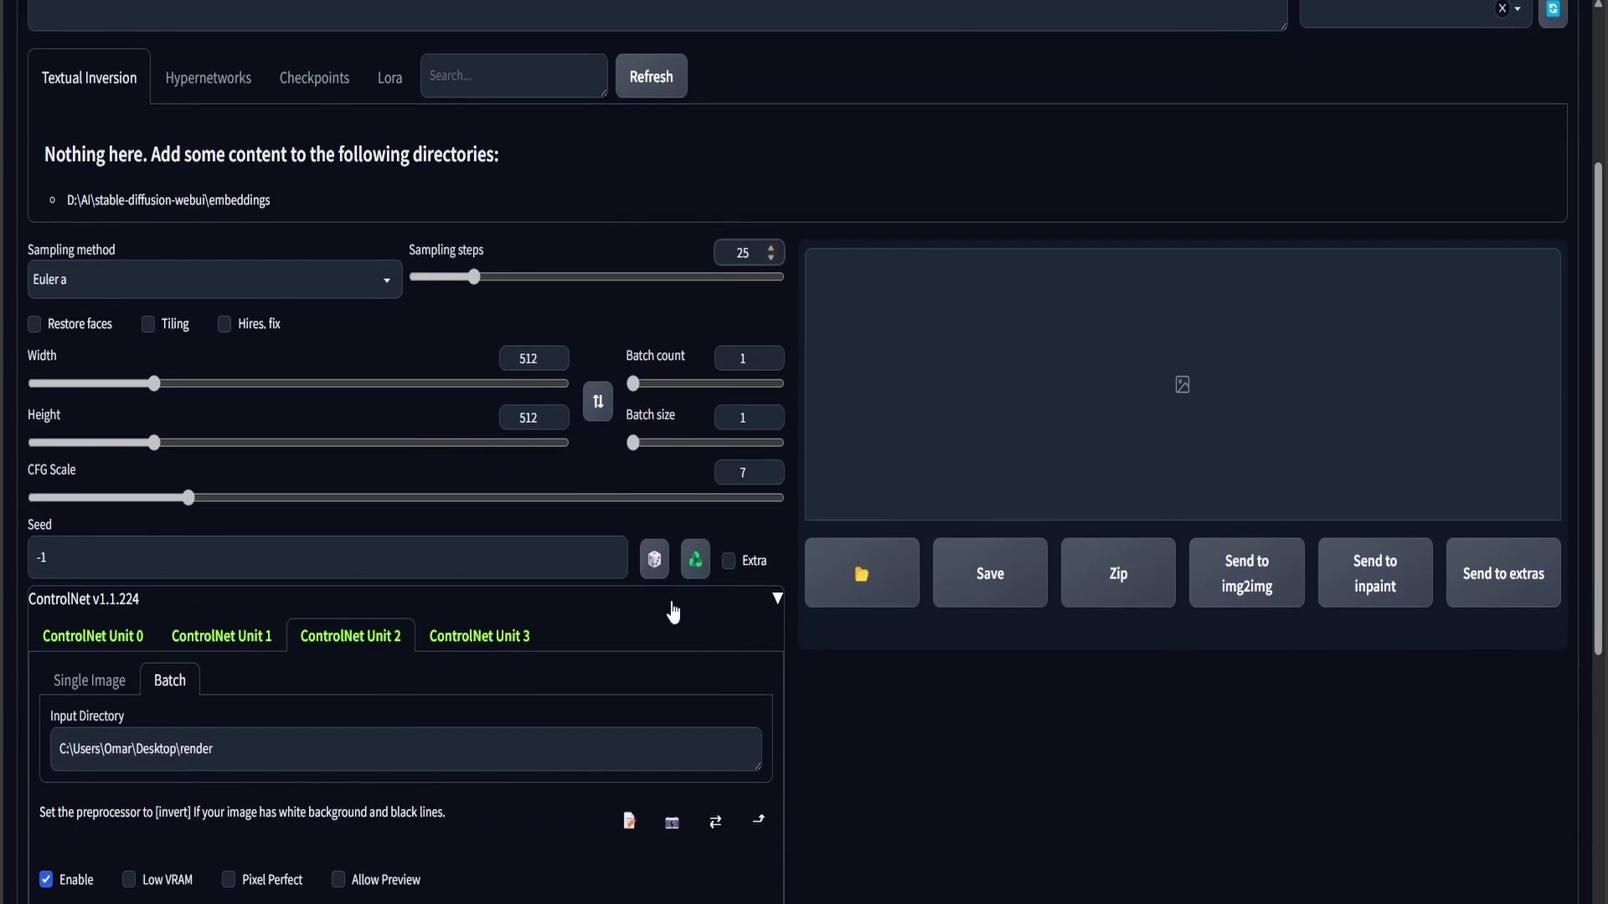
scroll(73, 500, "down", 2)
left_click(74, 495)
scroll(389, 531, "down", 5)
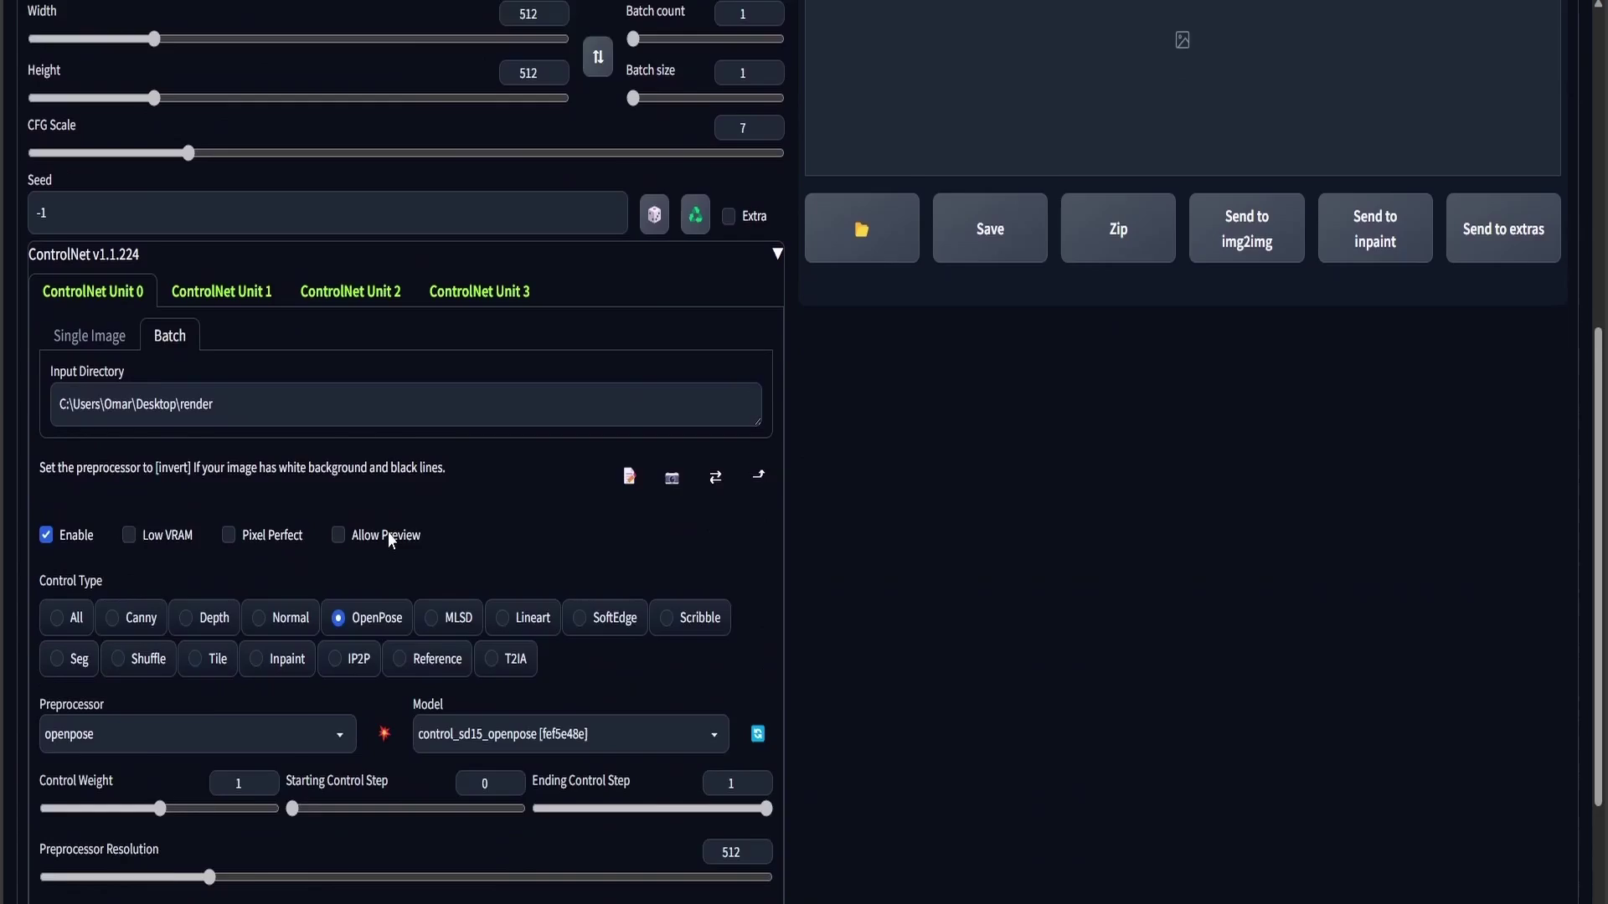
scroll(388, 541, "up", 7)
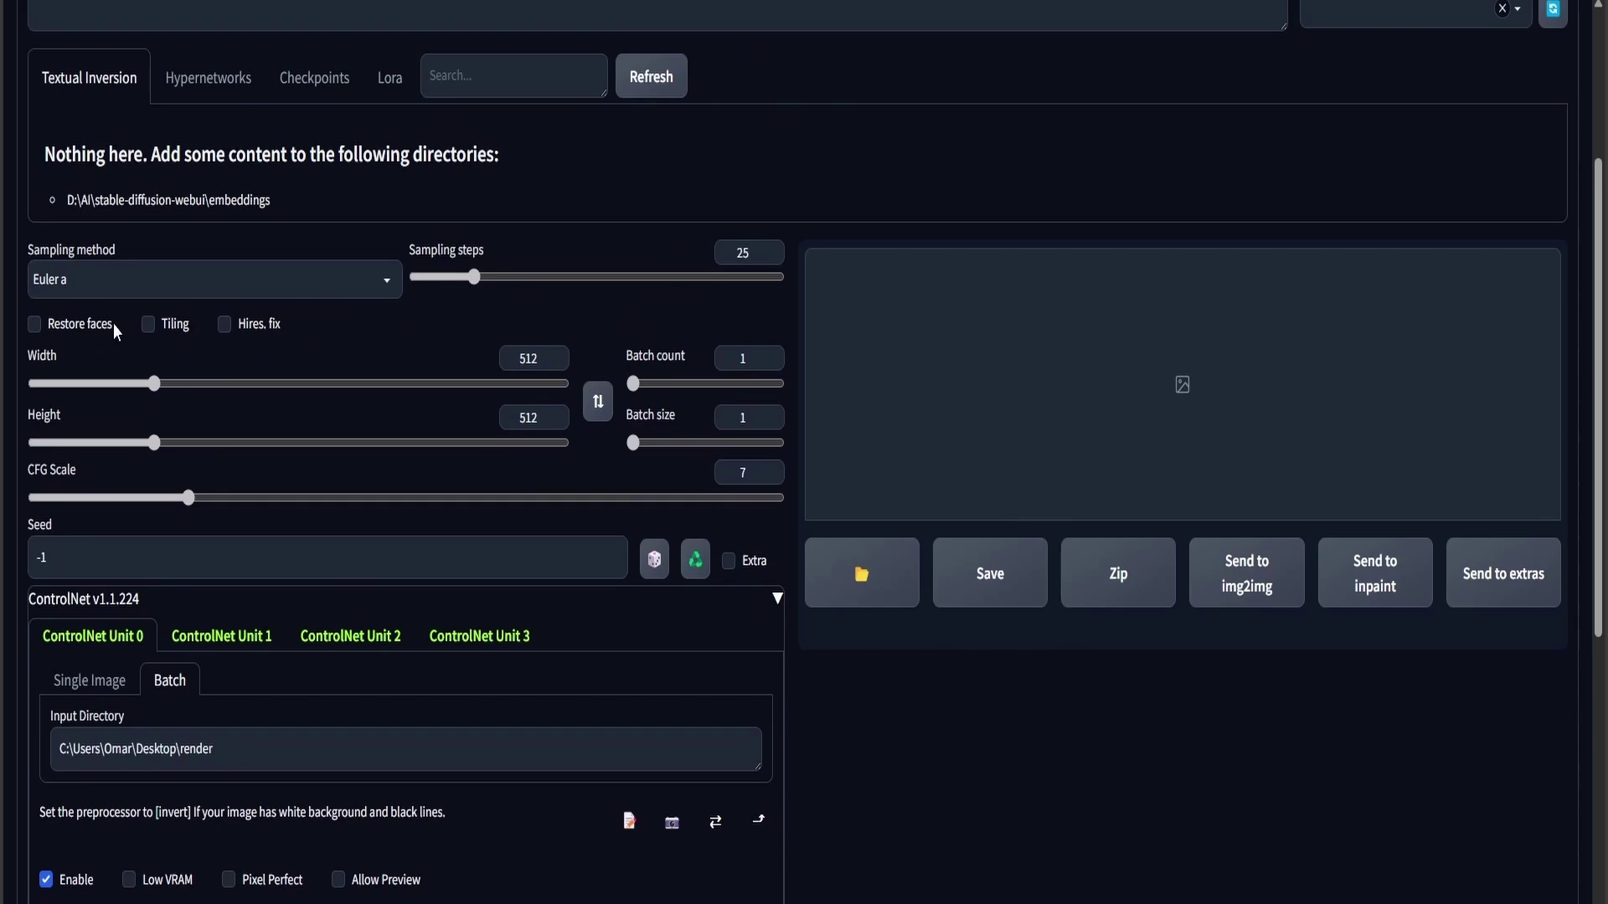
left_click(225, 325)
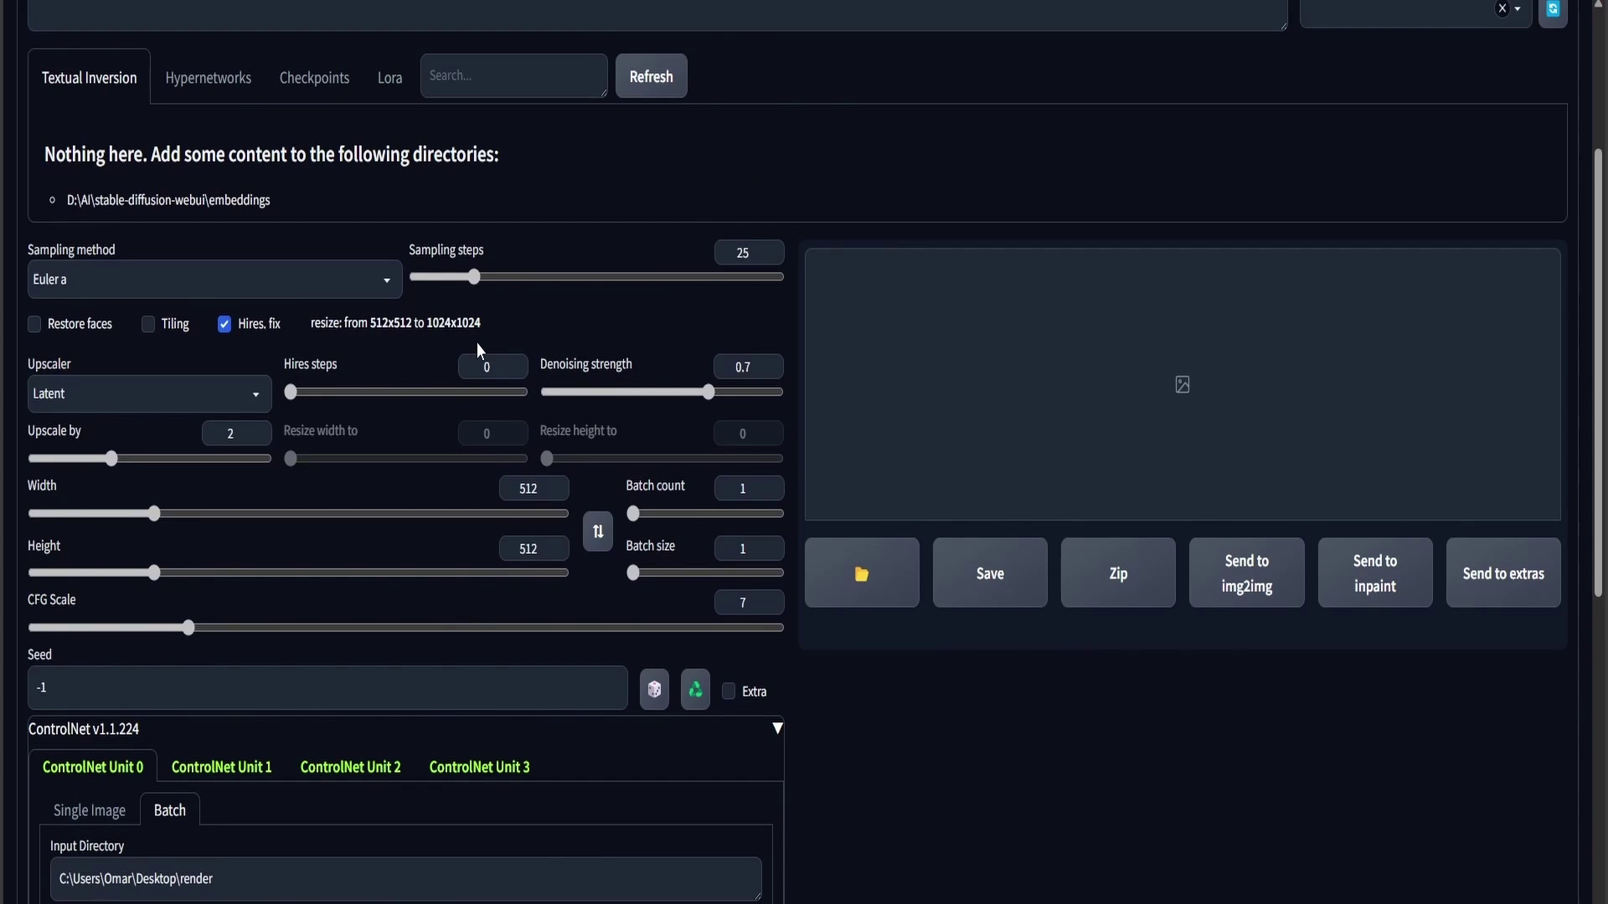
Step: Start generating the soldier image in the fighter pose
scroll(731, 335, "up", 1)
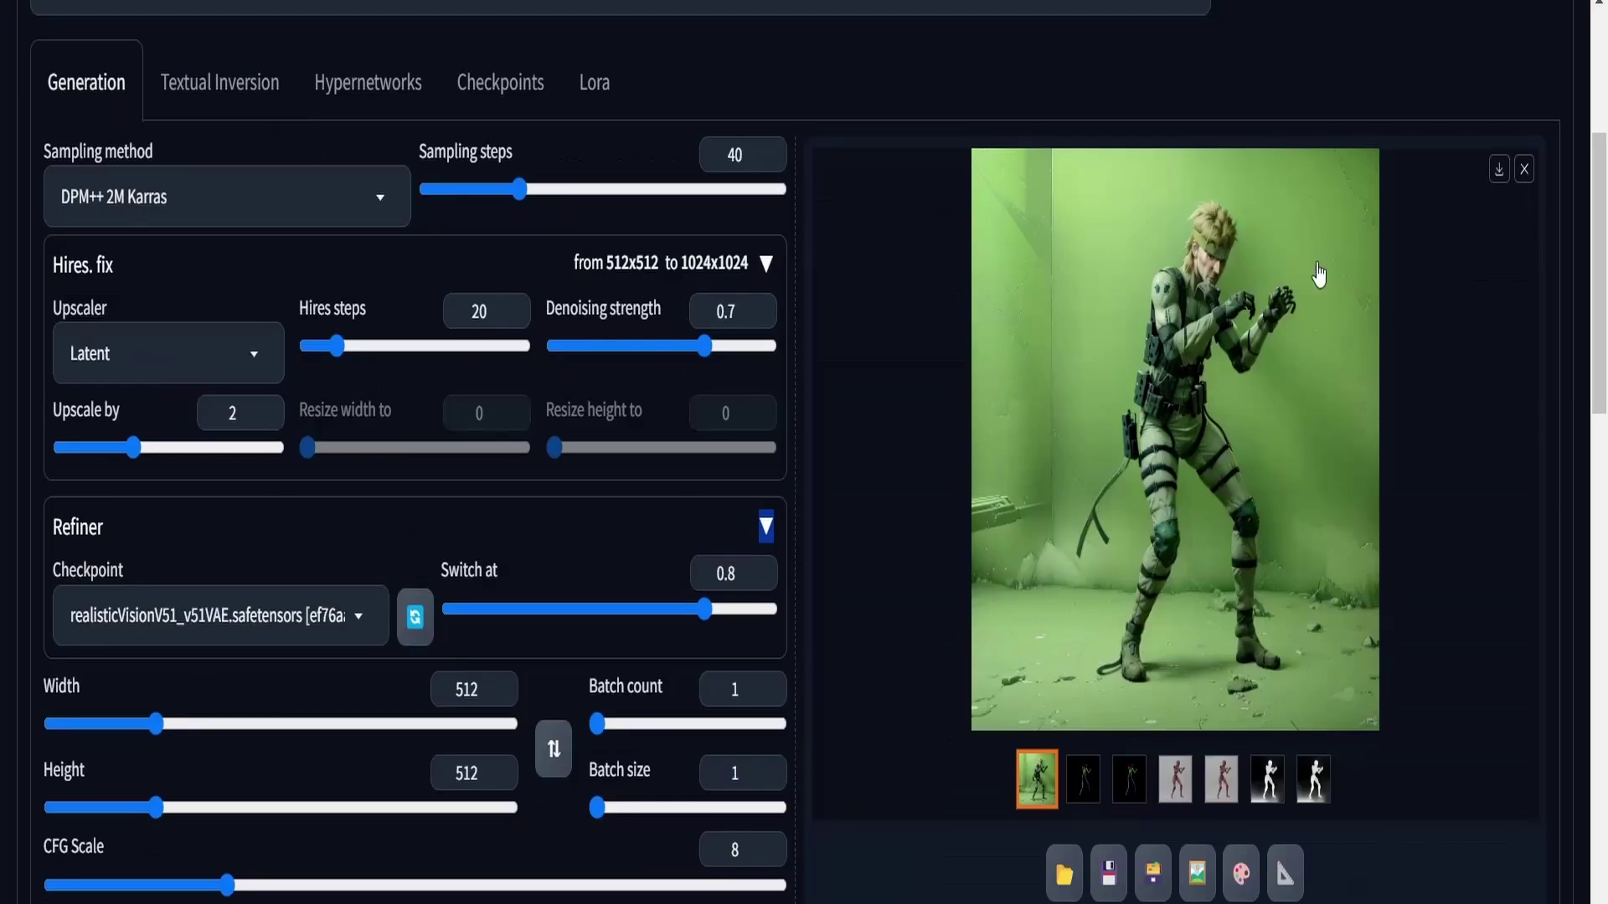
scroll(1113, 431, "up", 4)
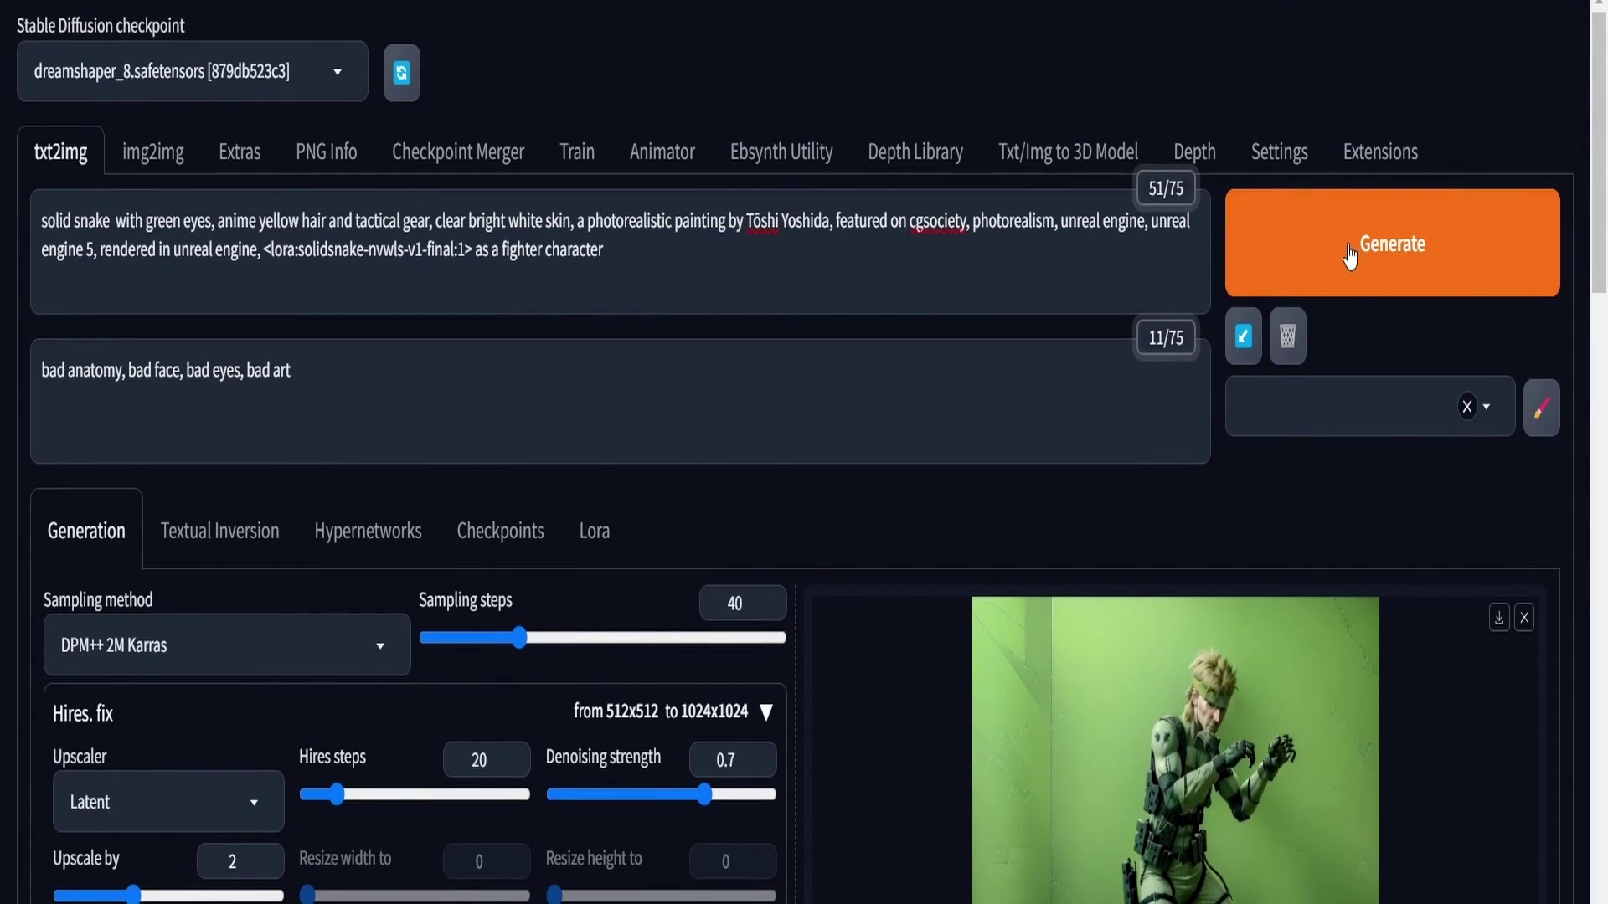
left_click(1356, 251)
scroll(1273, 335, "down", 2)
scroll(1307, 343, "down", 3)
scroll(1415, 360, "up", 2)
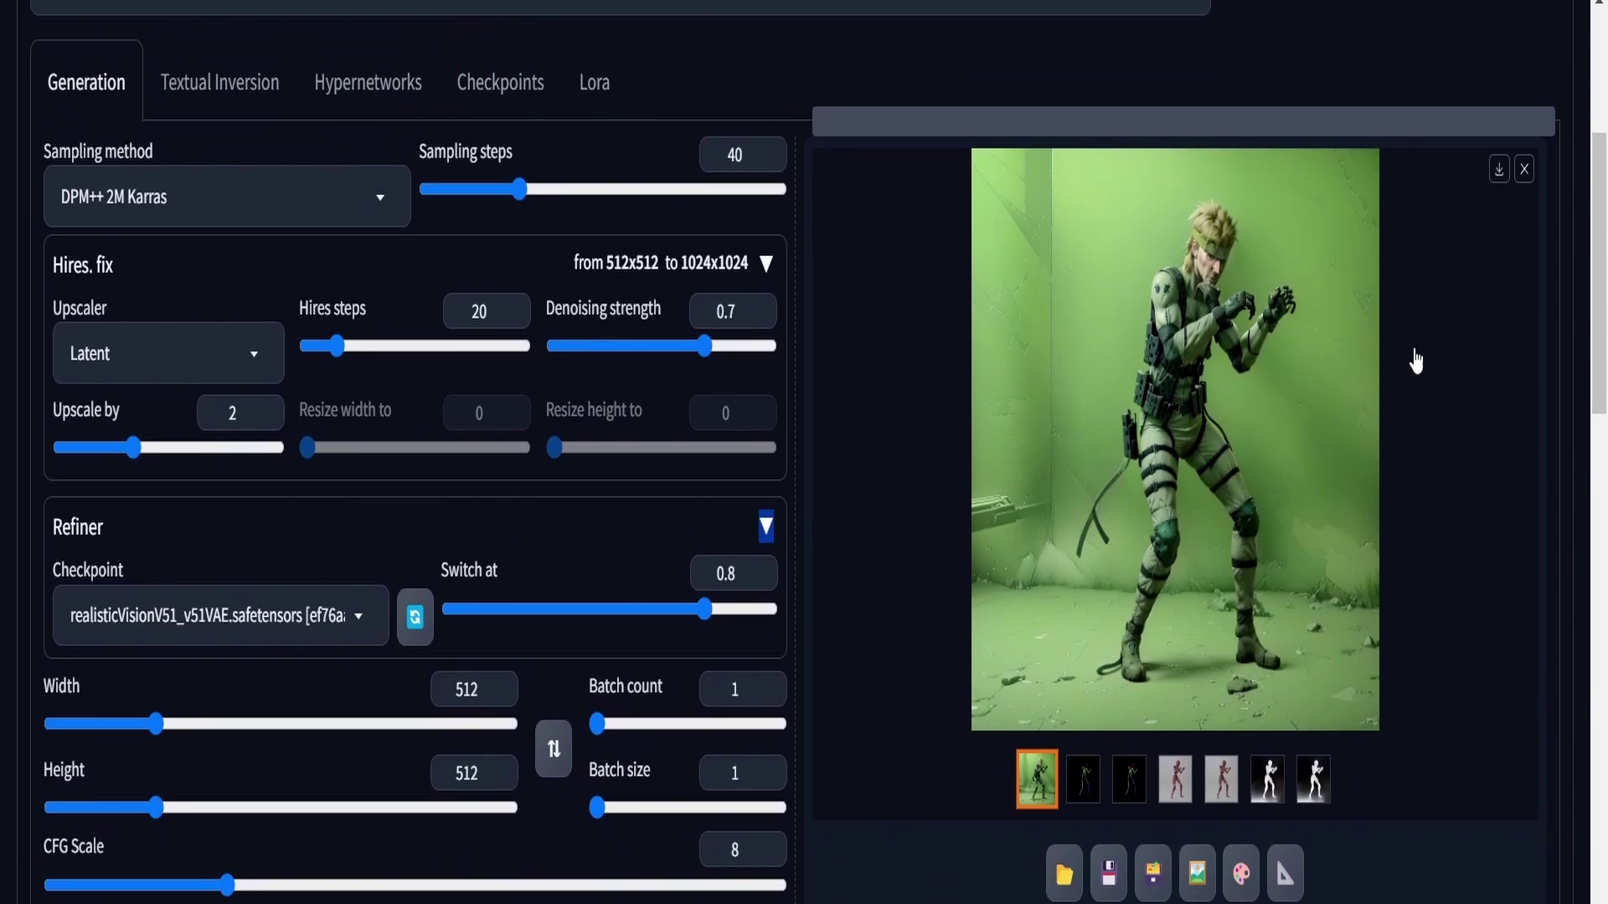
Step: Step through the output thumbnails to review the pose skeleton, mannequin reference and depth map
left_click(1083, 779)
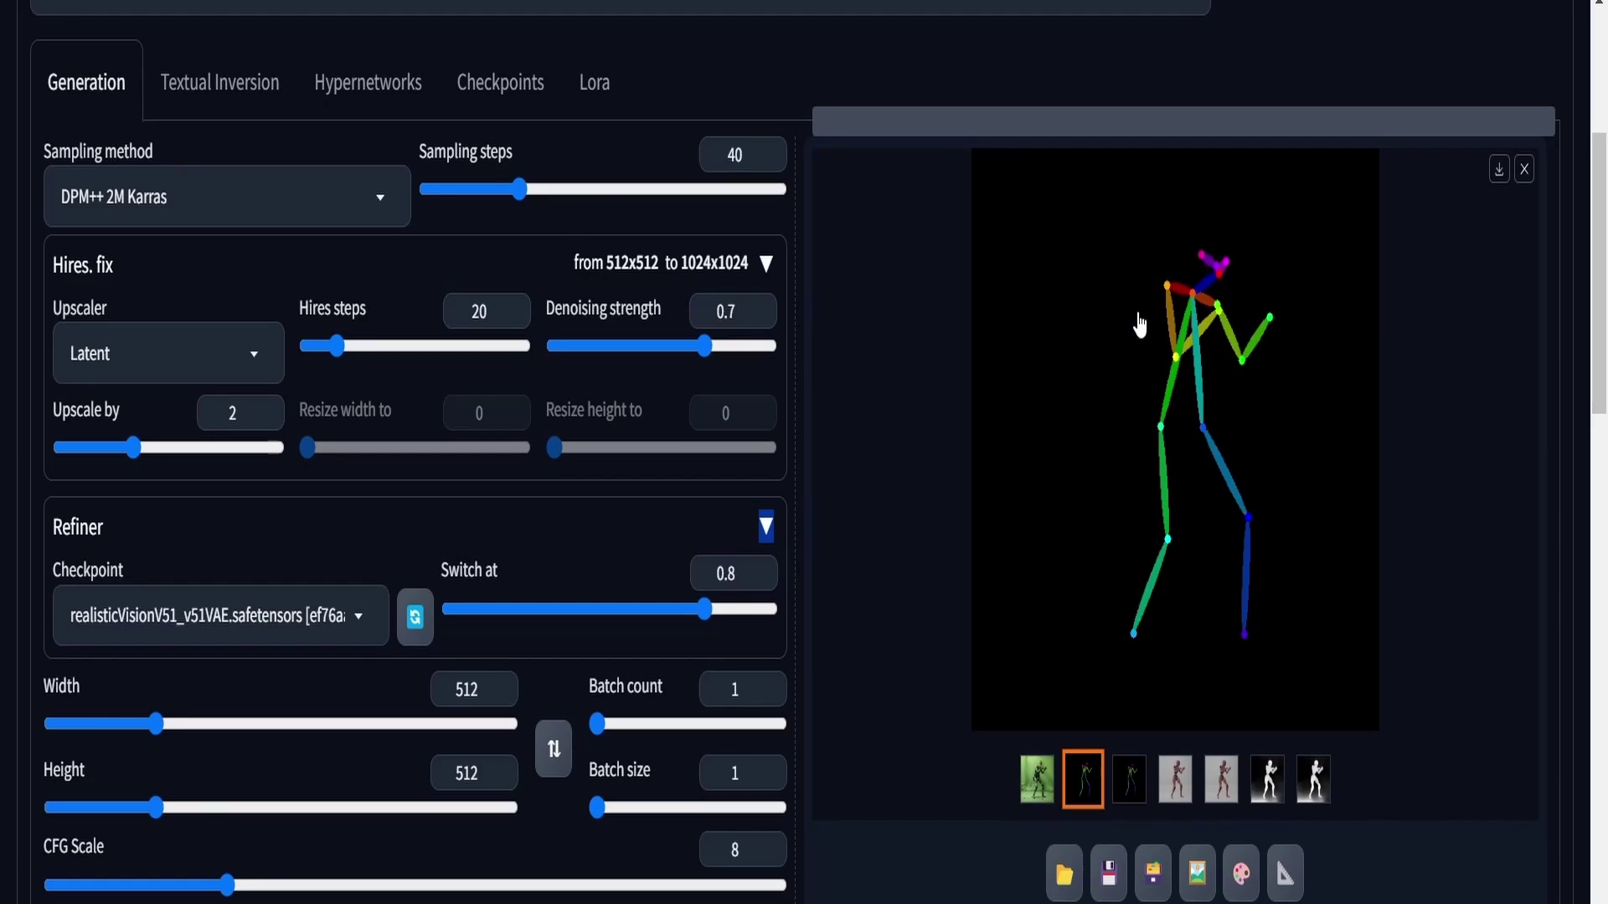
left_click(1130, 787)
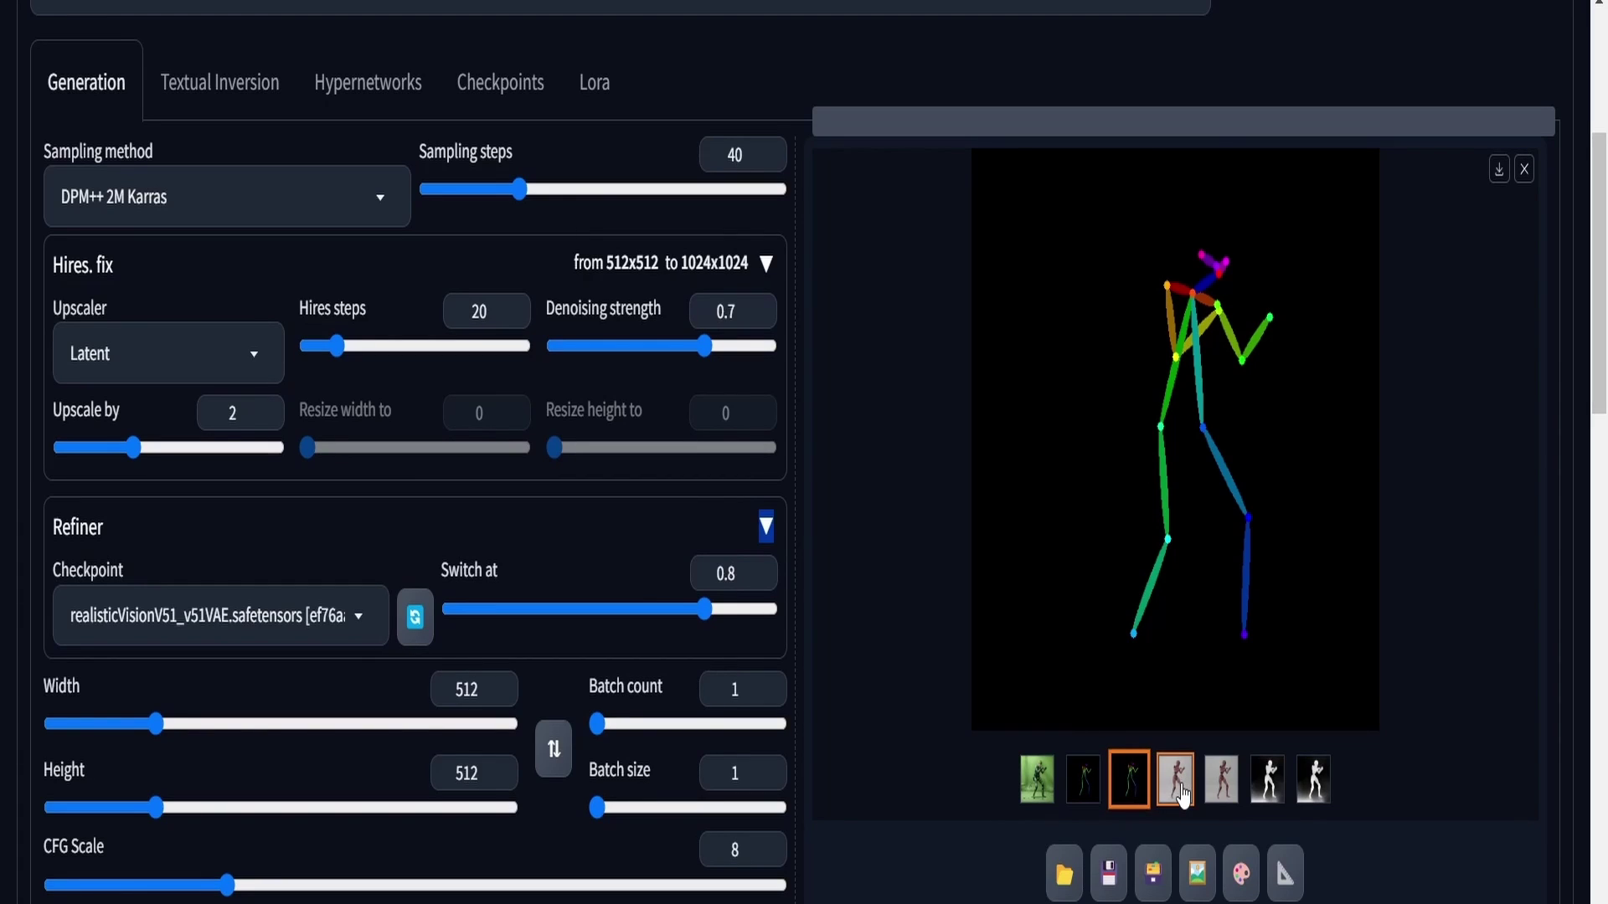
left_click(1176, 781)
left_click(1223, 787)
left_click(1268, 783)
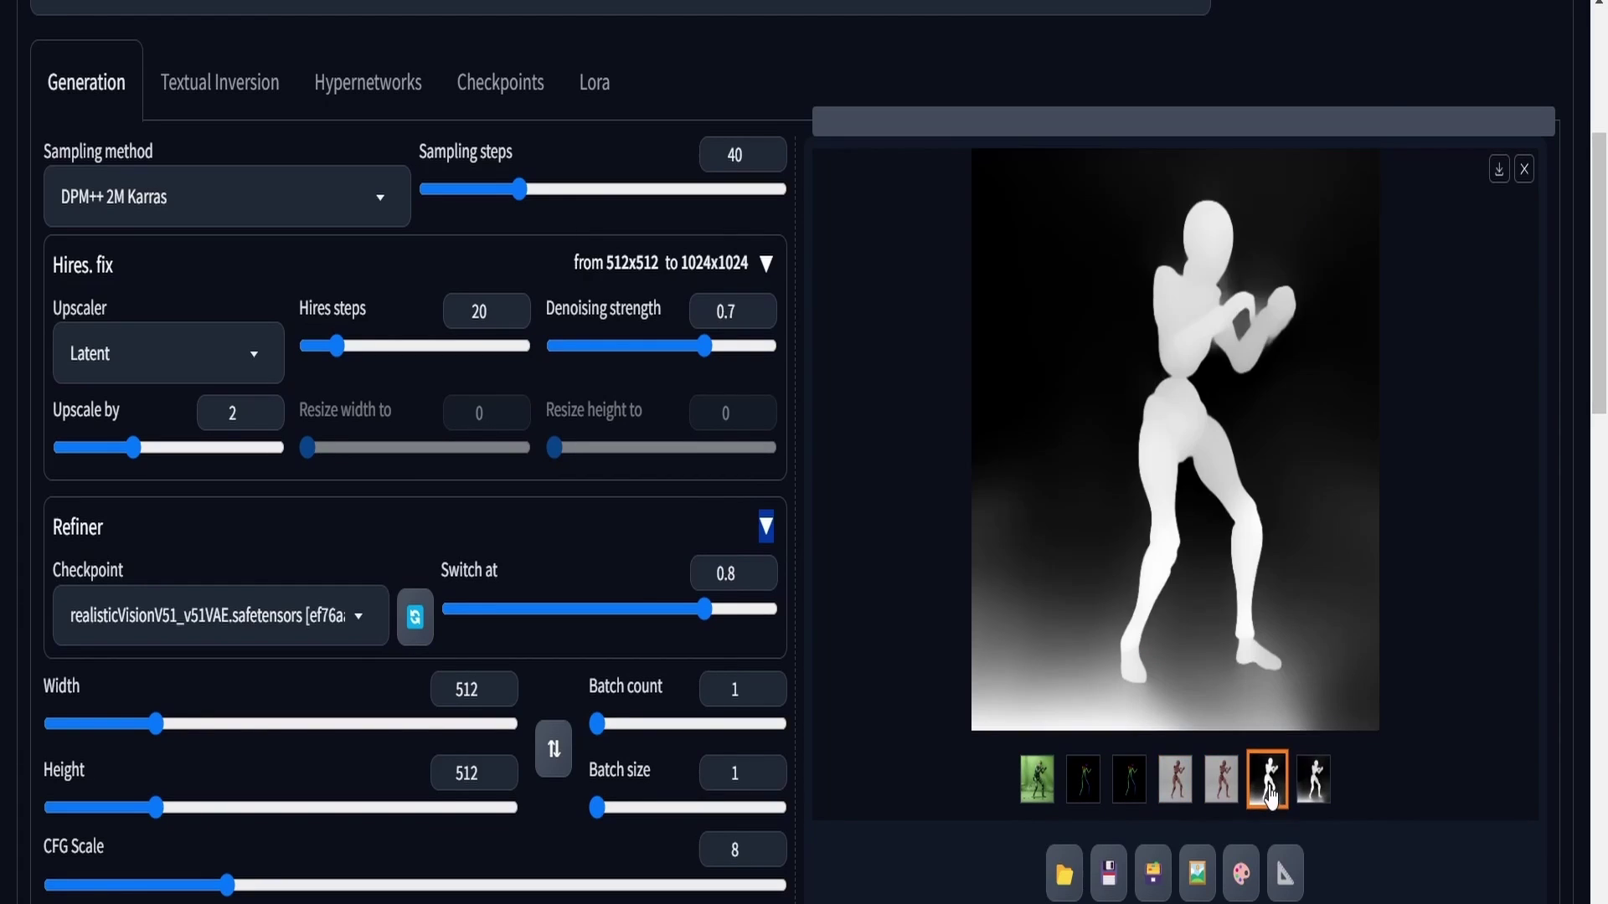
left_click(1308, 792)
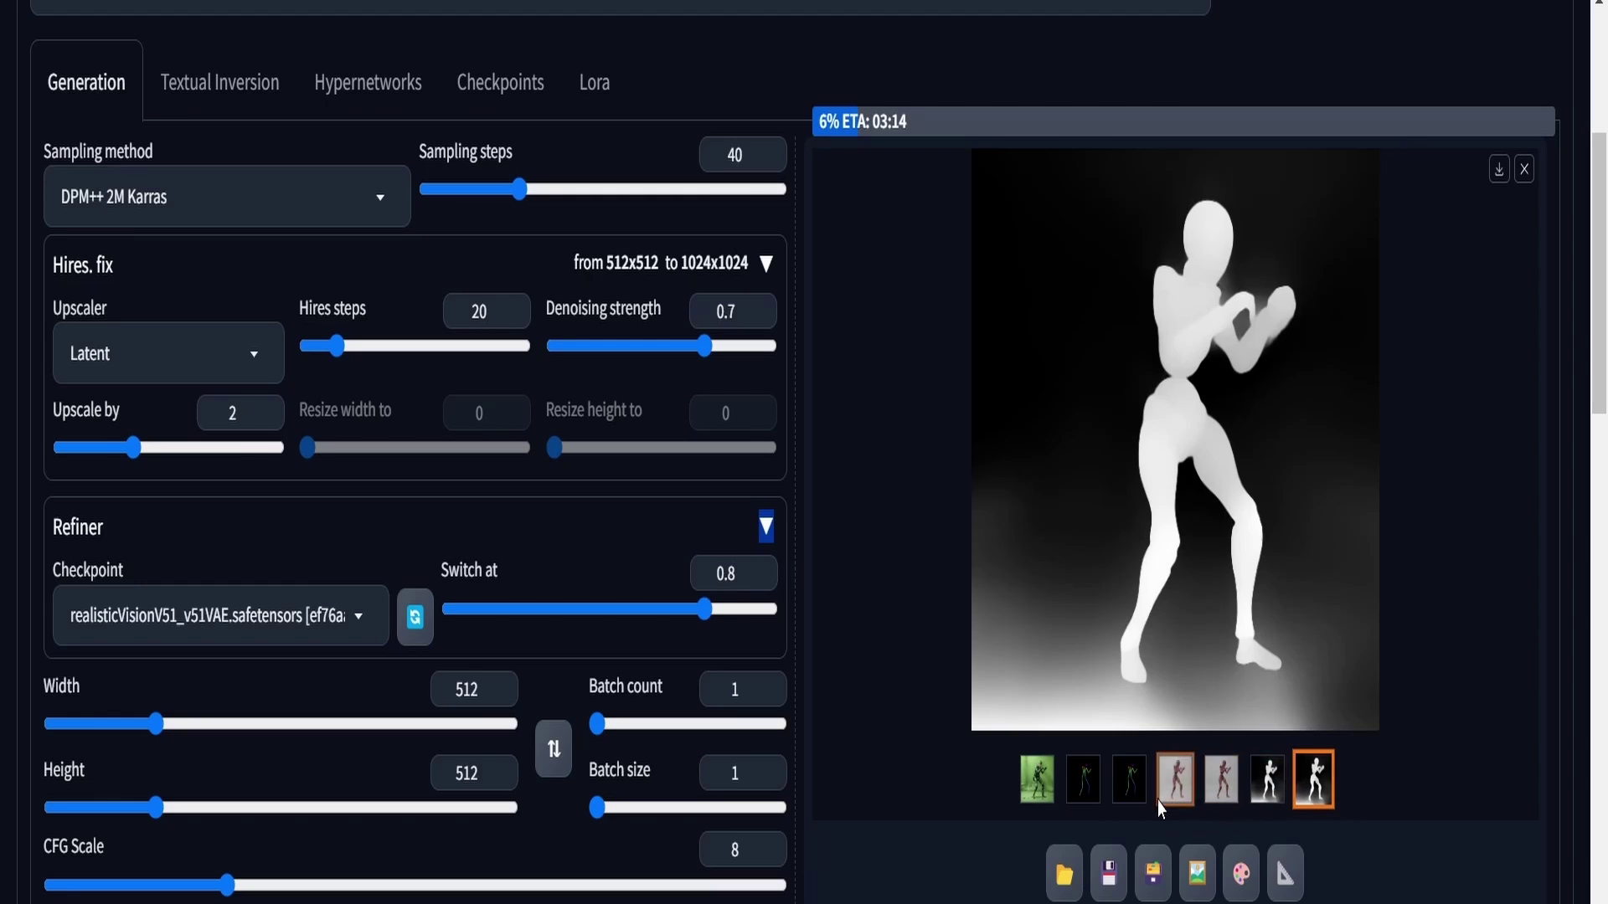
left_click(1129, 794)
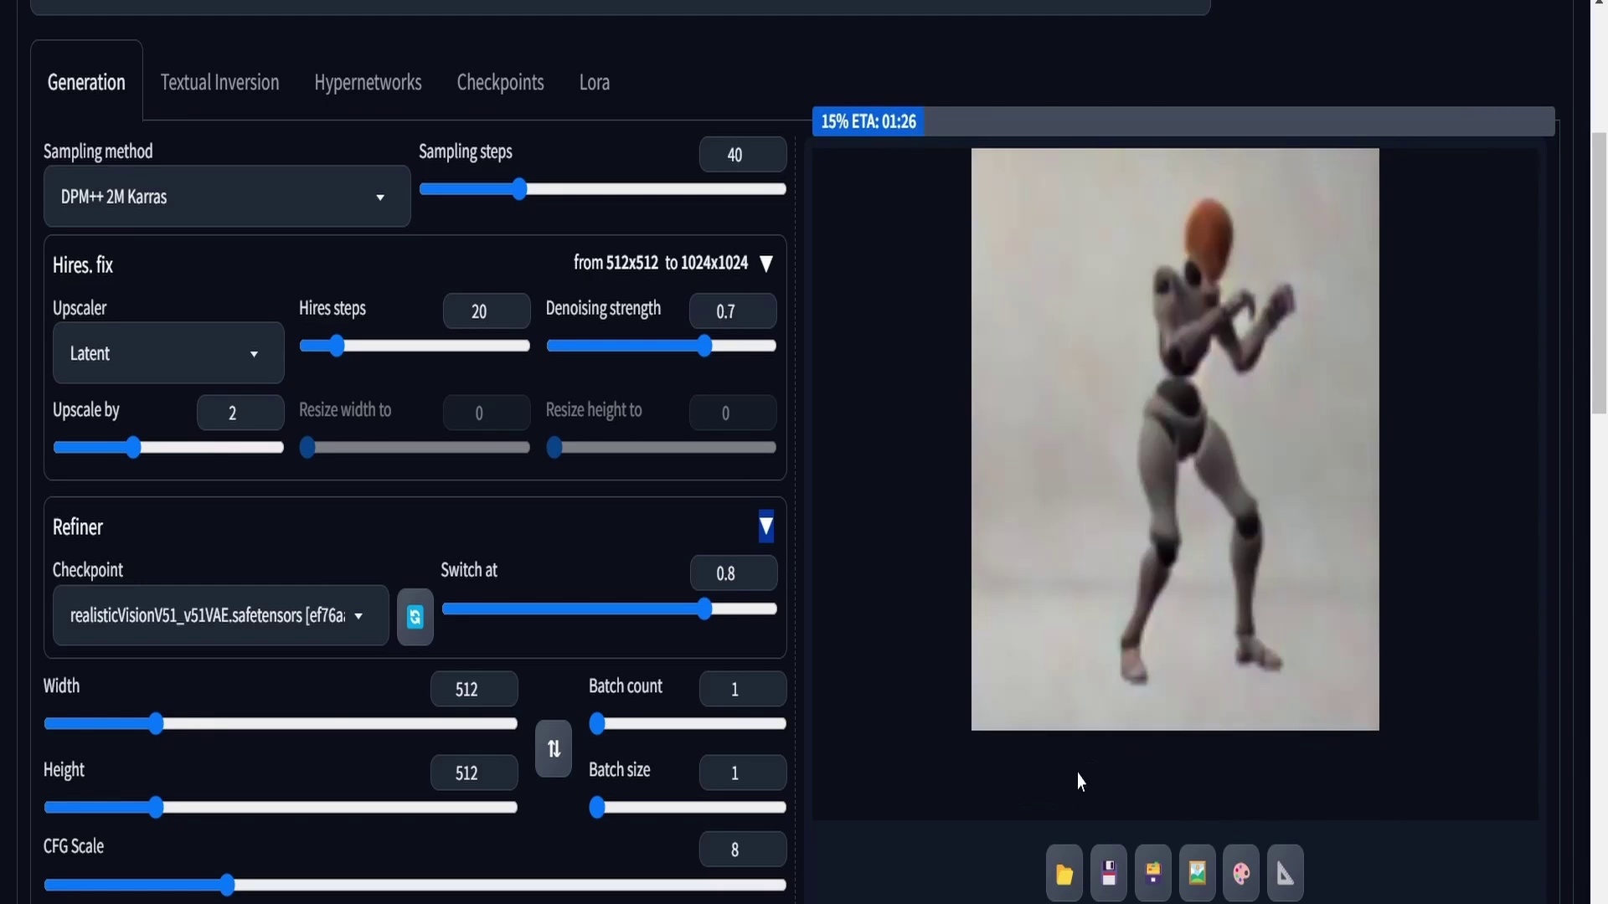